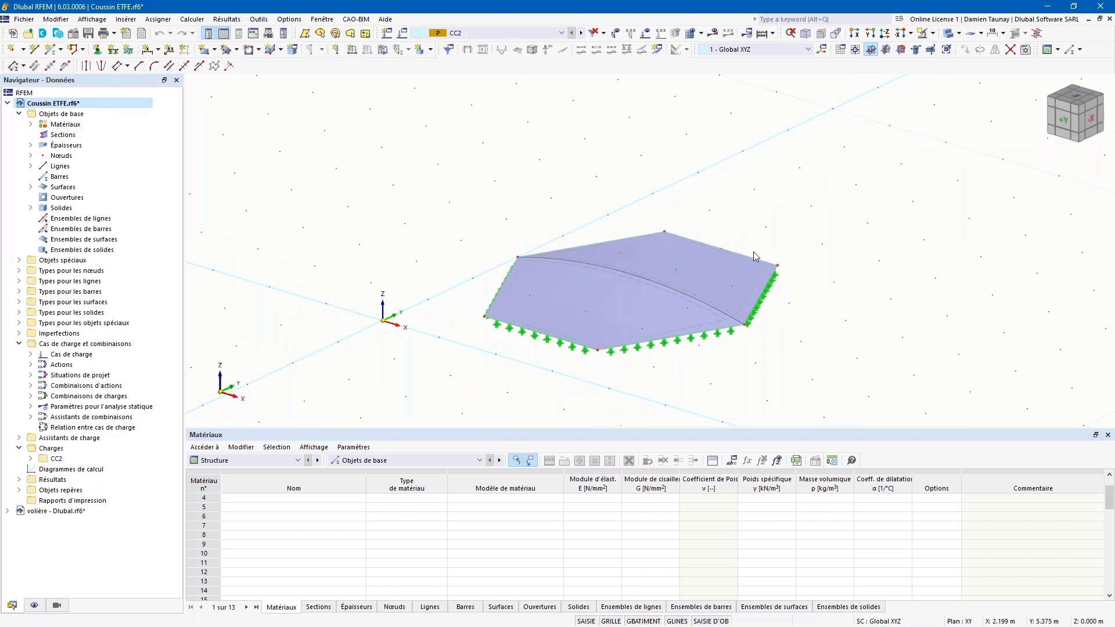
Step: Switch the cushion between wireframe and solid display while orbiting to inspect it from several angles
{"action": "left_click", "coordinate": [951, 36]}
{"action": "left_click", "coordinate": [952, 36]}
{"action": "middle_click_drag", "start_coordinate": [736, 349], "coordinate": [689, 336], "text": "ctrl"}
{"action": "scroll", "coordinate": [573, 302], "scroll_direction": "up", "scroll_amount": 2}
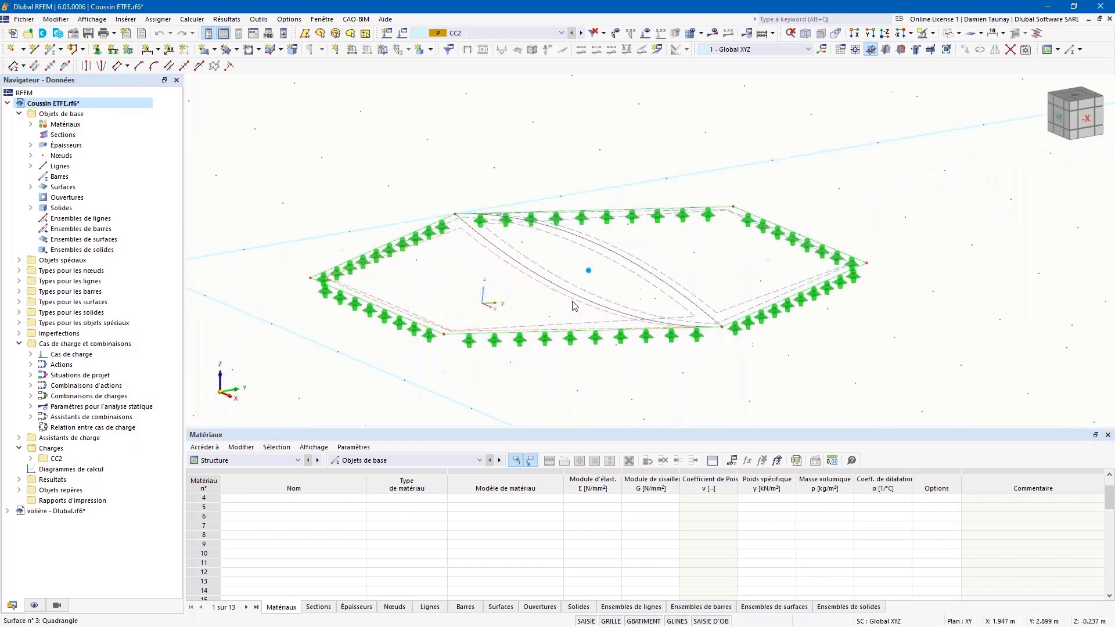
{"action": "middle_click_drag", "start_coordinate": [596, 357], "coordinate": [583, 336], "text": "ctrl"}
{"action": "middle_click_drag", "start_coordinate": [622, 281], "coordinate": [639, 298], "text": "ctrl"}
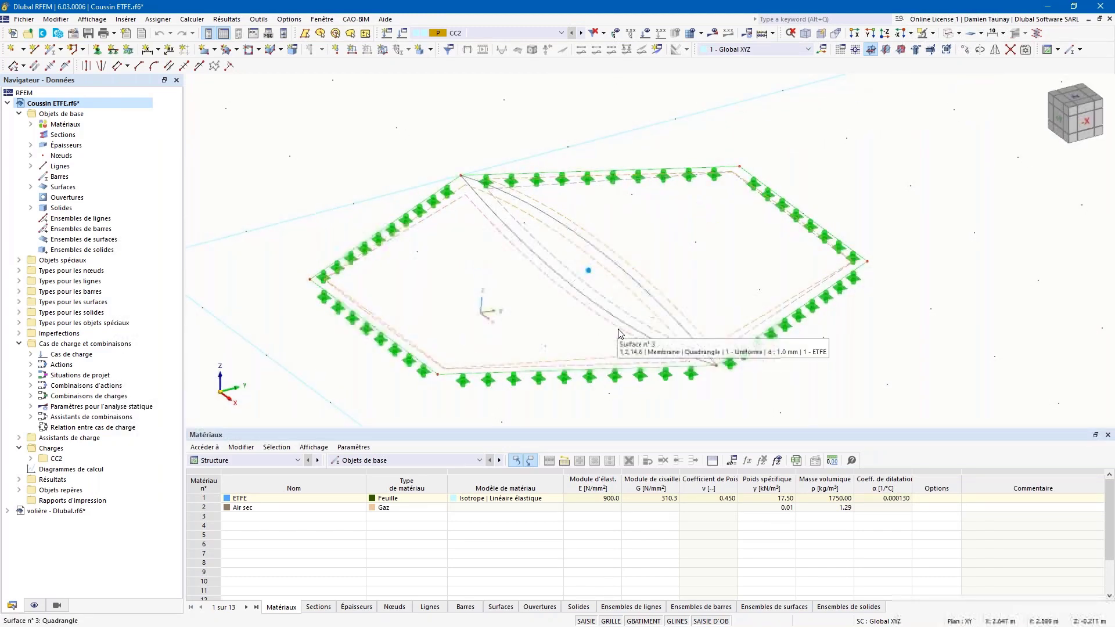
{"action": "mouse_move", "coordinate": [647, 351]}
{"action": "middle_mouse_down", "text": "ctrl"}
{"action": "mouse_move", "coordinate": [675, 352]}
{"action": "mouse_move", "coordinate": [654, 331]}
{"action": "middle_mouse_up", "text": "ctrl"}
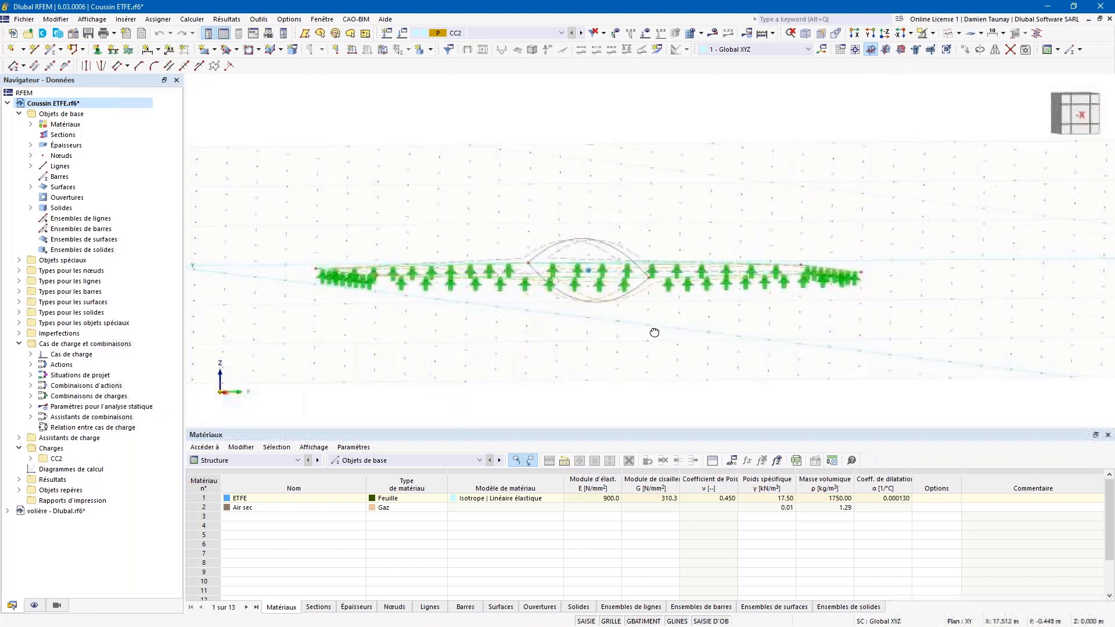
{"action": "left_click", "coordinate": [957, 33]}
{"action": "left_click", "coordinate": [950, 38]}
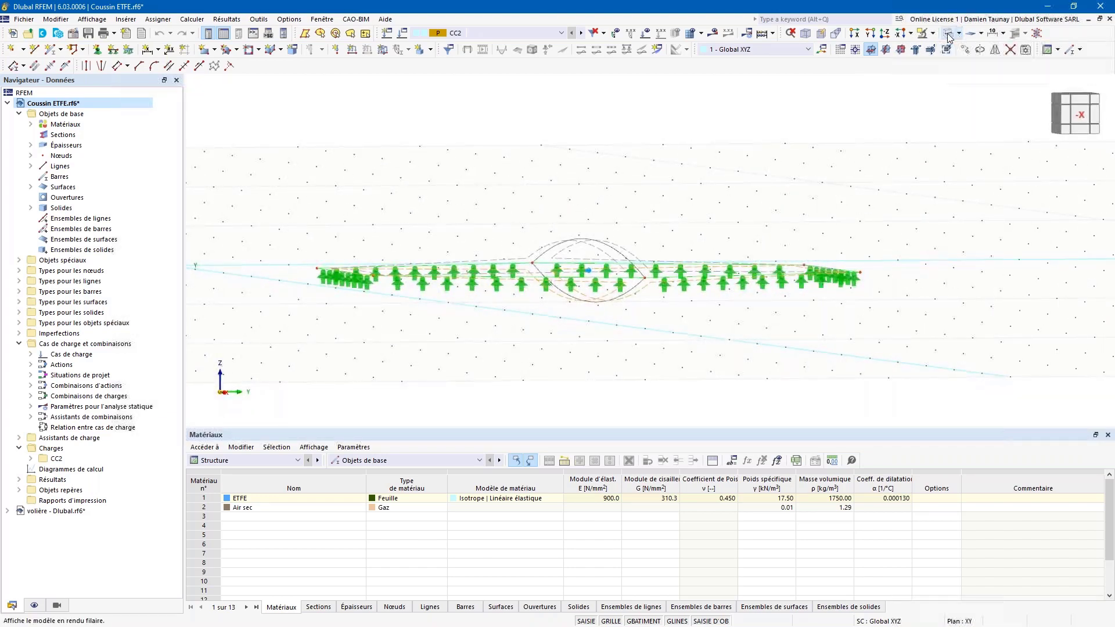
{"action": "left_click", "coordinate": [948, 35]}
{"action": "middle_click_drag", "start_coordinate": [494, 162], "coordinate": [686, 167], "text": "ctrl"}
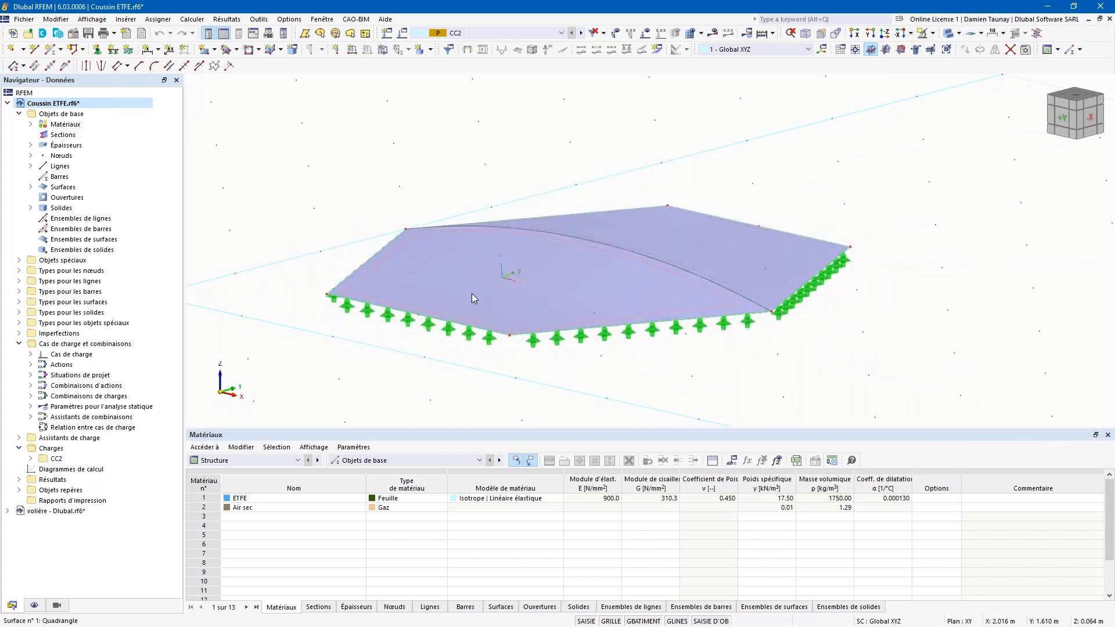
Step: Choose the quadrangle surface type and open the material library for surface 1
{"action": "left_click", "coordinate": [236, 50]}
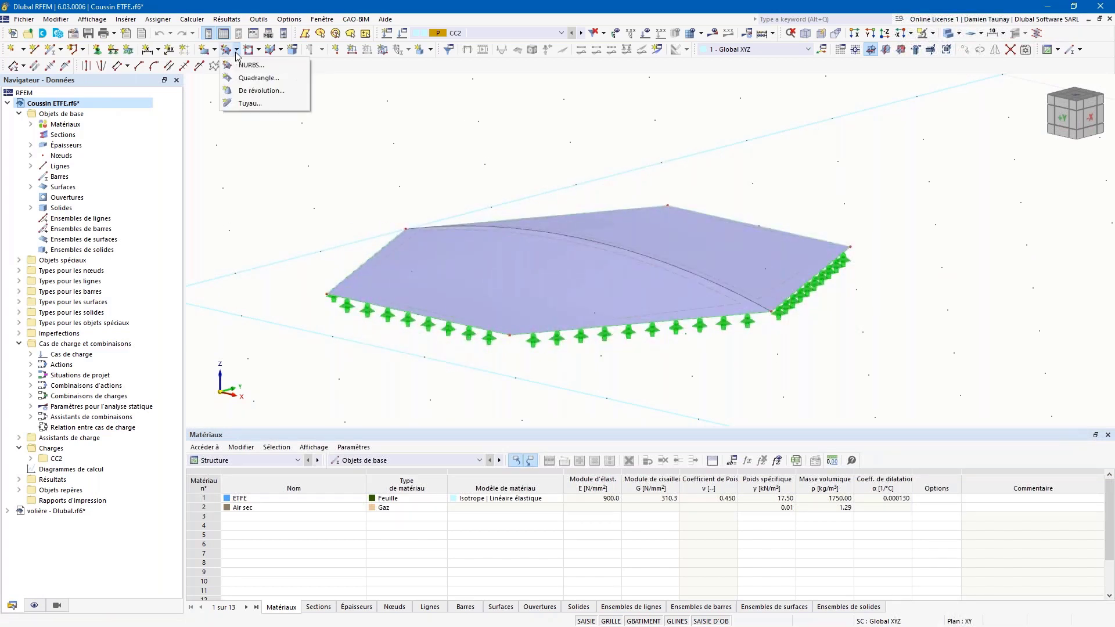
{"action": "left_click", "coordinate": [264, 83]}
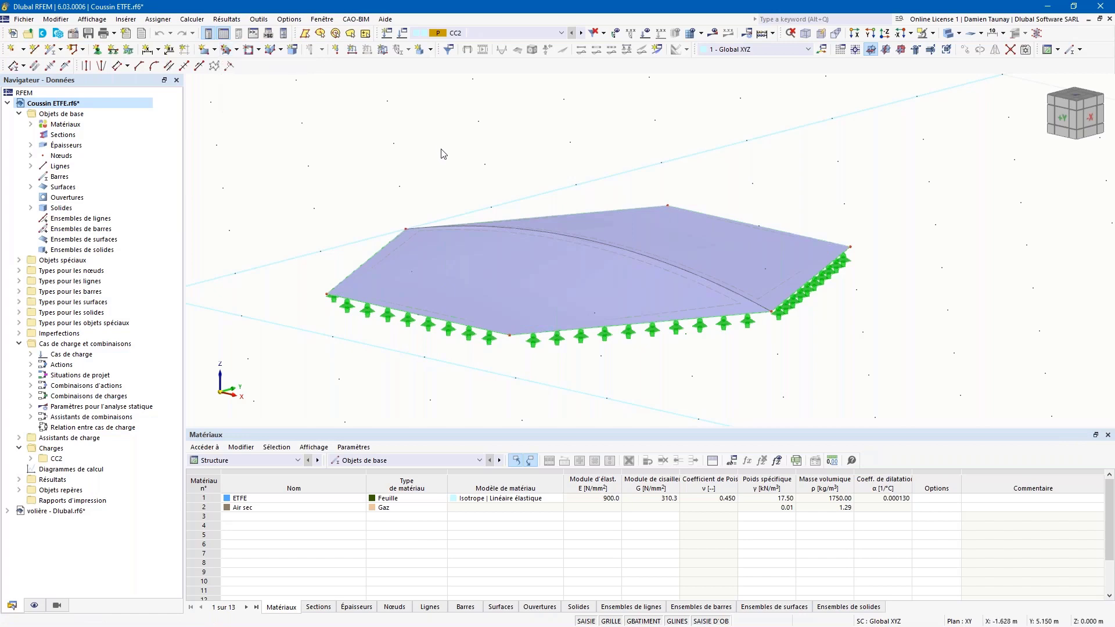
{"action": "double_click", "coordinate": [438, 271]}
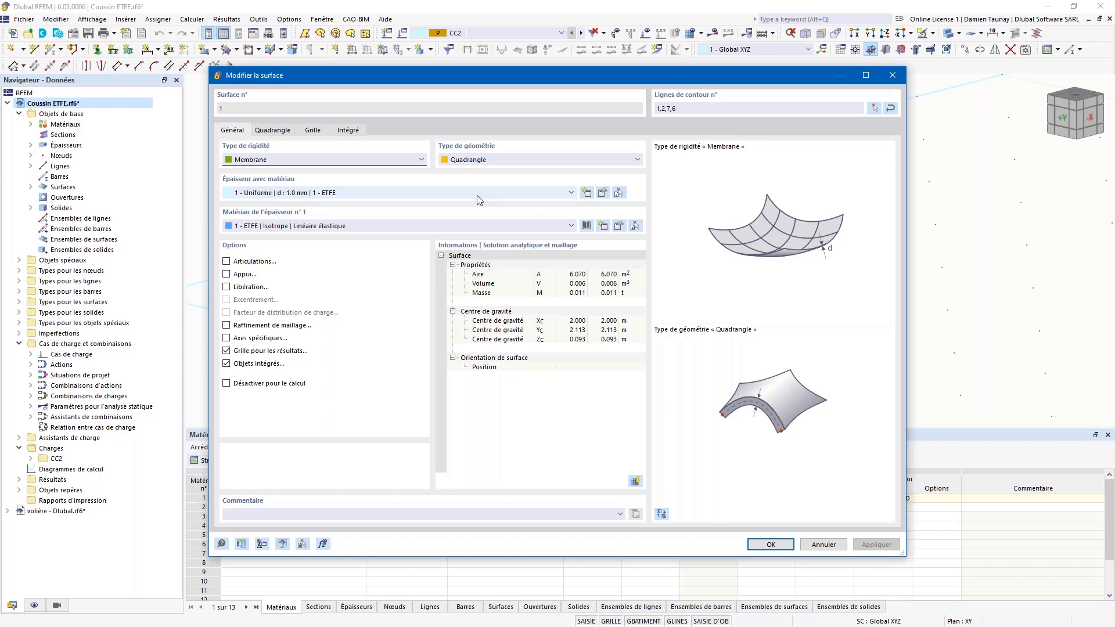
{"action": "left_click", "coordinate": [588, 227]}
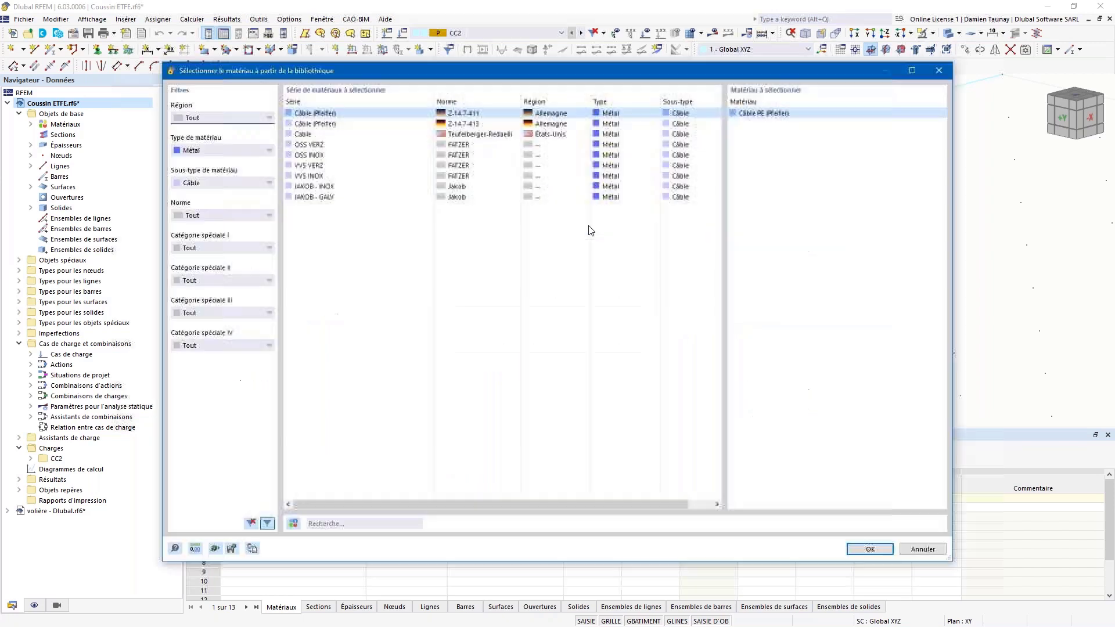
Step: Filter the library to sheet materials (Feuille) and assign ETFE to surface 1
{"action": "left_click", "coordinate": [216, 150]}
{"action": "left_click", "coordinate": [211, 166]}
{"action": "left_click", "coordinate": [224, 182]}
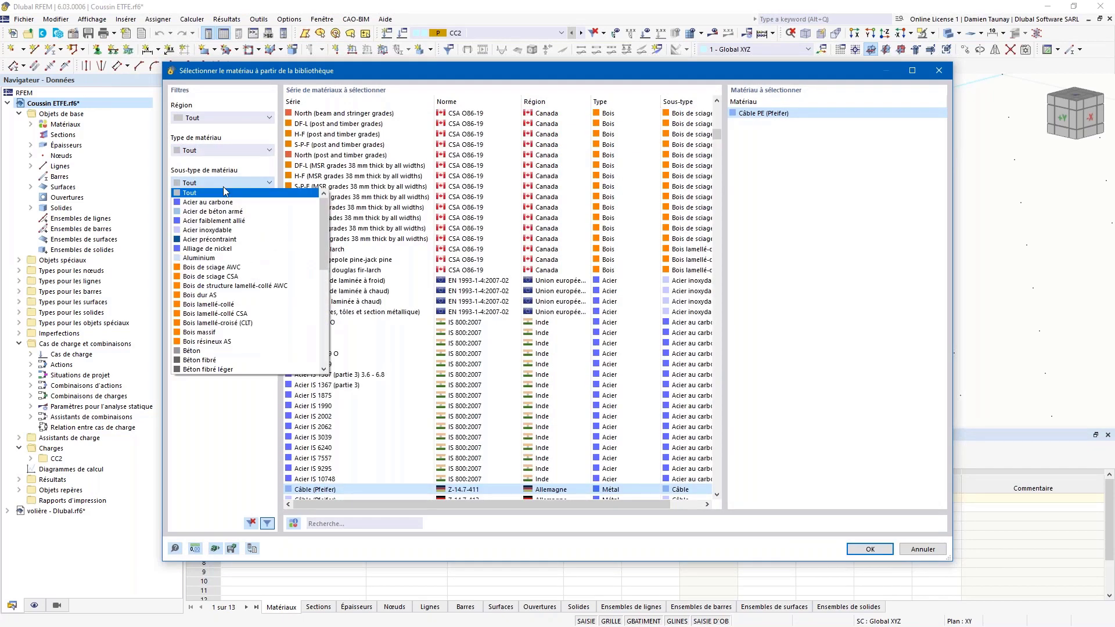
{"action": "left_click", "coordinate": [225, 150]}
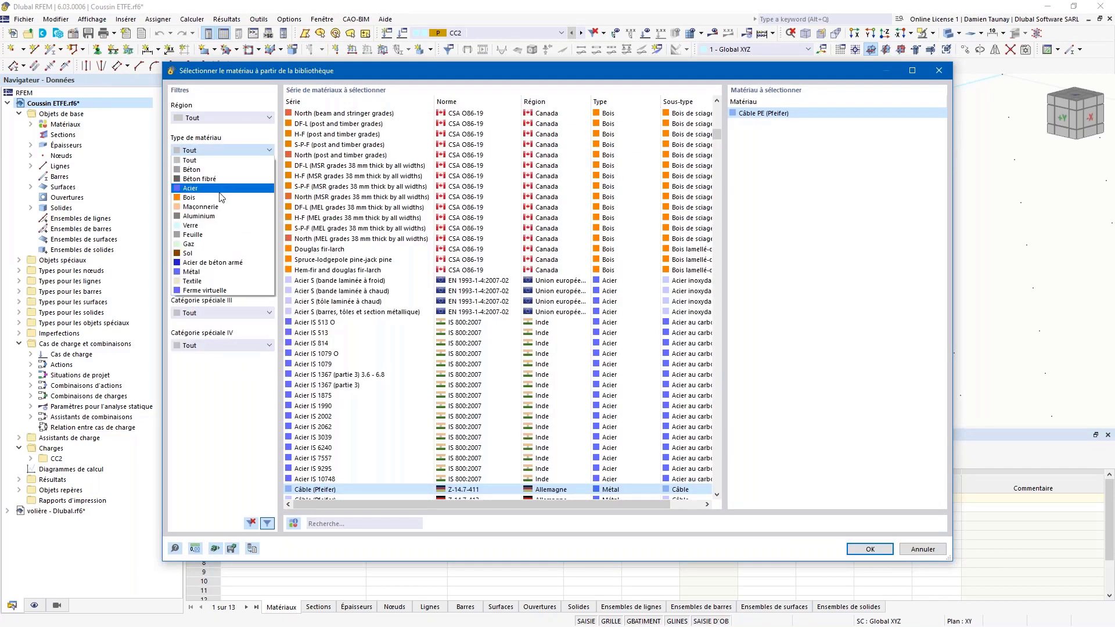
{"action": "left_click", "coordinate": [206, 243]}
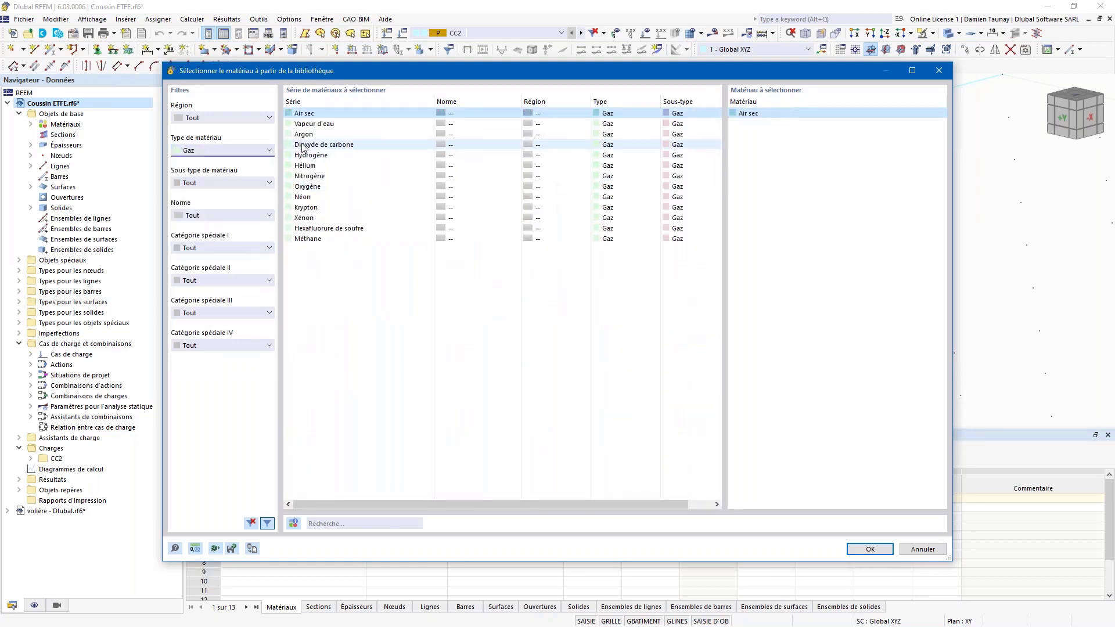
{"action": "left_click", "coordinate": [225, 152]}
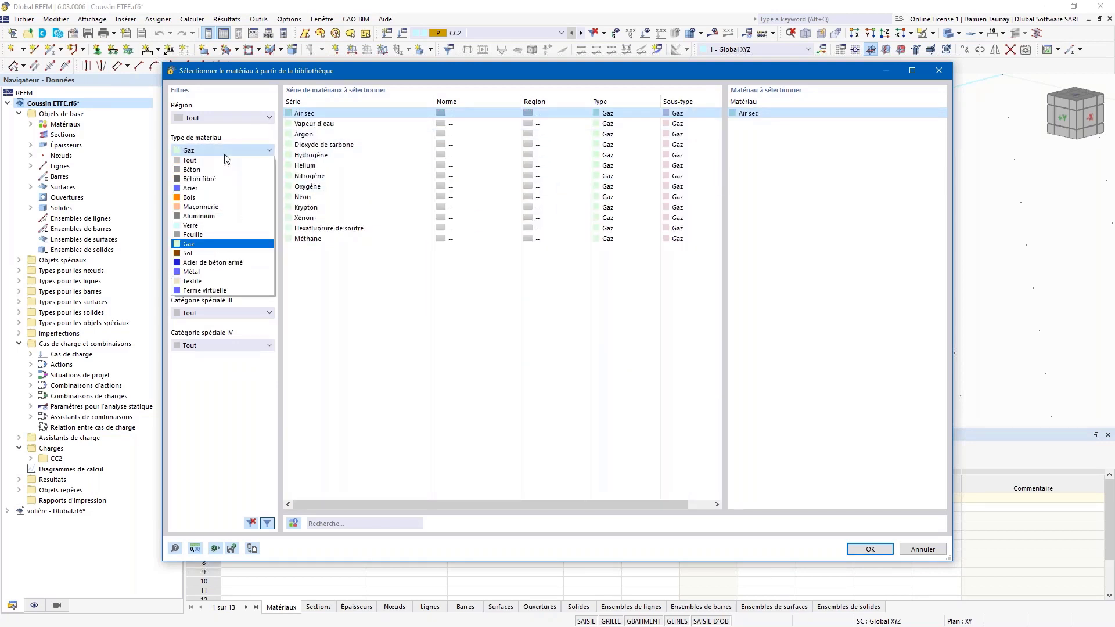
{"action": "left_click", "coordinate": [204, 240]}
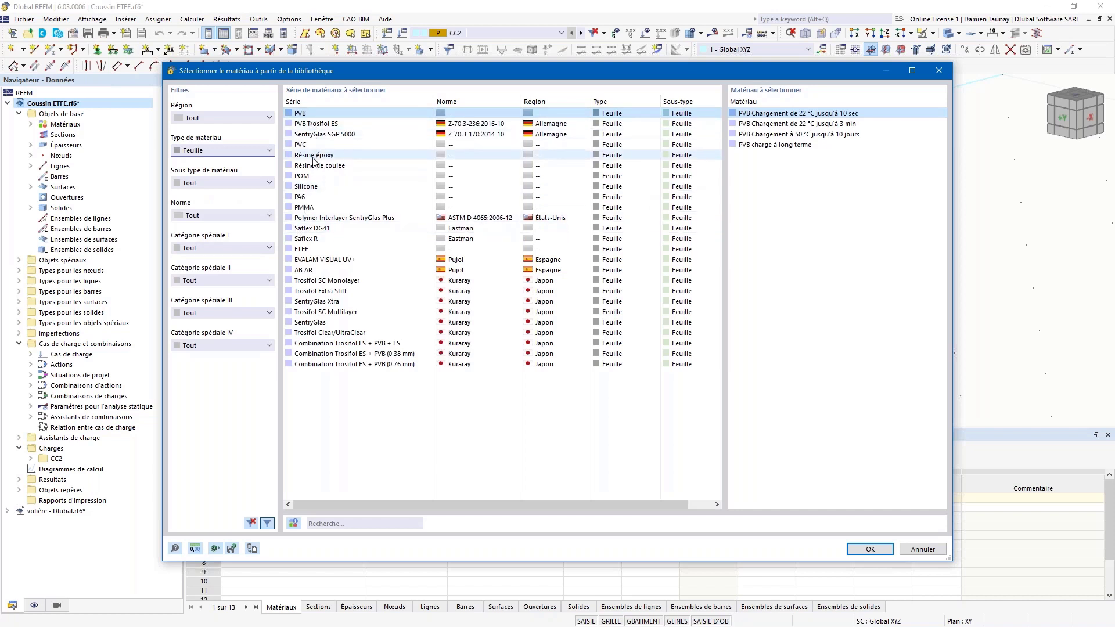
{"action": "left_click", "coordinate": [317, 250]}
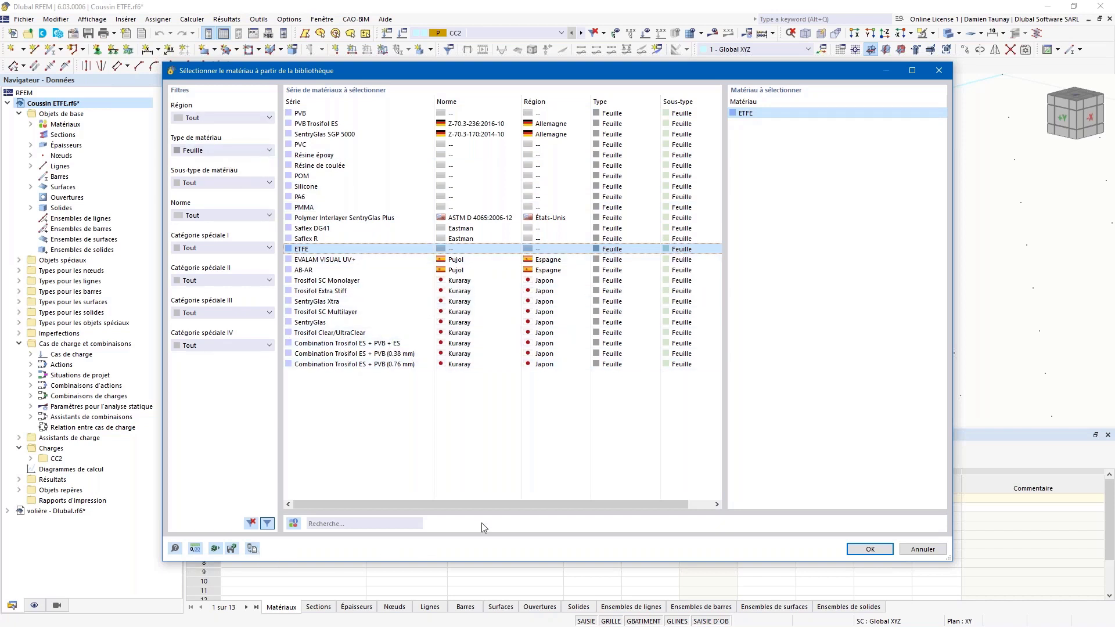
{"action": "left_click", "coordinate": [873, 550]}
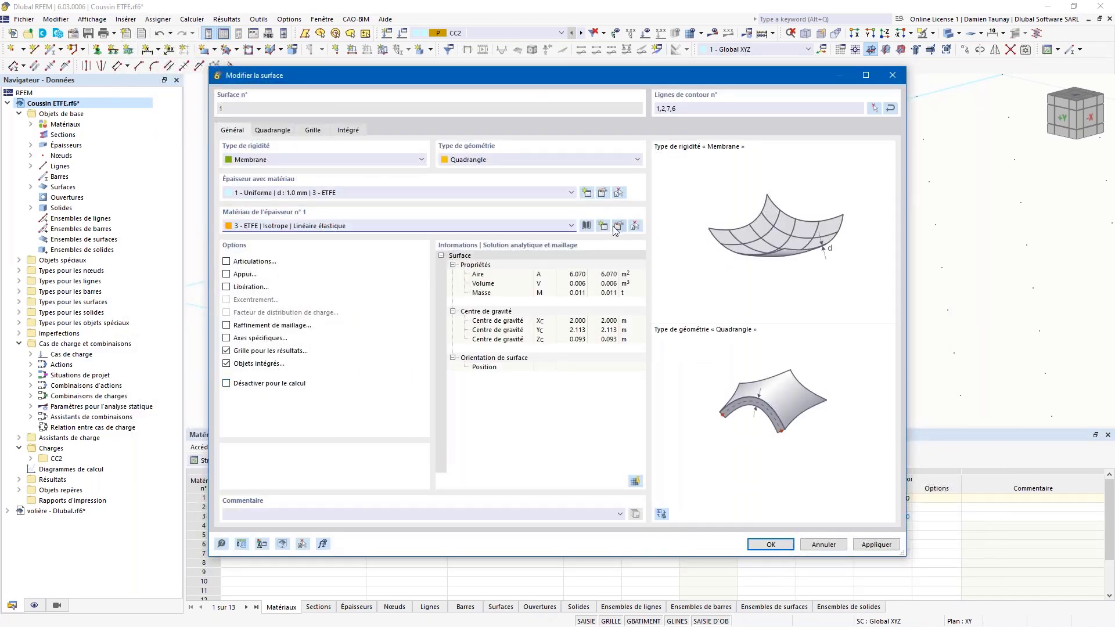
Step: Review the new ETFE material 3's properties and apply it to surface 1
{"action": "left_click", "coordinate": [619, 226]}
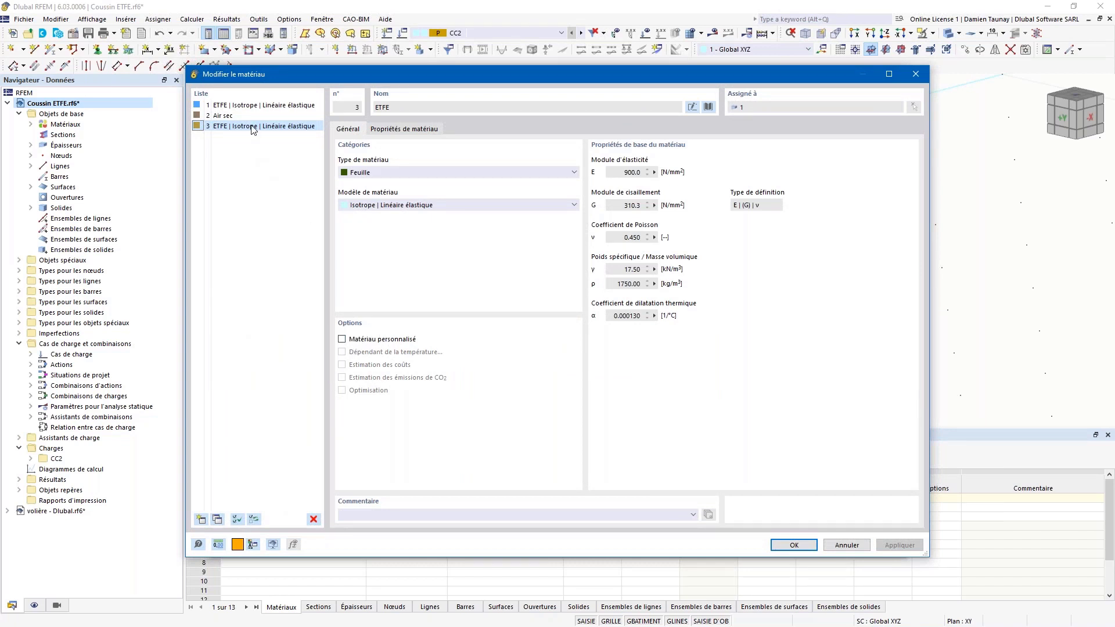
{"action": "left_click", "coordinate": [262, 105]}
{"action": "left_click", "coordinate": [793, 545]}
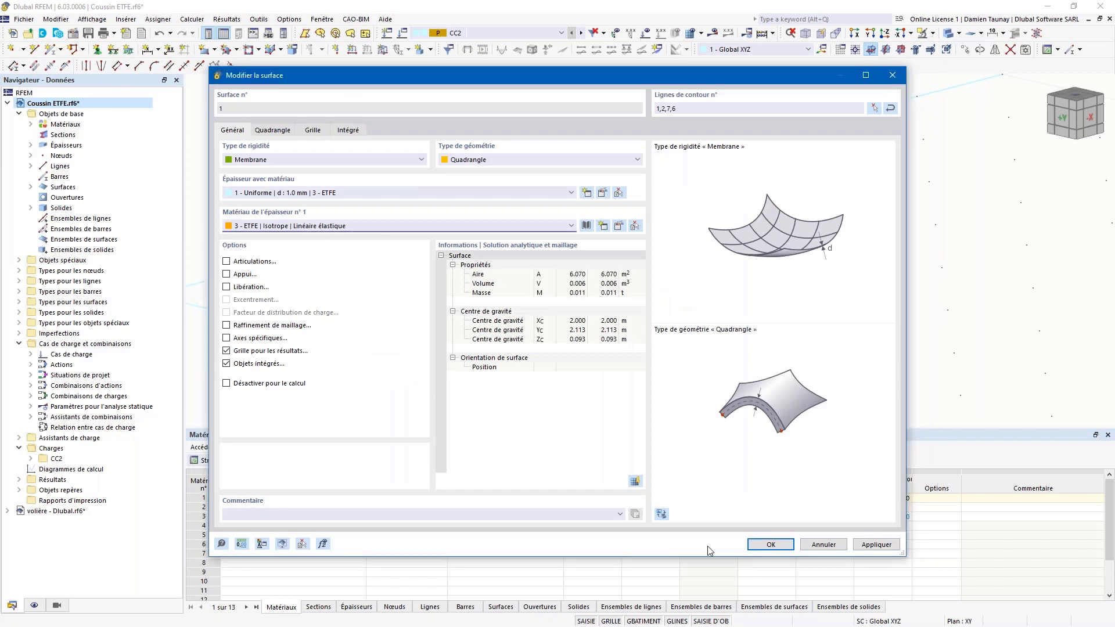
{"action": "left_click", "coordinate": [777, 544]}
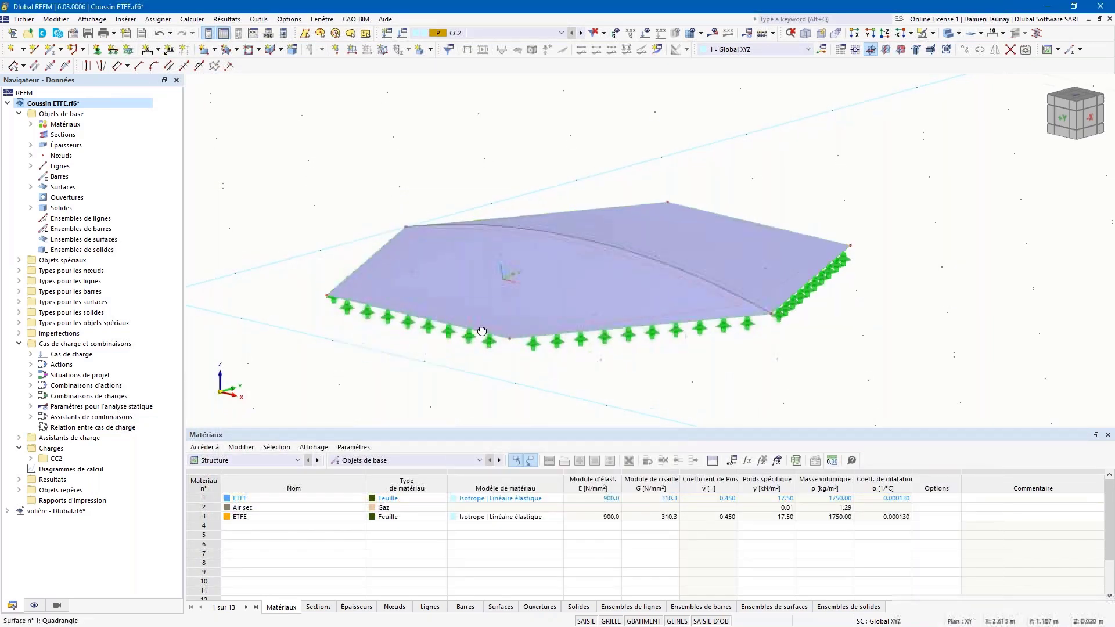
{"action": "middle_click_drag", "start_coordinate": [506, 273], "coordinate": [480, 326], "text": "ctrl"}
{"action": "middle_click_drag", "start_coordinate": [414, 348], "coordinate": [377, 261], "text": "ctrl"}
{"action": "middle_click_drag", "start_coordinate": [793, 337], "coordinate": [800, 386], "text": "ctrl"}
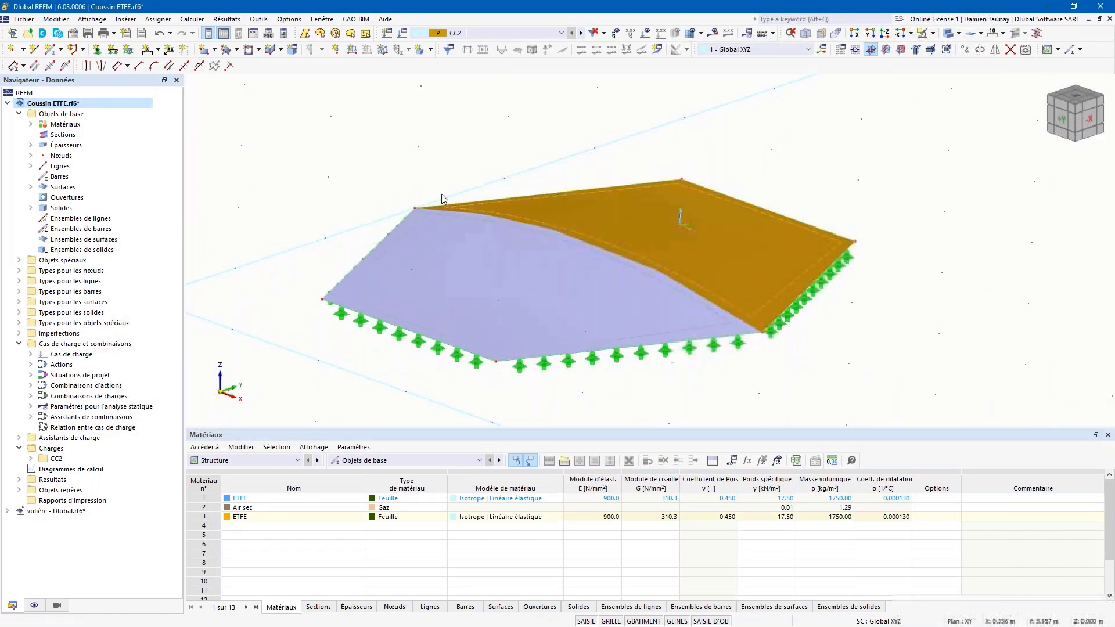
{"action": "left_click", "coordinate": [898, 383]}
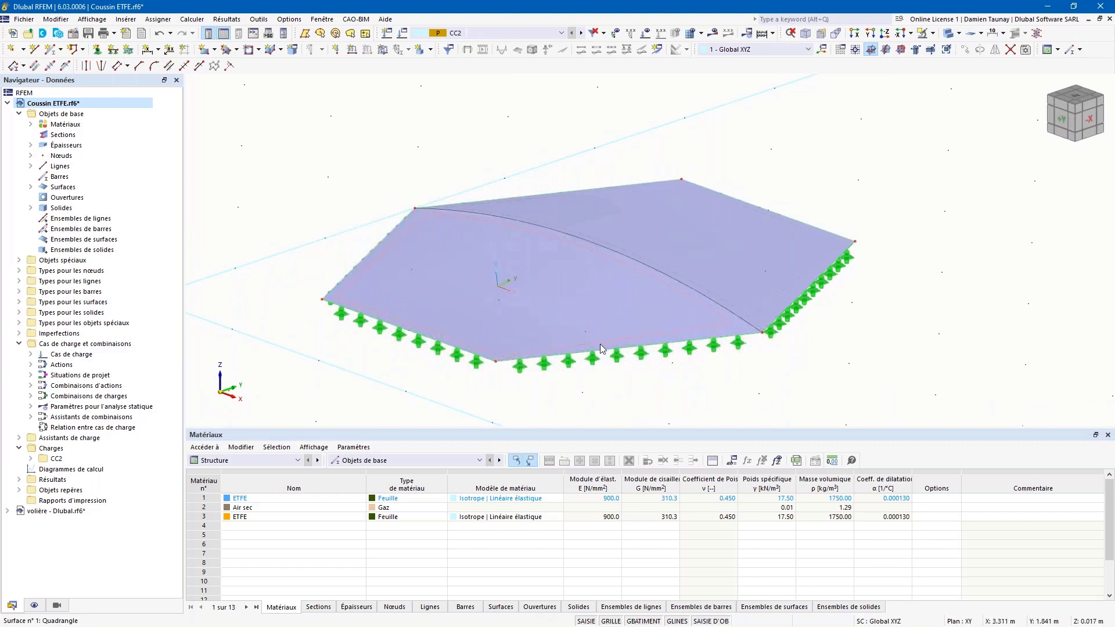
{"action": "middle_click_drag", "start_coordinate": [601, 343], "coordinate": [580, 288], "text": "ctrl"}
{"action": "middle_click_drag", "start_coordinate": [597, 336], "coordinate": [761, 316], "text": "ctrl"}
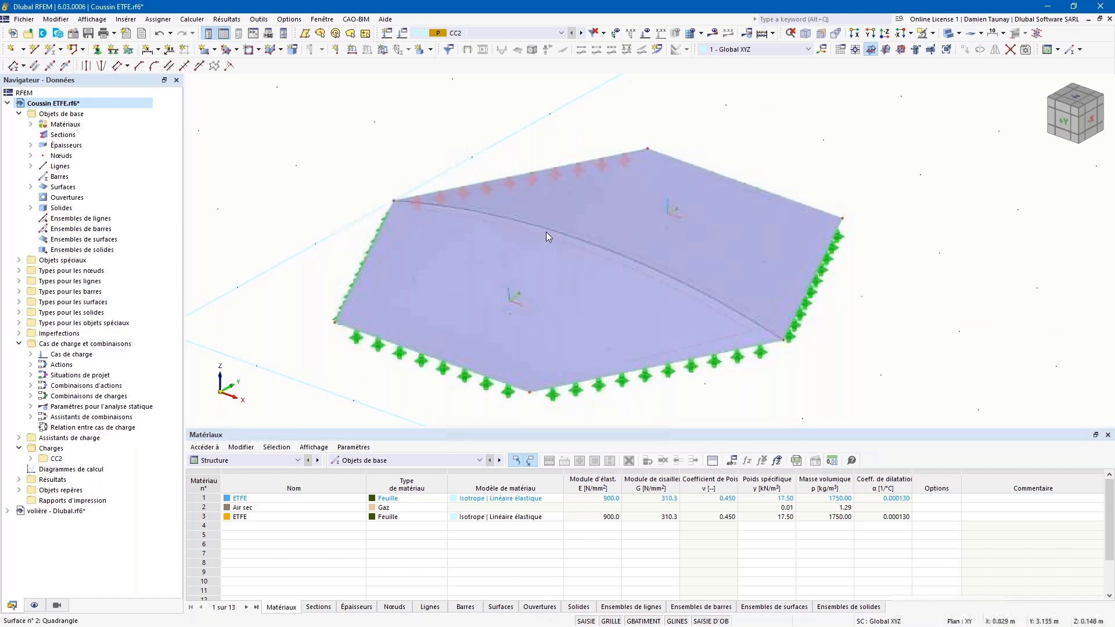
{"action": "middle_click_drag", "start_coordinate": [604, 268], "coordinate": [568, 262], "text": "ctrl"}
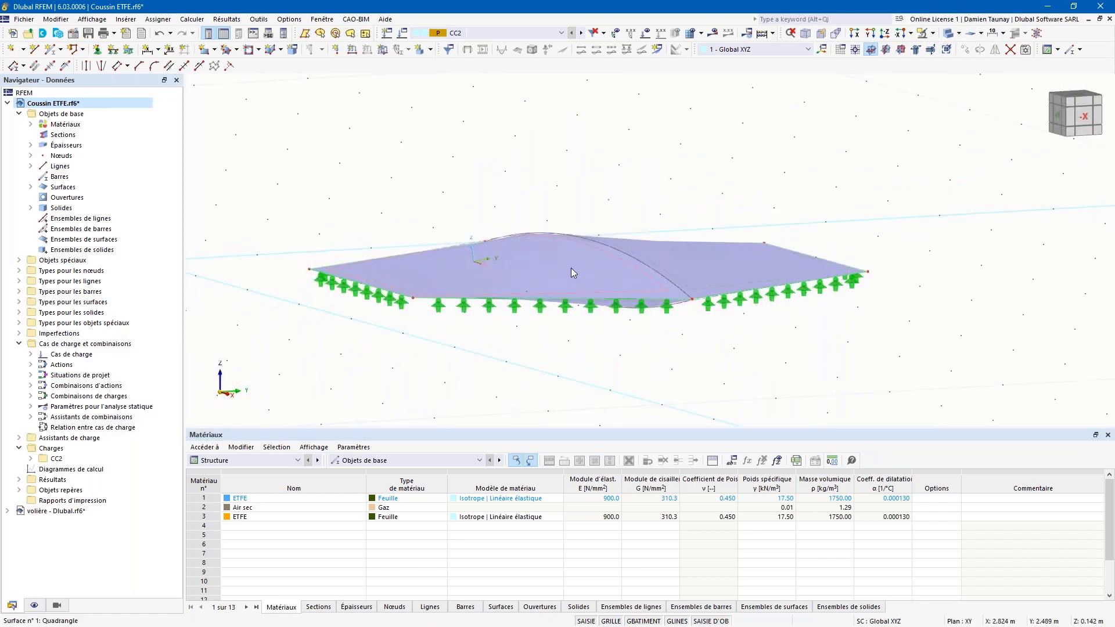
{"action": "middle_click_drag", "start_coordinate": [628, 306], "coordinate": [581, 268], "text": "ctrl"}
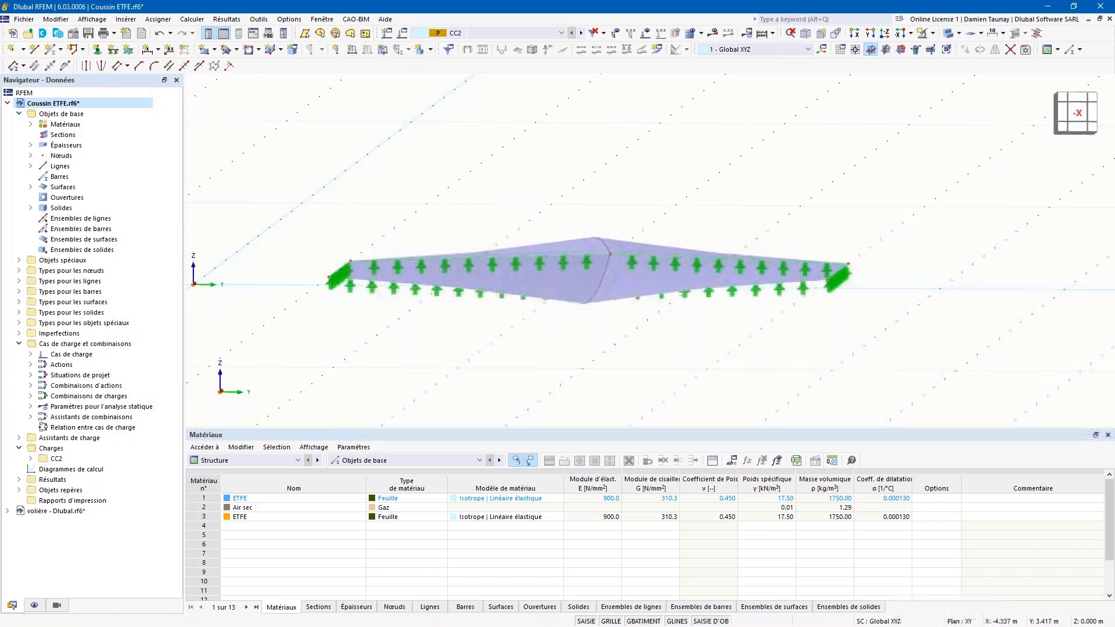
{"action": "middle_click_drag", "start_coordinate": [571, 327], "coordinate": [558, 333], "text": "ctrl"}
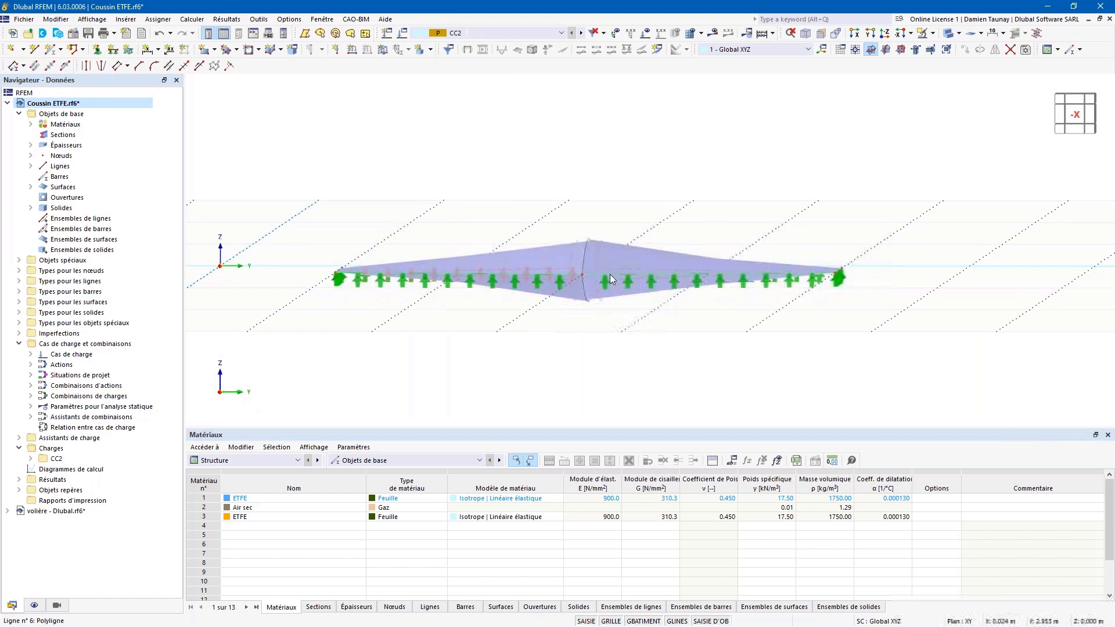
{"action": "middle_click_drag", "start_coordinate": [582, 340], "coordinate": [466, 272], "text": "ctrl"}
{"action": "middle_click_drag", "start_coordinate": [450, 311], "coordinate": [493, 284], "text": "ctrl"}
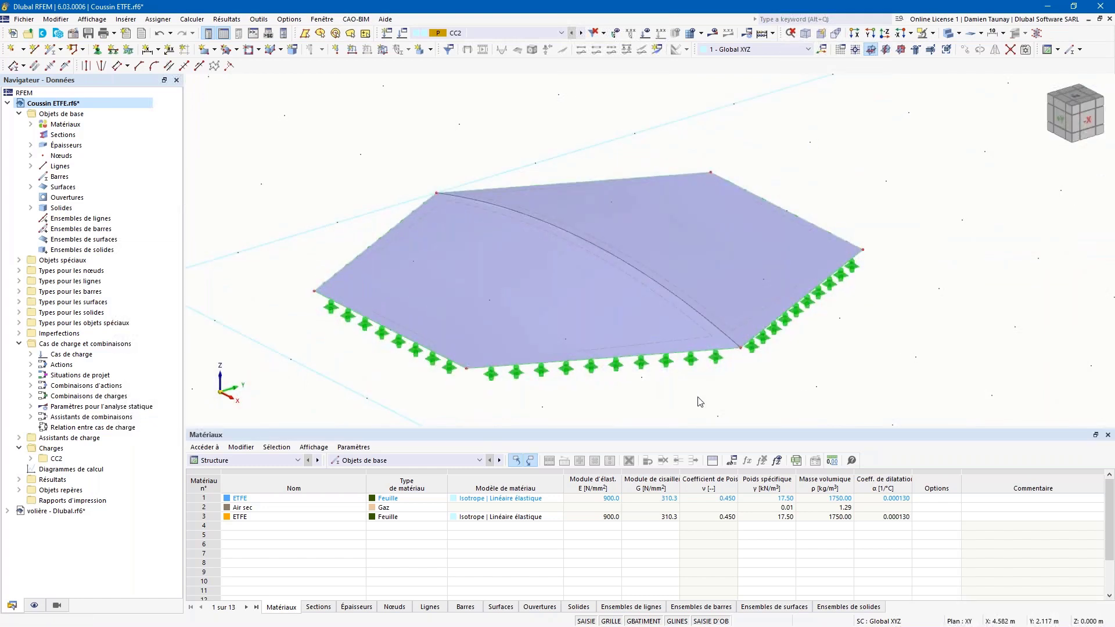
Step: Show the cushion as wireframe and inspect the gas solid's Air sec material without changing it
{"action": "left_click", "coordinate": [947, 33]}
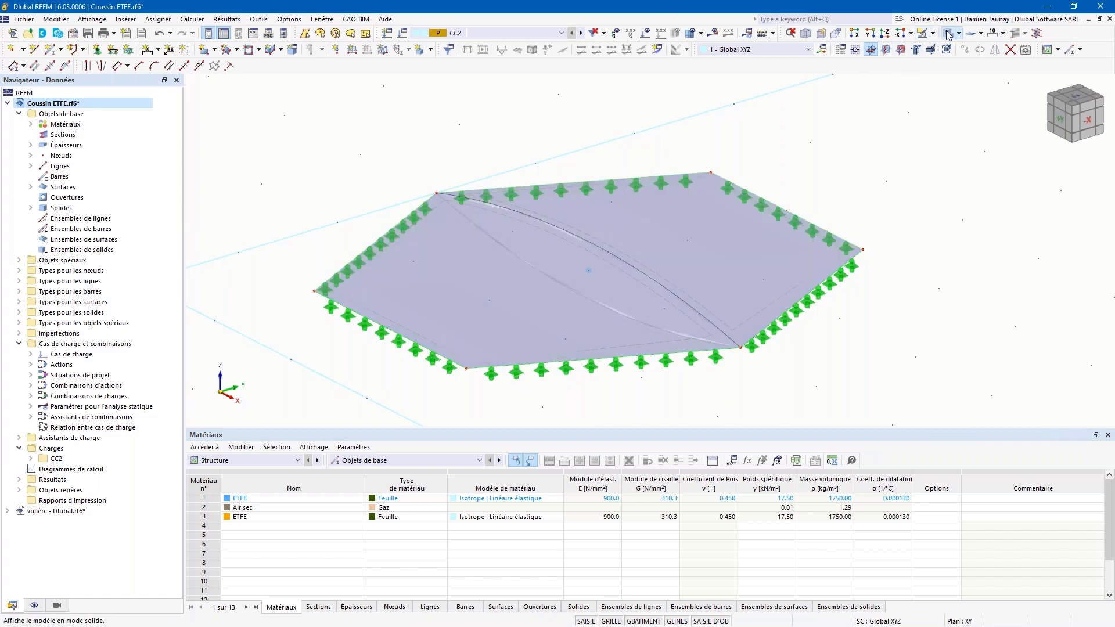
{"action": "left_click", "coordinate": [948, 34]}
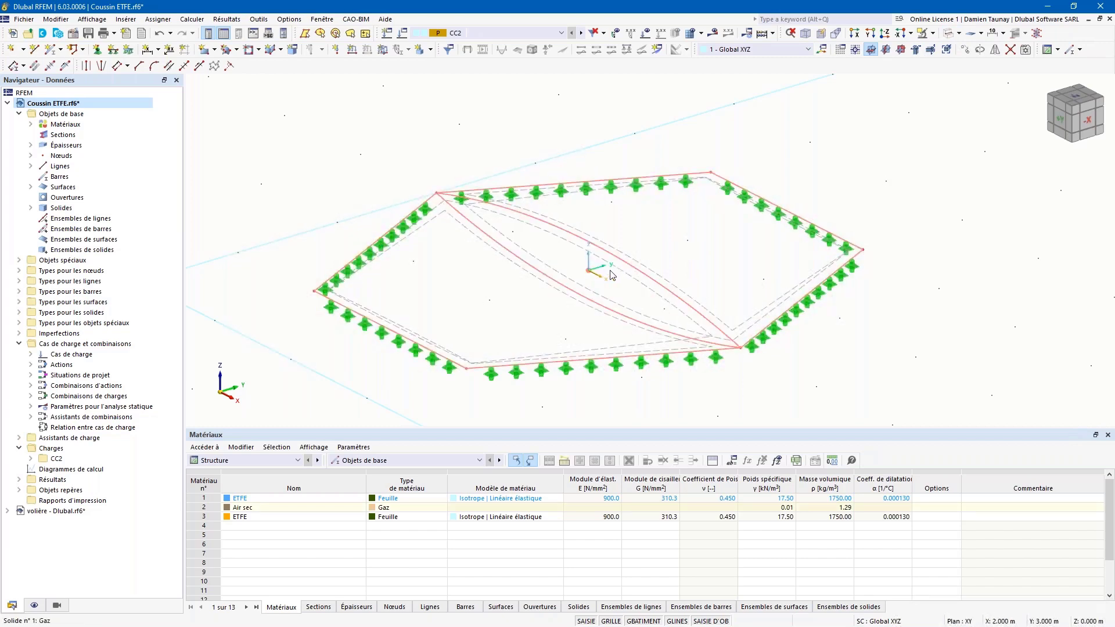
{"action": "double_click", "coordinate": [610, 276]}
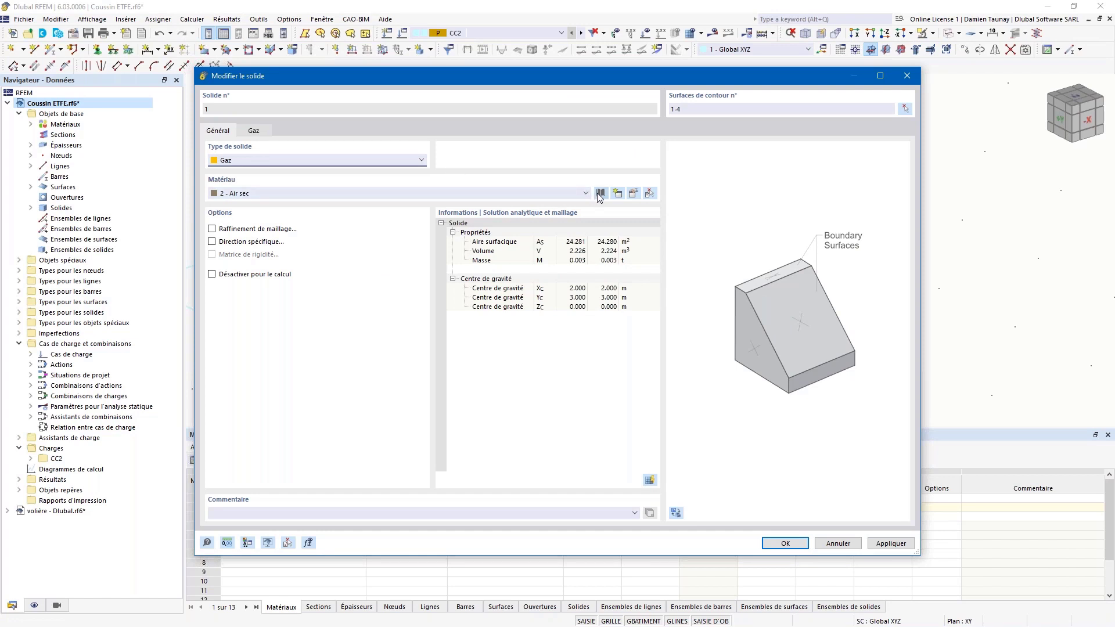
{"action": "left_click", "coordinate": [632, 193]}
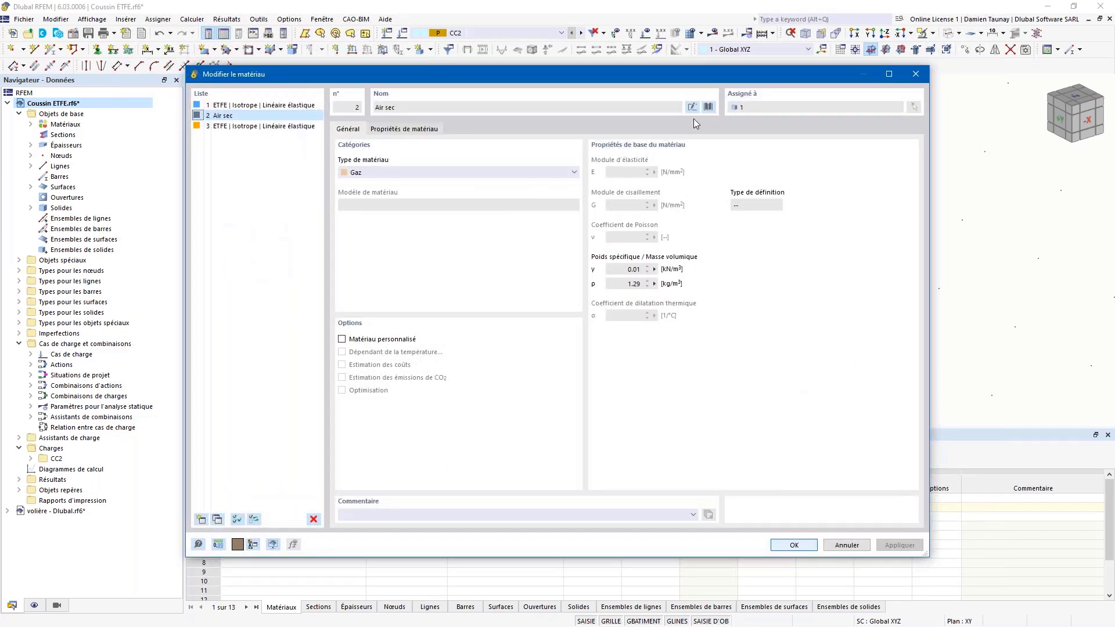
{"action": "left_click", "coordinate": [709, 107]}
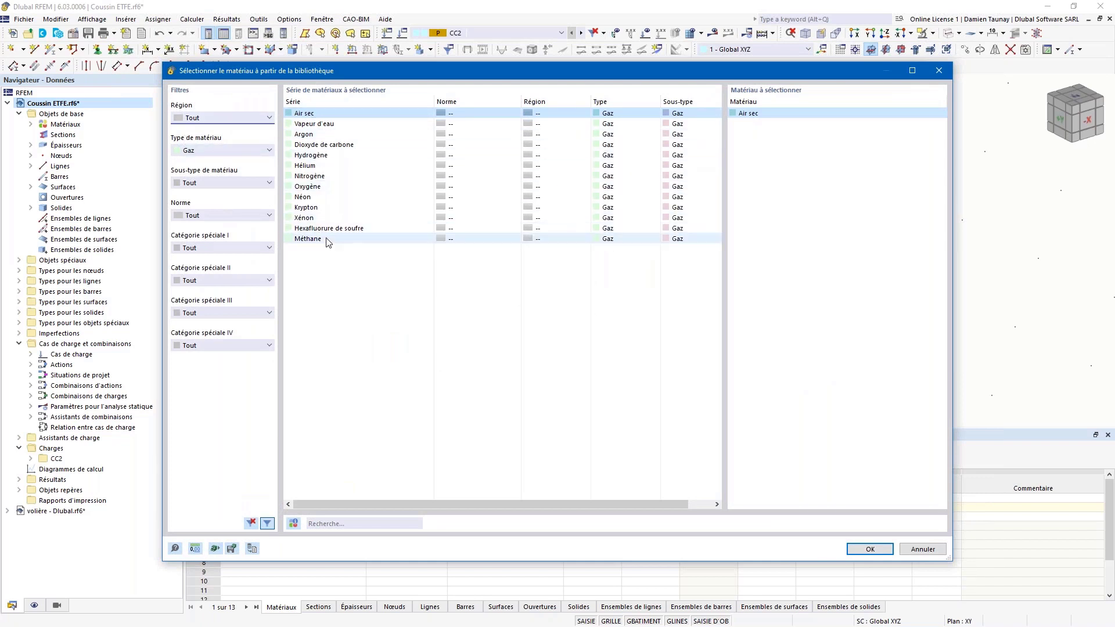
{"action": "left_click", "coordinate": [942, 73]}
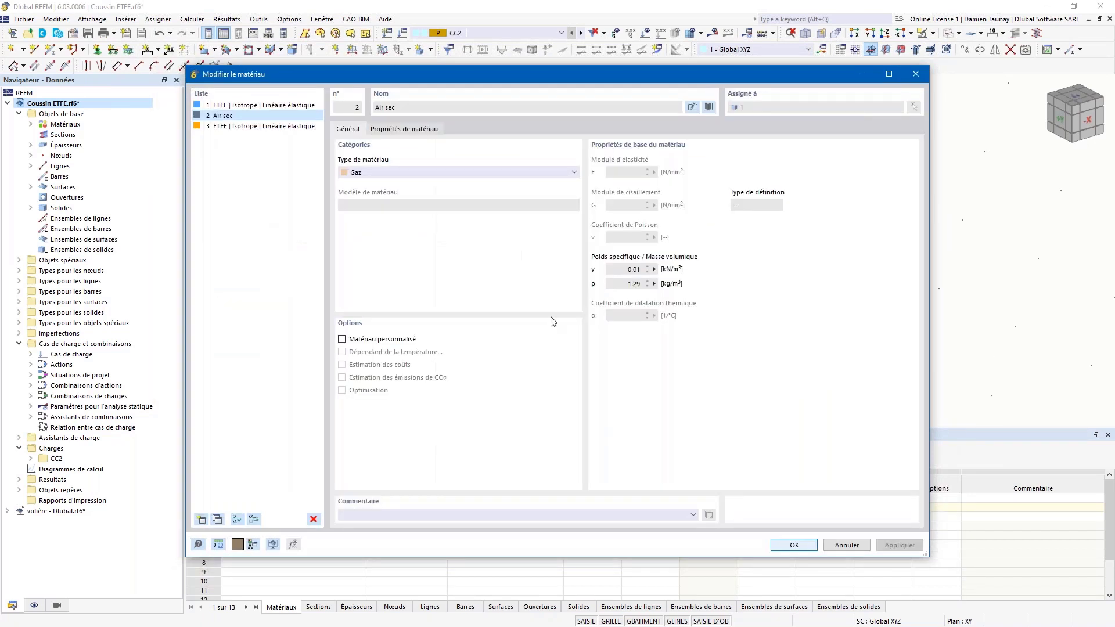
{"action": "left_click", "coordinate": [854, 548]}
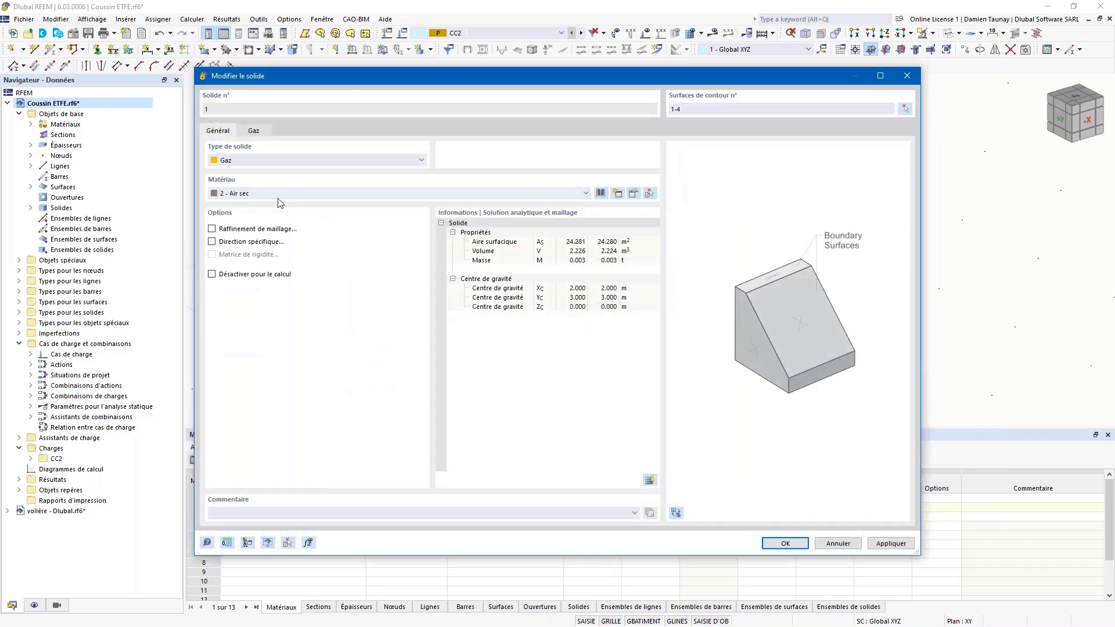
Step: Confirm solid 1's gas type at 1.00 bar and 20.0 °C and close the dialogs
{"action": "left_click", "coordinate": [253, 131]}
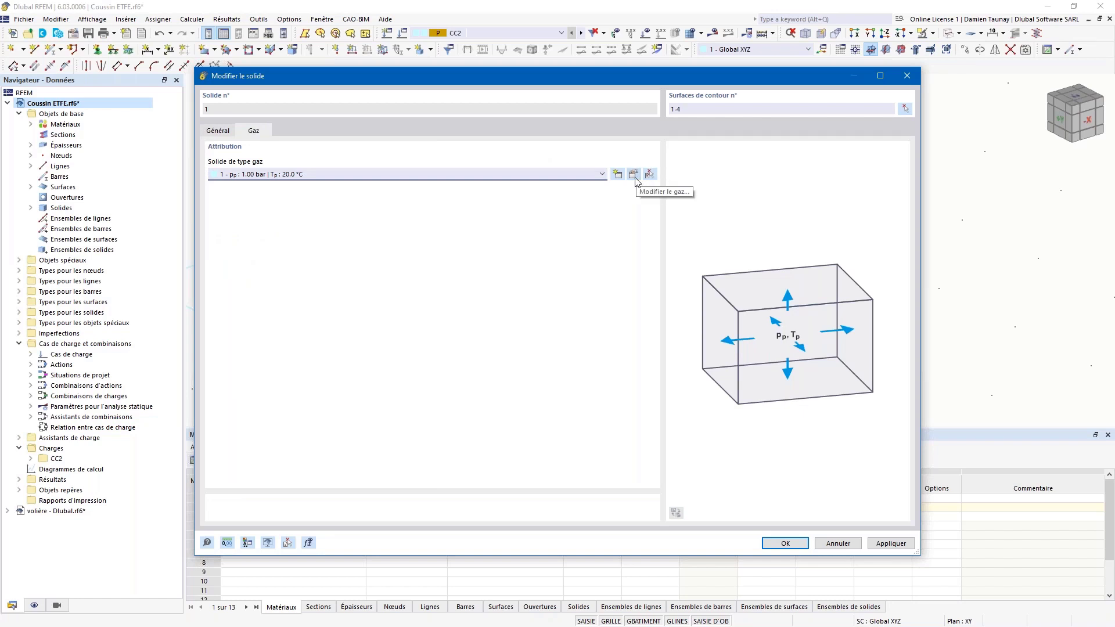
{"action": "left_click", "coordinate": [633, 175]}
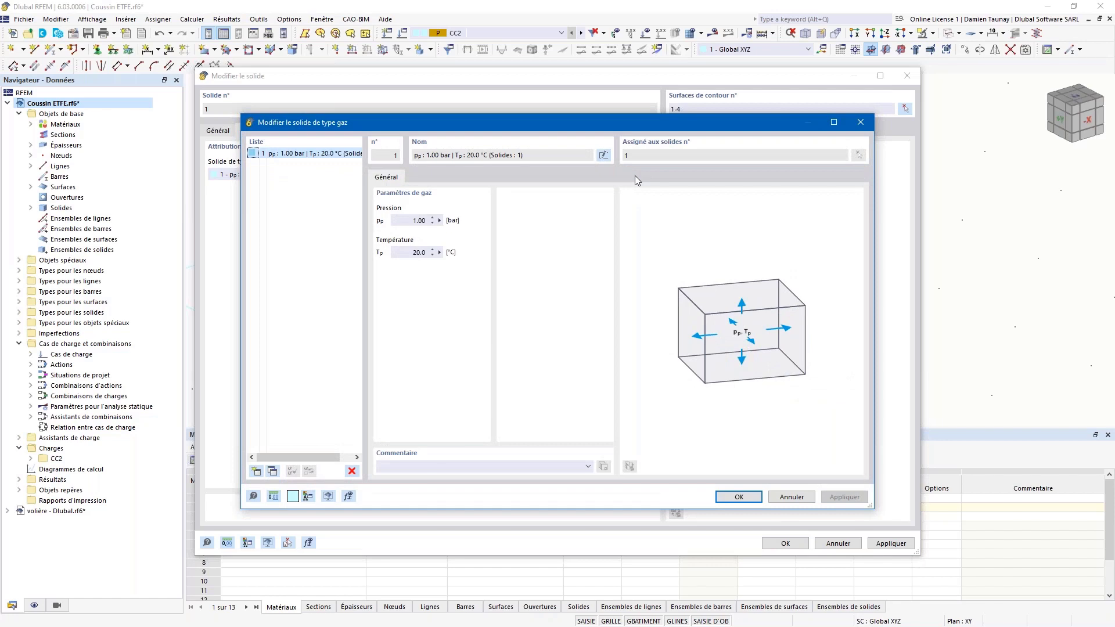
{"action": "left_click", "coordinate": [738, 497]}
{"action": "left_click", "coordinate": [785, 543]}
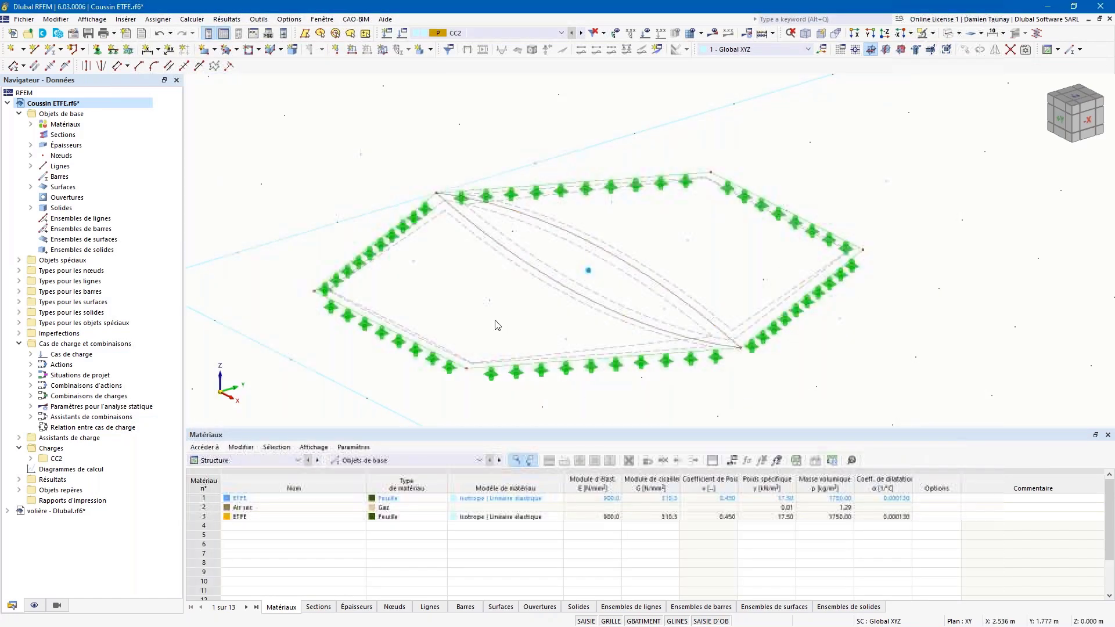
Step: Show CC2's form-finding load values, nx = 1.000 and ny = 1.000, on surfaces 1–4
{"action": "middle_click_drag", "start_coordinate": [321, 242], "coordinate": [293, 251], "text": "ctrl"}
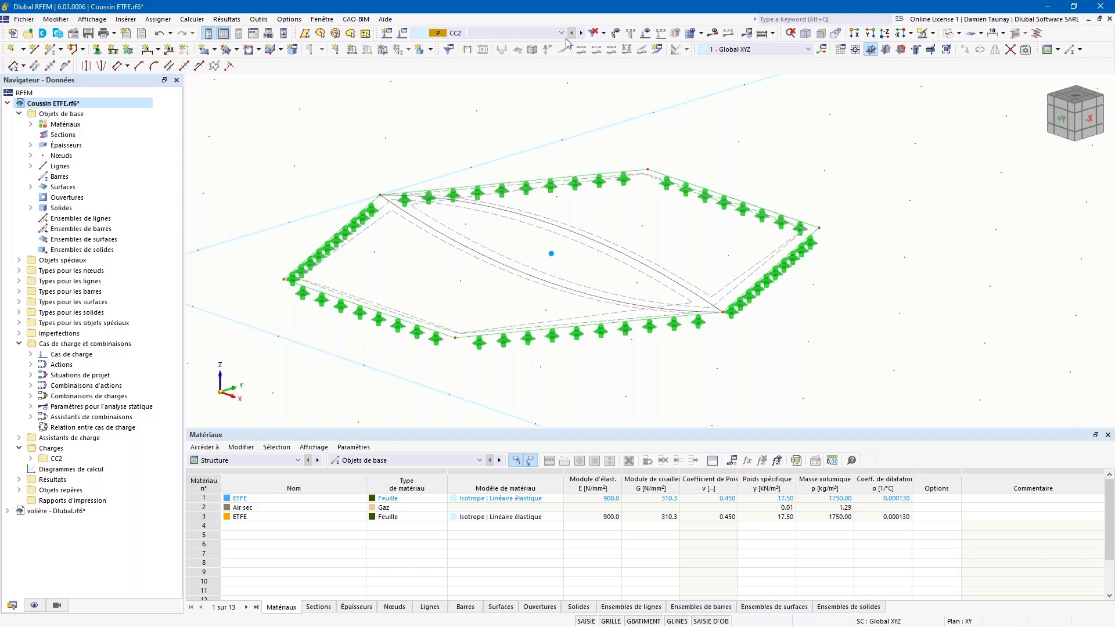
{"action": "left_click", "coordinate": [645, 32]}
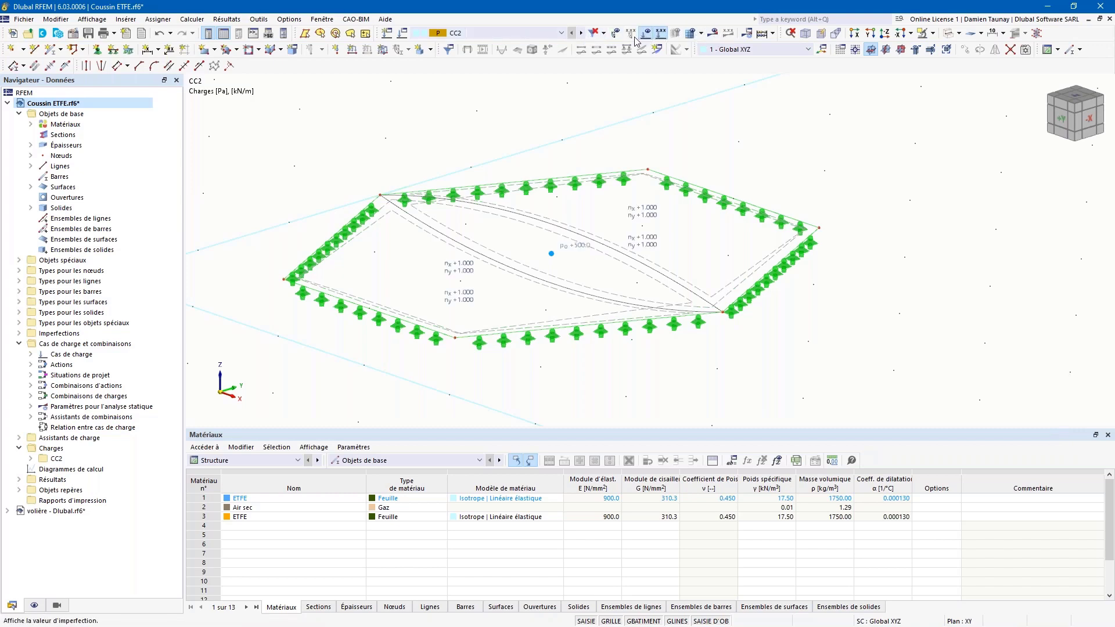
{"action": "middle_click_drag", "start_coordinate": [812, 166], "coordinate": [808, 181], "text": "ctrl"}
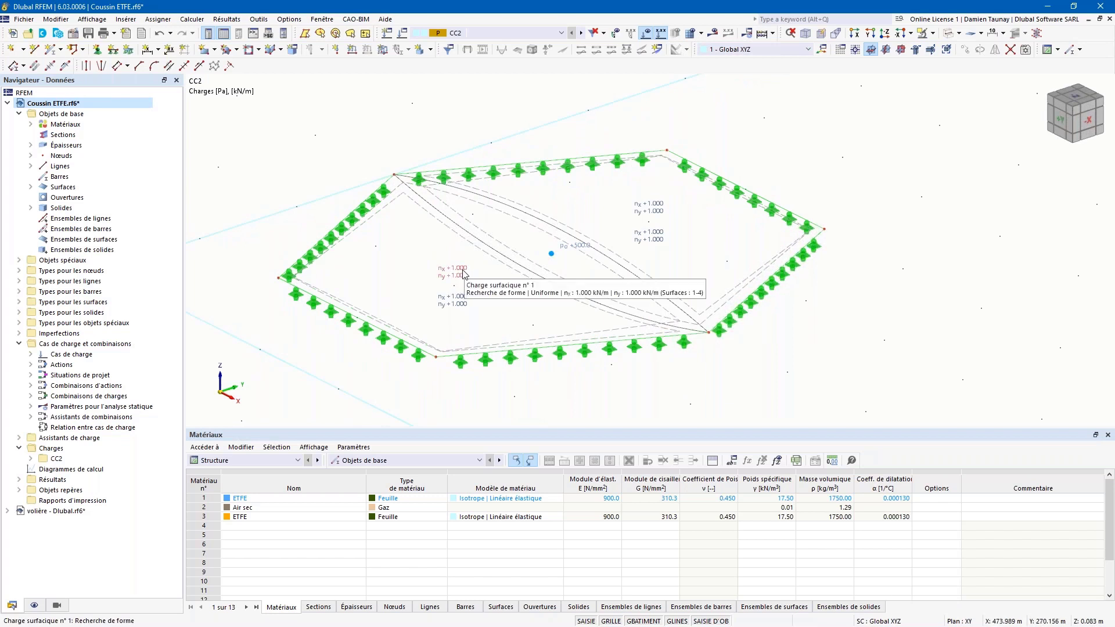
{"action": "mouse_move", "coordinate": [460, 272]}
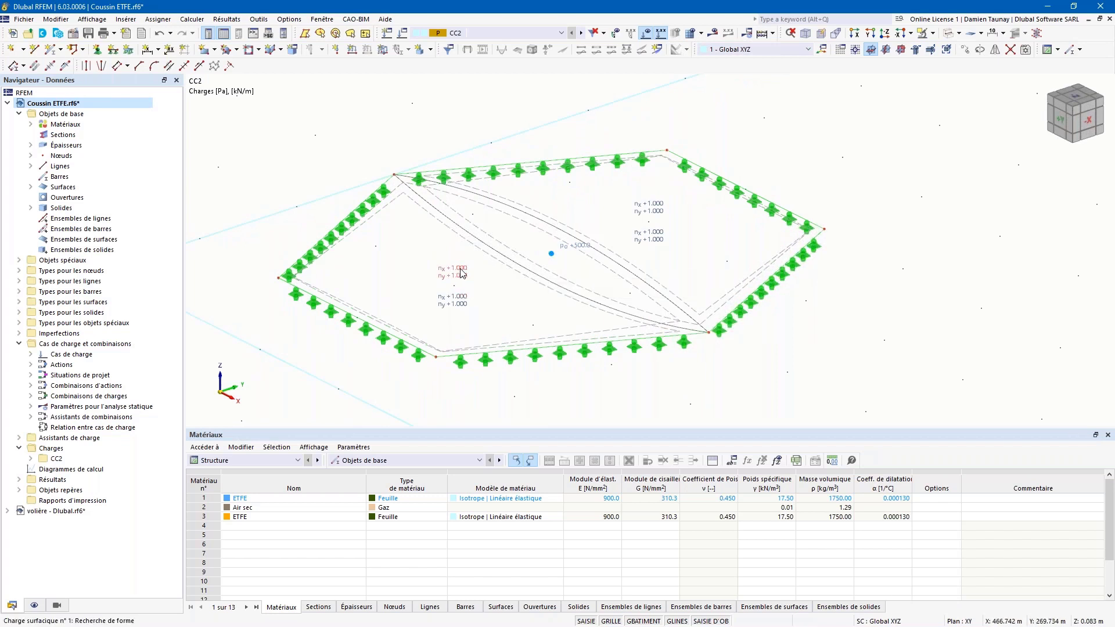
{"action": "double_click", "coordinate": [460, 272]}
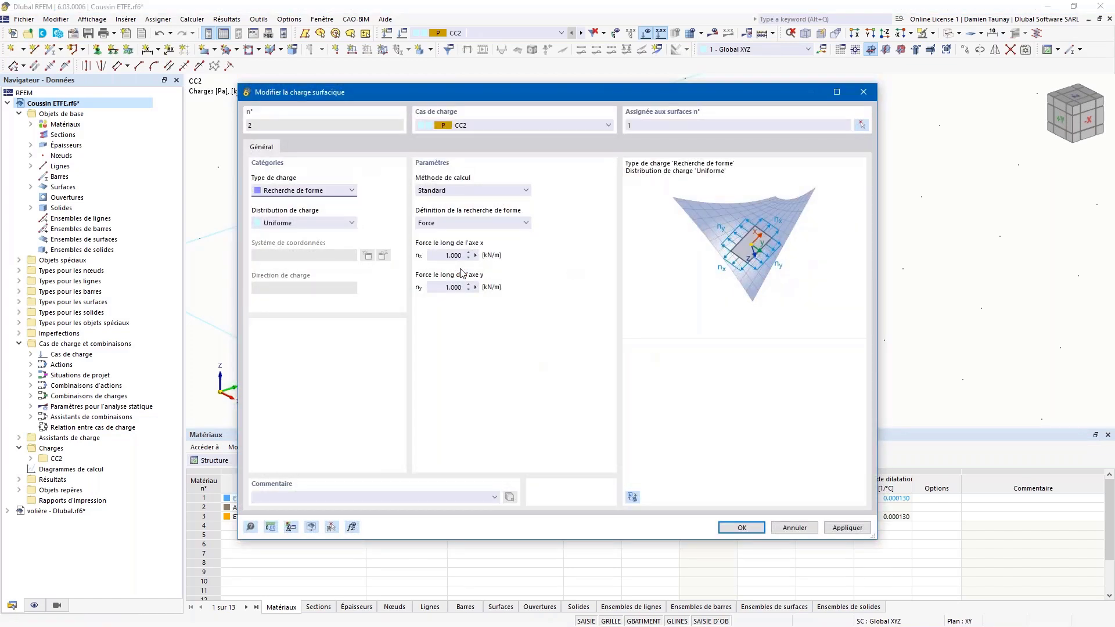
{"action": "left_click", "coordinate": [350, 192]}
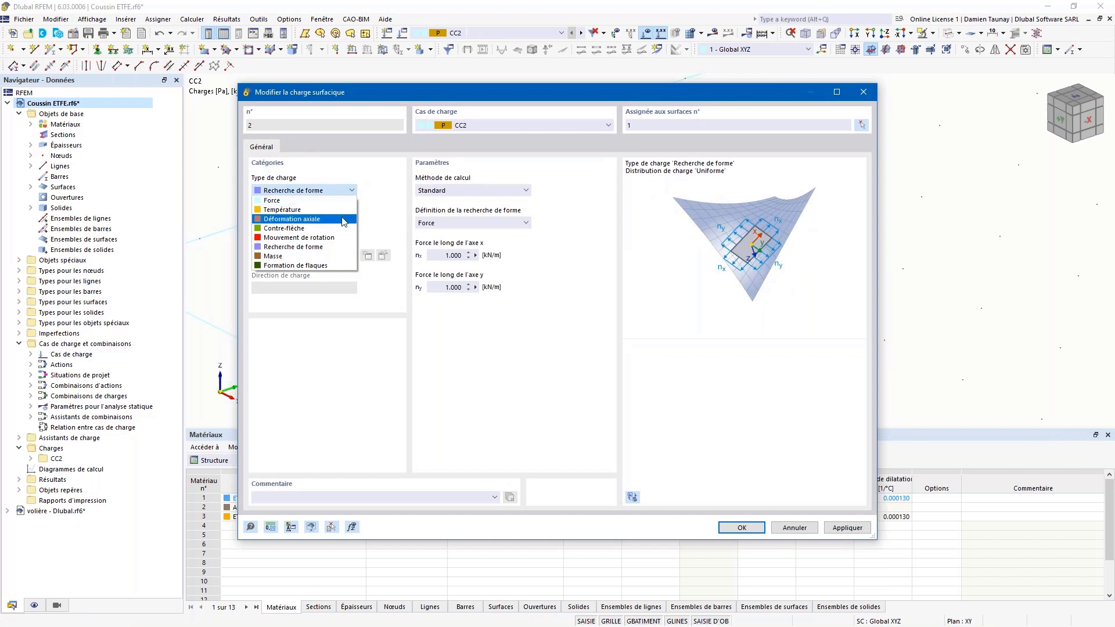
{"action": "left_click", "coordinate": [323, 247]}
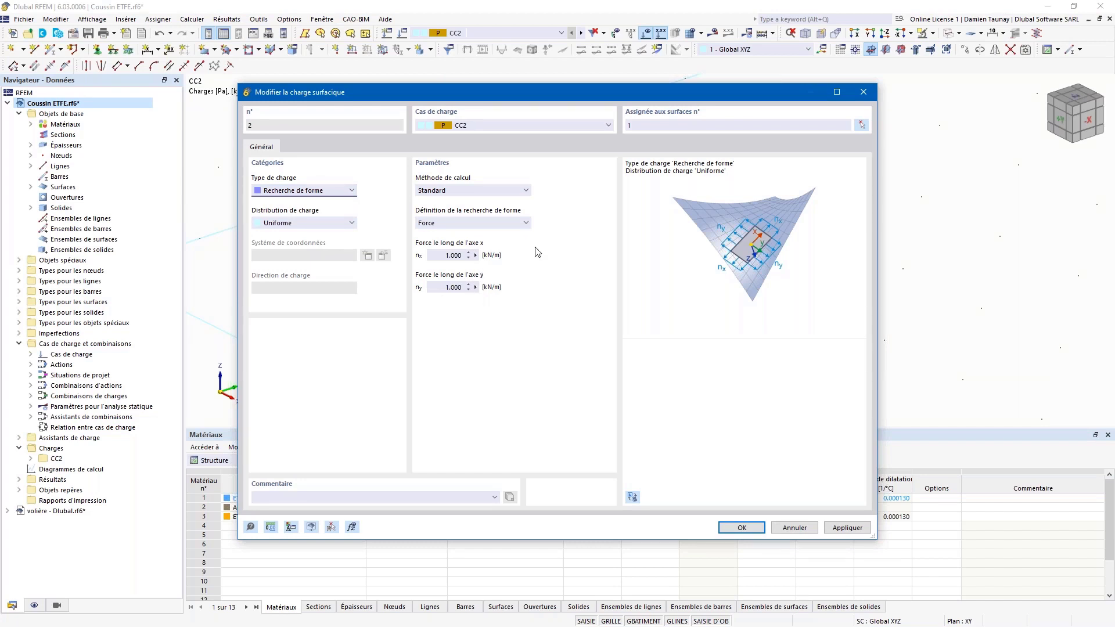
{"action": "left_click", "coordinate": [863, 91]}
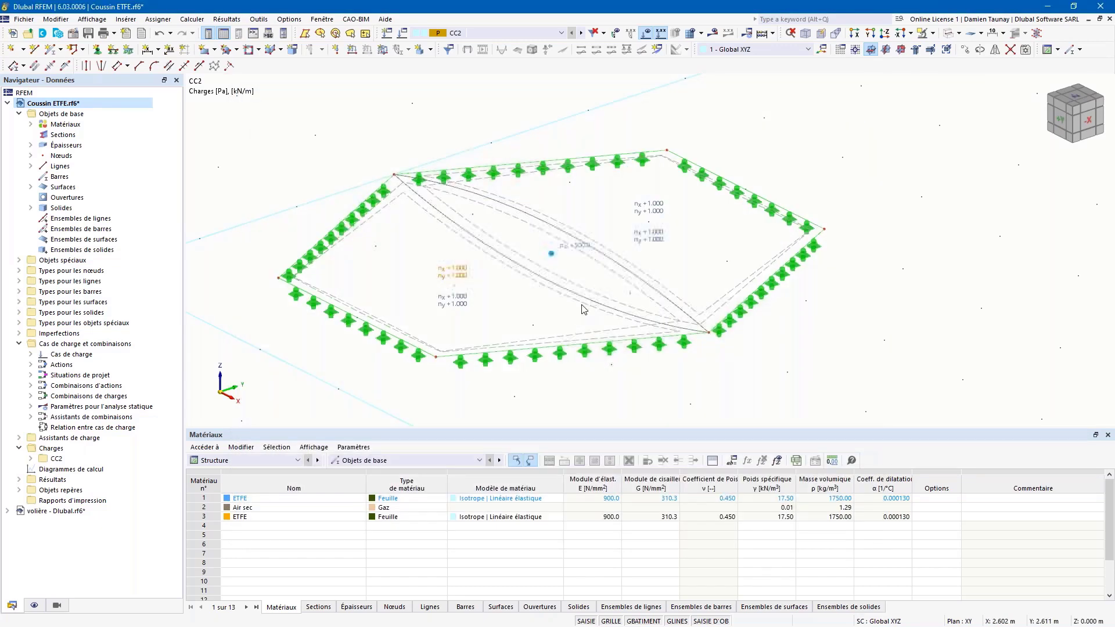
{"action": "middle_click_drag", "start_coordinate": [795, 363], "coordinate": [743, 367], "text": "ctrl"}
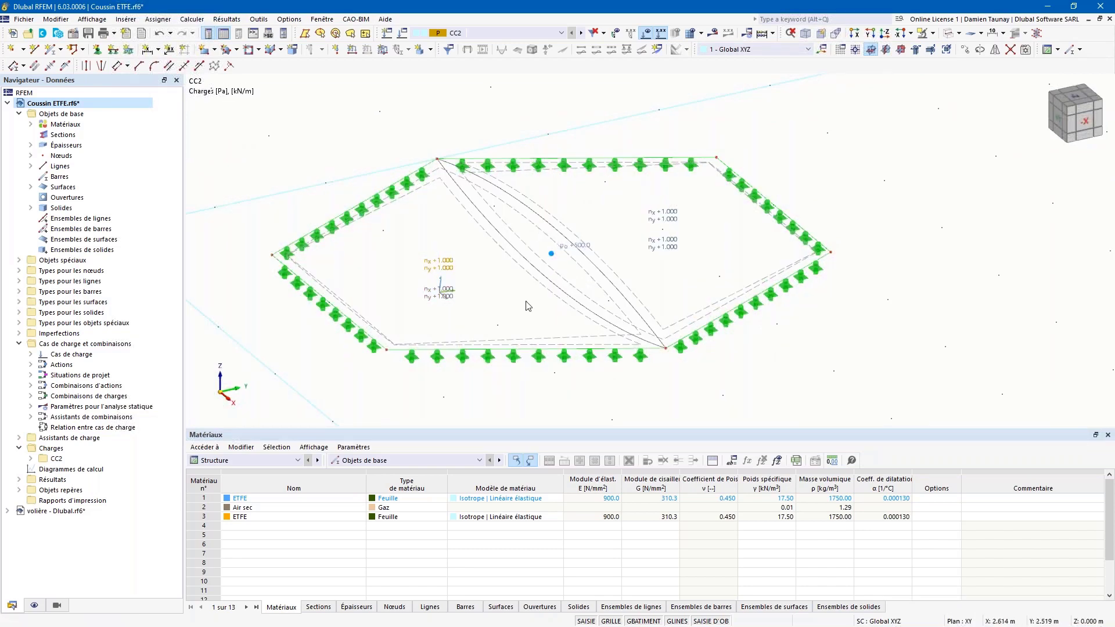
{"action": "middle_click_drag", "start_coordinate": [476, 318], "coordinate": [508, 311], "text": "ctrl"}
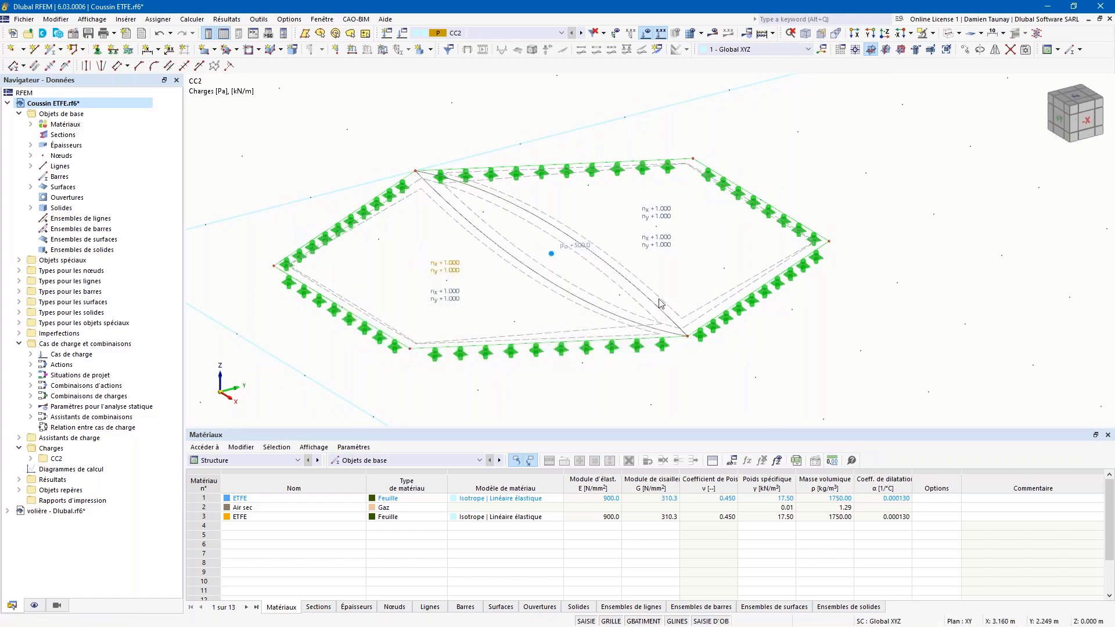
{"action": "middle_click_drag", "start_coordinate": [745, 379], "coordinate": [753, 374], "text": "ctrl"}
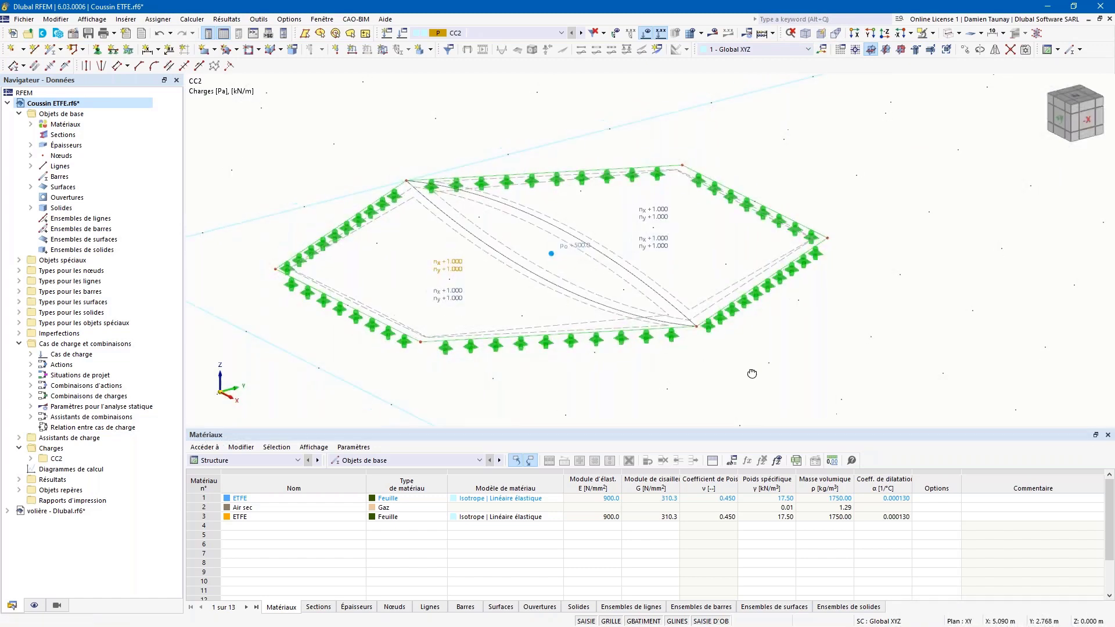
{"action": "double_click", "coordinate": [567, 250]}
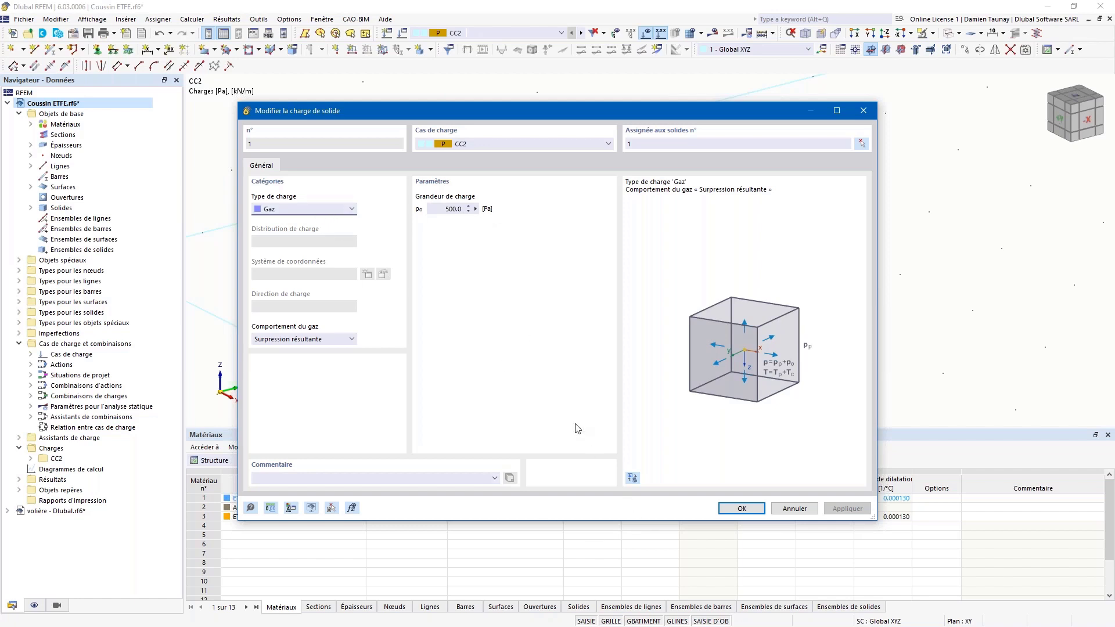
{"action": "left_click", "coordinate": [741, 509]}
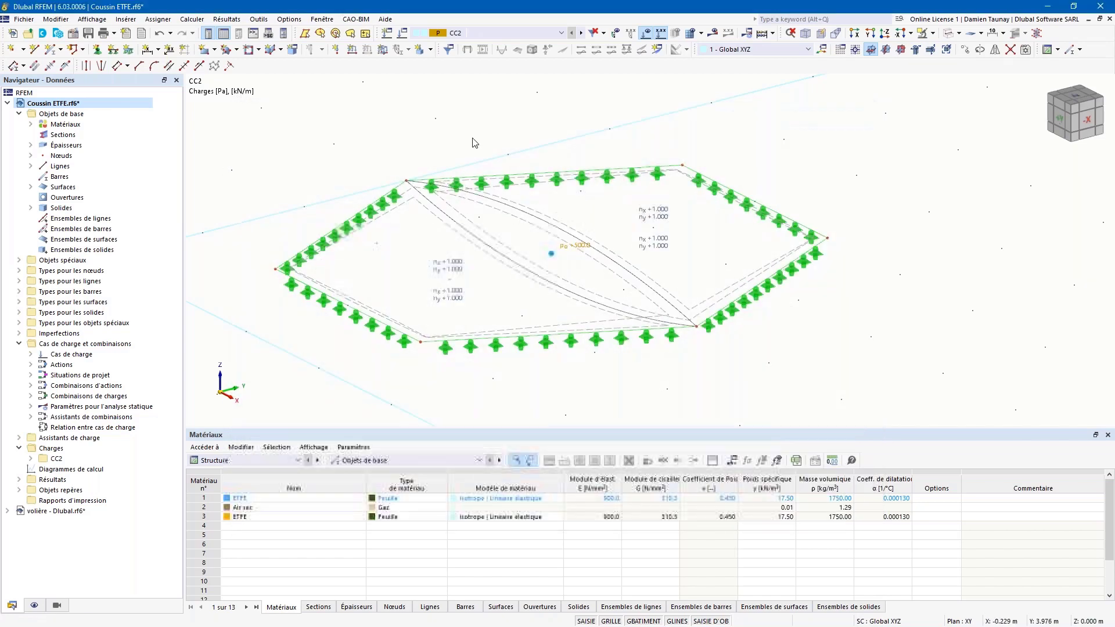
Step: Calculate CC2, display global displacements |u| (max 277.9 mm), and show the shape's contour lines
{"action": "left_click", "coordinate": [712, 33]}
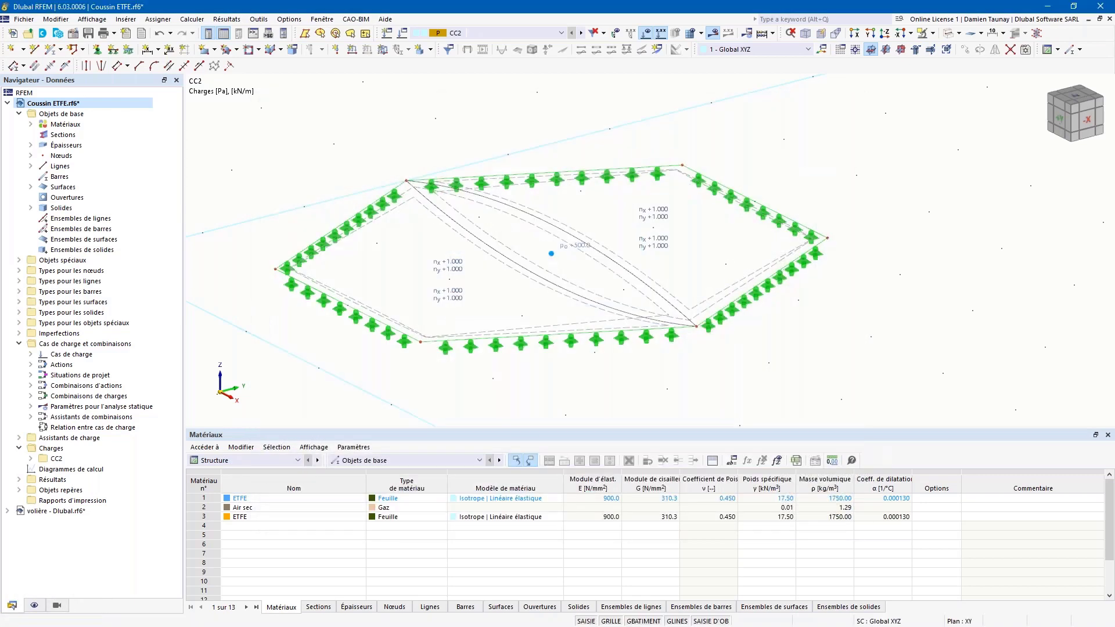
{"action": "middle_click_drag", "start_coordinate": [558, 365], "coordinate": [616, 334], "text": "ctrl"}
{"action": "scroll", "coordinate": [619, 323], "scroll_direction": "down", "scroll_amount": 1}
{"action": "left_click", "coordinate": [18, 112]}
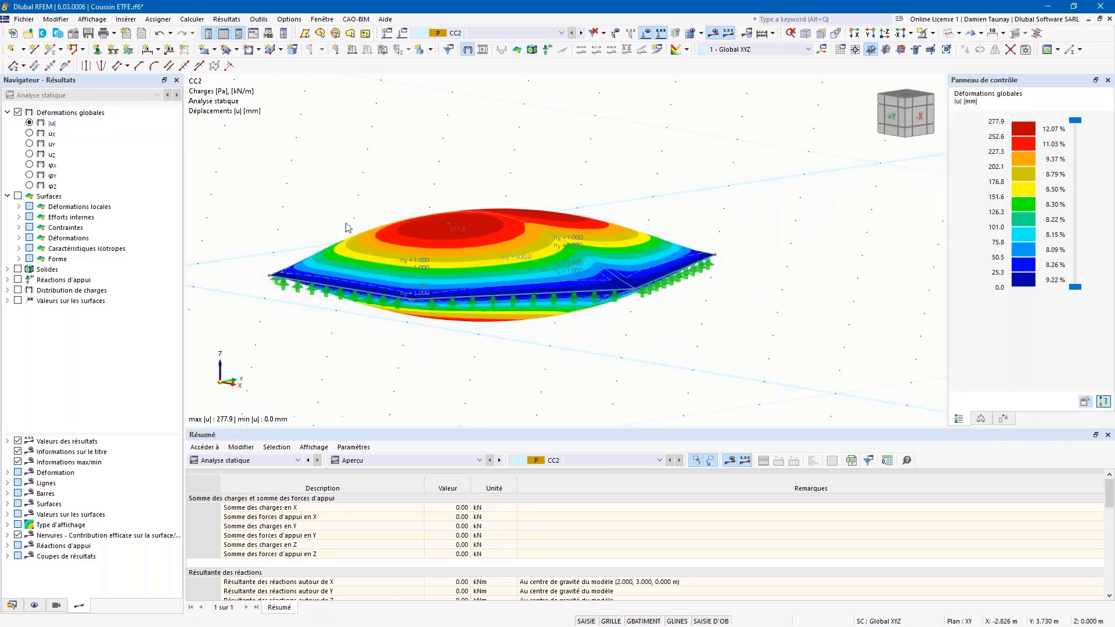
{"action": "middle_click_drag", "start_coordinate": [410, 210], "coordinate": [453, 223], "text": "ctrl"}
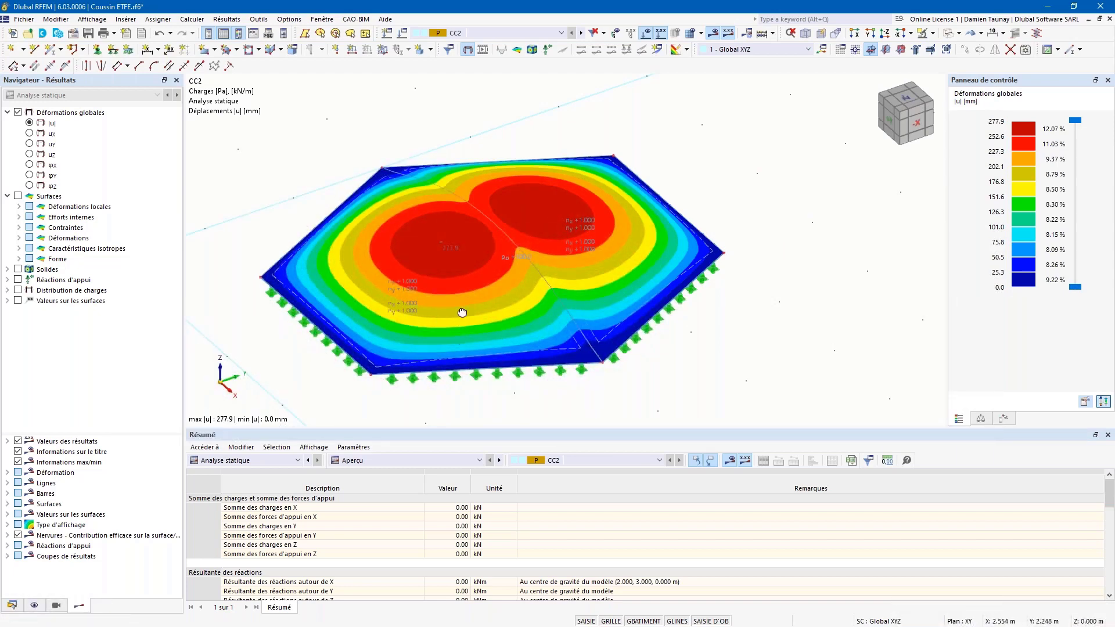
{"action": "middle_click_drag", "start_coordinate": [462, 312], "coordinate": [465, 293], "text": "ctrl"}
{"action": "left_click", "coordinate": [18, 259]}
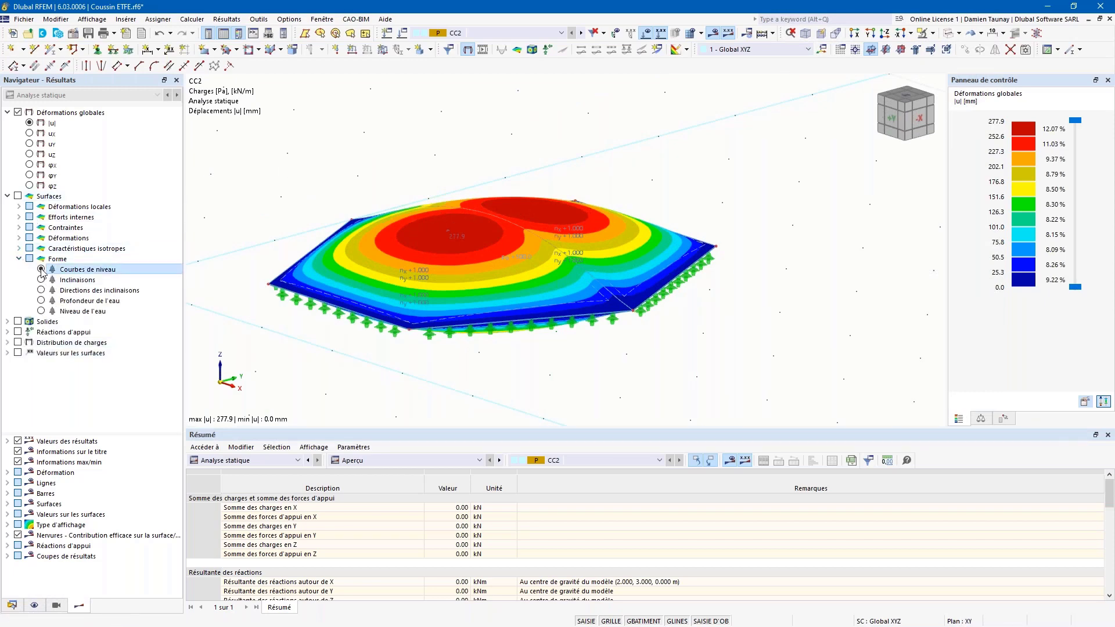
{"action": "left_click", "coordinate": [41, 269]}
Step: Set the deformation display factor to 1.00 and redisplay global displacements |u|
{"action": "middle_click_drag", "start_coordinate": [686, 321], "coordinate": [682, 302], "text": "ctrl"}
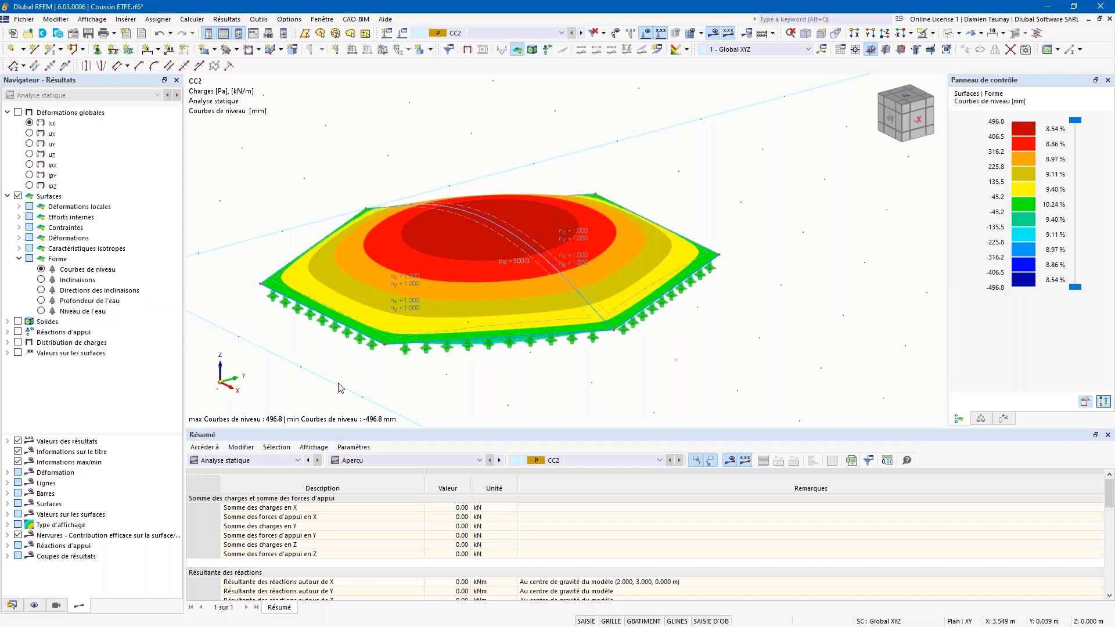
{"action": "middle_click_drag", "start_coordinate": [631, 319], "coordinate": [636, 359], "text": "ctrl"}
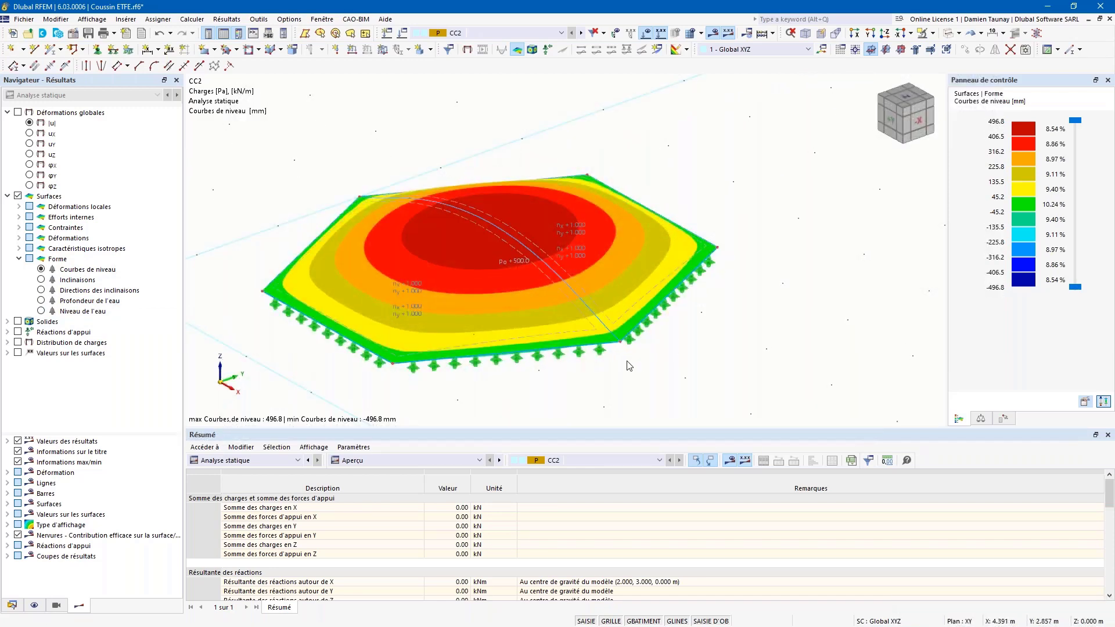
{"action": "left_click", "coordinate": [981, 419]}
{"action": "left_click", "coordinate": [1092, 125]}
{"action": "type", "text": "1"}
{"action": "key", "text": "Return"}
{"action": "mouse_move", "coordinate": [689, 333]}
{"action": "middle_mouse_down", "text": "ctrl"}
{"action": "mouse_move", "coordinate": [734, 284]}
{"action": "mouse_move", "coordinate": [695, 280]}
{"action": "mouse_move", "coordinate": [687, 323]}
{"action": "middle_mouse_up", "text": "ctrl"}
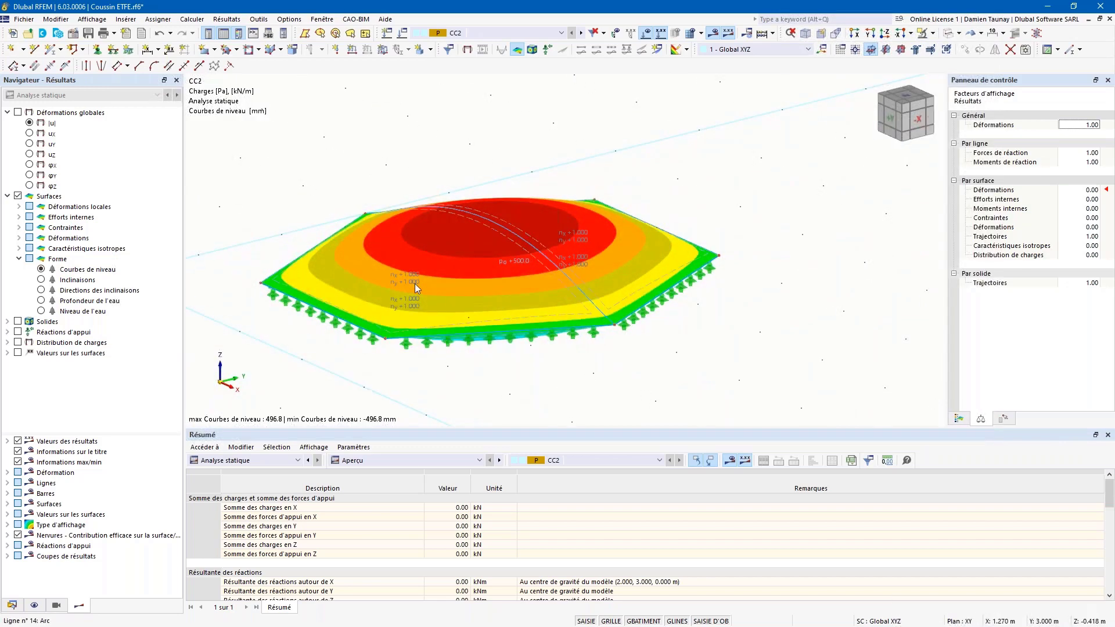
{"action": "left_click", "coordinate": [18, 113]}
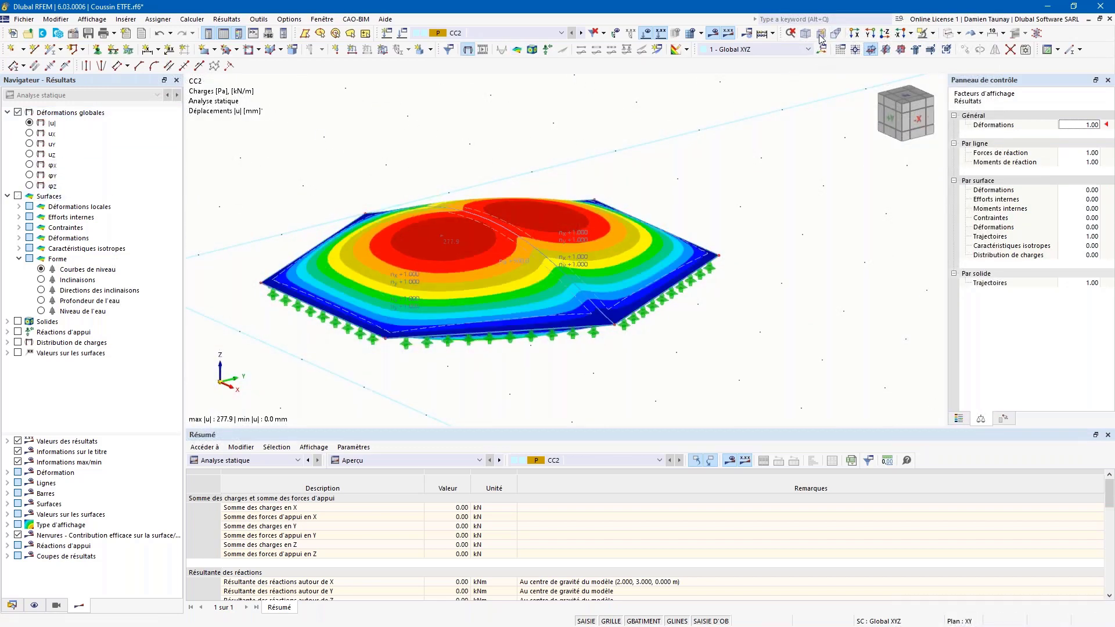
Step: Hide results and render the cushion as a solid model, viewing its inflated side profile
{"action": "left_click", "coordinate": [712, 34]}
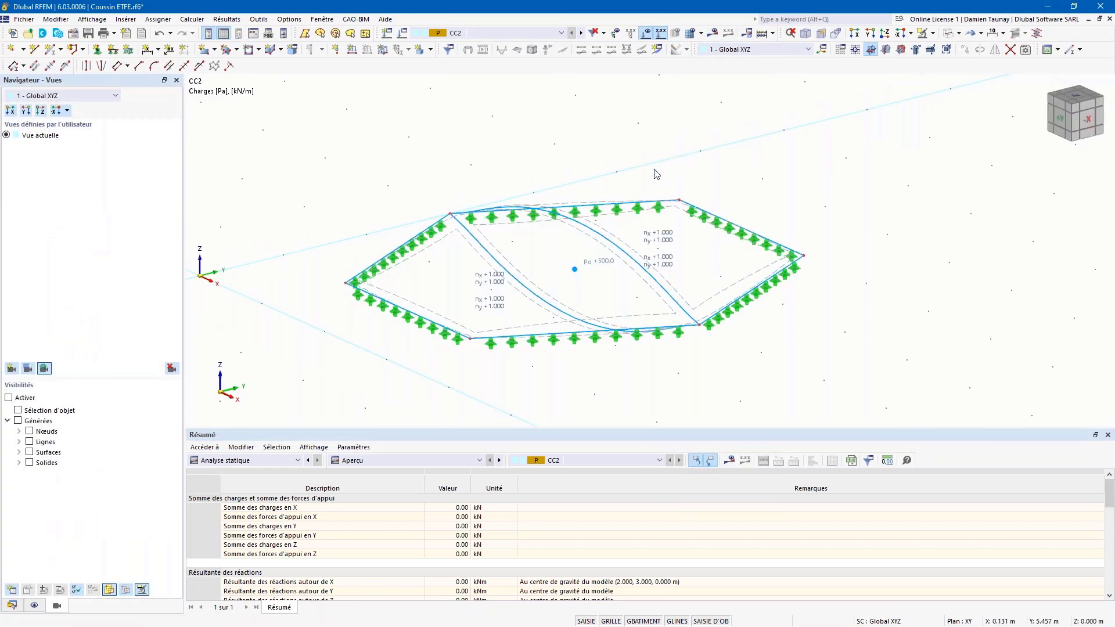
{"action": "left_click", "coordinate": [958, 34]}
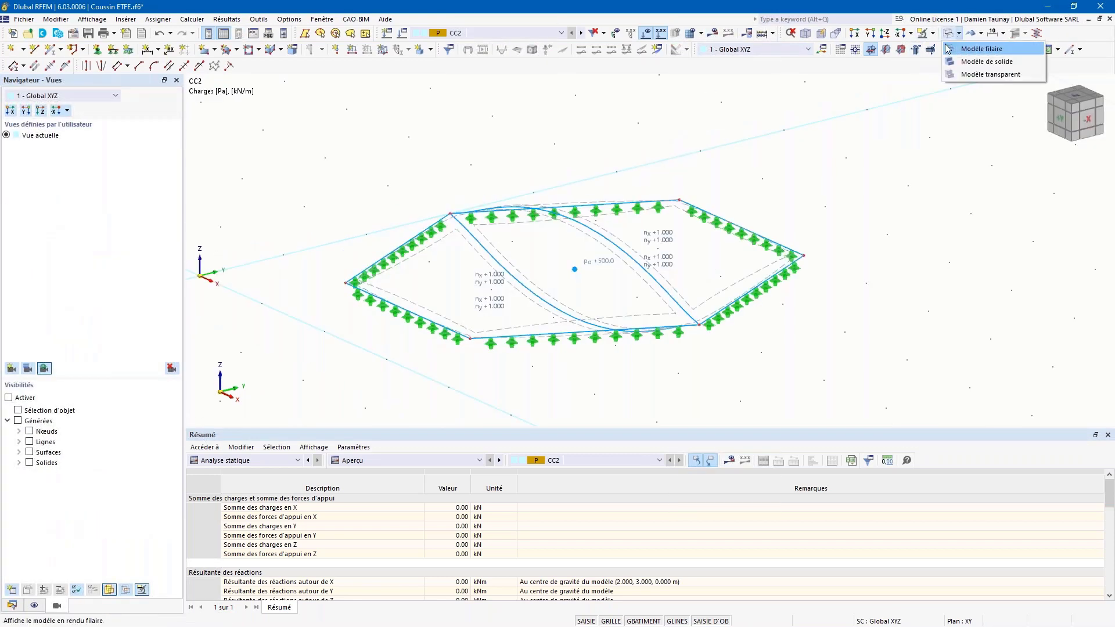
{"action": "left_click", "coordinate": [948, 37]}
{"action": "left_click", "coordinate": [947, 37]}
{"action": "middle_click_drag", "start_coordinate": [819, 152], "coordinate": [815, 177], "text": "ctrl"}
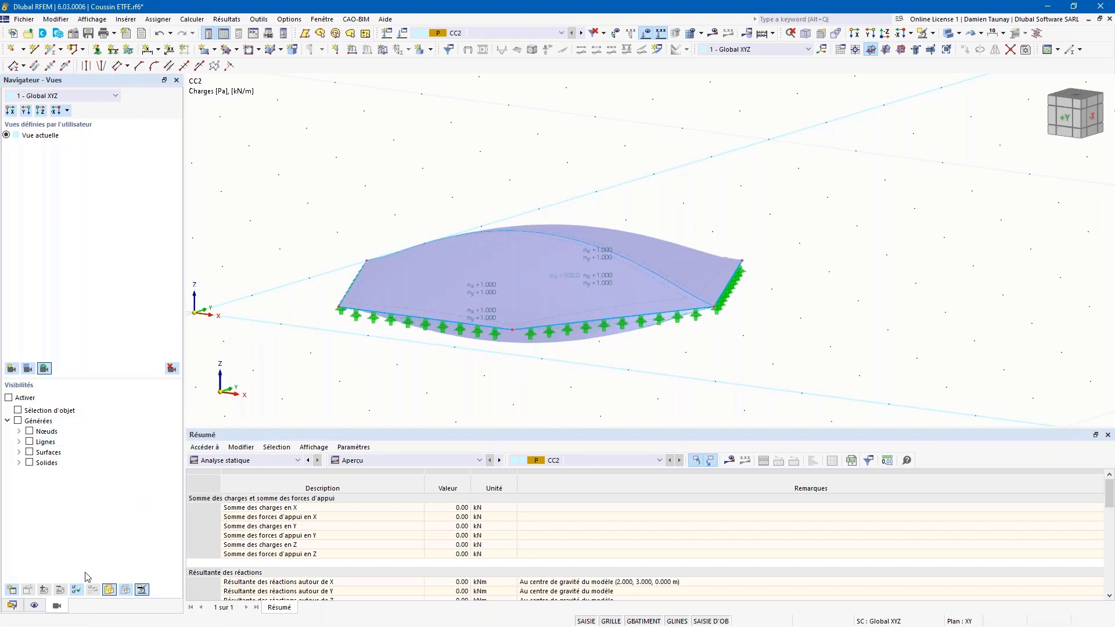
{"action": "left_click", "coordinate": [12, 605]}
Step: Switch to the volière cable-net model and show CC1's form-finding loads, including 10.000 kN cable forces
{"action": "left_click", "coordinate": [47, 512]}
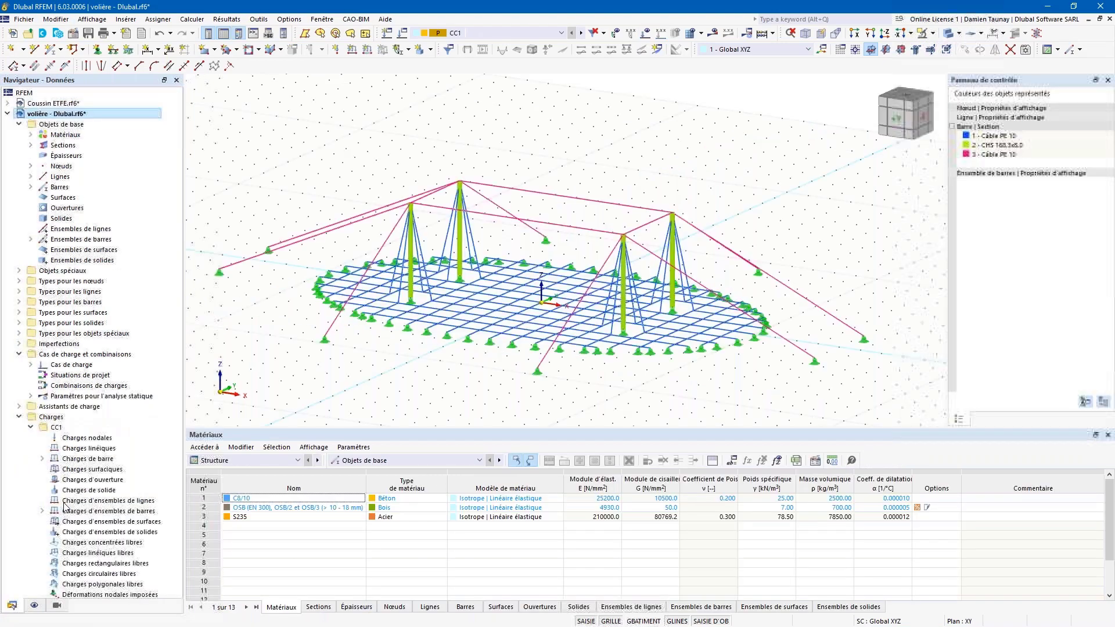
{"action": "middle_click_drag", "start_coordinate": [421, 352], "coordinate": [501, 319]}
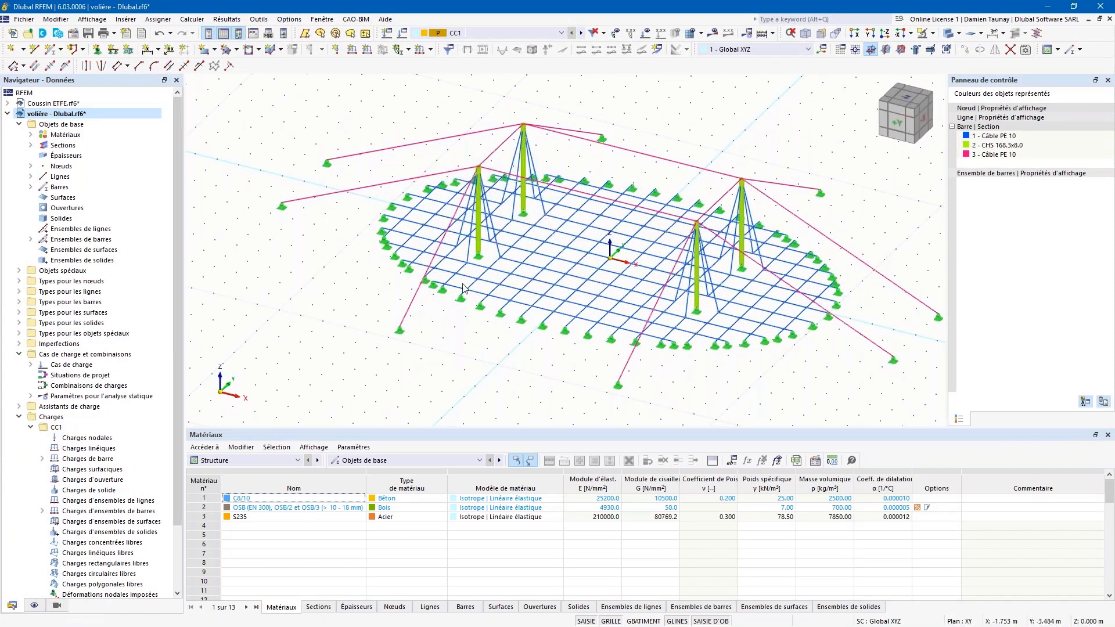
{"action": "middle_click_drag", "start_coordinate": [416, 382], "coordinate": [455, 380], "text": "ctrl"}
{"action": "middle_click_drag", "start_coordinate": [604, 374], "coordinate": [537, 341], "text": "ctrl"}
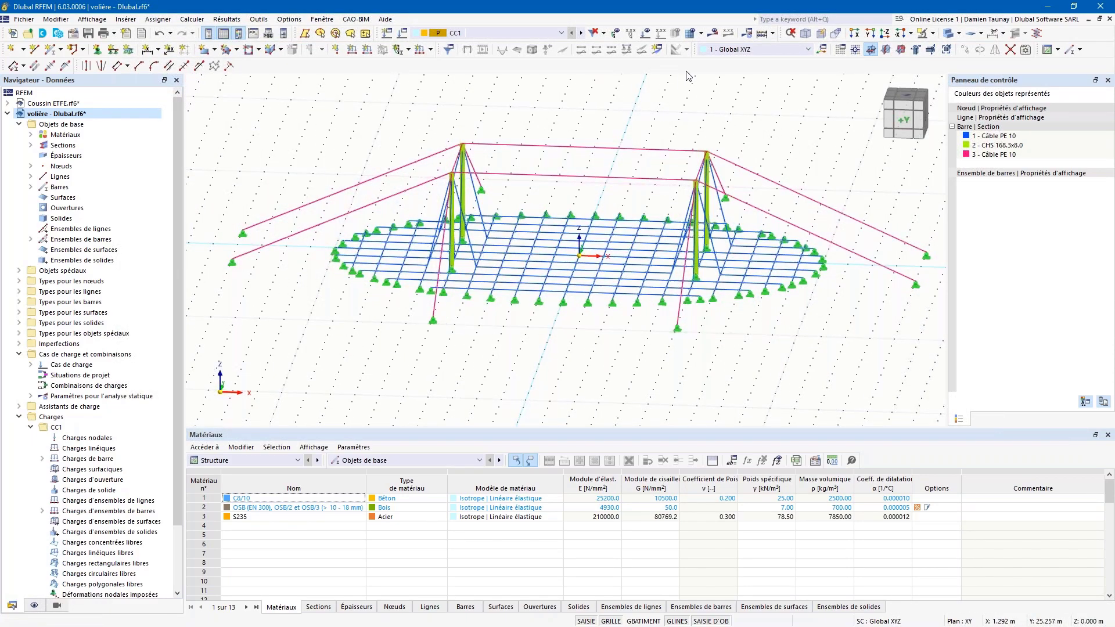
{"action": "left_click", "coordinate": [648, 34]}
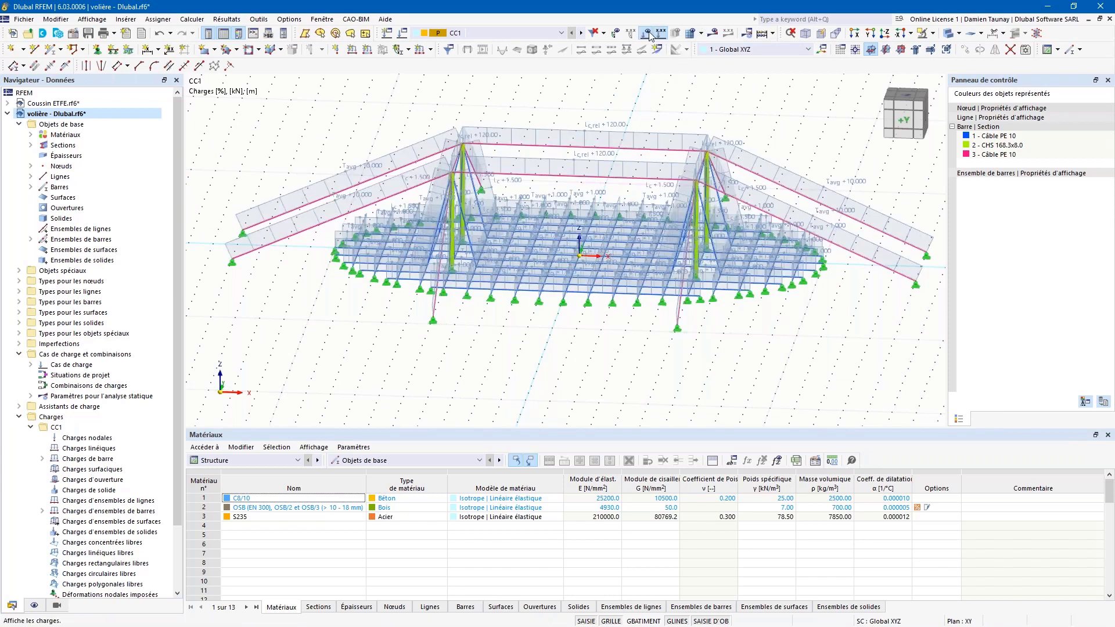
{"action": "middle_click_drag", "start_coordinate": [362, 153], "coordinate": [404, 158], "text": "ctrl"}
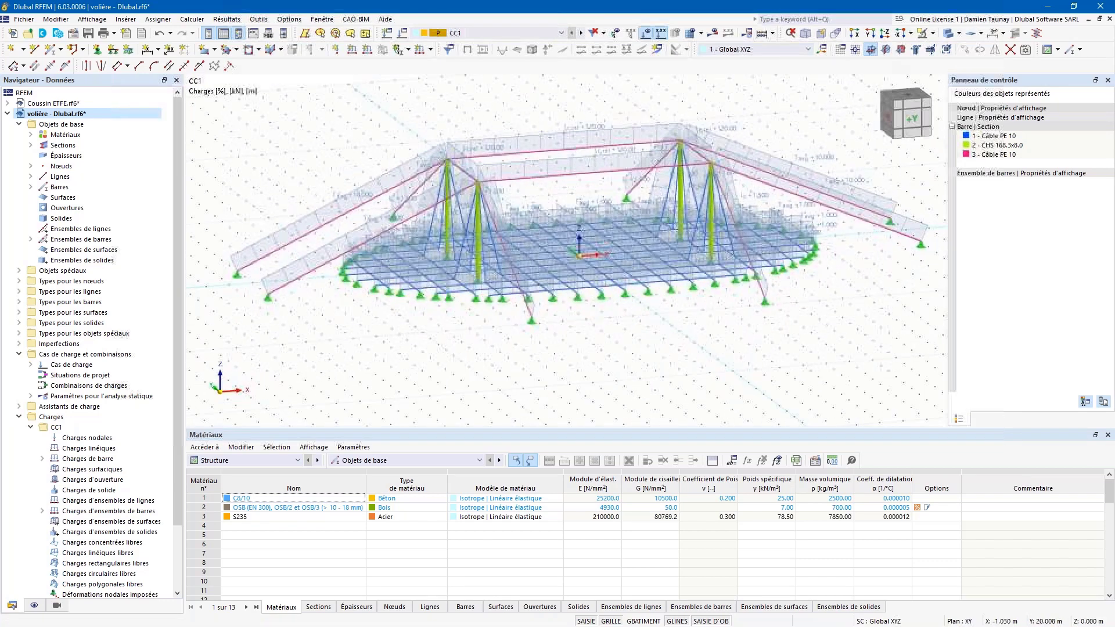
{"action": "middle_click_drag", "start_coordinate": [355, 336], "coordinate": [325, 338], "text": "ctrl"}
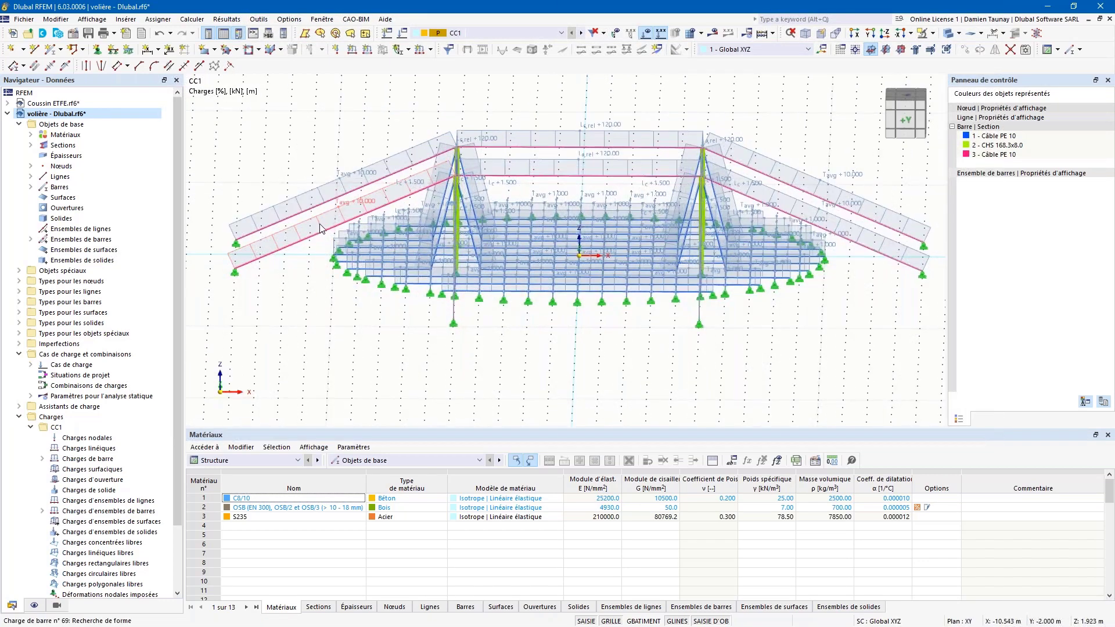
{"action": "mouse_move", "coordinate": [322, 228]}
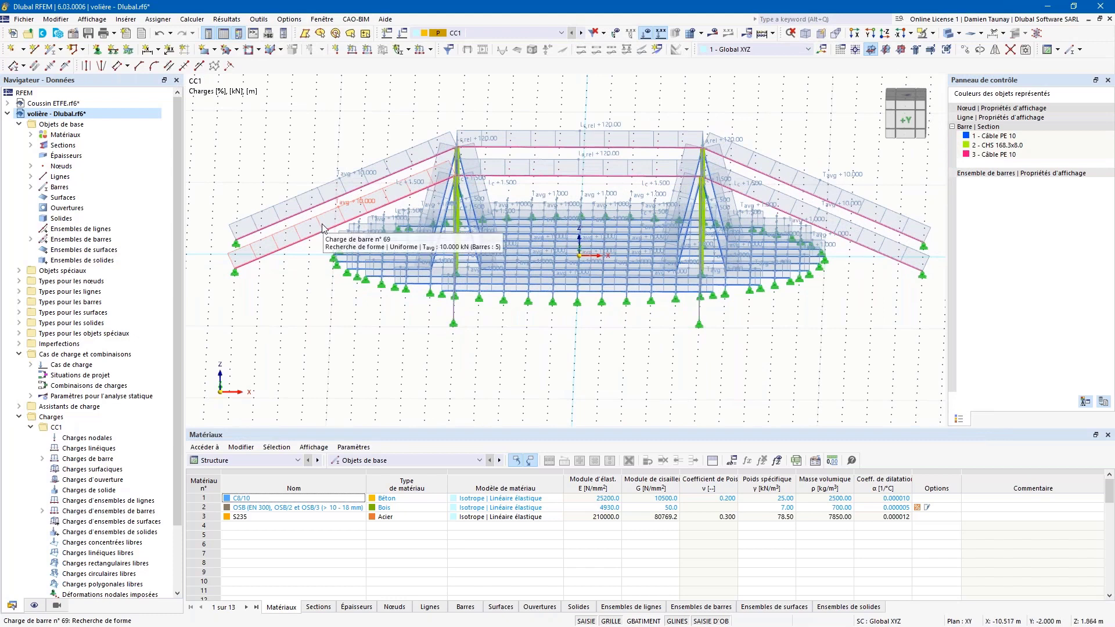
{"action": "double_click", "coordinate": [322, 226]}
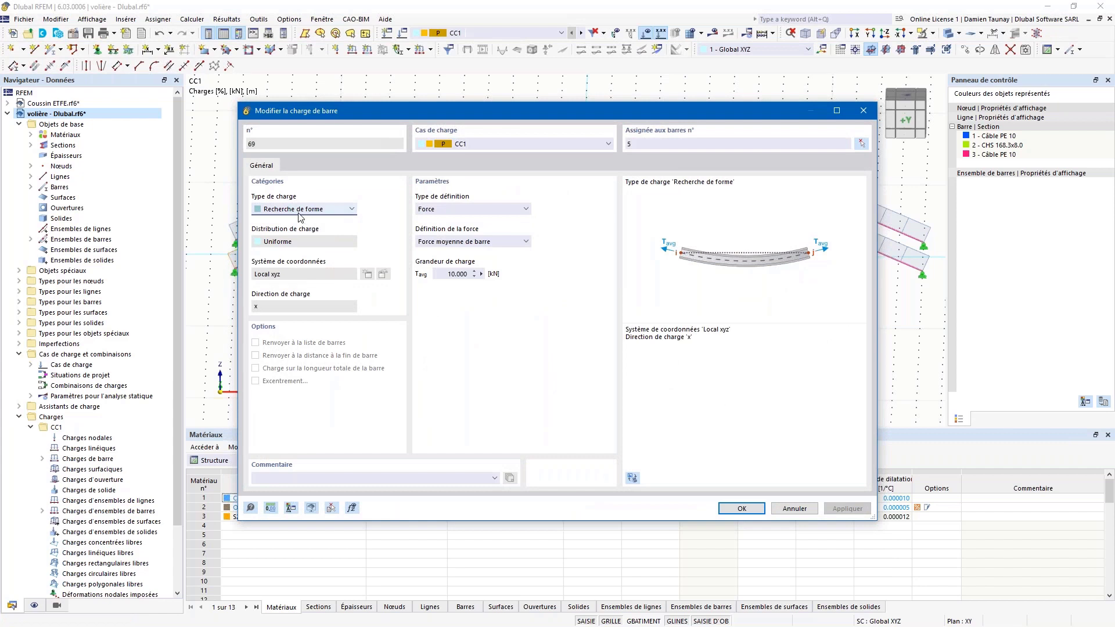
{"action": "left_click", "coordinate": [320, 210]}
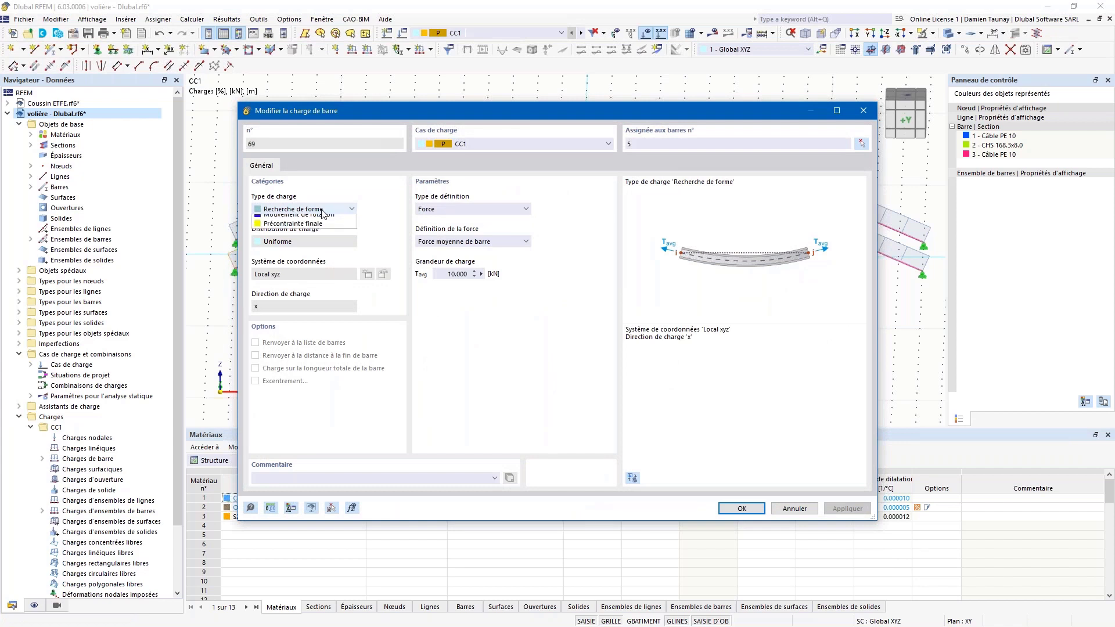
{"action": "left_click", "coordinate": [374, 206]}
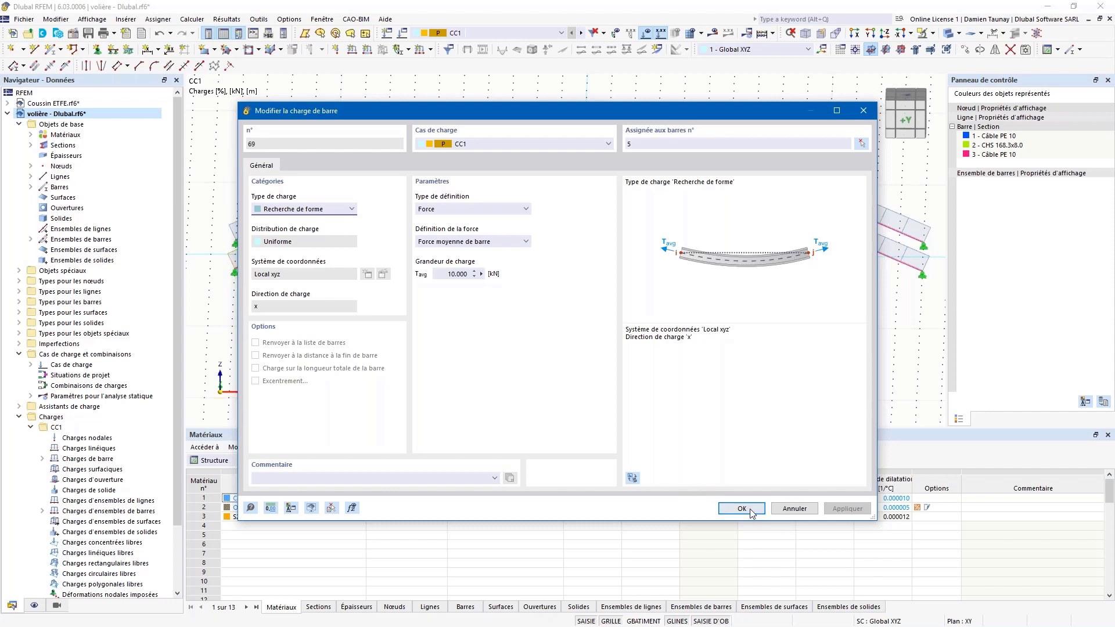
{"action": "left_click", "coordinate": [863, 111]}
{"action": "middle_click_drag", "start_coordinate": [626, 215], "coordinate": [598, 171], "text": "ctrl"}
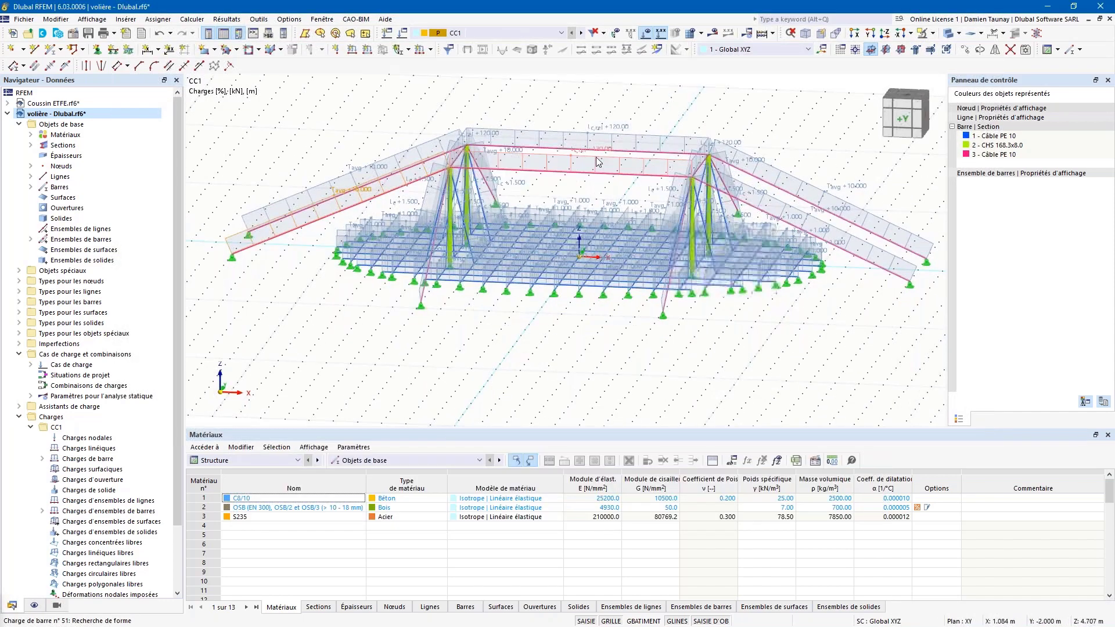
{"action": "double_click", "coordinate": [598, 169]}
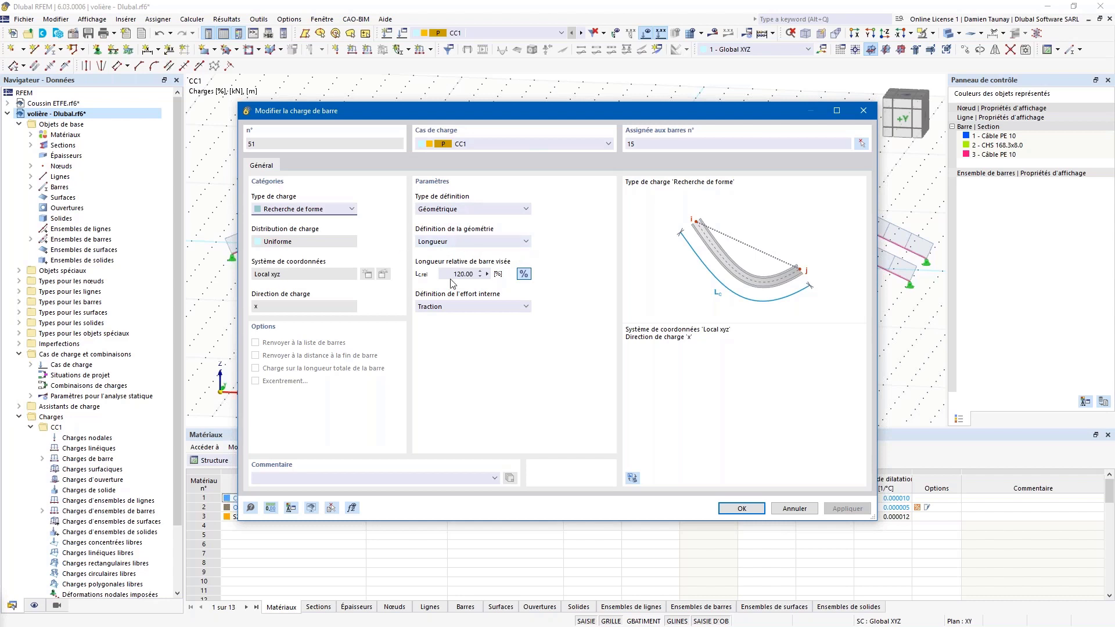
{"action": "left_click_drag", "start_coordinate": [453, 271], "coordinate": [479, 271]}
{"action": "left_click", "coordinate": [525, 242]}
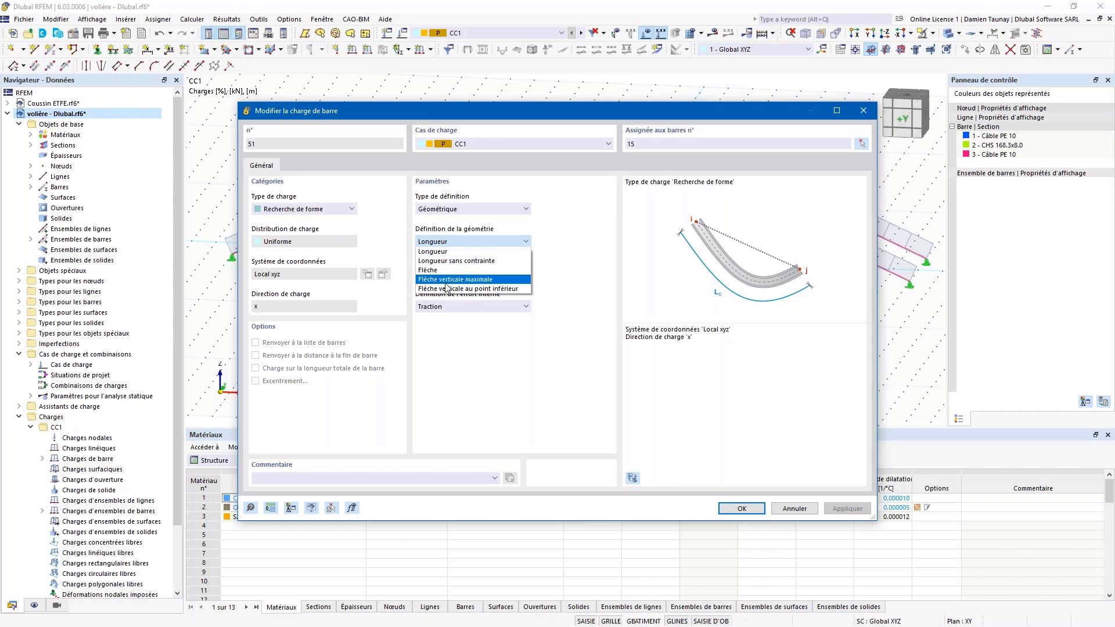
{"action": "left_click", "coordinate": [575, 231]}
{"action": "left_click", "coordinate": [863, 112]}
{"action": "middle_click_drag", "start_coordinate": [584, 332], "coordinate": [617, 364], "text": "ctrl"}
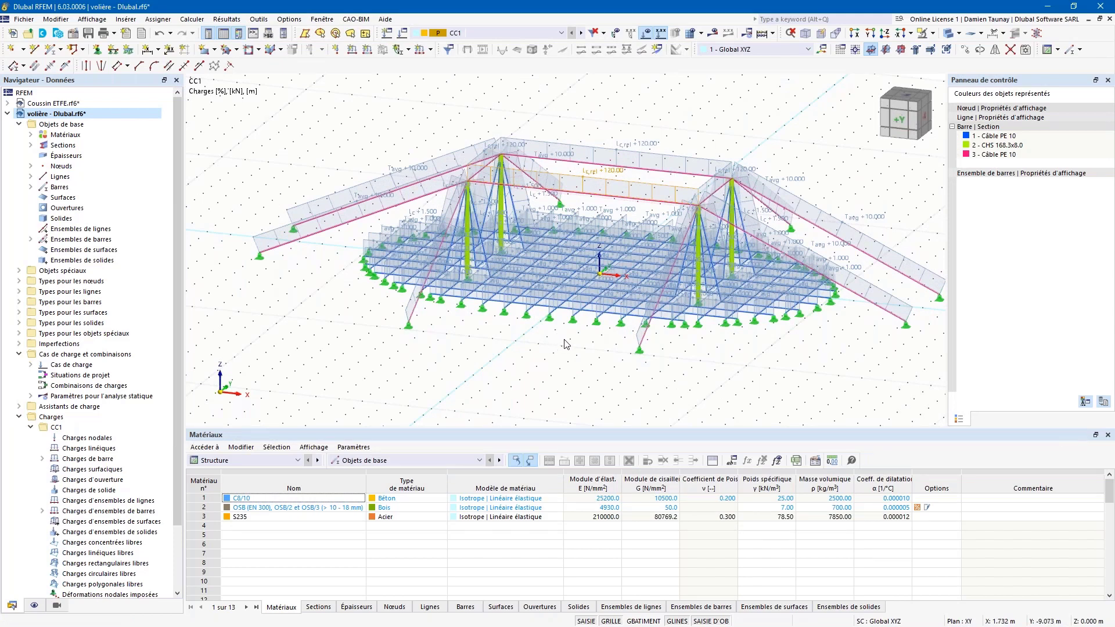
{"action": "middle_click_drag", "start_coordinate": [571, 354], "coordinate": [586, 374], "text": "ctrl"}
{"action": "scroll", "coordinate": [591, 304], "scroll_direction": "up", "scroll_amount": 3}
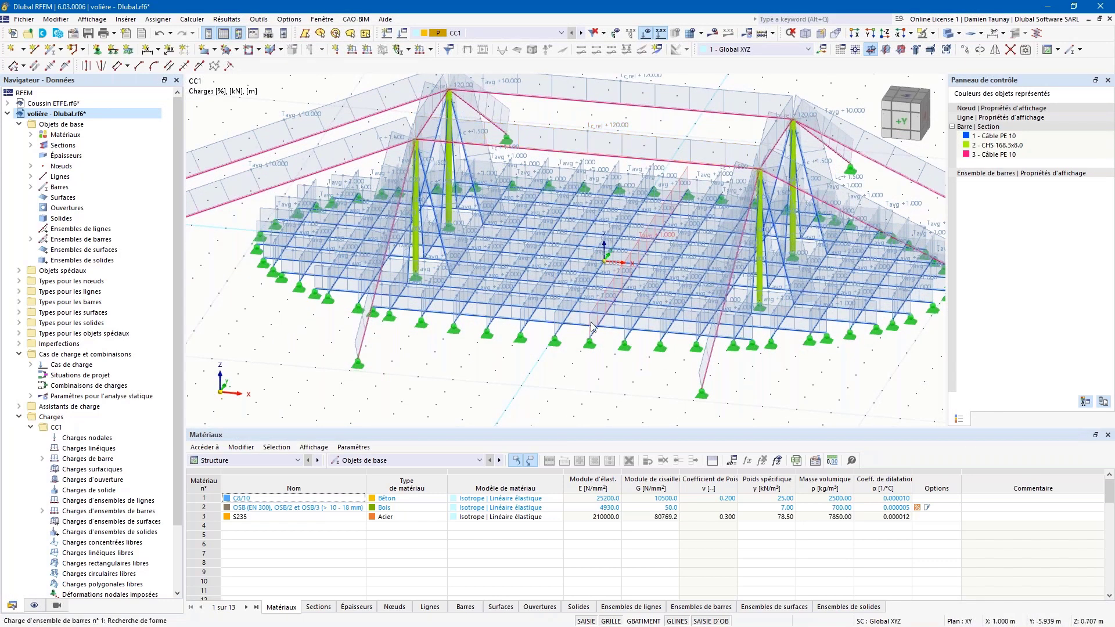
{"action": "scroll", "coordinate": [592, 322], "scroll_direction": "up", "scroll_amount": 2}
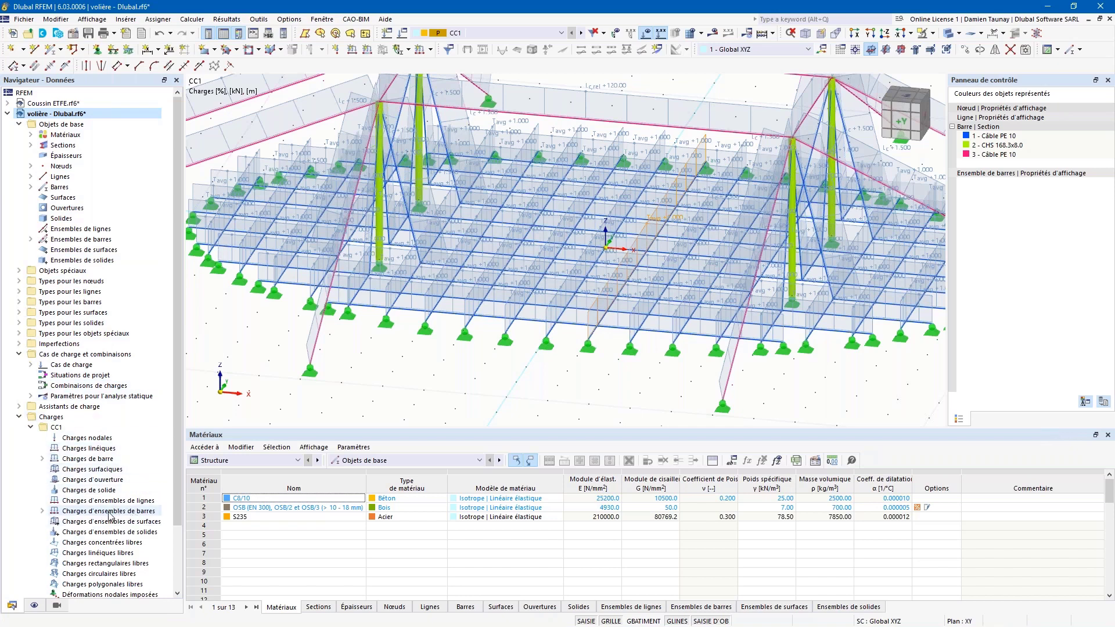
{"action": "double_click", "coordinate": [588, 324]}
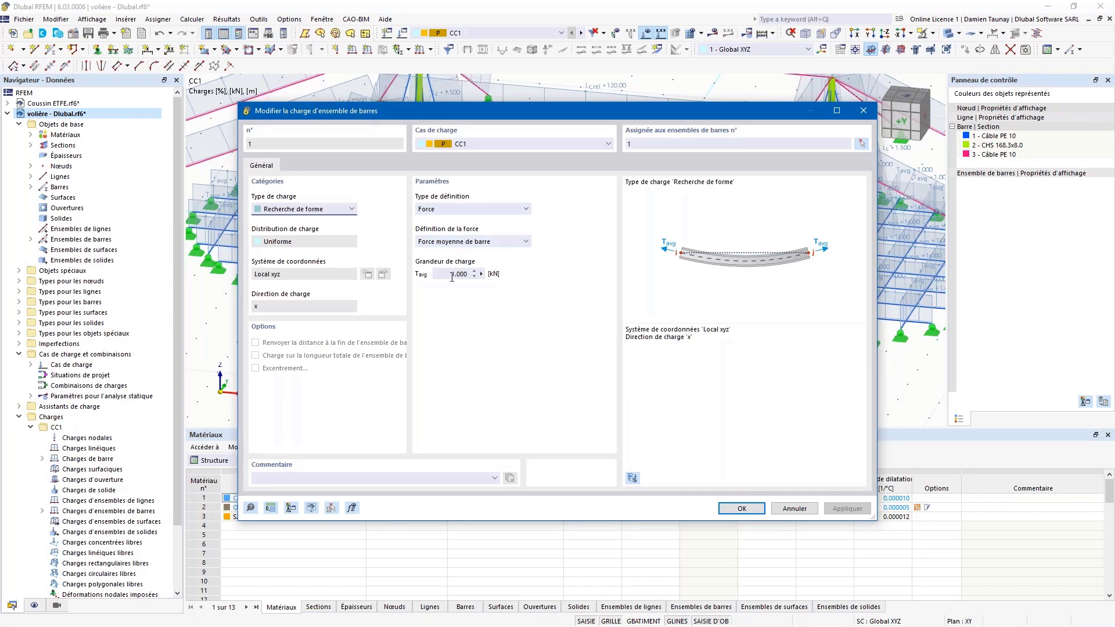
{"action": "left_click", "coordinate": [742, 508]}
{"action": "scroll", "coordinate": [488, 394], "scroll_direction": "down", "scroll_amount": 4}
{"action": "scroll", "coordinate": [489, 395], "scroll_direction": "down", "scroll_amount": 1}
{"action": "middle_click_drag", "start_coordinate": [490, 398], "coordinate": [561, 388], "text": "ctrl"}
Step: Calculate the aviary model and show global displacements |u| (max 2975.7 mm) at display factor 1.00
{"action": "left_click", "coordinate": [714, 33]}
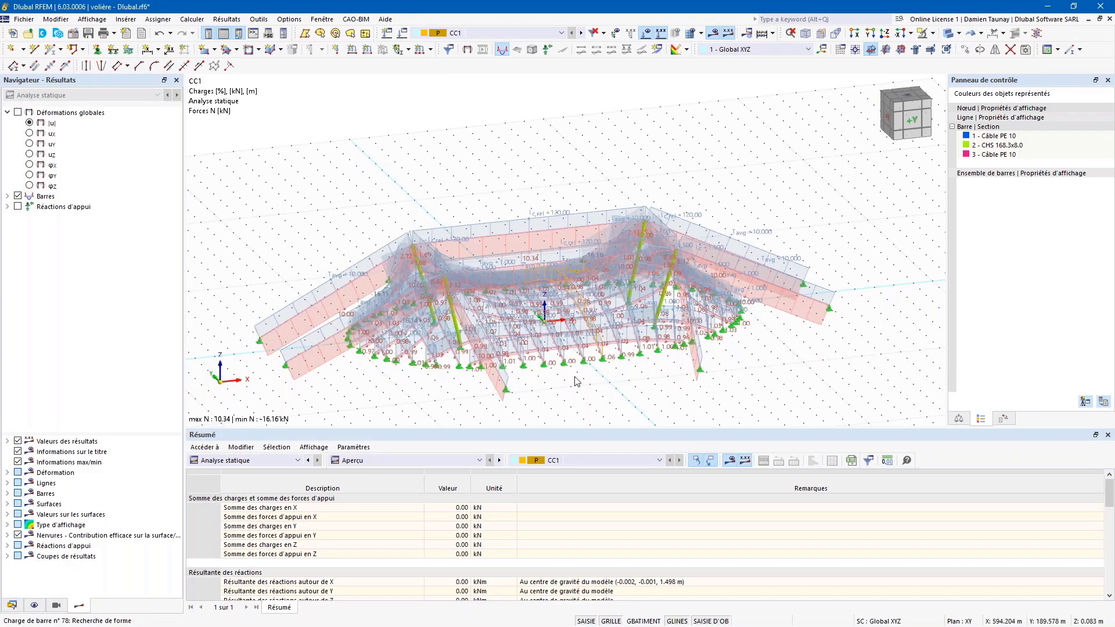
{"action": "left_click", "coordinate": [644, 36]}
{"action": "left_click", "coordinate": [18, 112]}
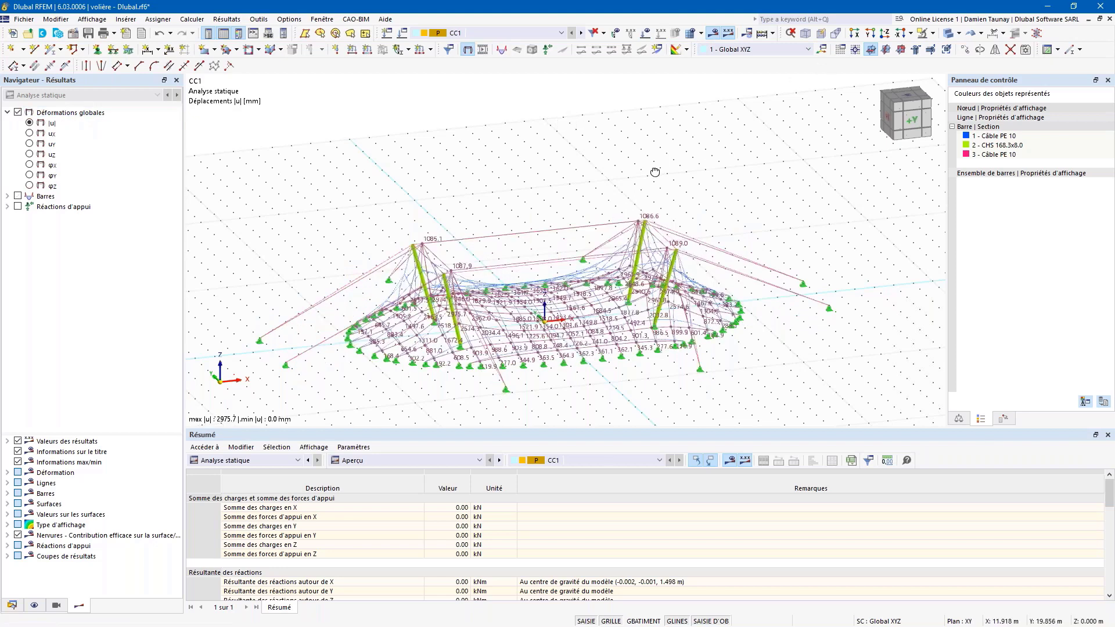
{"action": "middle_click_drag", "start_coordinate": [655, 172], "coordinate": [662, 192], "text": "ctrl"}
{"action": "left_click", "coordinate": [959, 419]}
{"action": "left_click", "coordinate": [1083, 125]}
{"action": "key", "text": "Tab"}
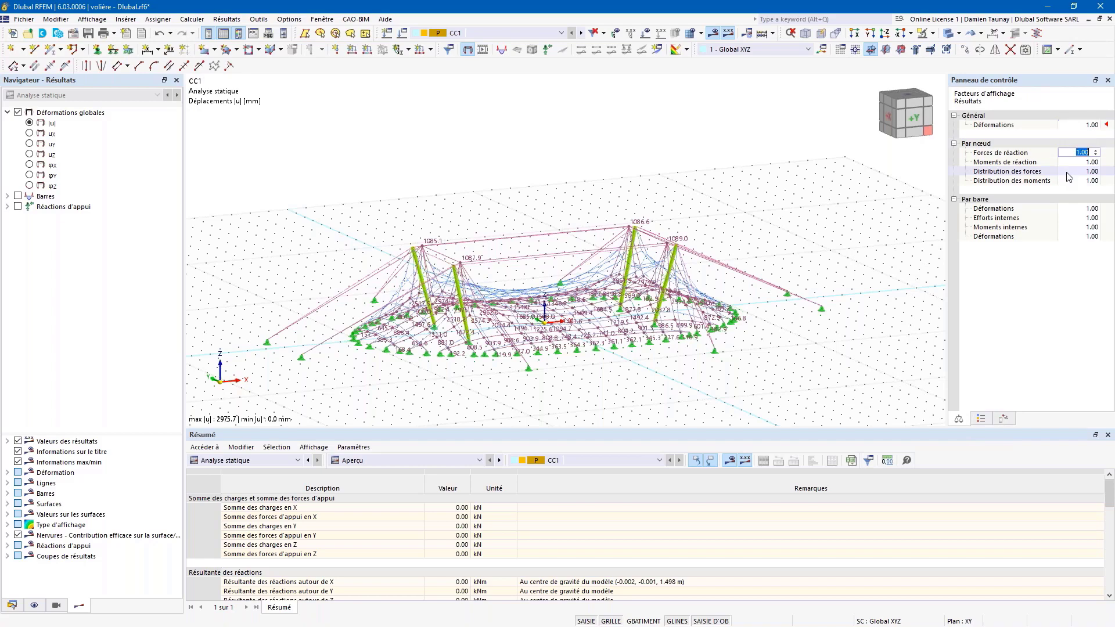
{"action": "scroll", "coordinate": [599, 339], "scroll_direction": "up", "scroll_amount": 2}
{"action": "middle_click_drag", "start_coordinate": [600, 339], "coordinate": [535, 309], "text": "ctrl"}
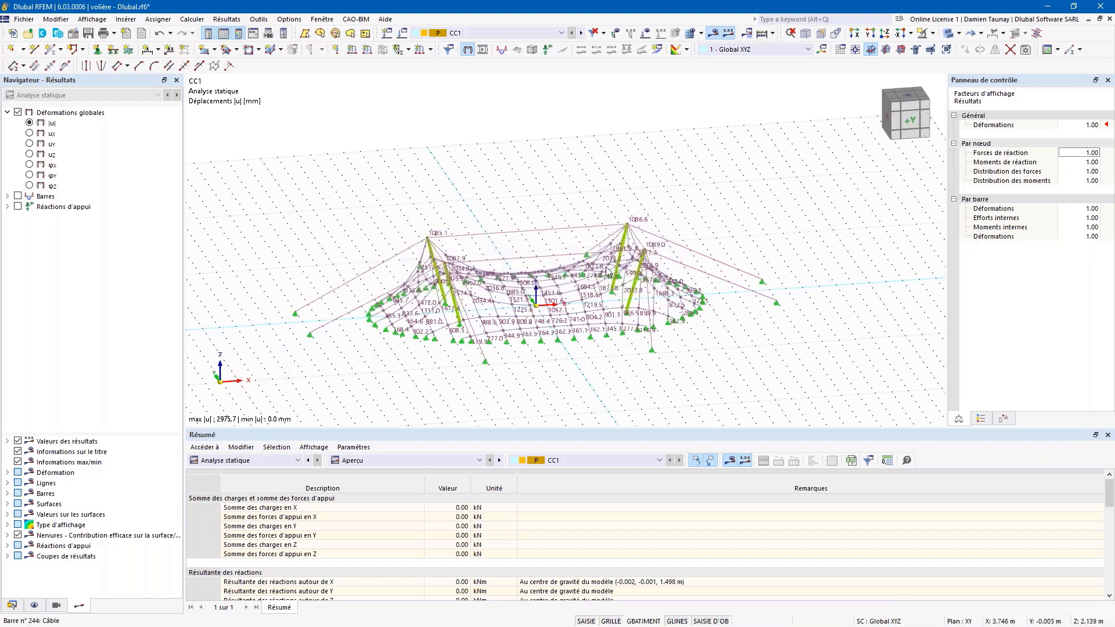
{"action": "left_click", "coordinate": [8, 197]}
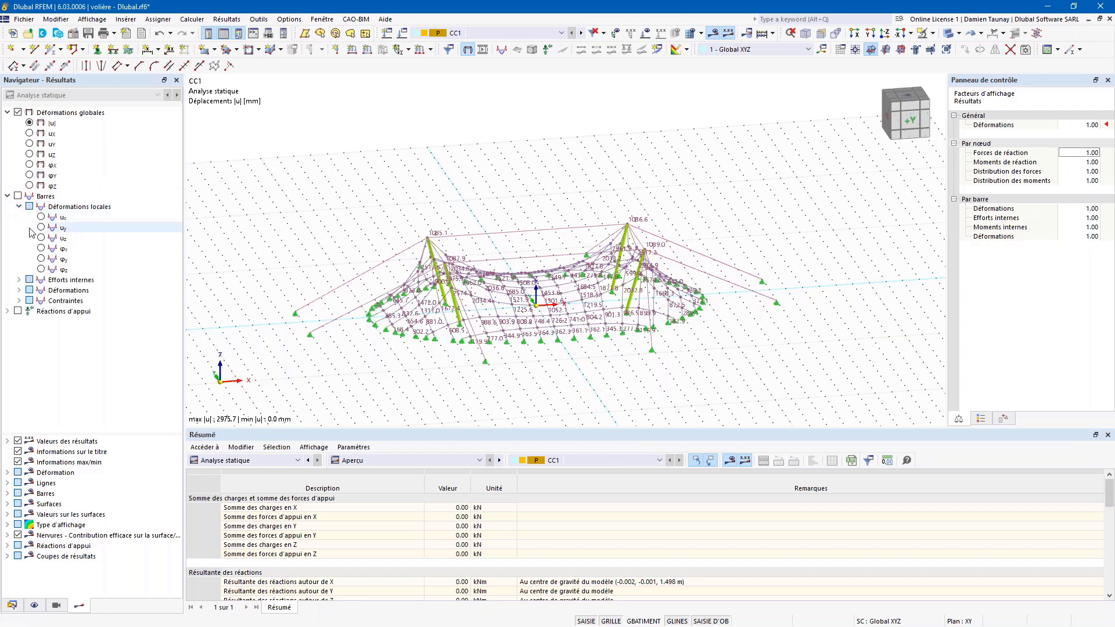
Step: Display the members' axial forces N and orbit the cable net to inspect them
{"action": "left_click", "coordinate": [19, 217]}
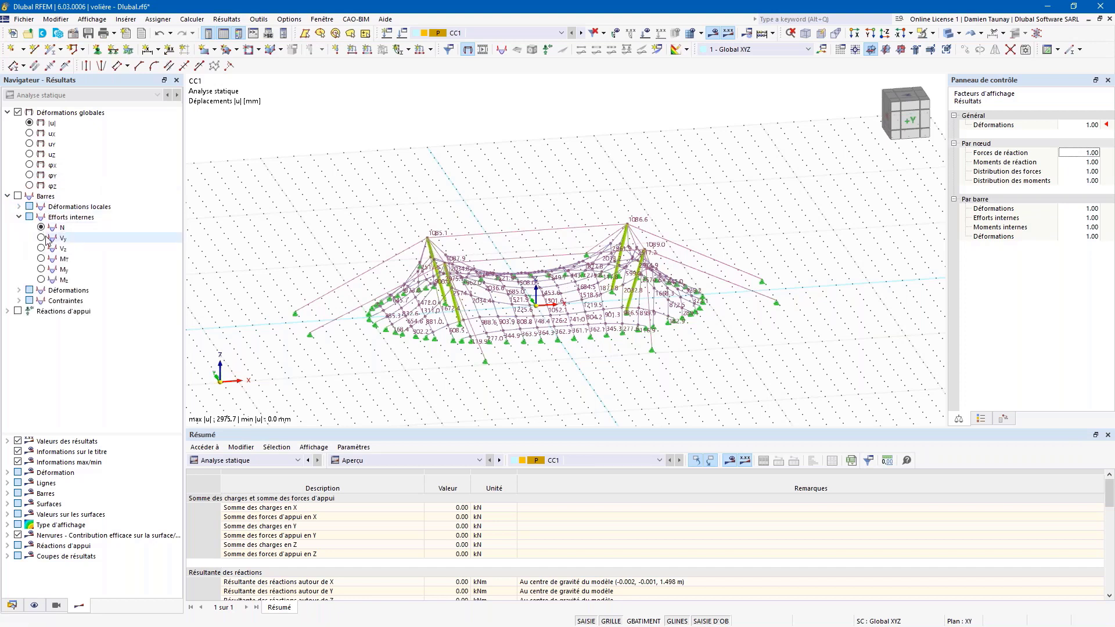
{"action": "left_click", "coordinate": [61, 227]}
{"action": "scroll", "coordinate": [573, 344], "scroll_direction": "up", "scroll_amount": 4}
{"action": "middle_click_drag", "start_coordinate": [567, 352], "coordinate": [534, 378], "text": "ctrl"}
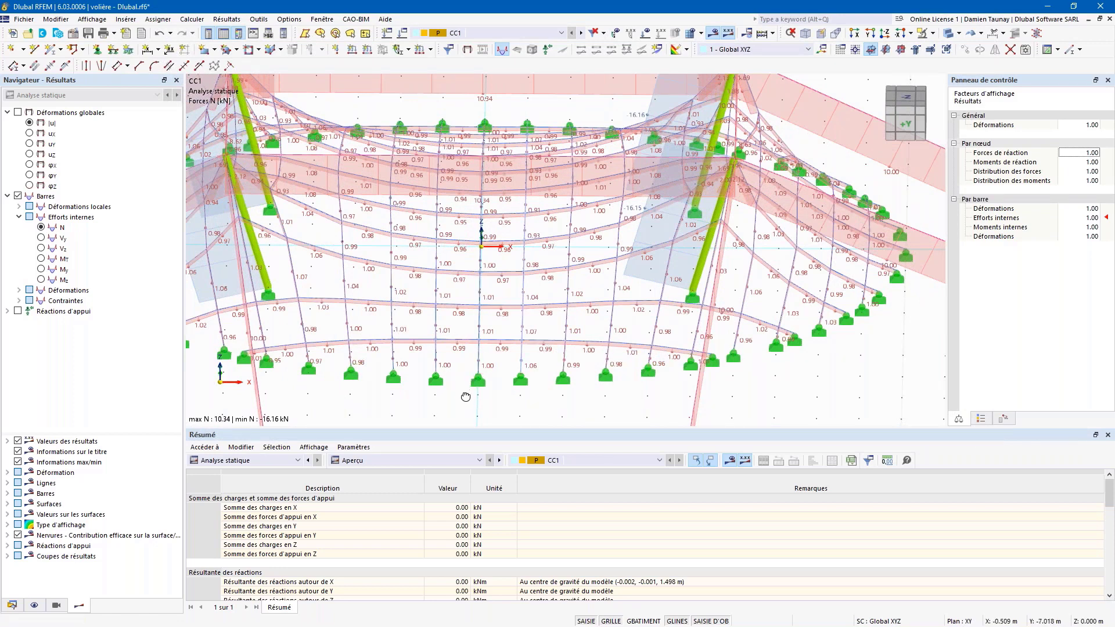
{"action": "middle_click_drag", "start_coordinate": [479, 348], "coordinate": [491, 393], "text": "ctrl"}
{"action": "scroll", "coordinate": [492, 394], "scroll_direction": "down", "scroll_amount": 3}
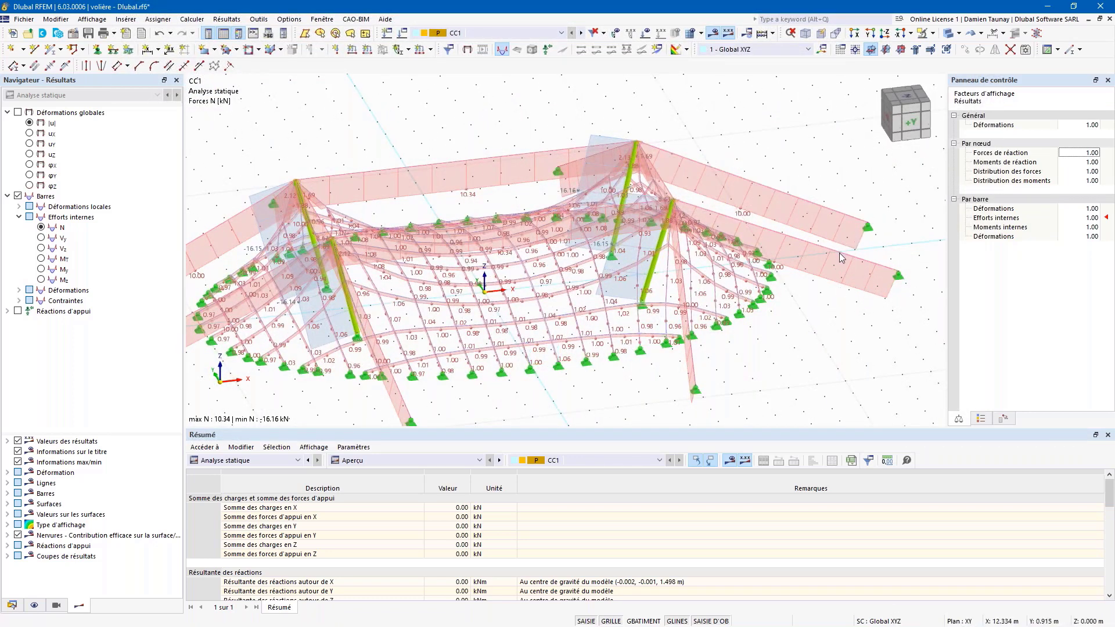
{"action": "middle_click_drag", "start_coordinate": [842, 270], "coordinate": [809, 249], "text": "ctrl"}
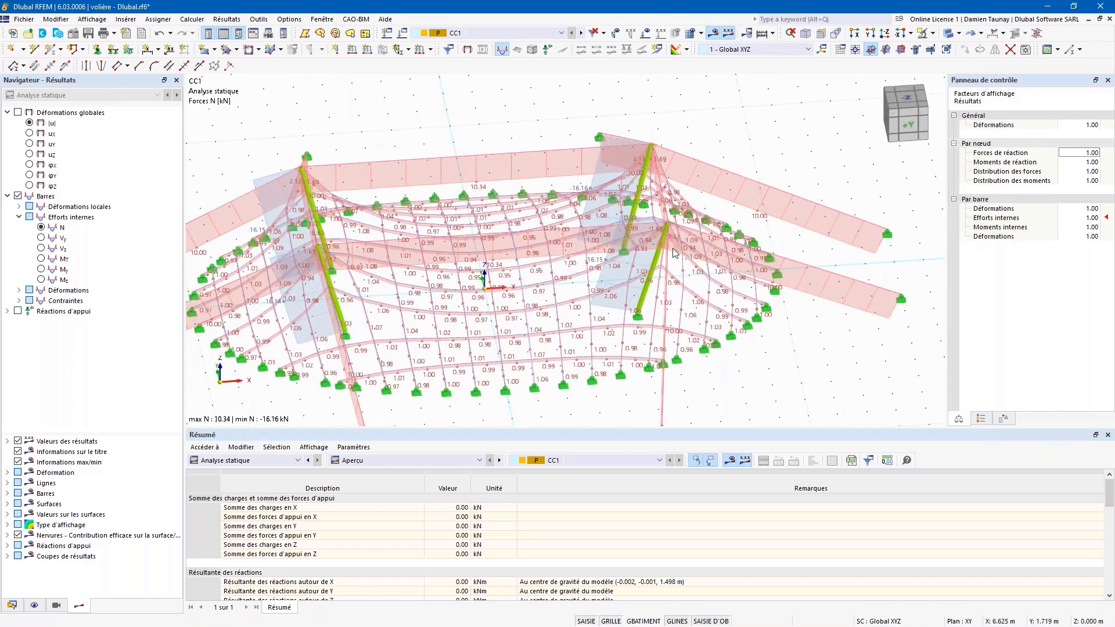
{"action": "scroll", "coordinate": [672, 252], "scroll_direction": "down", "scroll_amount": 2}
{"action": "scroll", "coordinate": [672, 253], "scroll_direction": "down", "scroll_amount": 1}
{"action": "middle_click_drag", "start_coordinate": [540, 338], "coordinate": [583, 317], "text": "ctrl"}
{"action": "scroll", "coordinate": [590, 317], "scroll_direction": "up", "scroll_amount": 2}
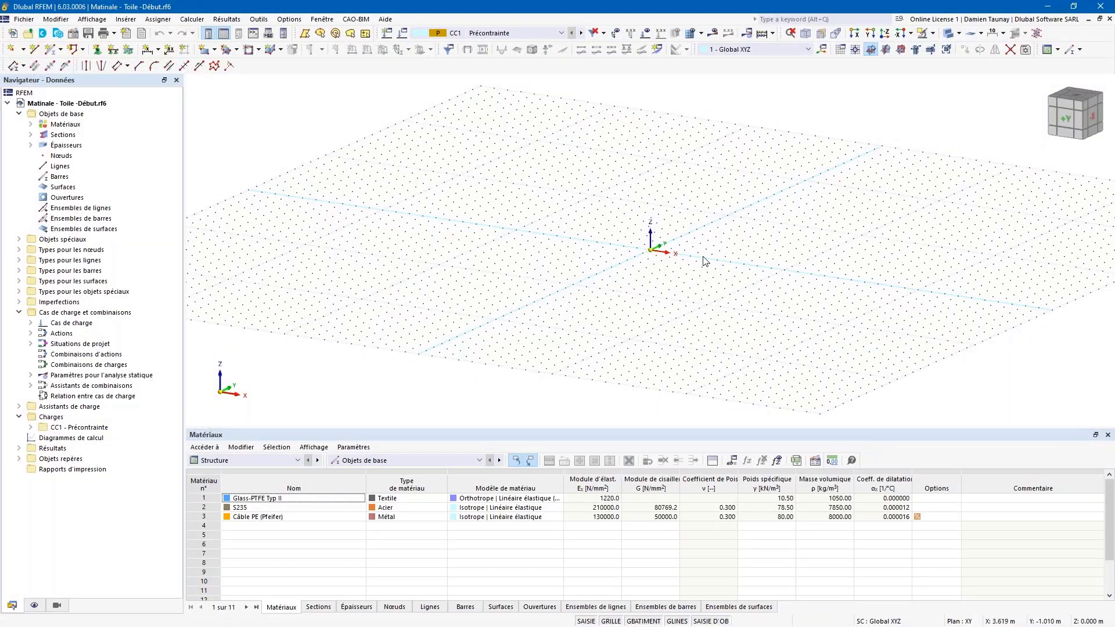
Step: Start a rectangular surface and open the material library for a new material
{"action": "scroll", "coordinate": [674, 256], "scroll_direction": "up", "scroll_amount": 5}
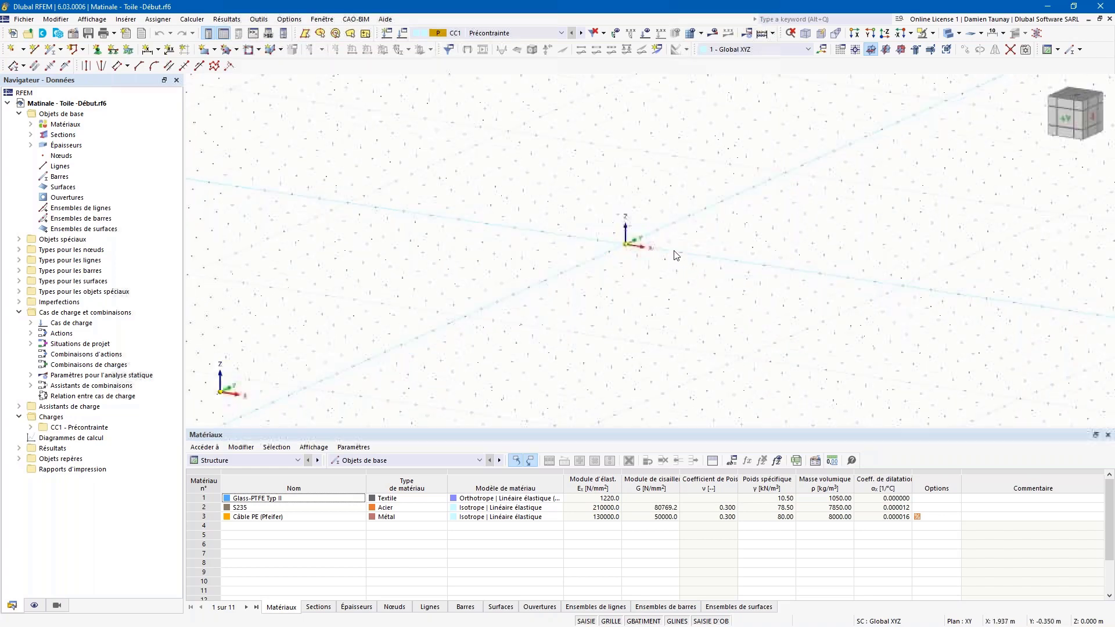
{"action": "middle_click_drag", "start_coordinate": [638, 176], "coordinate": [366, 122], "text": "ctrl"}
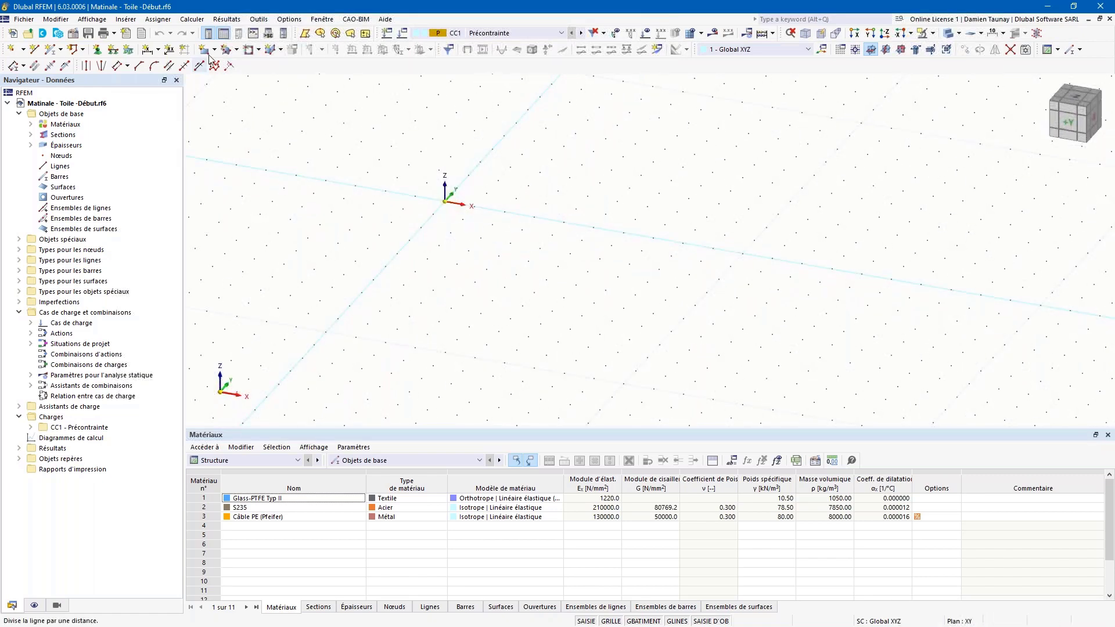
{"action": "left_click", "coordinate": [215, 50]}
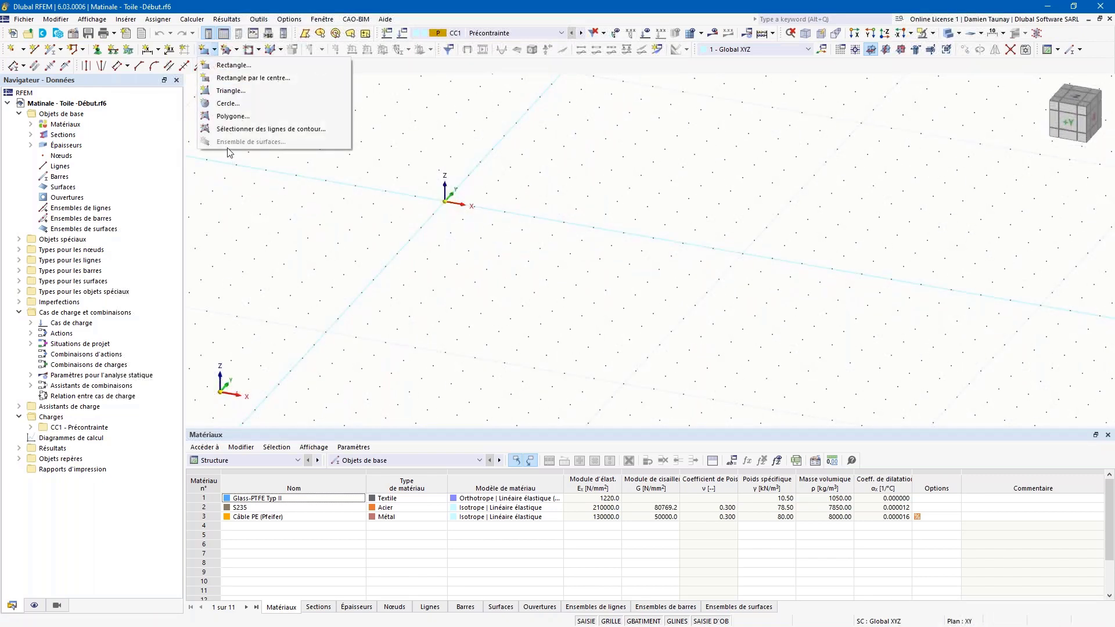
{"action": "left_click", "coordinate": [231, 65]}
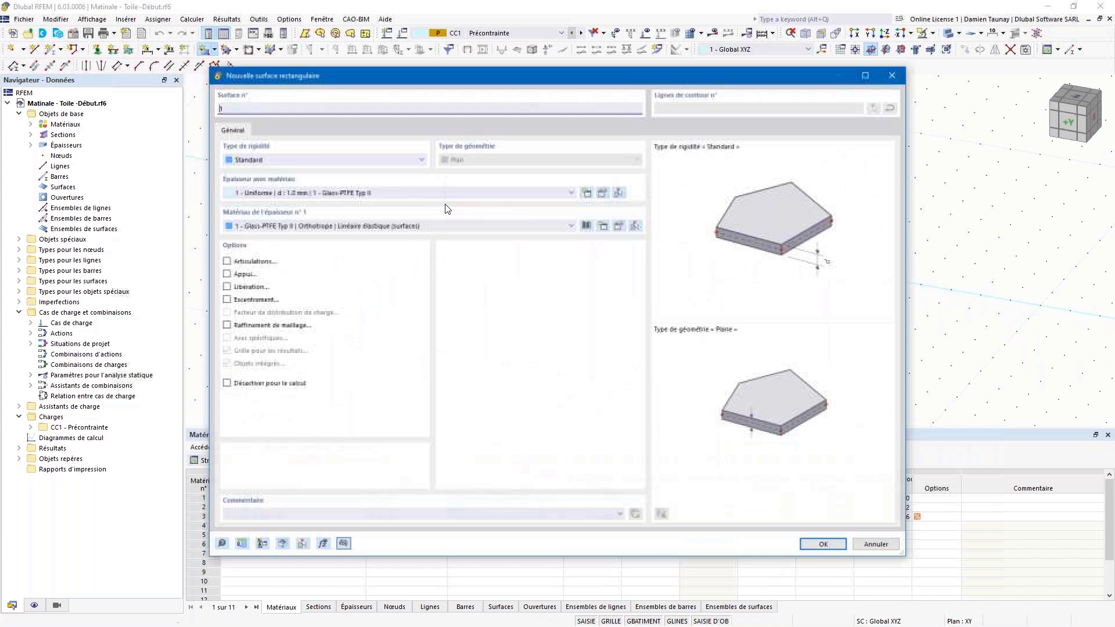
{"action": "left_click", "coordinate": [603, 226]}
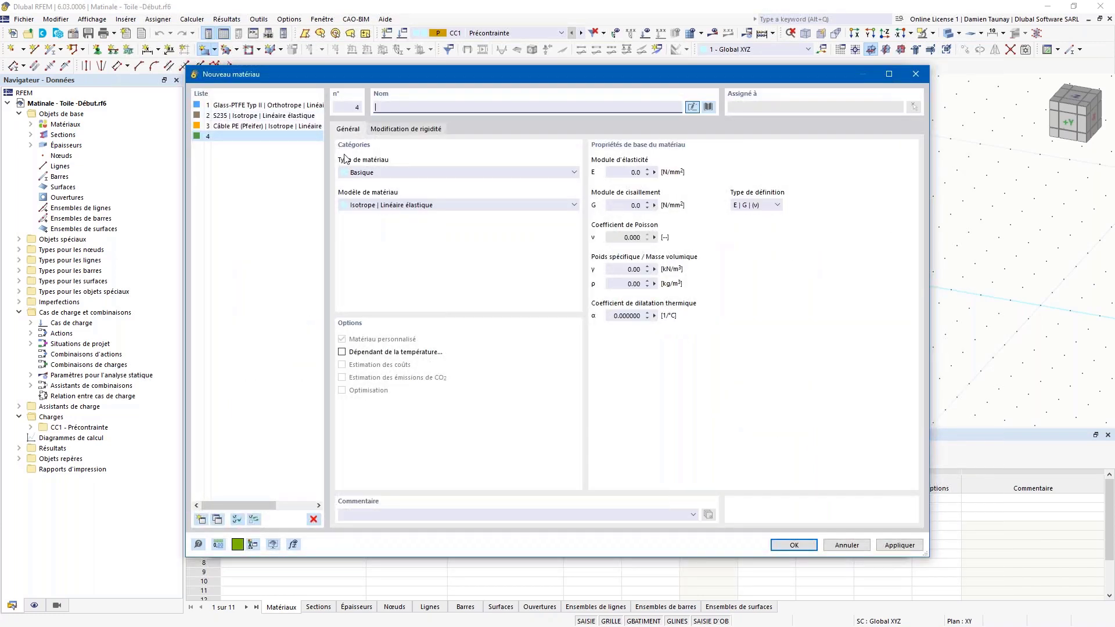
{"action": "left_click", "coordinate": [707, 108]}
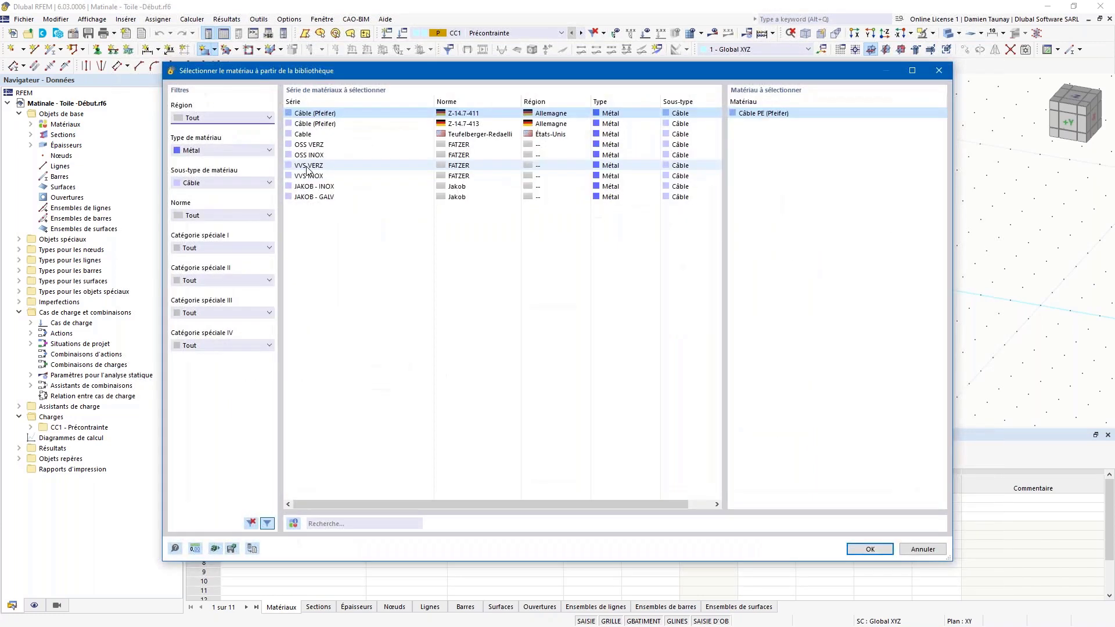
Step: Filter to Textile, review PES-PVC Typ I properties, then discard it, keeping Glass-PTFE Typ II
{"action": "left_click", "coordinate": [220, 150]}
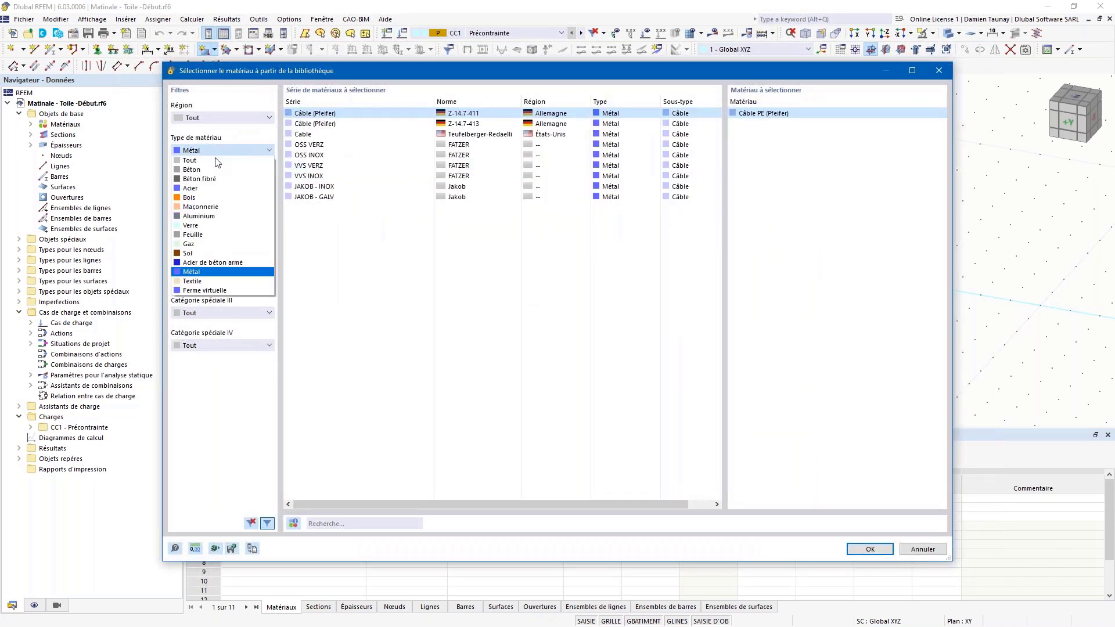
{"action": "left_click", "coordinate": [192, 281]}
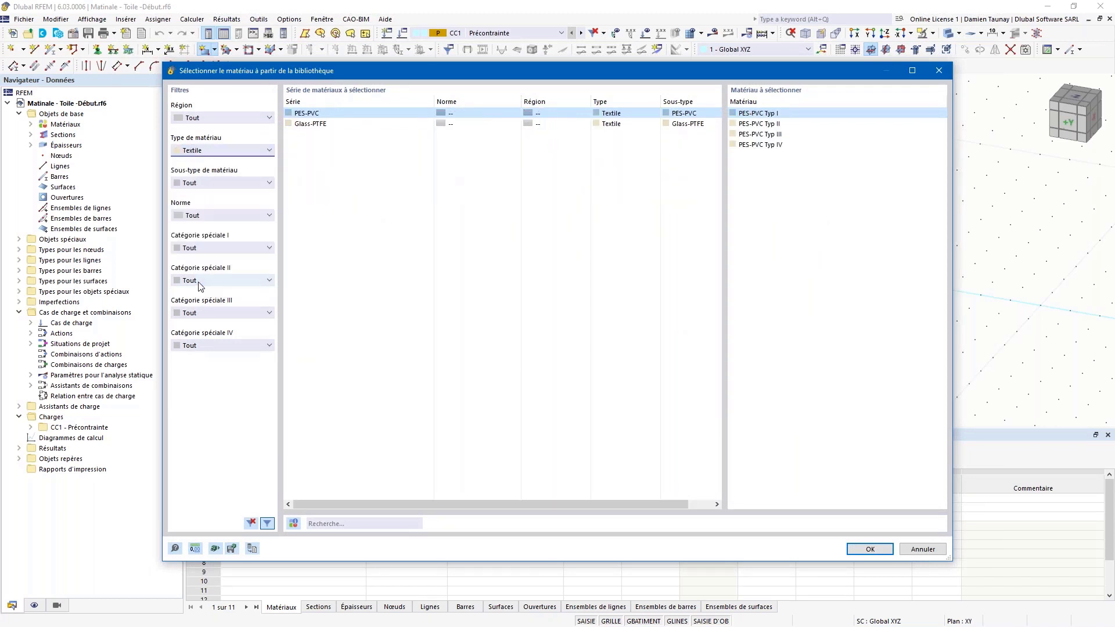
{"action": "left_click", "coordinate": [322, 123]}
{"action": "left_click", "coordinate": [328, 112]}
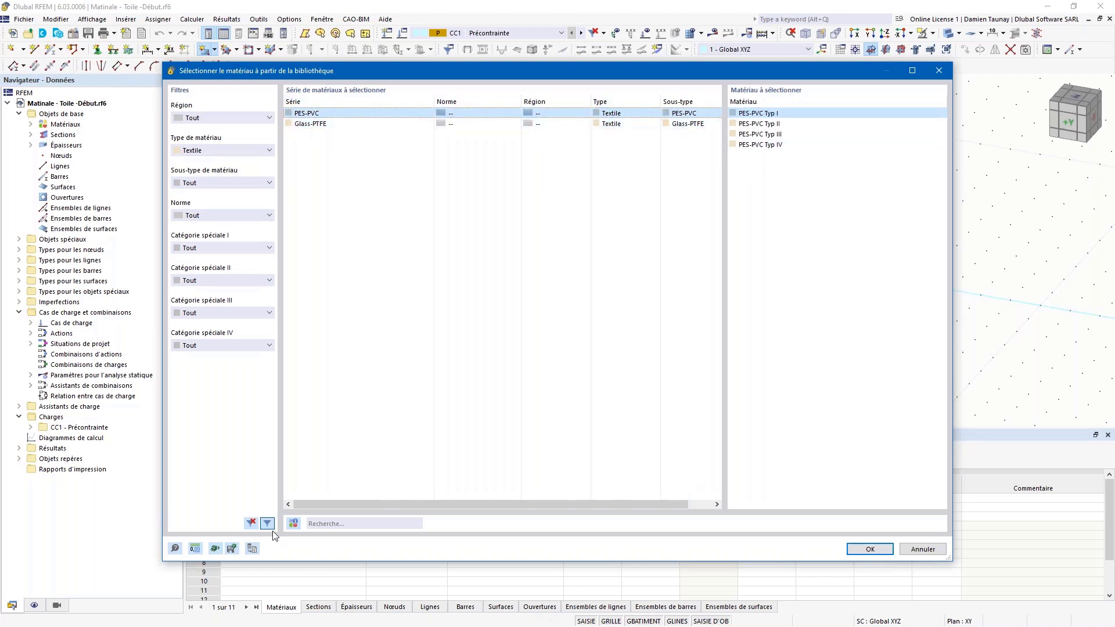
{"action": "left_click", "coordinate": [294, 525]}
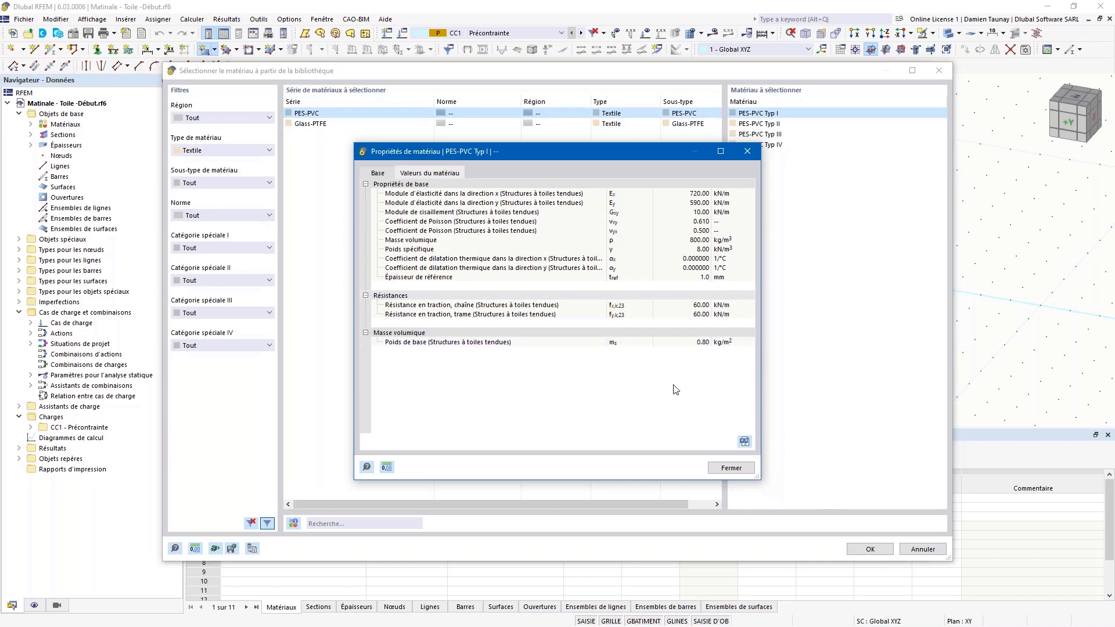
{"action": "left_click", "coordinate": [726, 469]}
{"action": "left_click", "coordinate": [871, 550]}
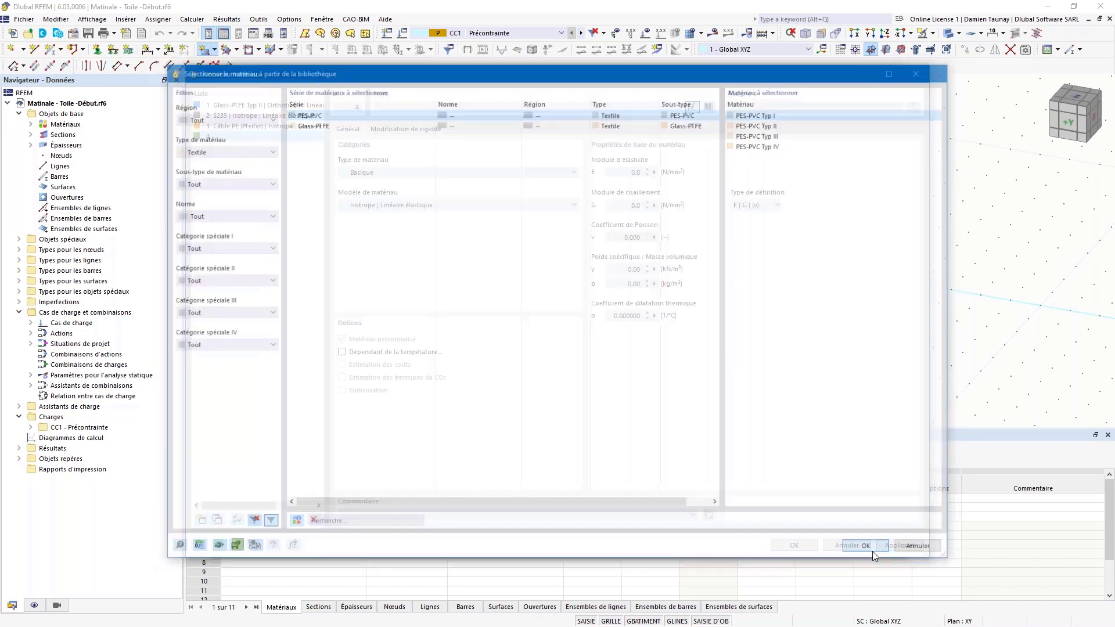
{"action": "left_click", "coordinate": [858, 546]}
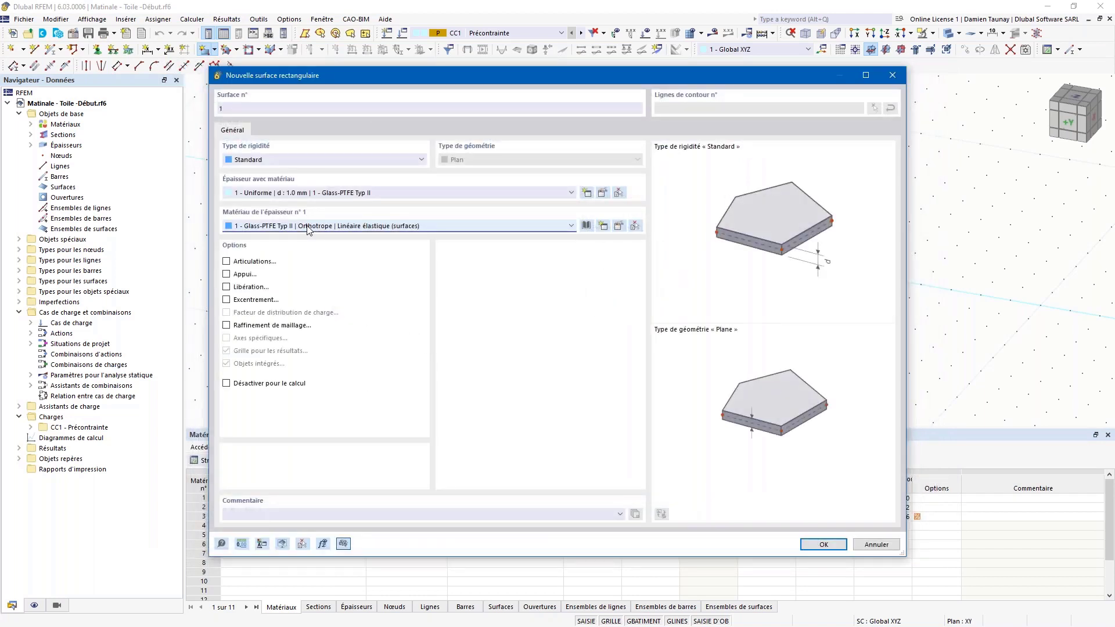
{"action": "left_click", "coordinate": [603, 192]}
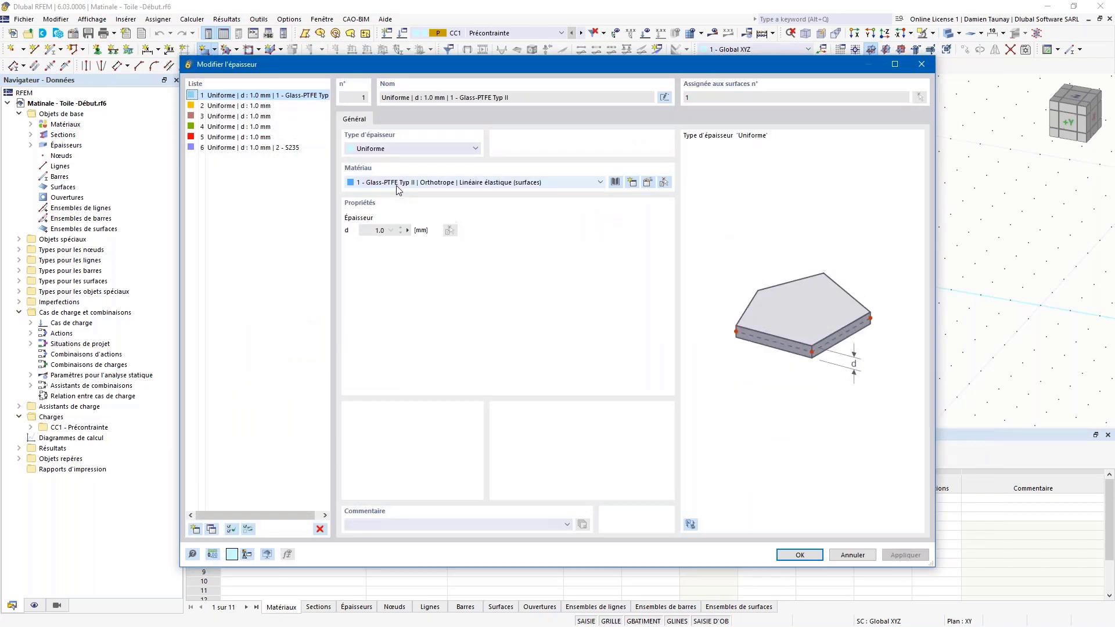
{"action": "left_click", "coordinate": [648, 183]}
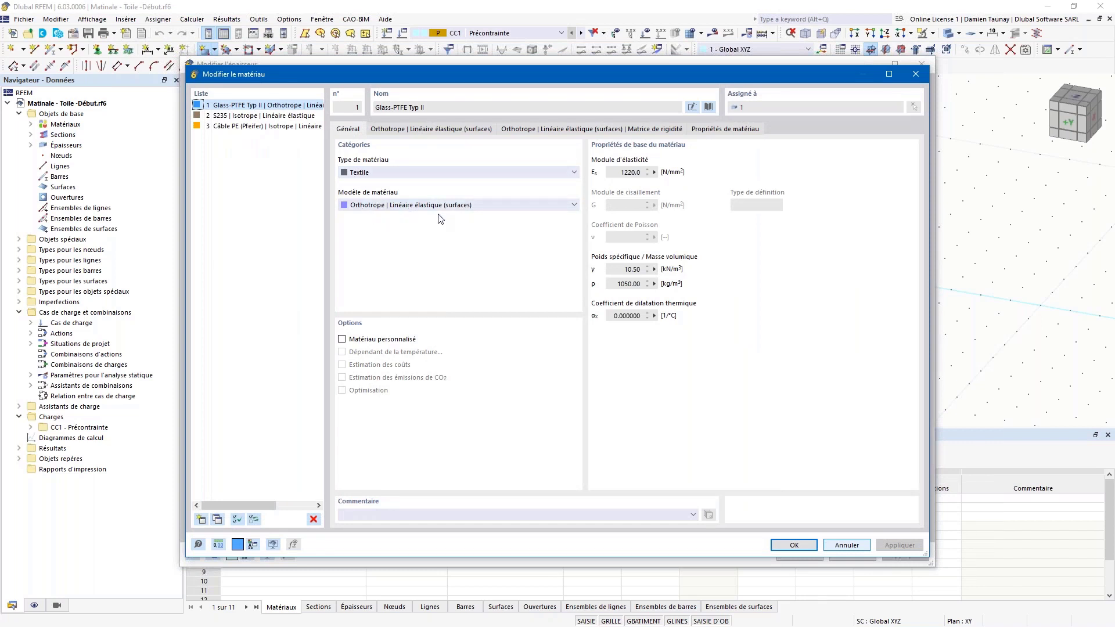
{"action": "left_click", "coordinate": [848, 546]}
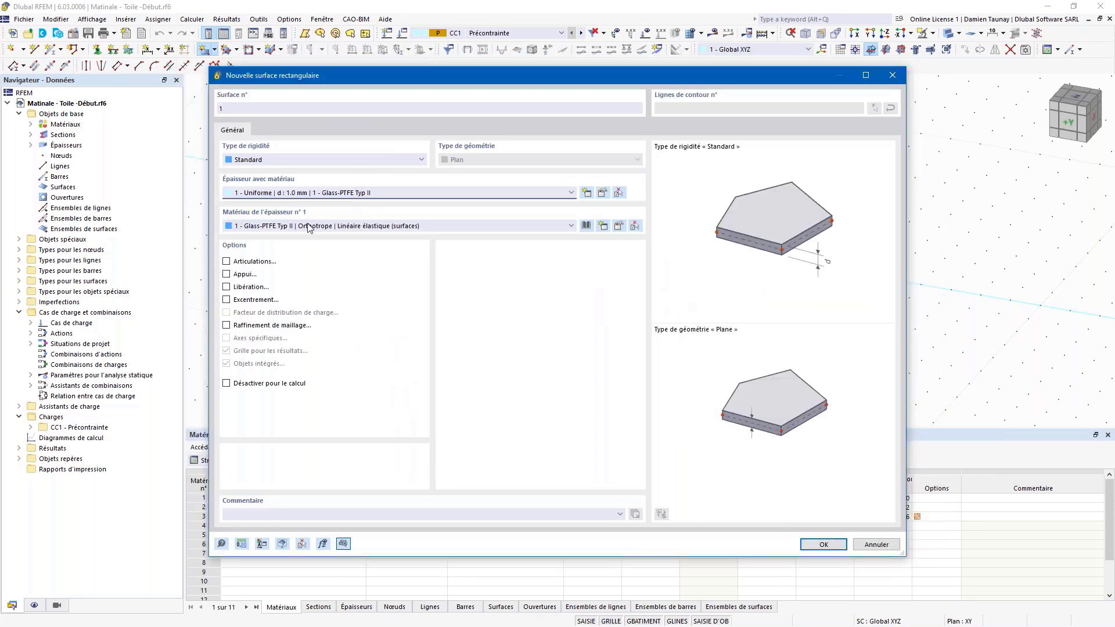
Step: Give rectangular surface 1 the Membrane stiffness type, past the material error, and start it at the origin
{"action": "left_click", "coordinate": [830, 547]}
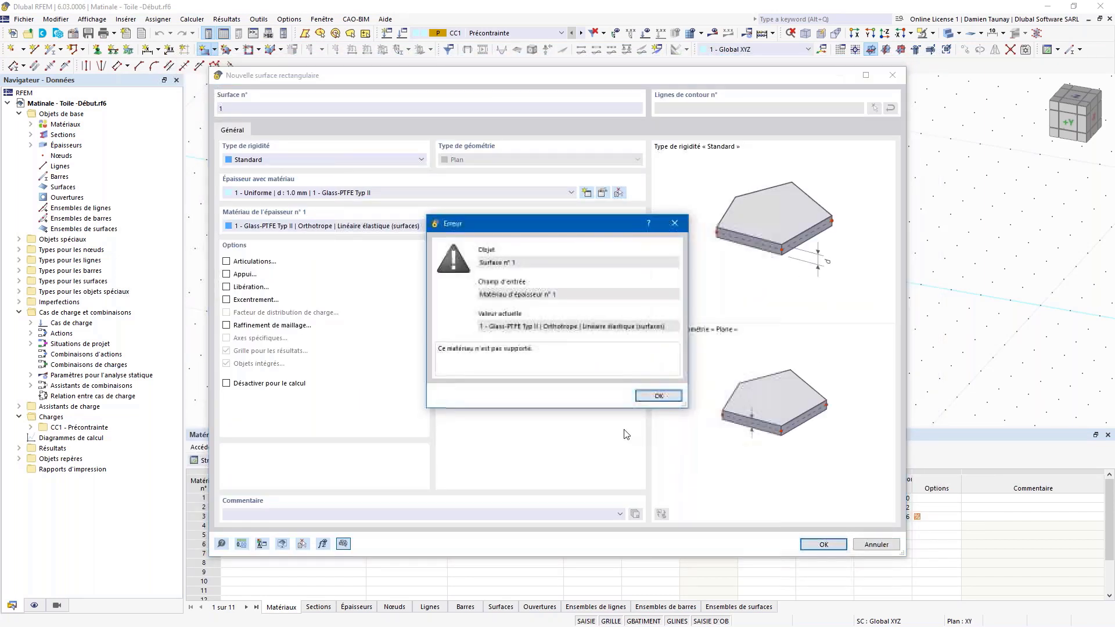
{"action": "left_click", "coordinate": [662, 397]}
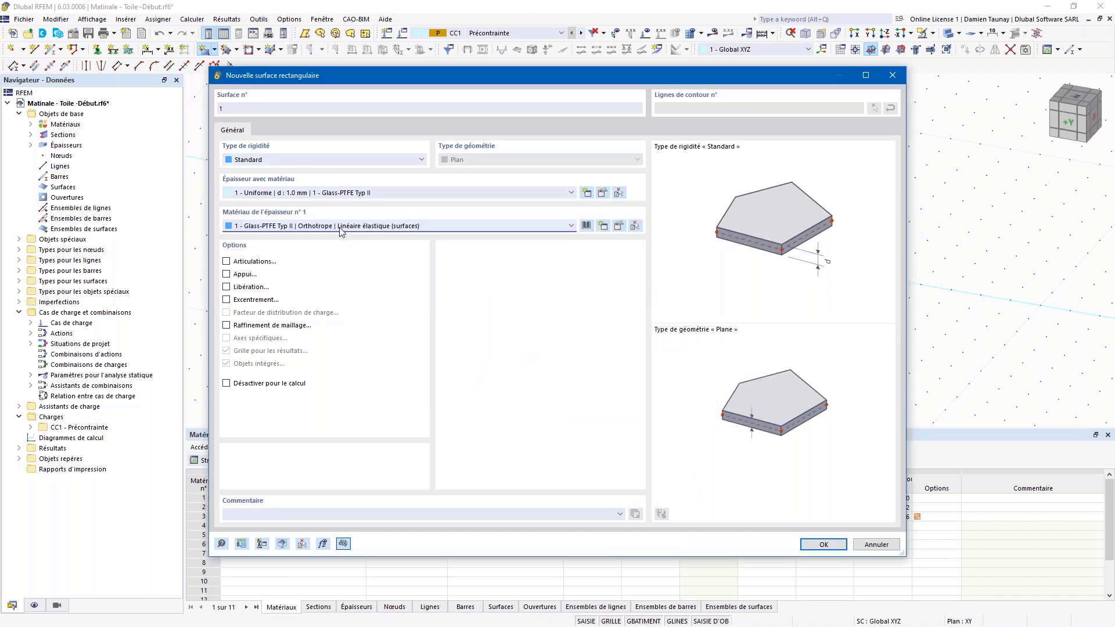
{"action": "left_click", "coordinate": [316, 160]}
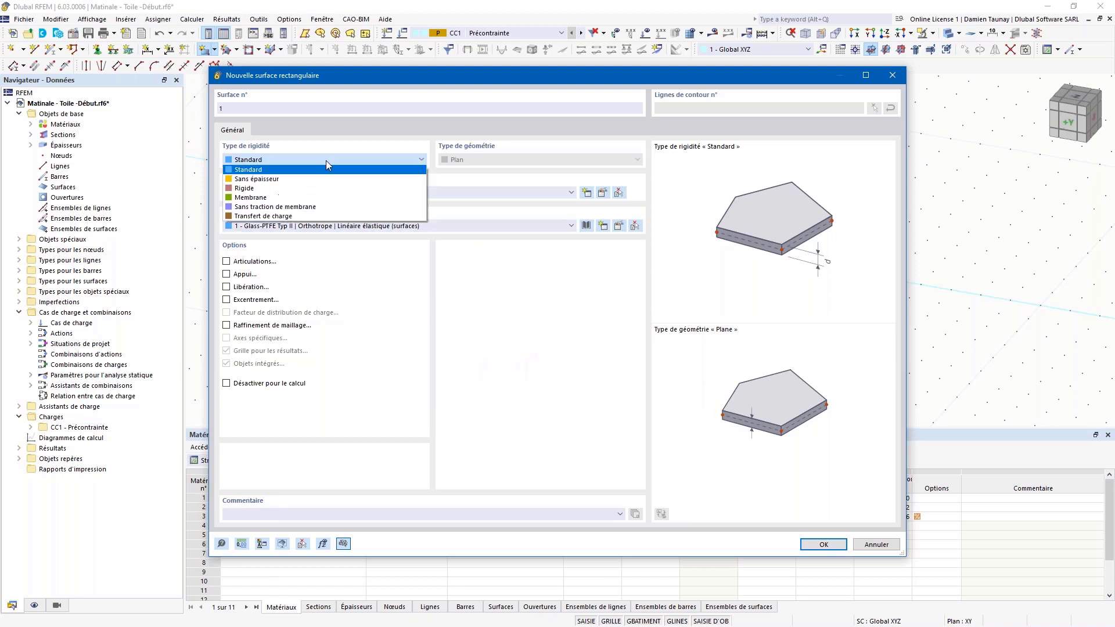
{"action": "left_click", "coordinate": [266, 198]}
{"action": "left_click", "coordinate": [823, 544]}
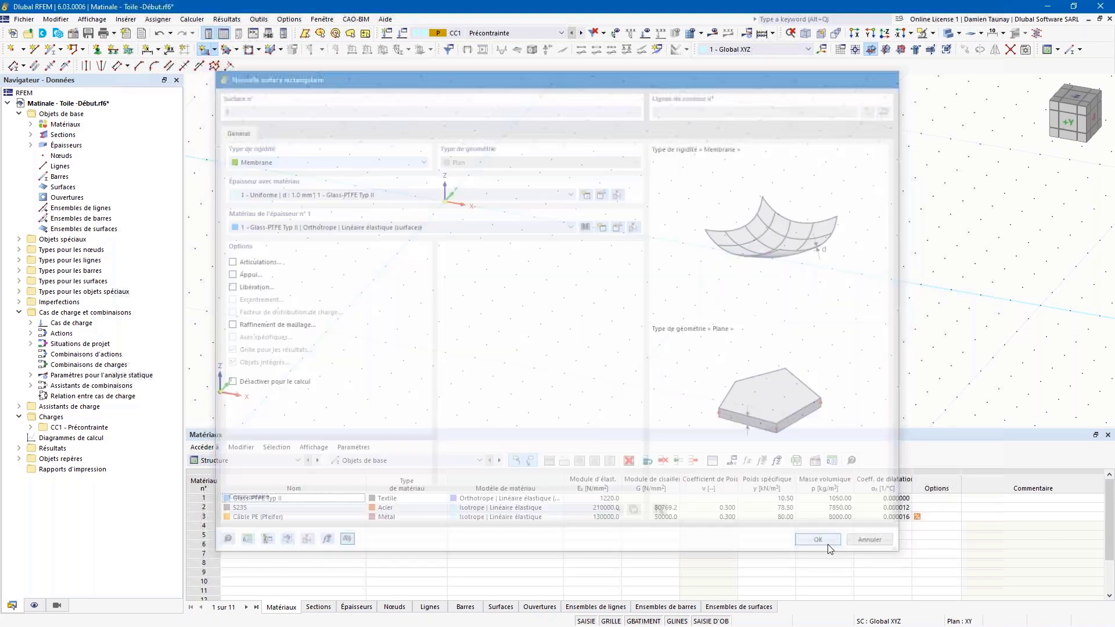
{"action": "left_click", "coordinate": [444, 202]}
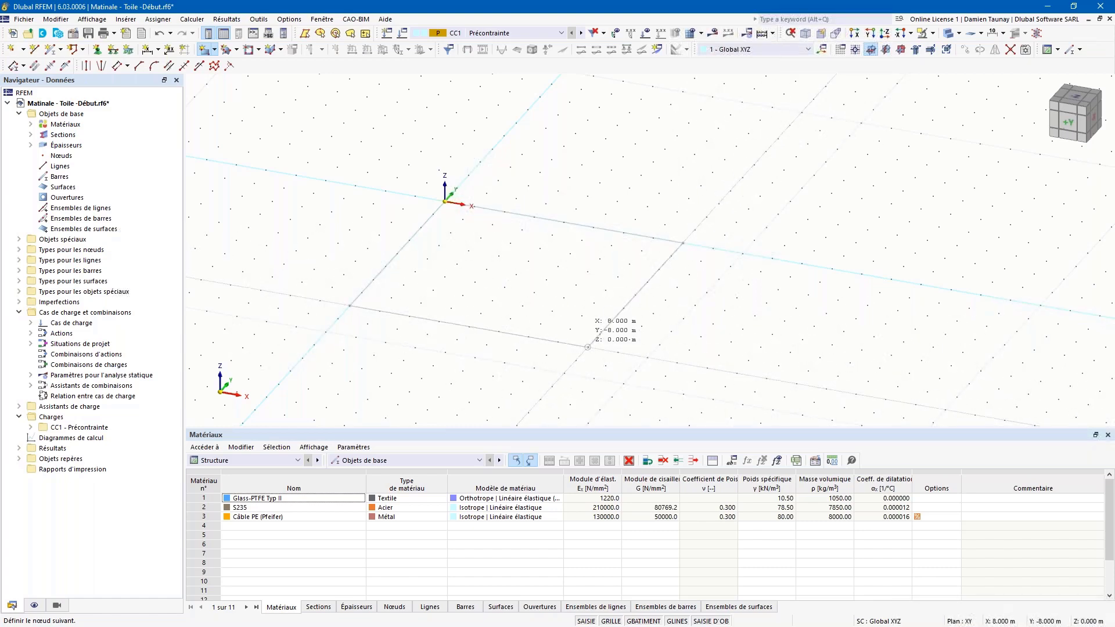
Step: Finish the rectangle at (8, -8) to make the 8 × 8 m square membrane
{"action": "left_click", "coordinate": [588, 346]}
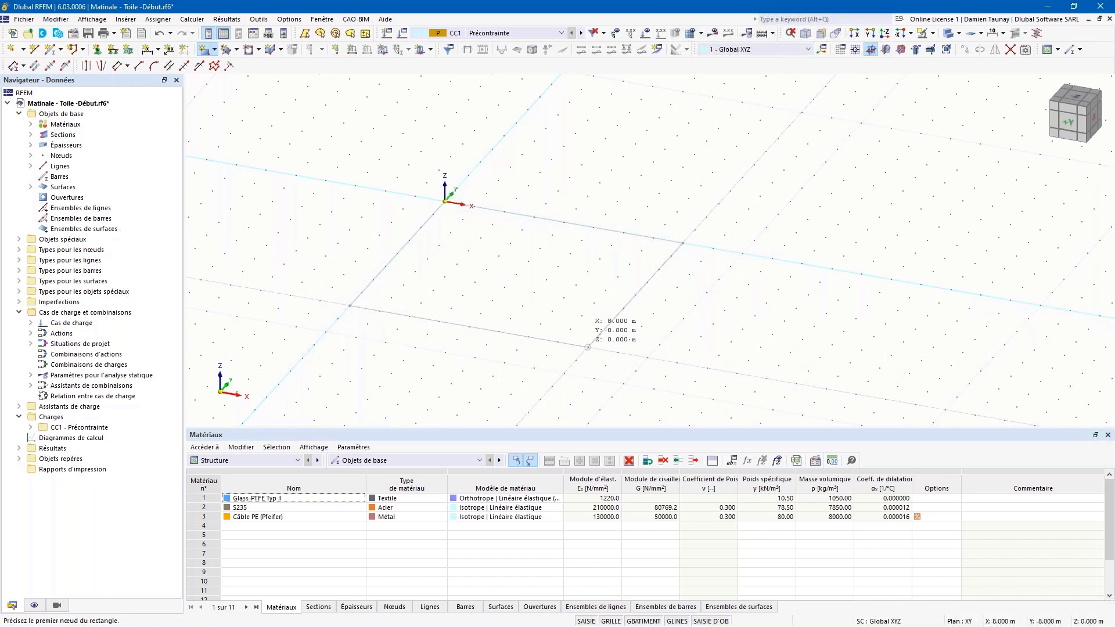
{"action": "middle_click_drag", "start_coordinate": [431, 355], "coordinate": [505, 360], "text": "ctrl"}
{"action": "right_click", "coordinate": [479, 169]}
{"action": "key", "text": "Escape"}
Step: Draw a diagonal line from node 2 to node 4 across the square
{"action": "left_click", "coordinate": [34, 49]}
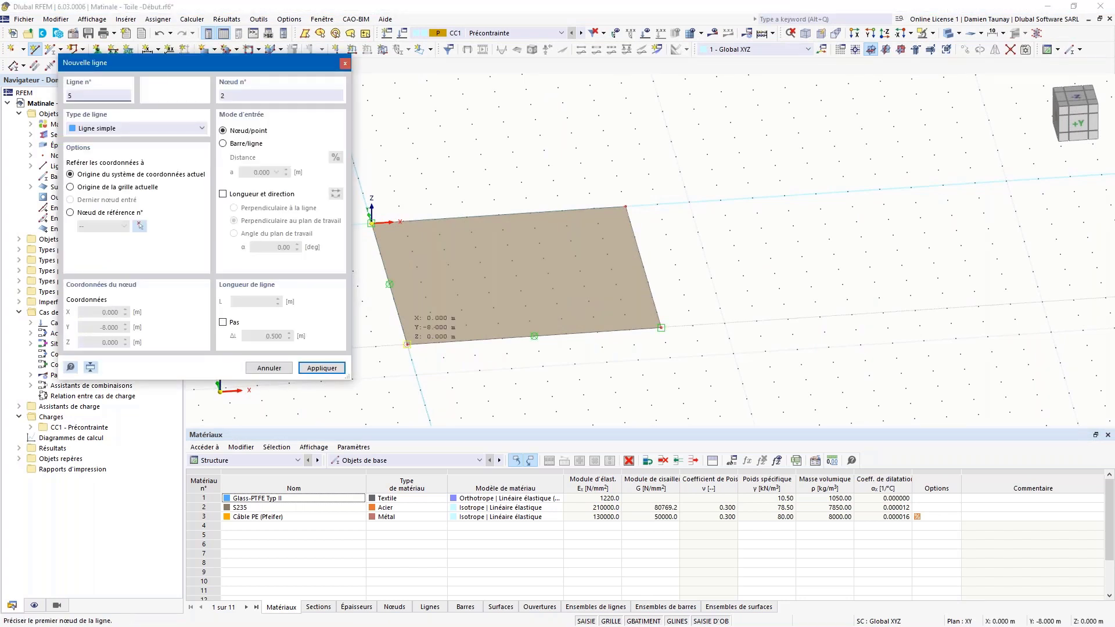
{"action": "left_click", "coordinate": [408, 345]}
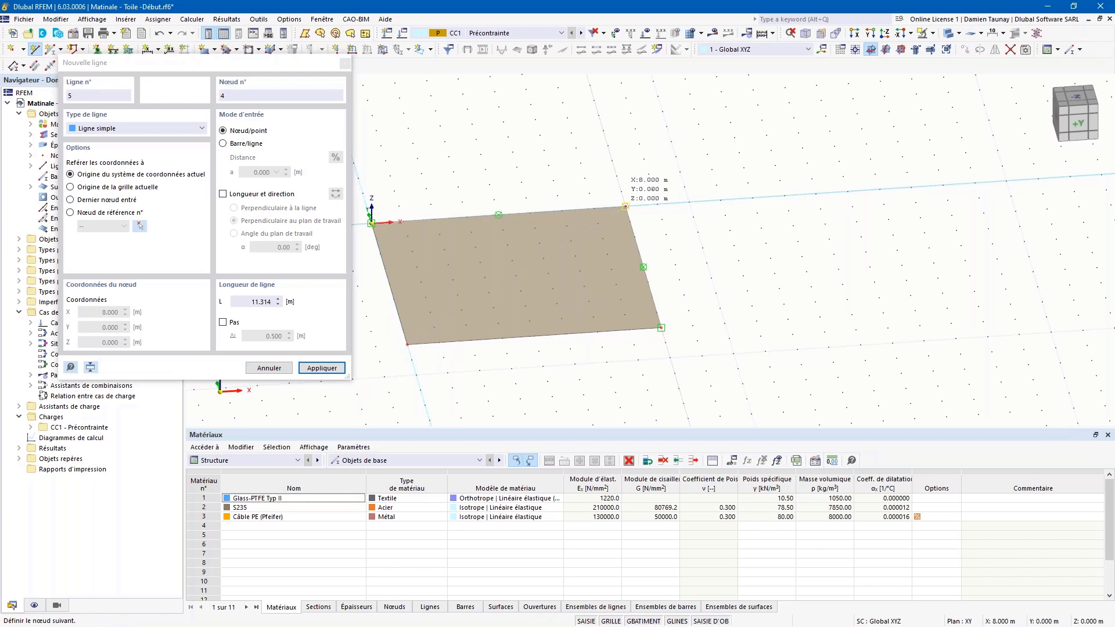
{"action": "left_click", "coordinate": [625, 206]}
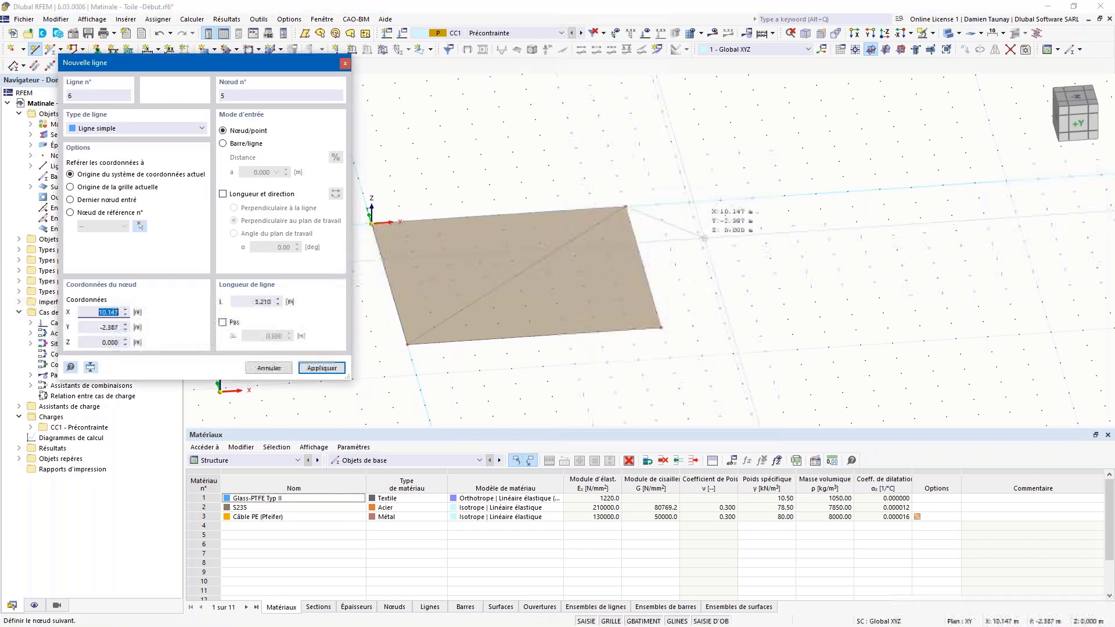
{"action": "key", "text": "Escape"}
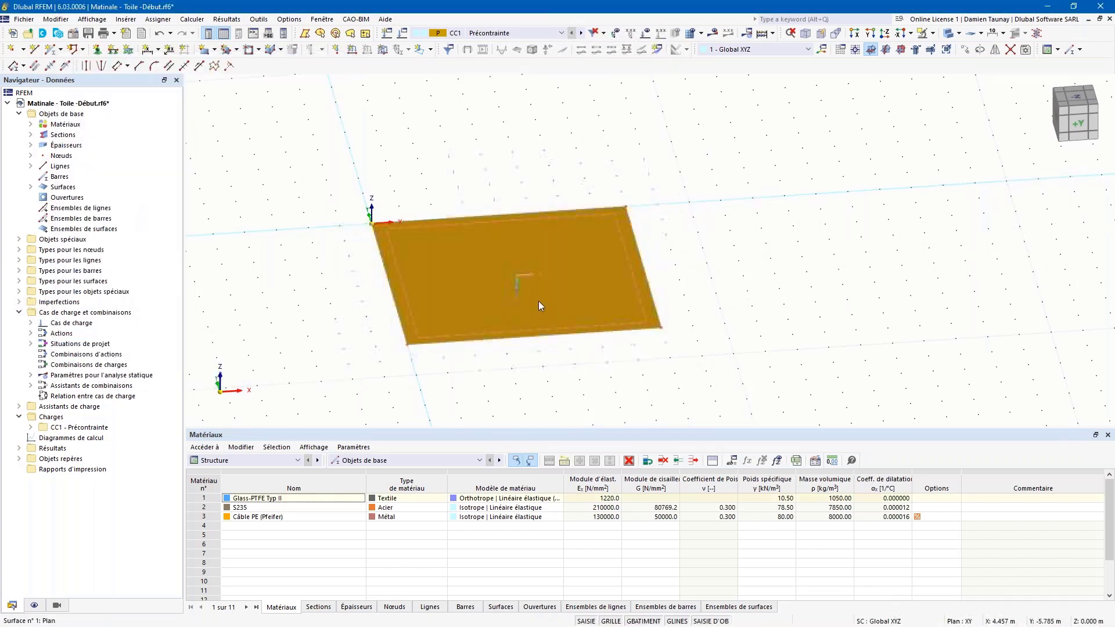
Step: Split surface 1 along the node 2–4 diagonal line into two triangular surfaces
{"action": "right_click", "coordinate": [521, 301]}
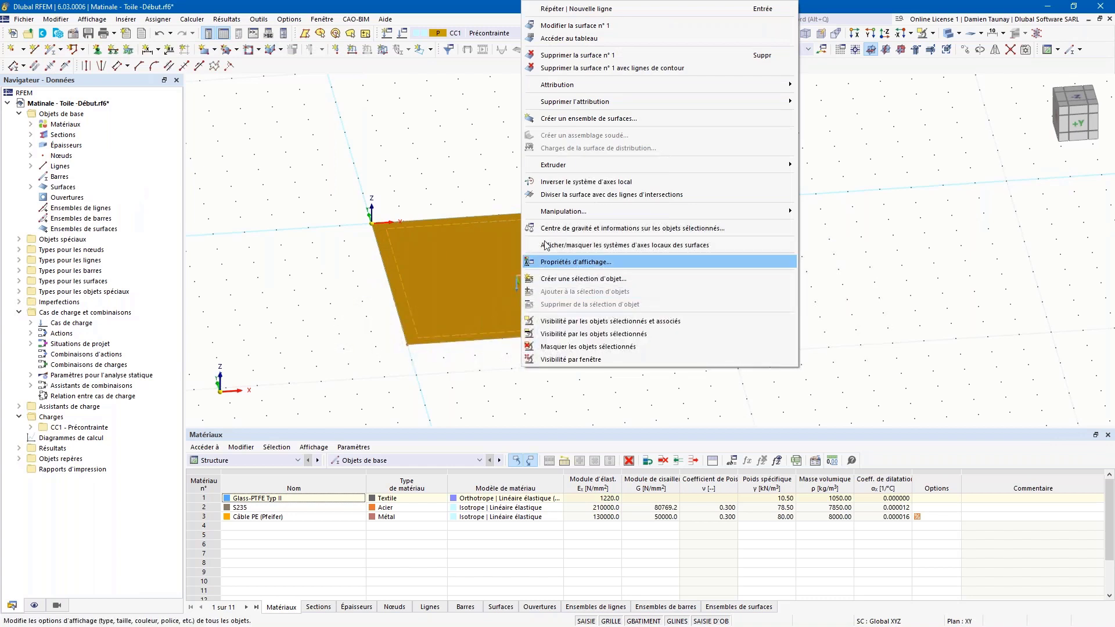
{"action": "left_click", "coordinate": [551, 194]}
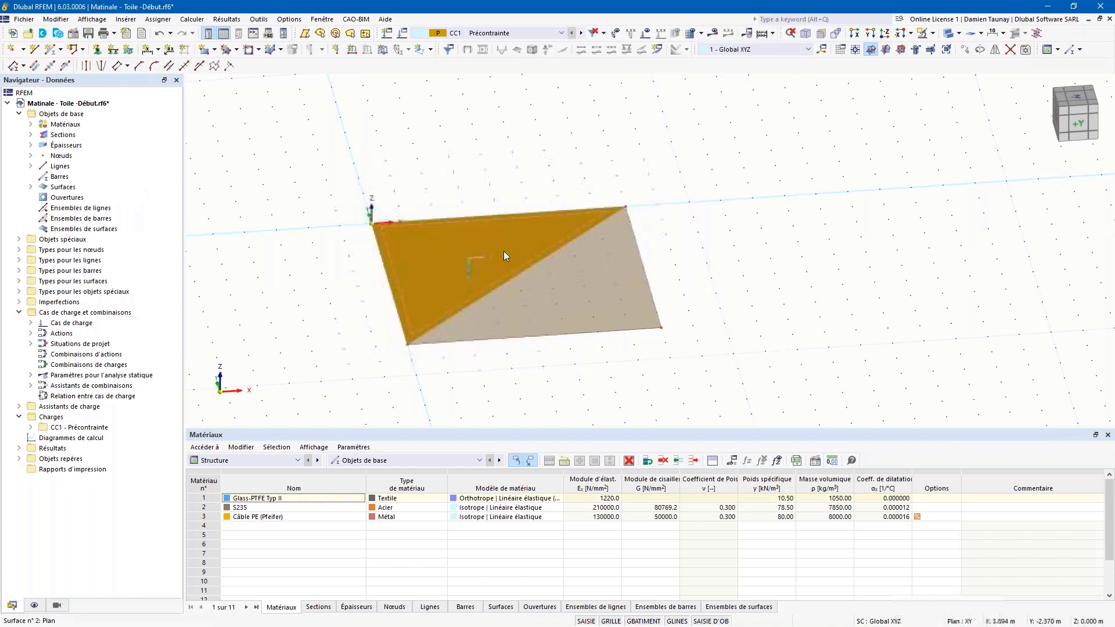
{"action": "left_click", "coordinate": [535, 314]}
{"action": "left_click", "coordinate": [501, 371]}
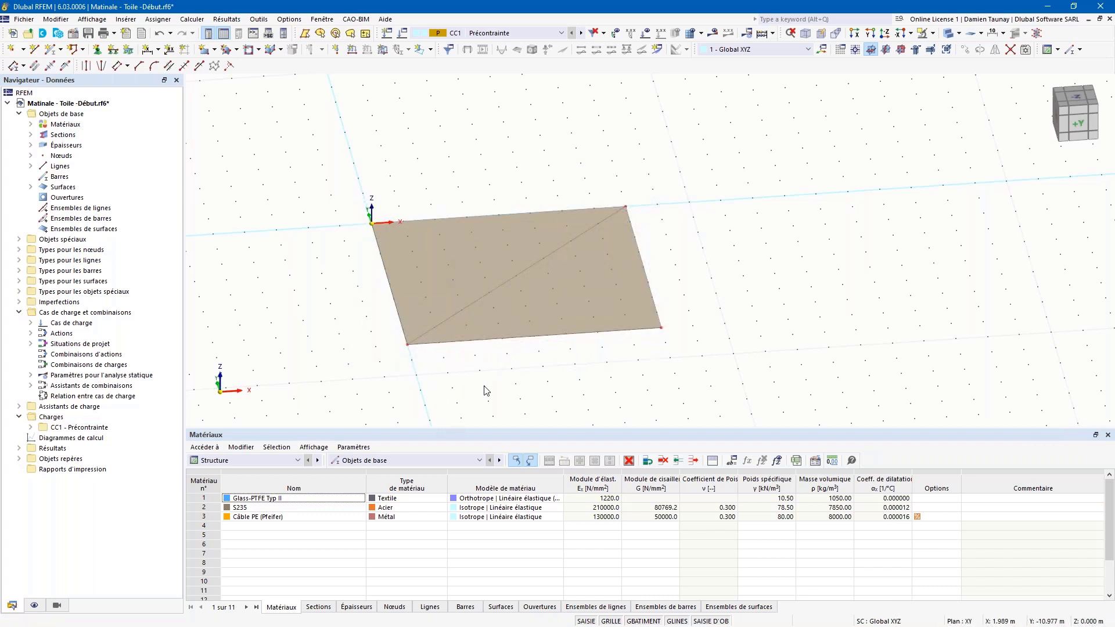
{"action": "middle_click_drag", "start_coordinate": [486, 388], "coordinate": [540, 391], "text": "ctrl"}
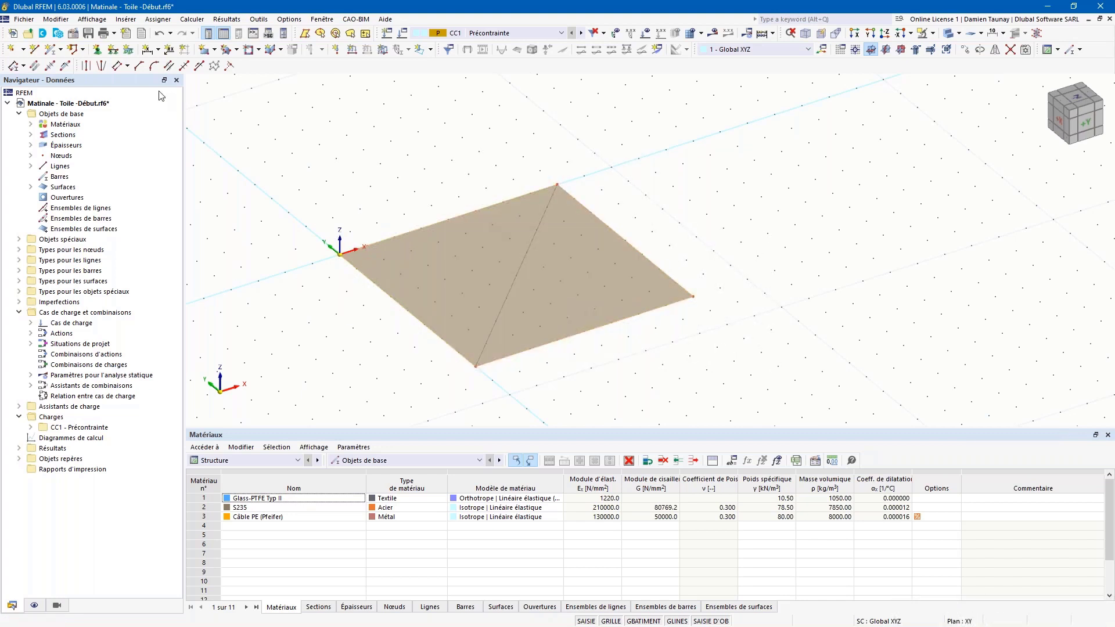
Step: Open edge line 1 of the membrane for editing
{"action": "left_click", "coordinate": [60, 50]}
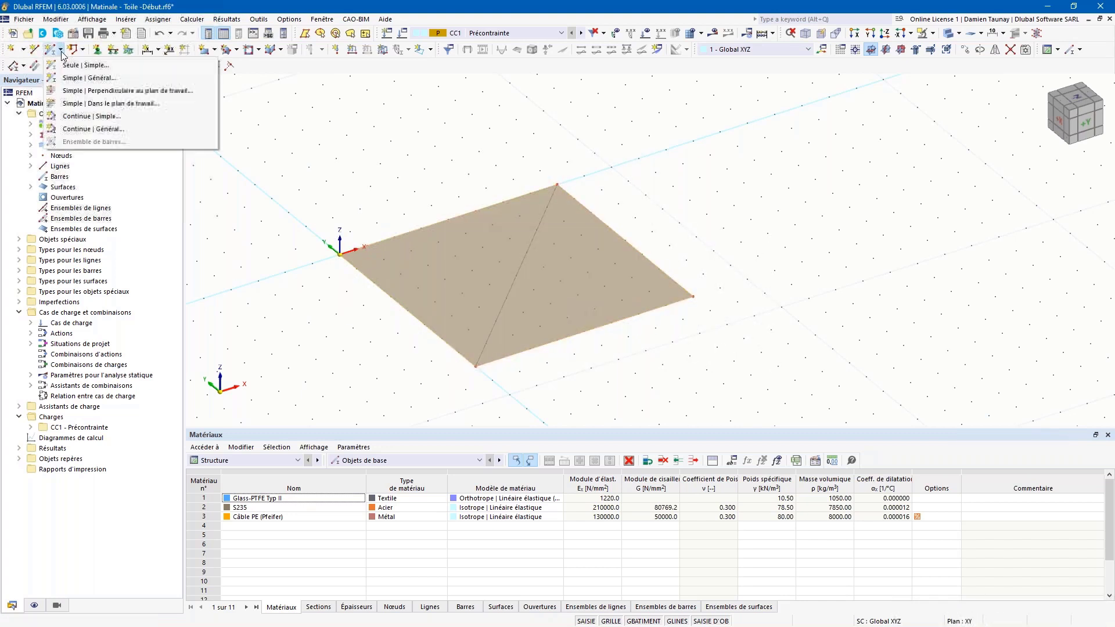
{"action": "left_click", "coordinate": [368, 203]}
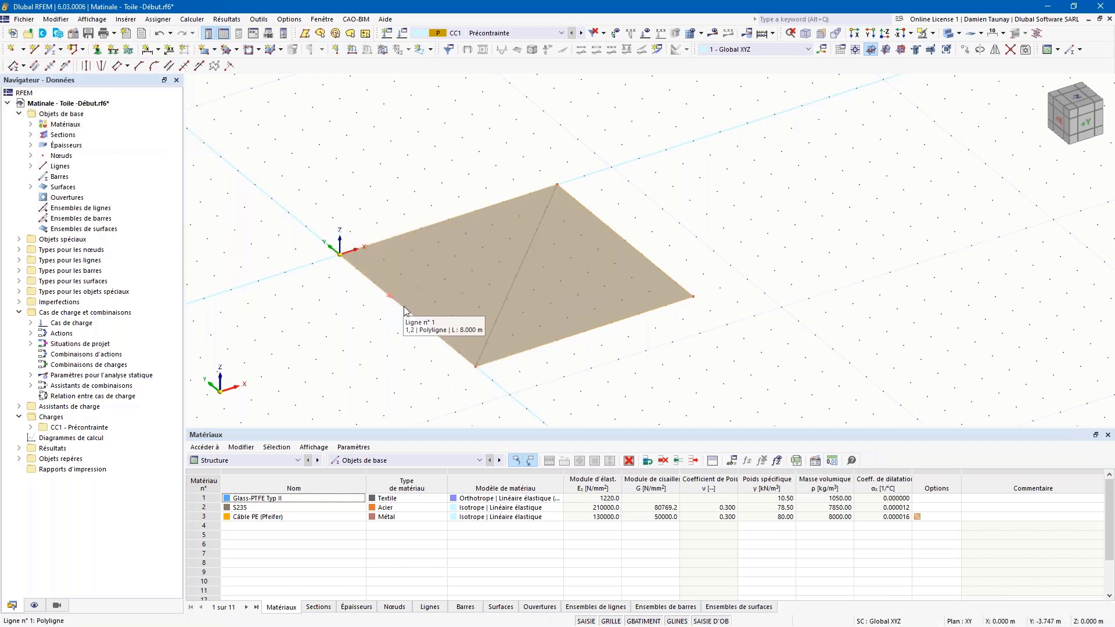
{"action": "right_click", "coordinate": [425, 228]}
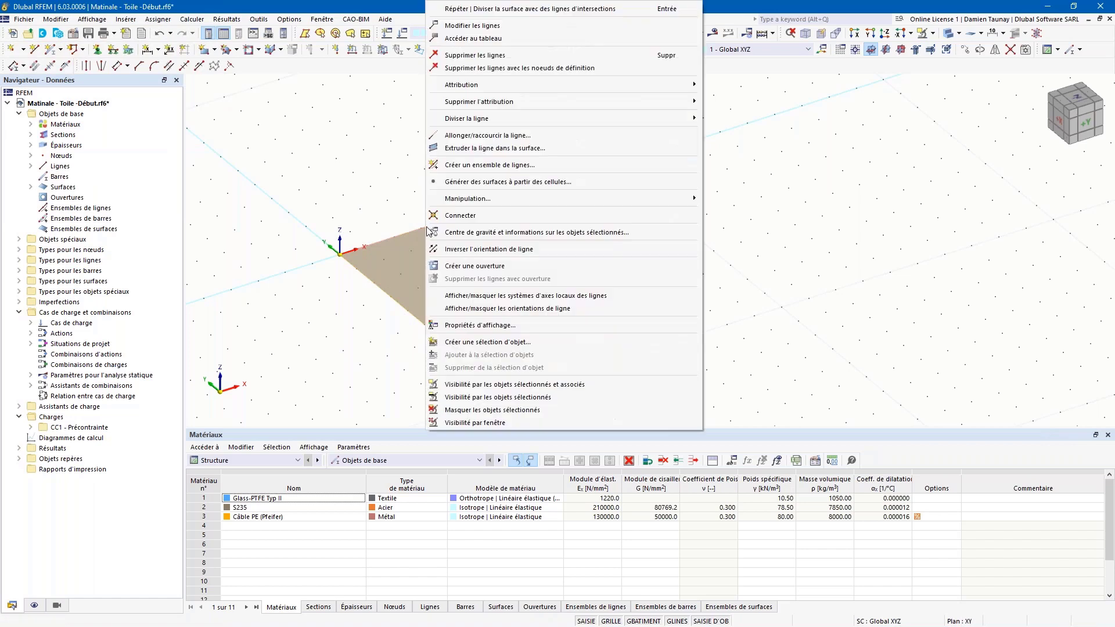
{"action": "left_click", "coordinate": [474, 27]}
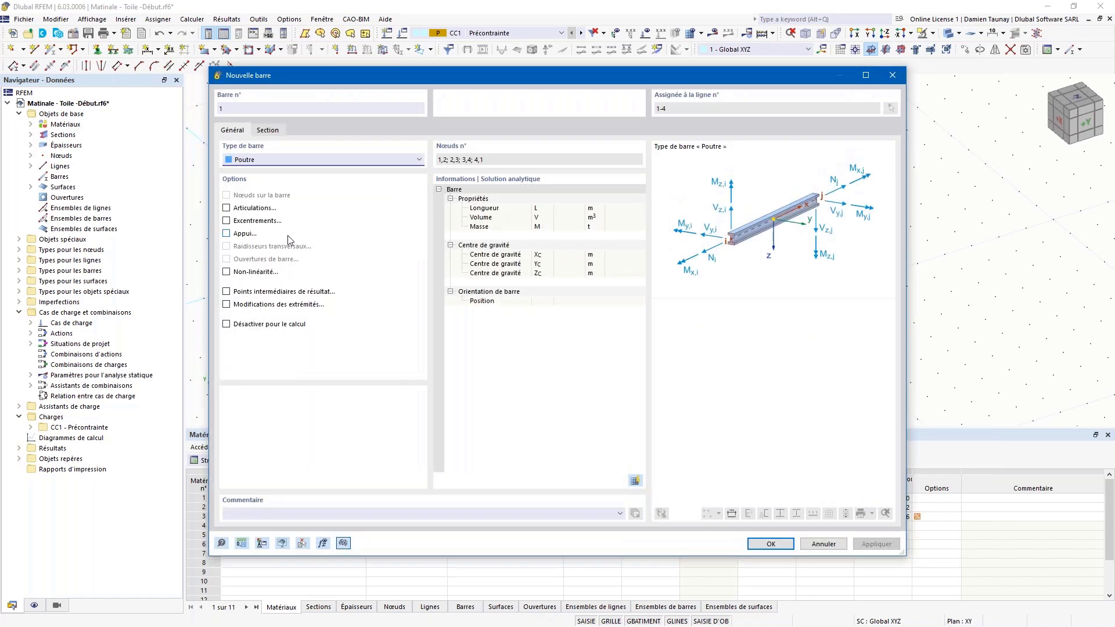
Step: Define a cable bar on line 1 with the Câble PE 10 section
{"action": "left_click", "coordinate": [276, 163]}
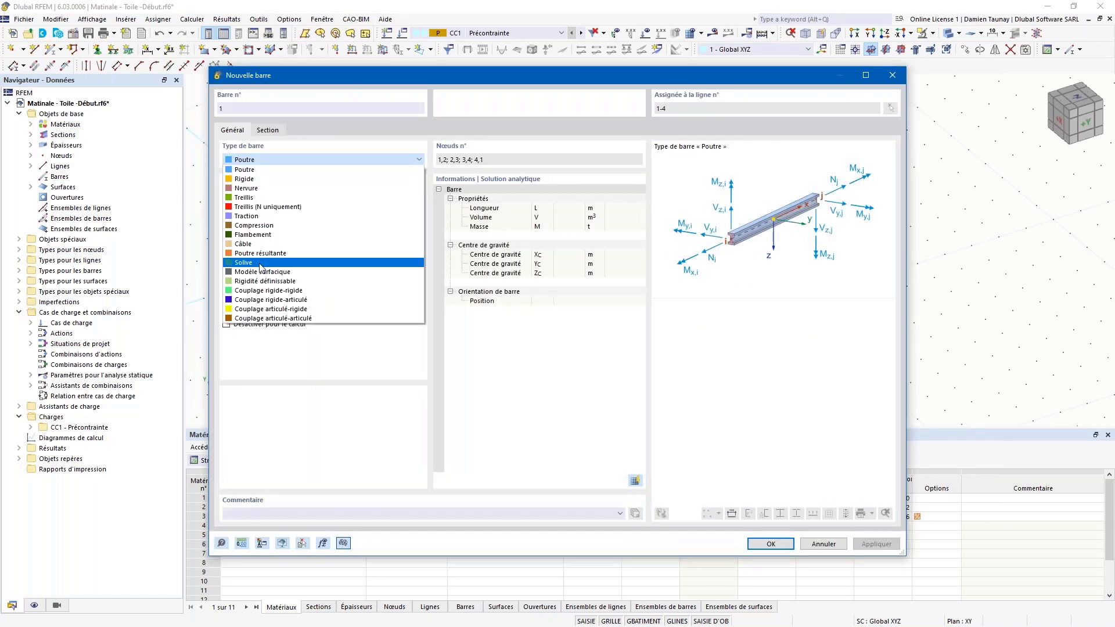
{"action": "left_click", "coordinate": [246, 243]}
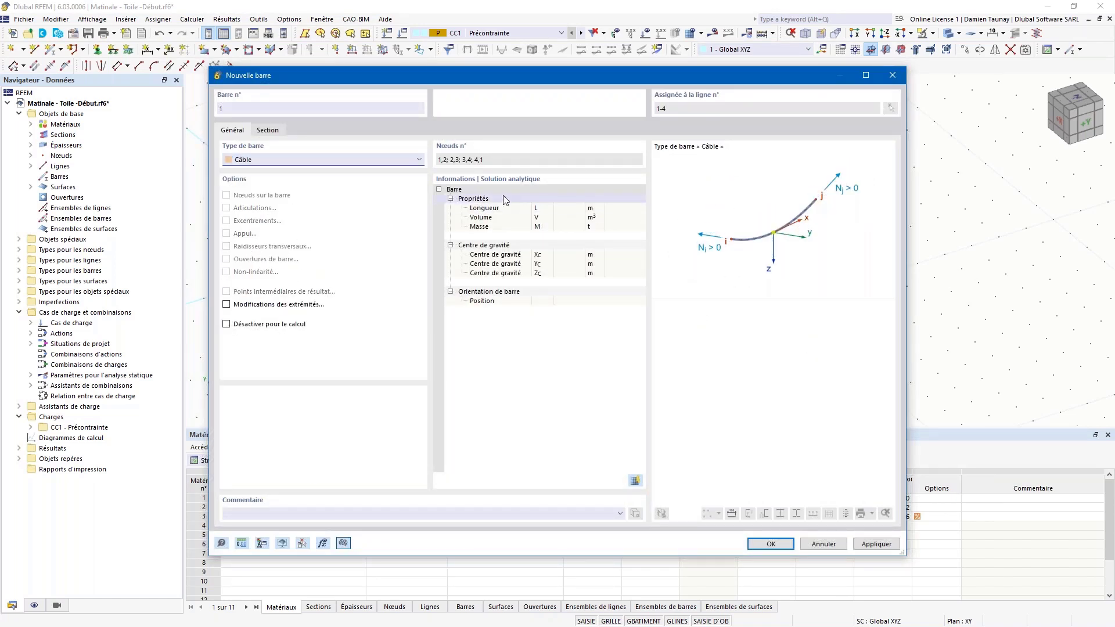
{"action": "left_click", "coordinate": [271, 128]}
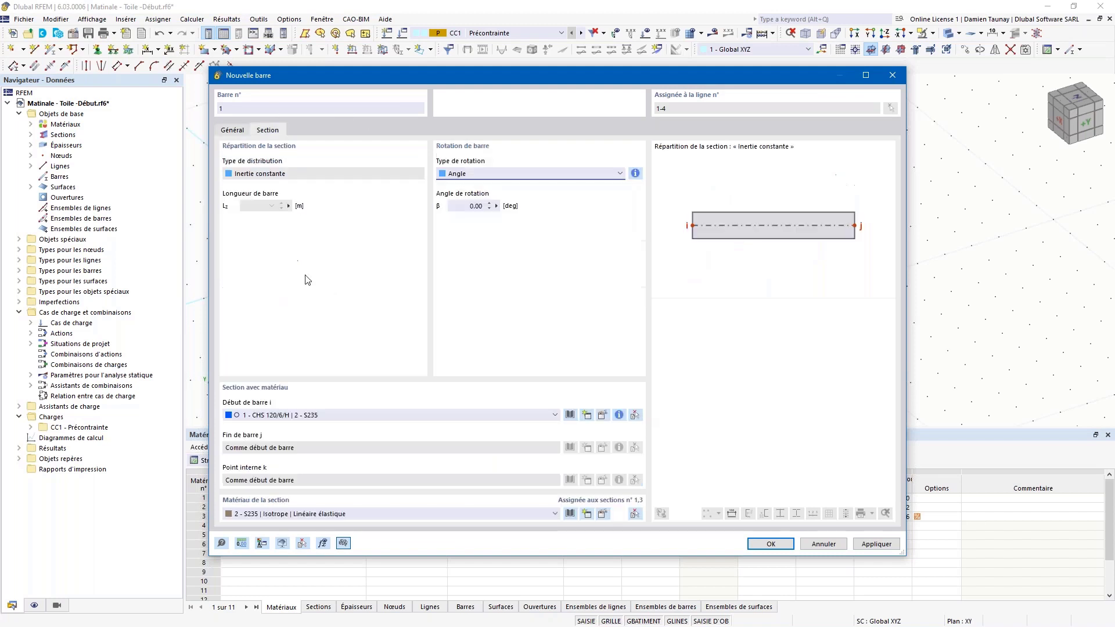
{"action": "left_click", "coordinate": [522, 416]}
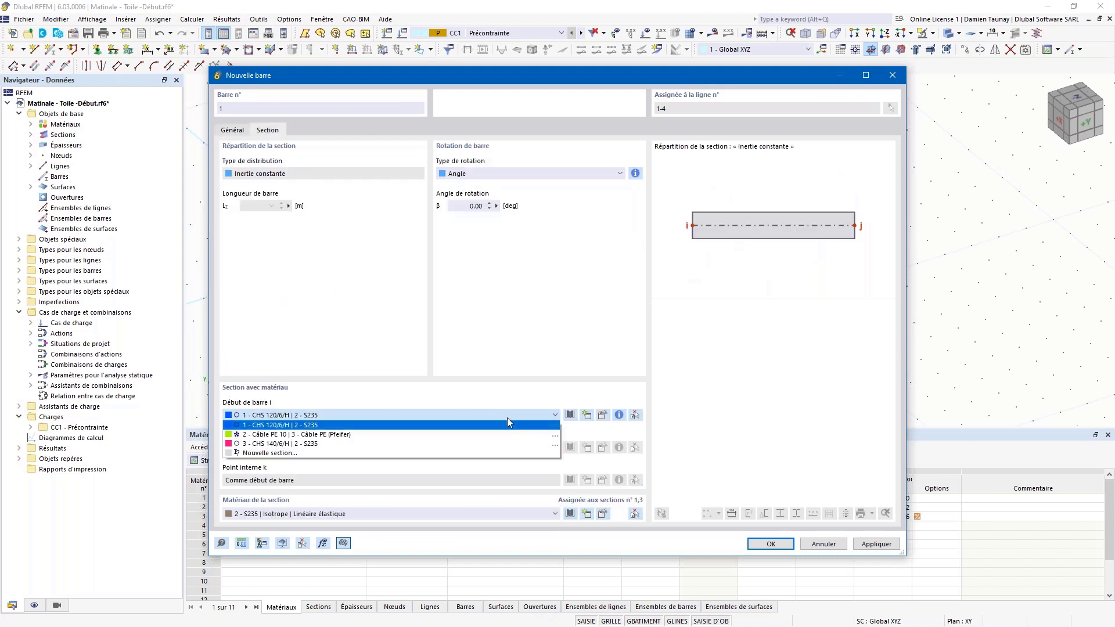
{"action": "left_click", "coordinate": [279, 435]}
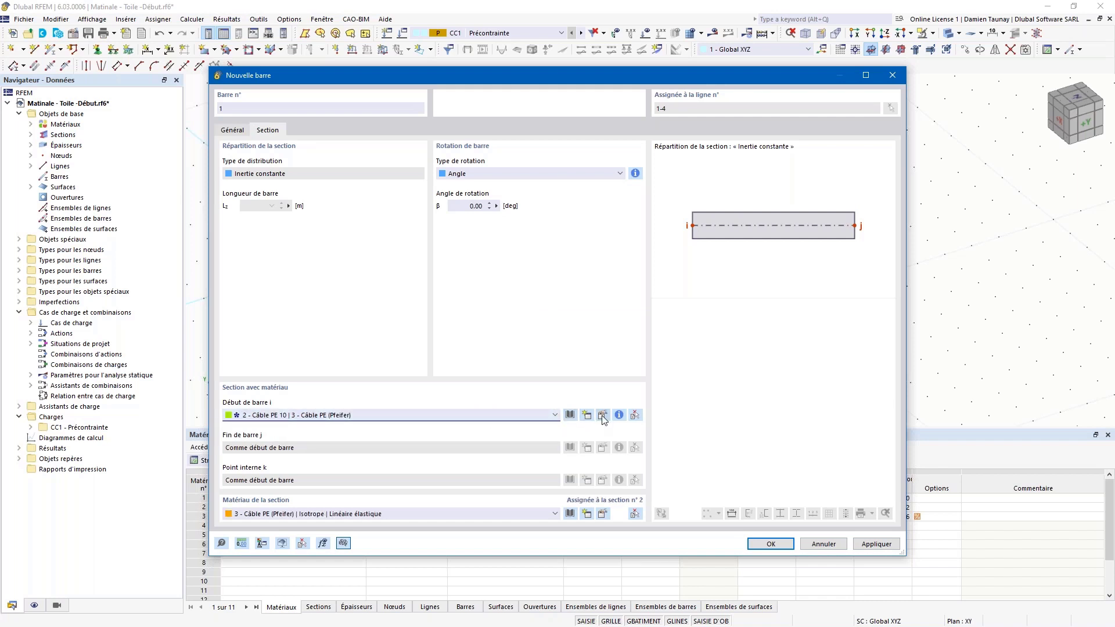
Step: Browse standardised Pfeifer cable sections without changes, keeping Câble PE 10, then open the material library
{"action": "left_click", "coordinate": [572, 416]}
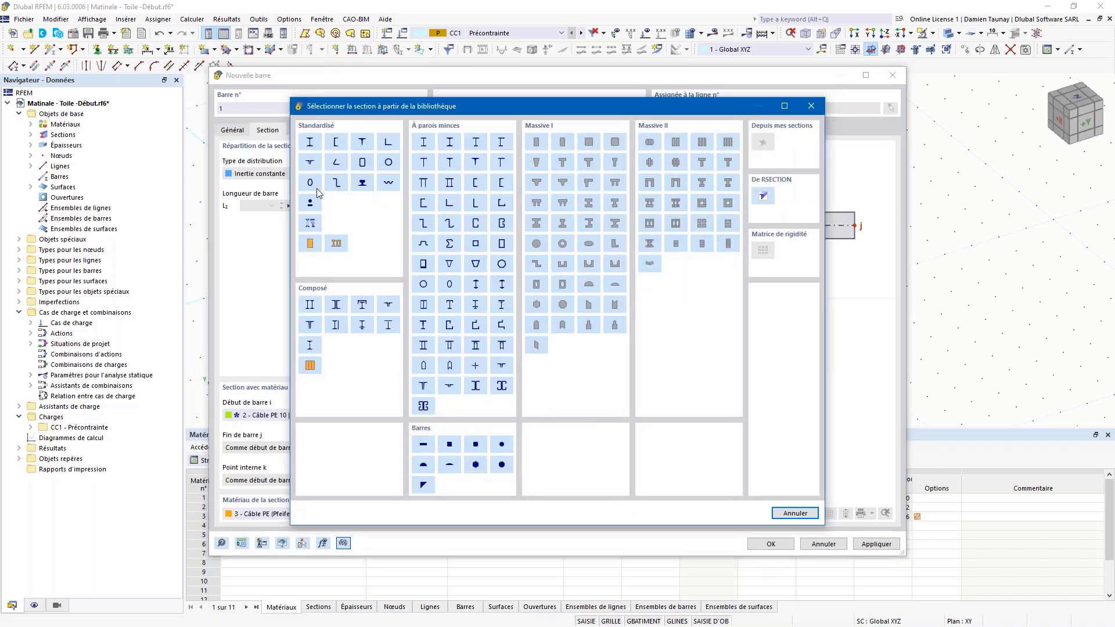
{"action": "left_click", "coordinate": [314, 205]}
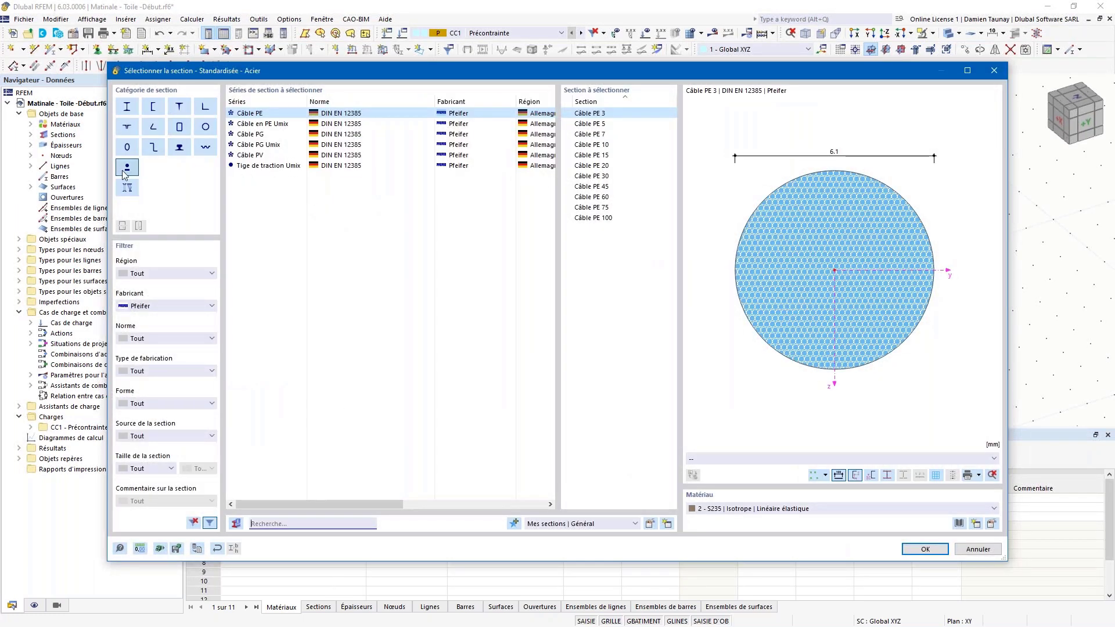
{"action": "left_click", "coordinate": [162, 307]}
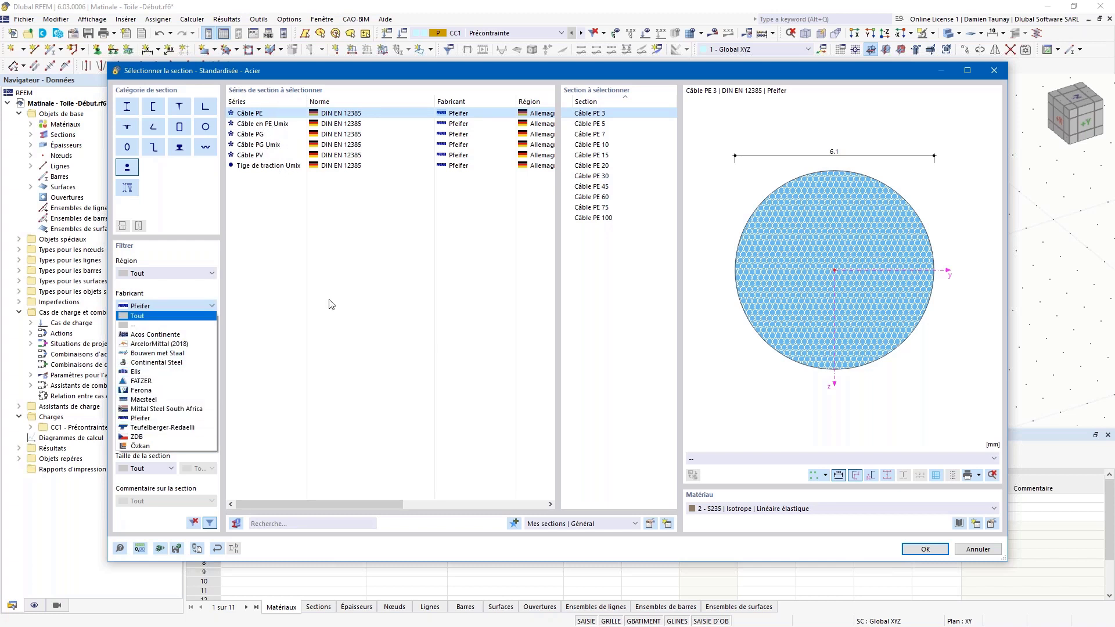
{"action": "left_click", "coordinate": [992, 75]}
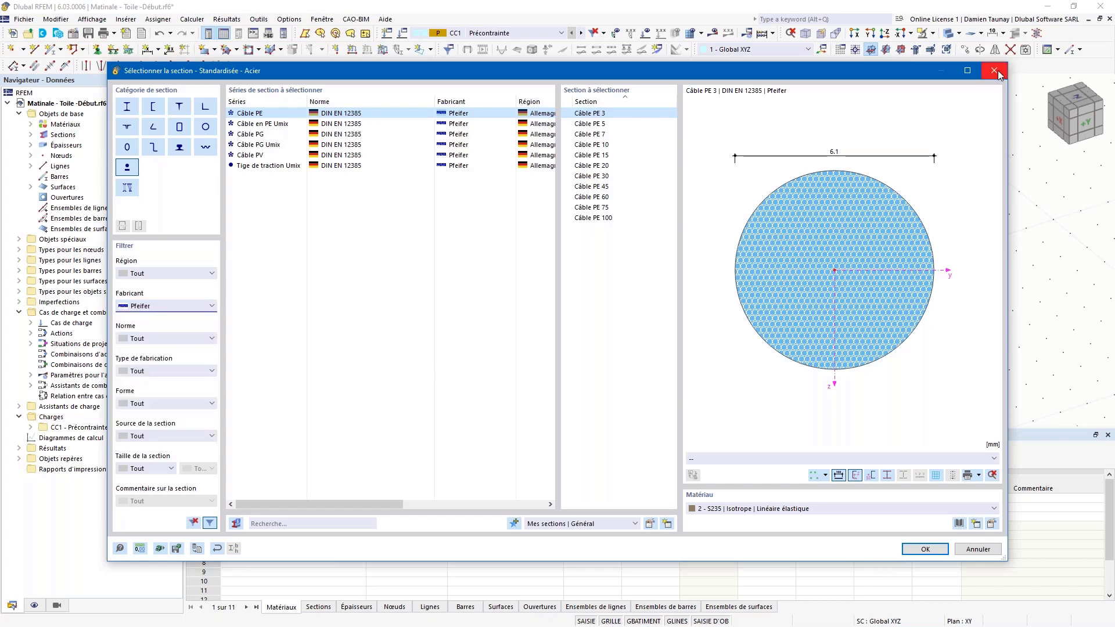
{"action": "left_click", "coordinate": [994, 71]}
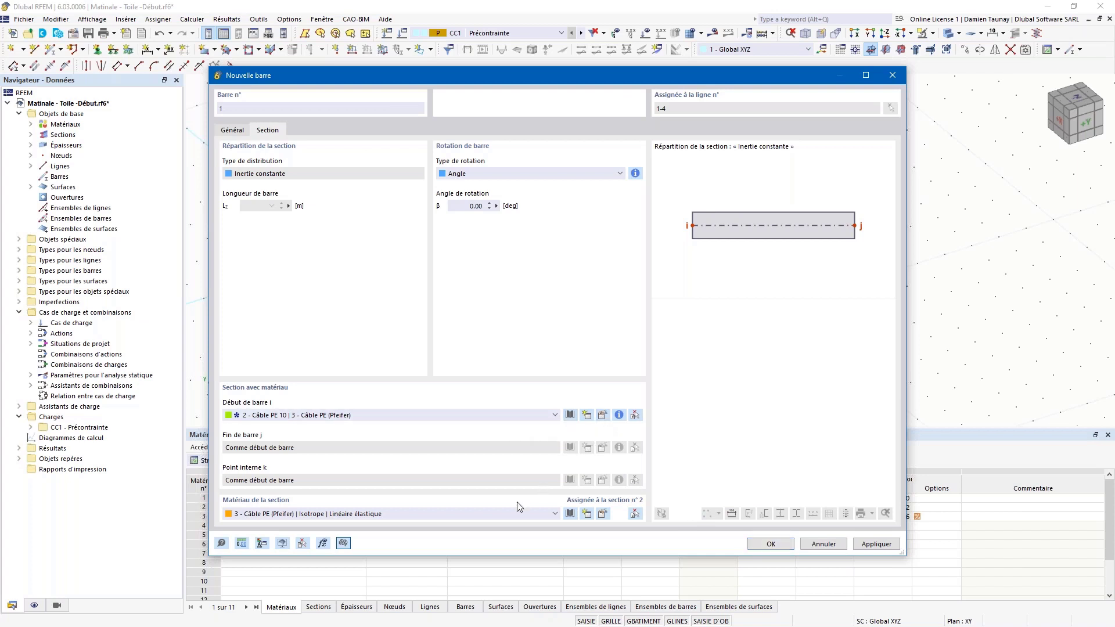
{"action": "left_click", "coordinate": [569, 514]}
Step: Filter the material library to Type Métal and Sous-type Câble, region Tout
{"action": "left_click", "coordinate": [249, 150]}
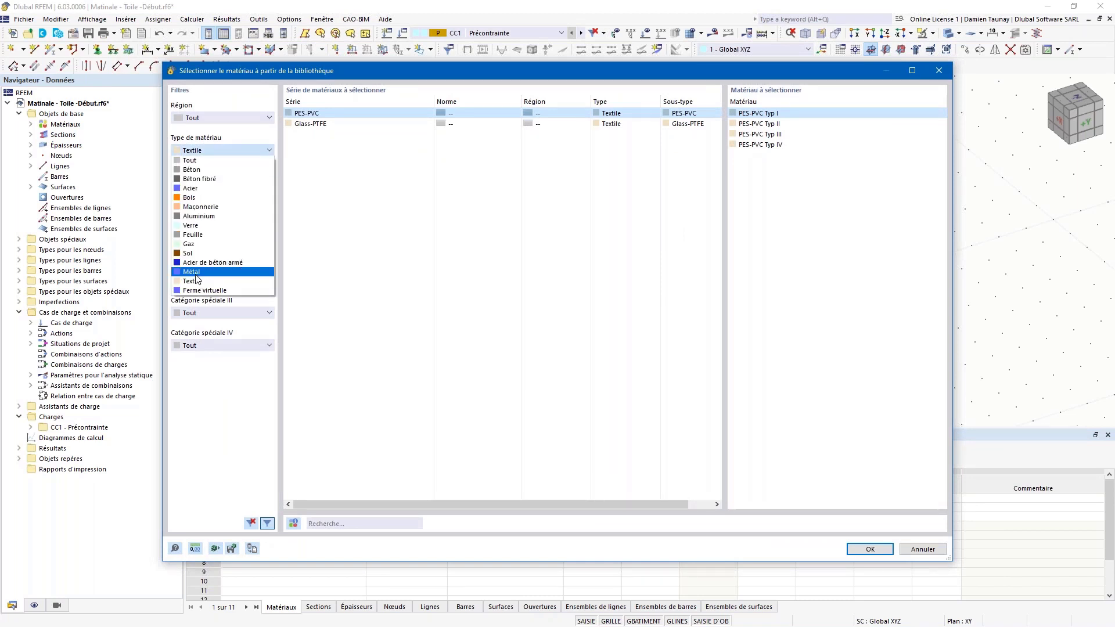
{"action": "left_click", "coordinate": [208, 119]}
{"action": "left_click", "coordinate": [199, 129]}
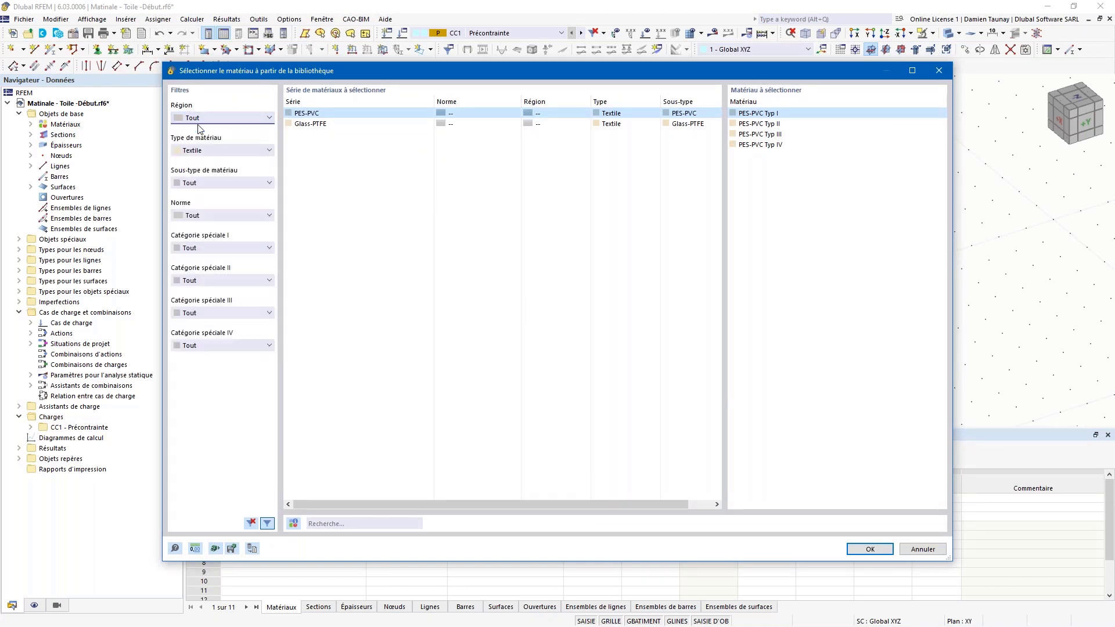
{"action": "left_click", "coordinate": [207, 151]}
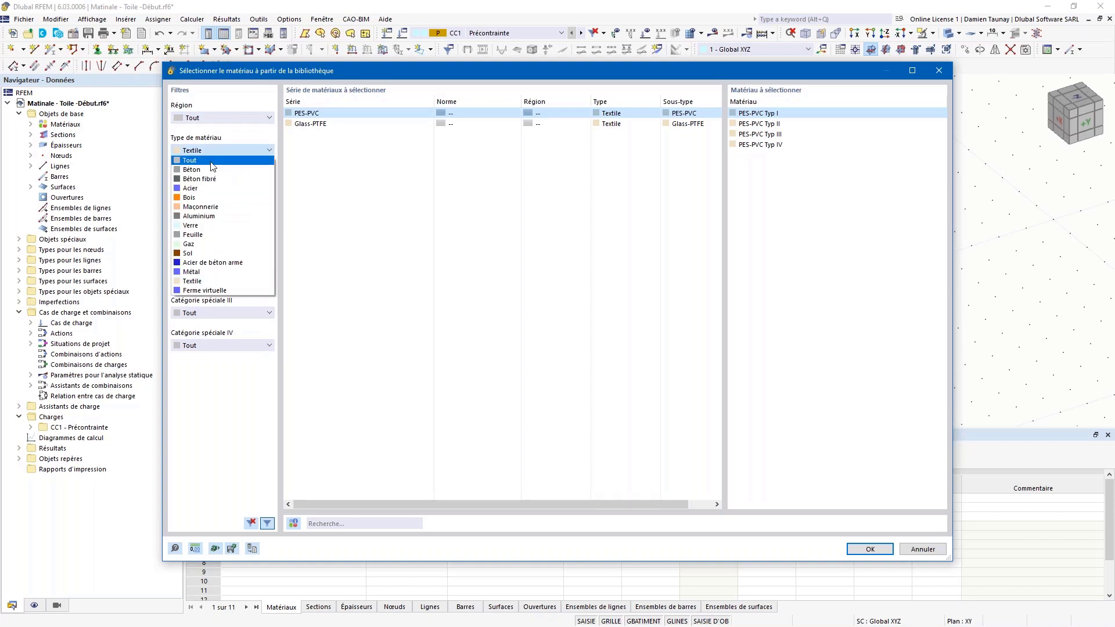
{"action": "left_click", "coordinate": [198, 271]}
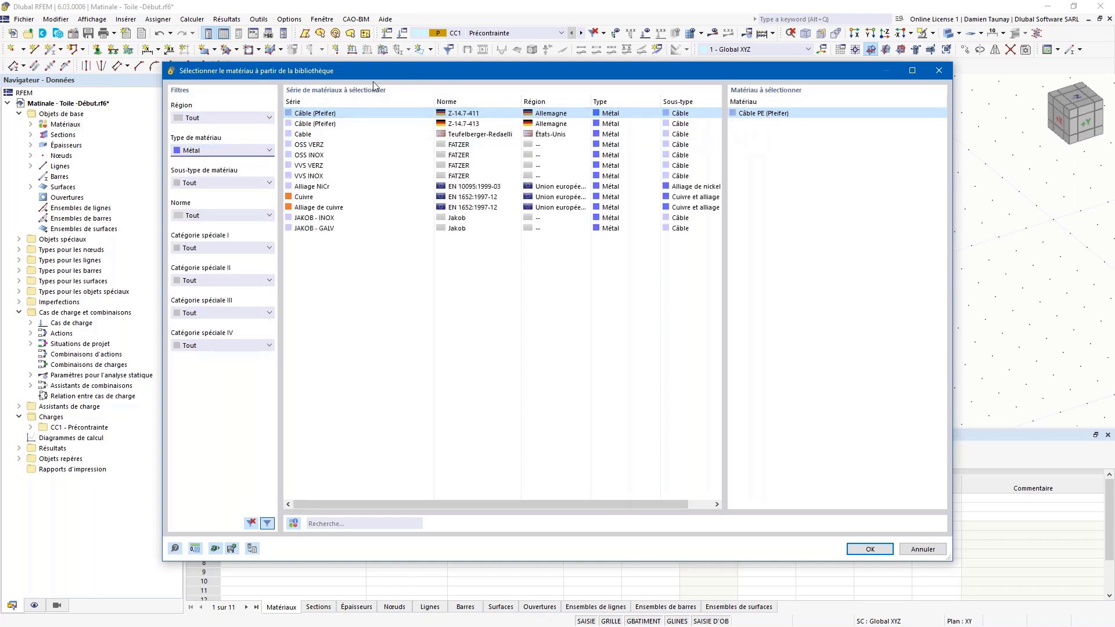
{"action": "left_click", "coordinate": [317, 135]}
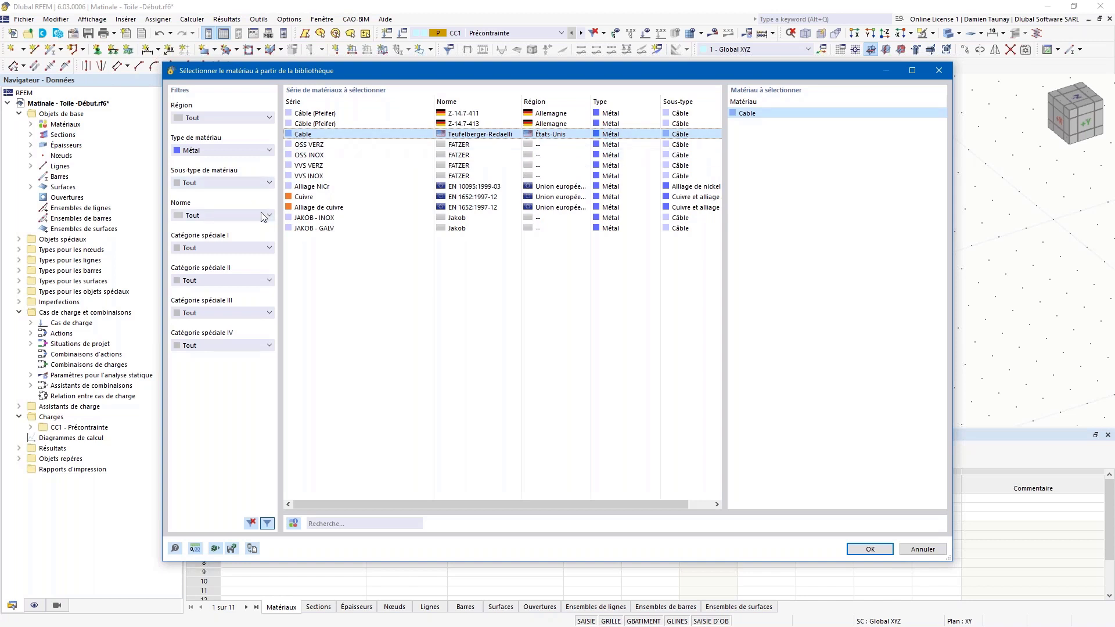
{"action": "left_click", "coordinate": [254, 185]}
{"action": "left_click", "coordinate": [232, 225]}
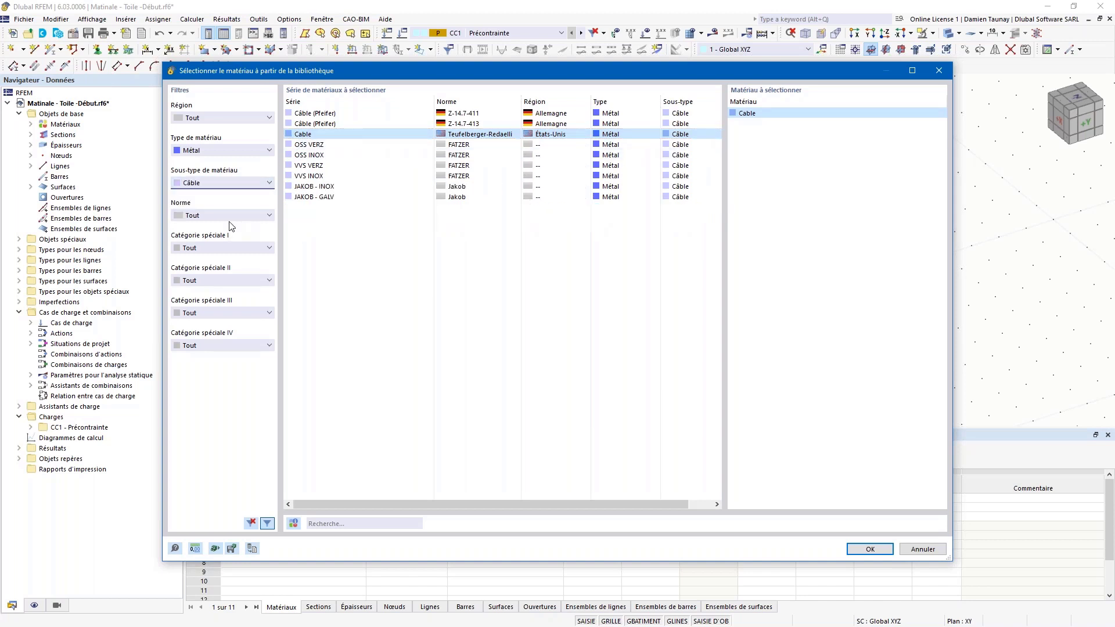
Step: Compare cable material series, close the library unchanged, and accept the Câble PE (Pfeifer) cable bar
{"action": "left_click", "coordinate": [311, 145]}
{"action": "left_click", "coordinate": [311, 166]}
{"action": "left_click", "coordinate": [312, 196]}
{"action": "left_click", "coordinate": [314, 134]}
{"action": "left_click", "coordinate": [314, 123]}
{"action": "left_click", "coordinate": [313, 134]}
{"action": "left_click", "coordinate": [314, 166]}
{"action": "left_click", "coordinate": [354, 113]}
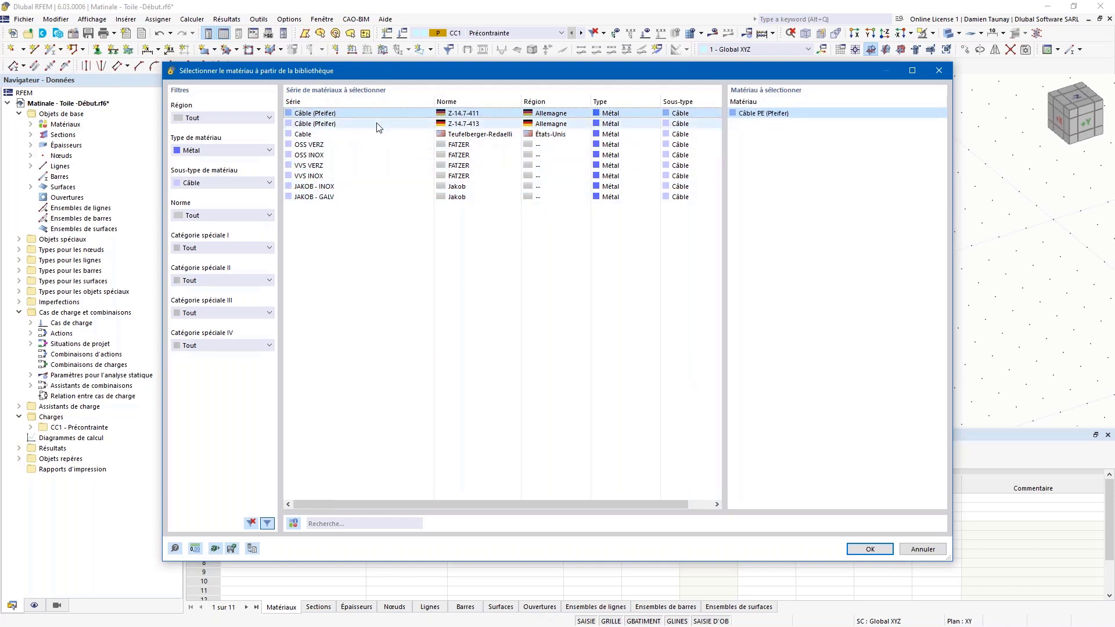
{"action": "left_click", "coordinate": [941, 73]}
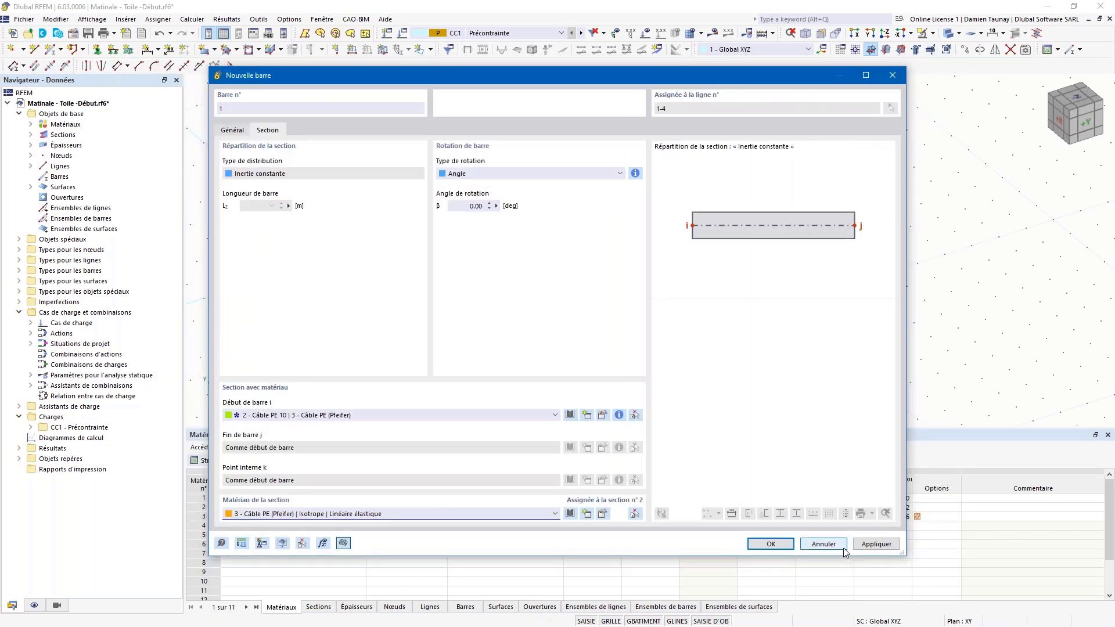
{"action": "left_click", "coordinate": [772, 544]}
Step: Apply the line edits and inspect the fabric surface and its edges in 3-D
{"action": "left_click", "coordinate": [755, 525]}
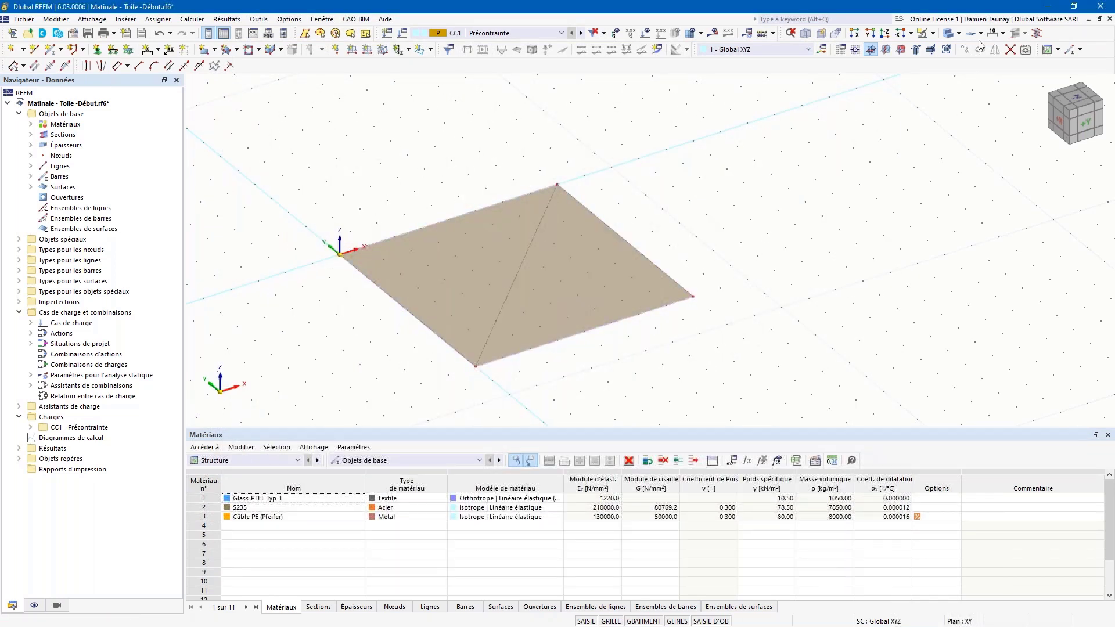
{"action": "scroll", "coordinate": [422, 347], "scroll_direction": "up", "scroll_amount": 3}
{"action": "middle_click_drag", "start_coordinate": [471, 358], "coordinate": [427, 282], "text": "ctrl"}
{"action": "left_click", "coordinate": [428, 282]}
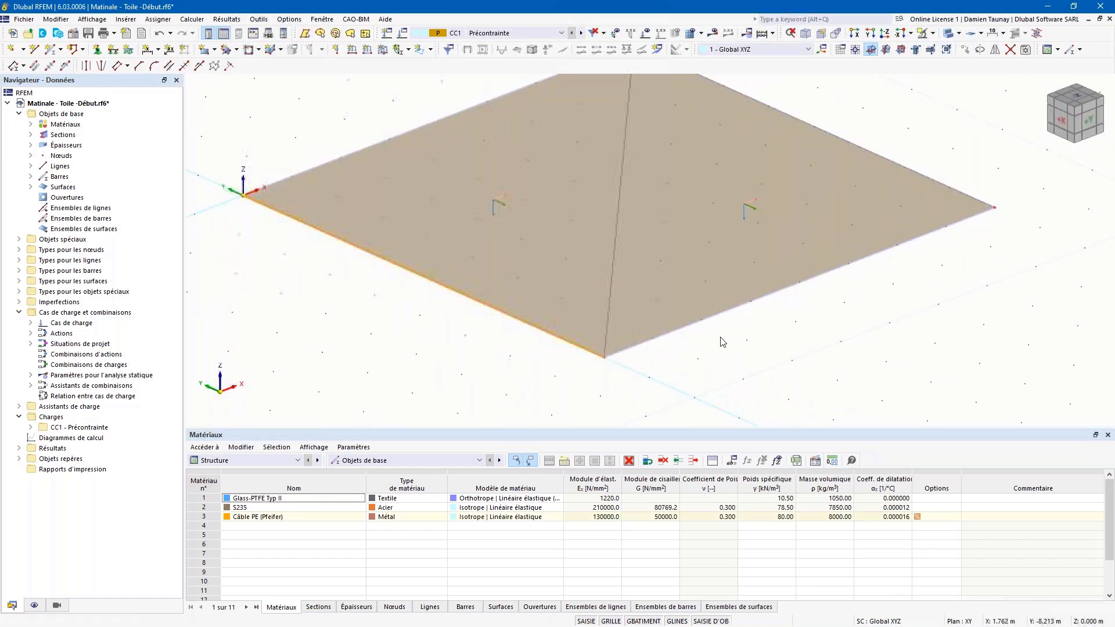
{"action": "left_click", "coordinate": [684, 327]}
{"action": "scroll", "coordinate": [695, 341], "scroll_direction": "down", "scroll_amount": 2}
{"action": "middle_click_drag", "start_coordinate": [695, 341], "coordinate": [592, 306], "text": "ctrl"}
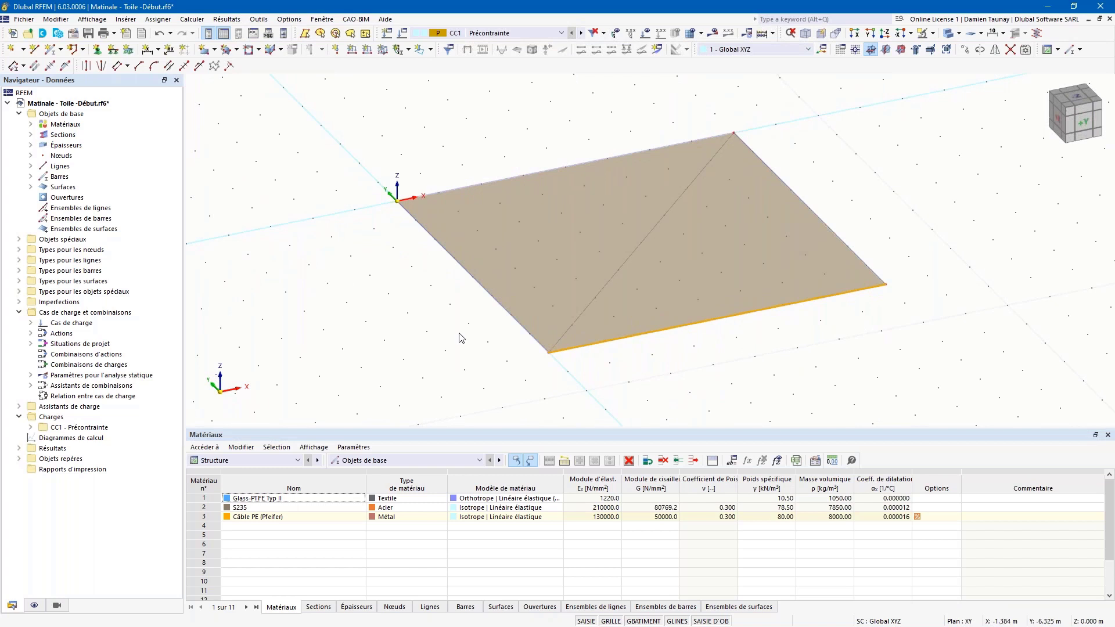
{"action": "middle_click_drag", "start_coordinate": [459, 332], "coordinate": [460, 327], "text": "ctrl"}
{"action": "left_click", "coordinate": [398, 224]}
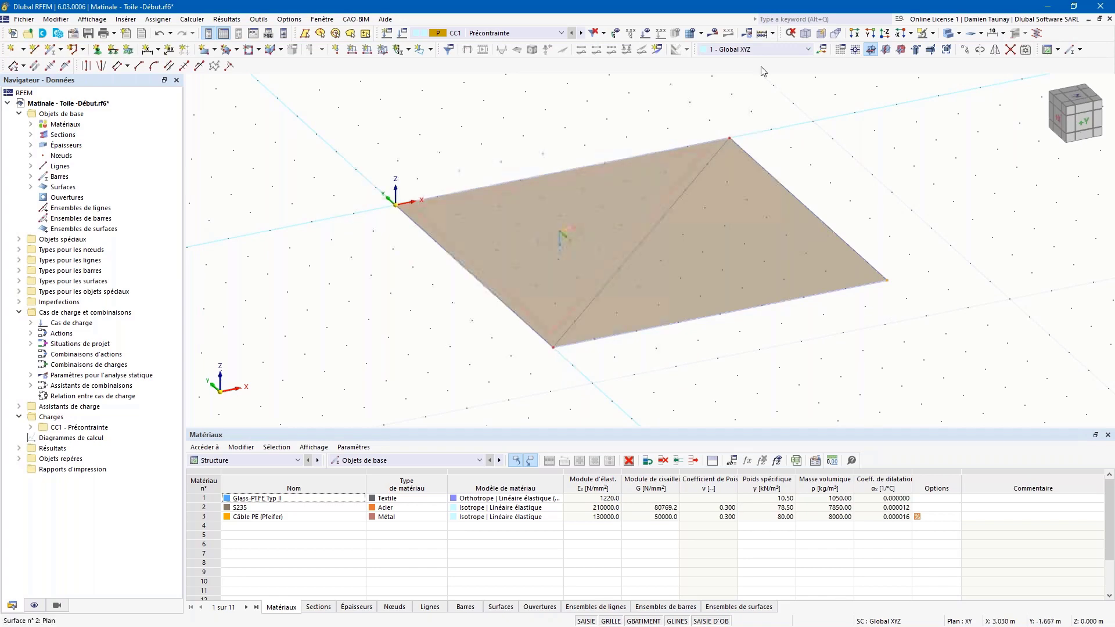
{"action": "left_click", "coordinate": [964, 49]}
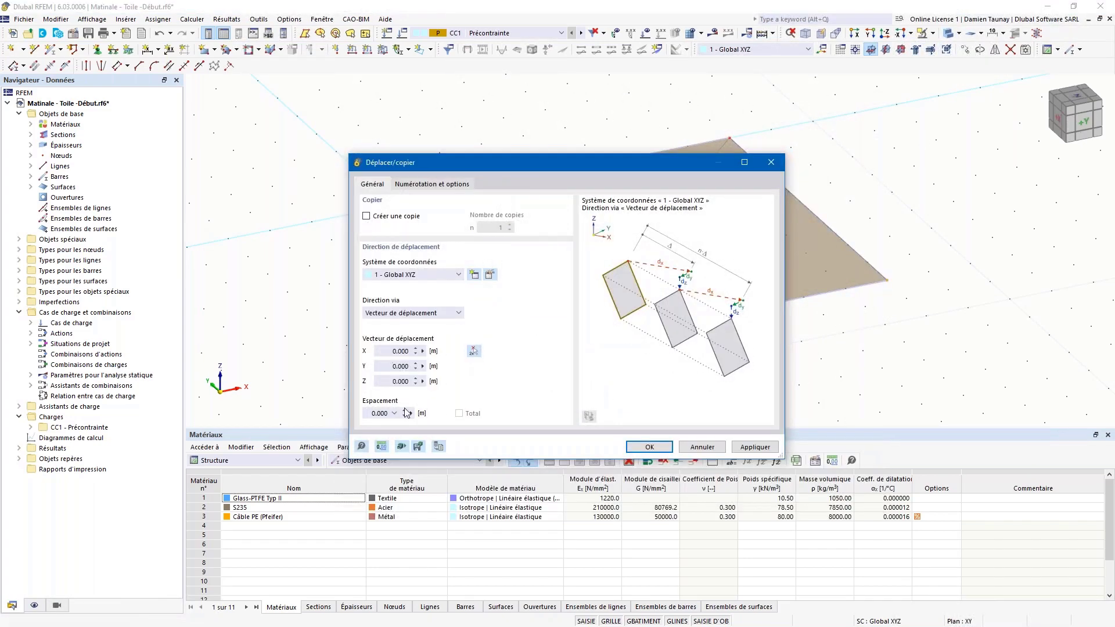
Step: Lift the selected corner nodes 4 m along Z
{"action": "left_click", "coordinate": [387, 382]}
{"action": "type", "text": "4"}
{"action": "left_click", "coordinate": [649, 447]}
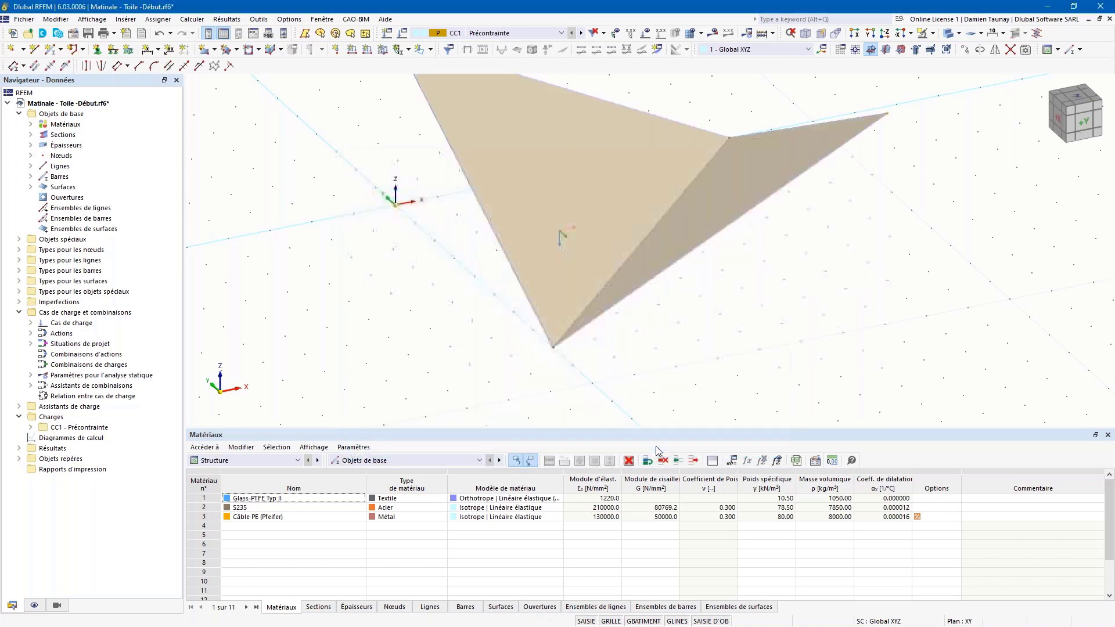
Step: Check that the raised corner nodes sit at Z = 4.000 m in the warped membrane
{"action": "scroll", "coordinate": [635, 214], "scroll_direction": "down", "scroll_amount": 2}
{"action": "middle_click_drag", "start_coordinate": [754, 272], "coordinate": [781, 262], "text": "ctrl"}
{"action": "scroll", "coordinate": [804, 212], "scroll_direction": "up", "scroll_amount": 2}
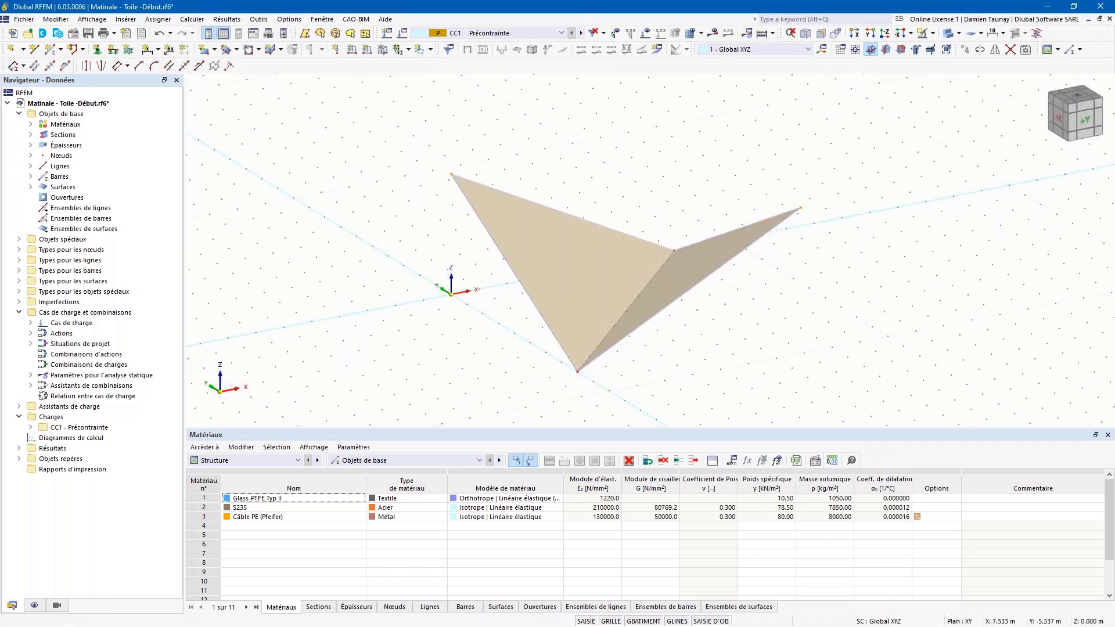
{"action": "middle_click_drag", "start_coordinate": [747, 311], "coordinate": [797, 228], "text": "ctrl"}
{"action": "double_click", "coordinate": [794, 228]}
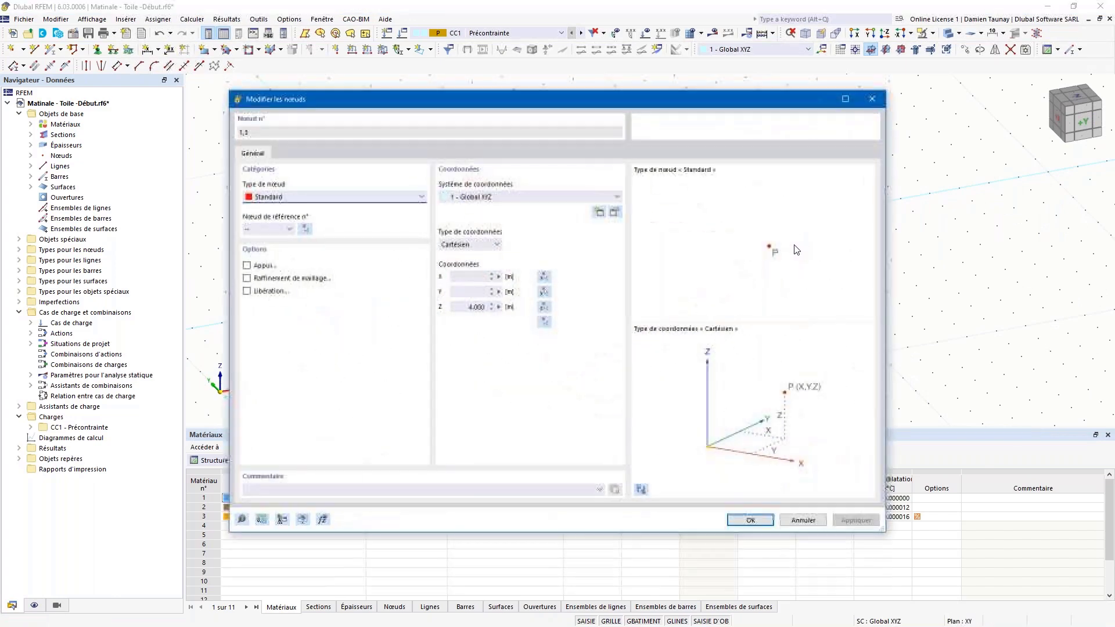
{"action": "left_click", "coordinate": [872, 101]}
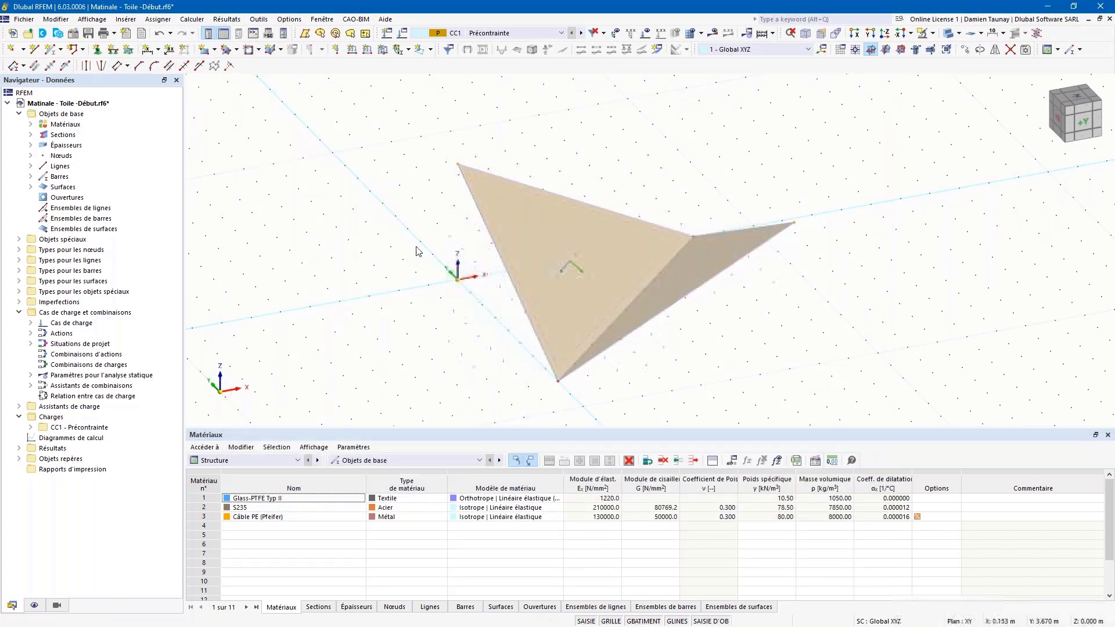
{"action": "middle_click_drag", "start_coordinate": [430, 242], "coordinate": [444, 311], "text": "ctrl"}
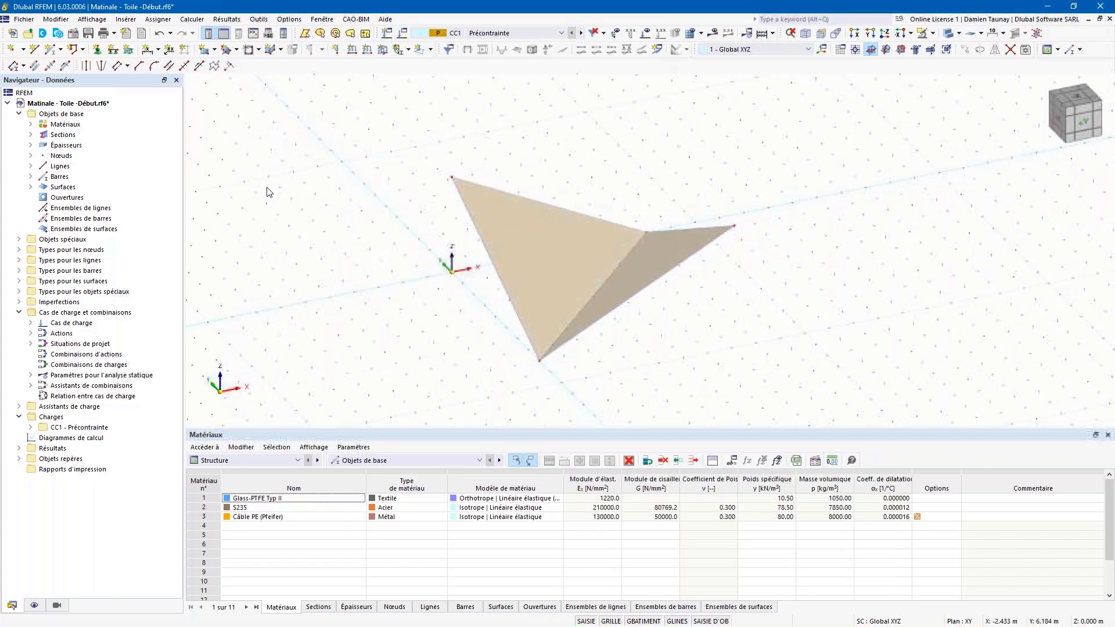
Step: Set up a new bar with the CHS 120/6/H S235 steel section
{"action": "left_click", "coordinate": [51, 53]}
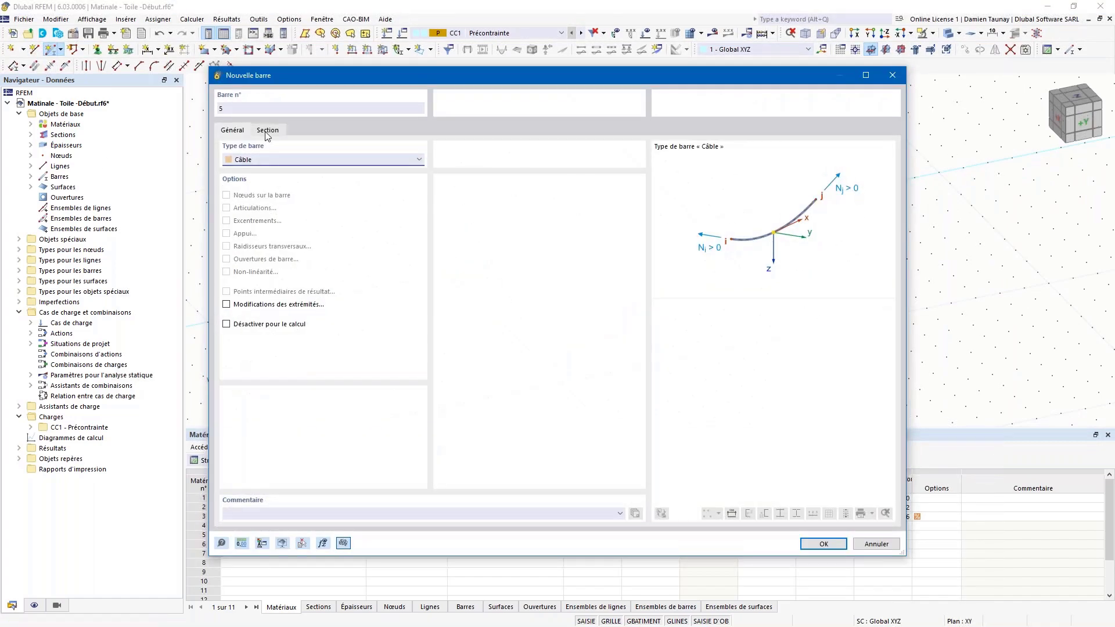
{"action": "left_click", "coordinate": [261, 163]}
{"action": "left_click", "coordinate": [268, 129]}
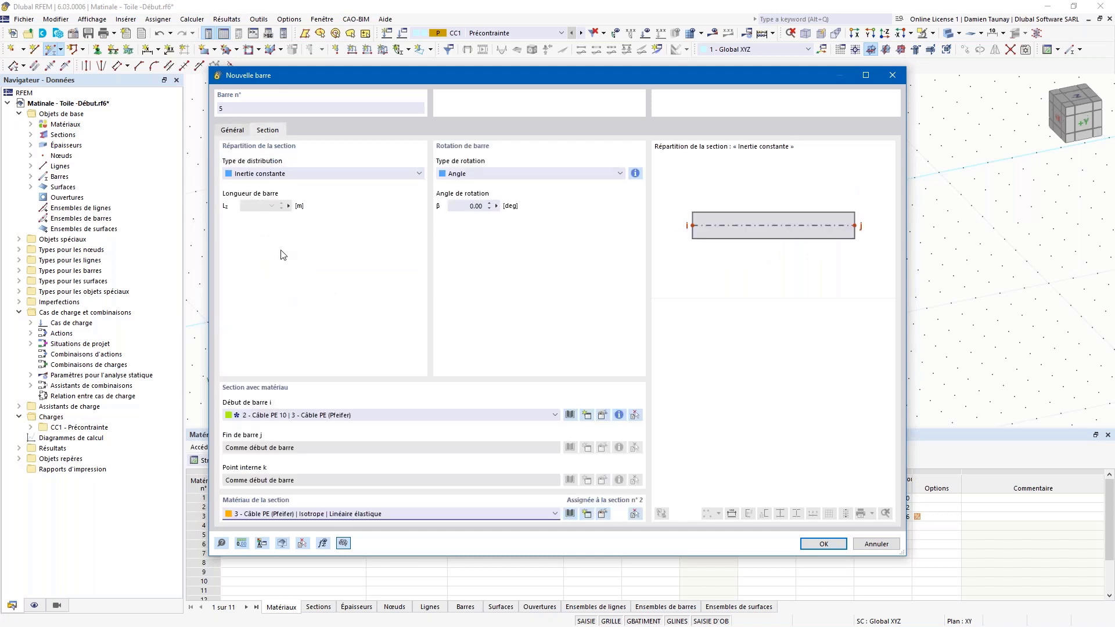
{"action": "left_click", "coordinate": [307, 415]}
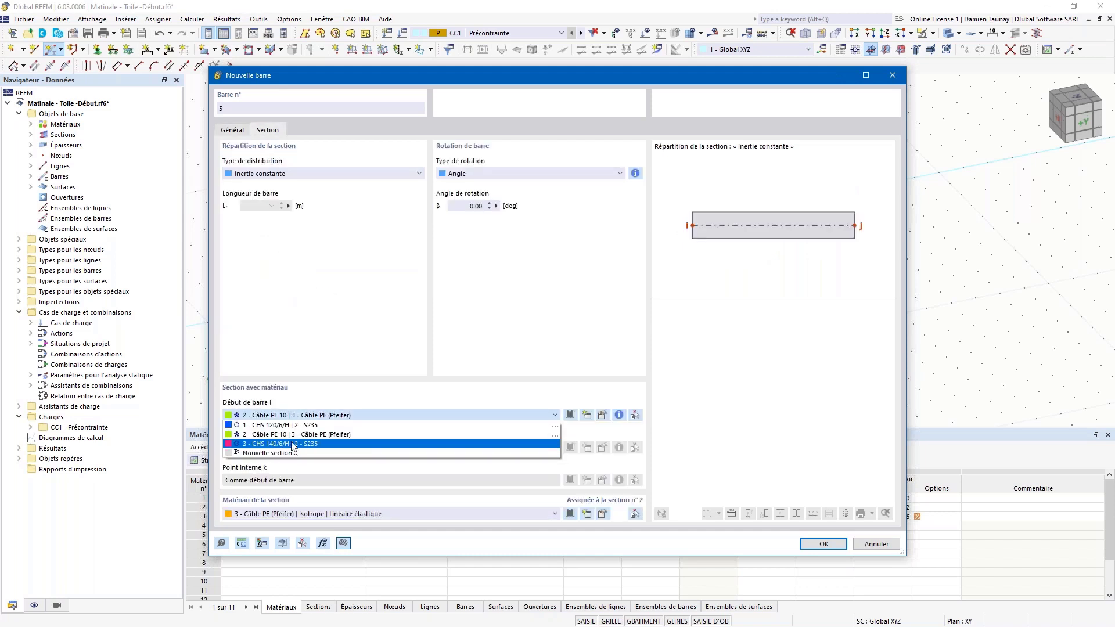
{"action": "left_click", "coordinate": [295, 426]}
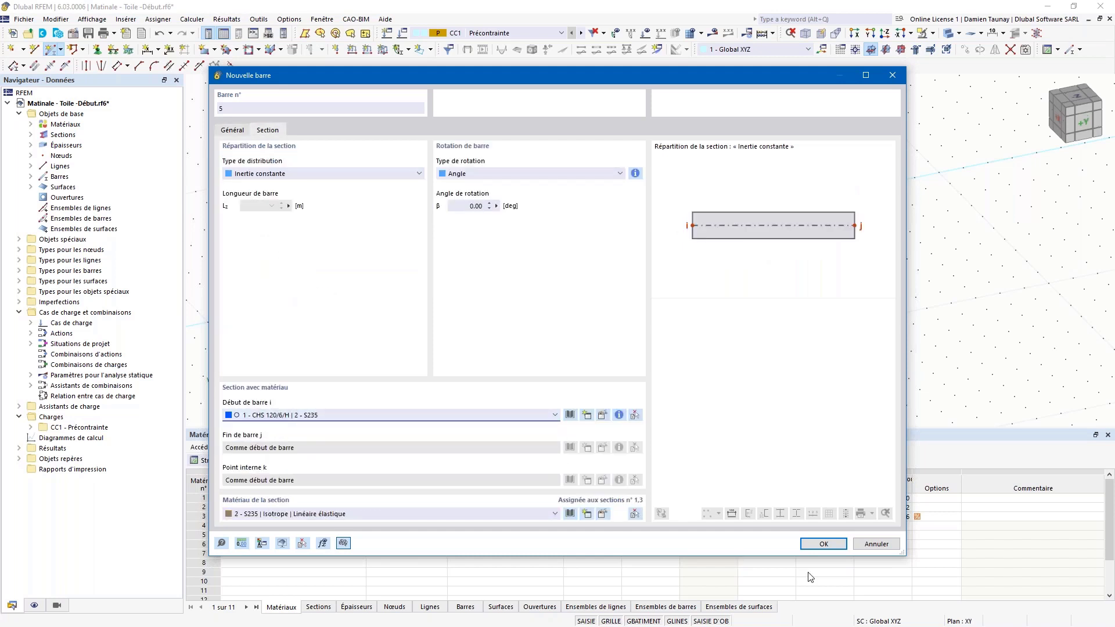
{"action": "left_click", "coordinate": [823, 544]}
Step: Place the 4 m vertical mast from the origin up to the lifted corner node
{"action": "middle_click_drag", "start_coordinate": [484, 329], "coordinate": [501, 329], "text": "ctrl"}
{"action": "left_click", "coordinate": [443, 288]}
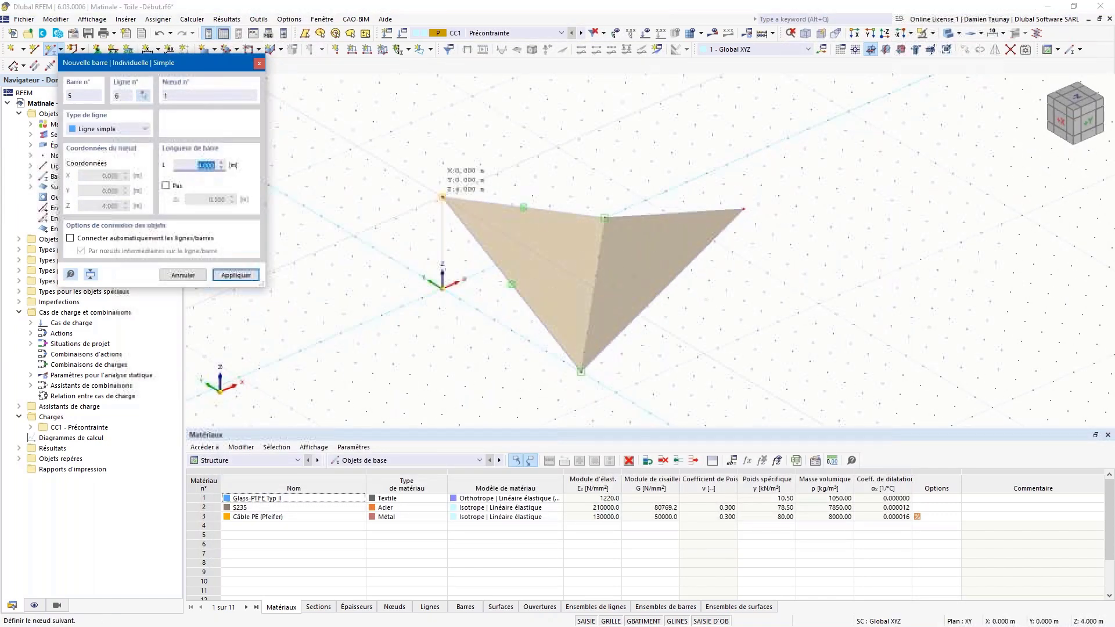
{"action": "left_click", "coordinate": [443, 198]}
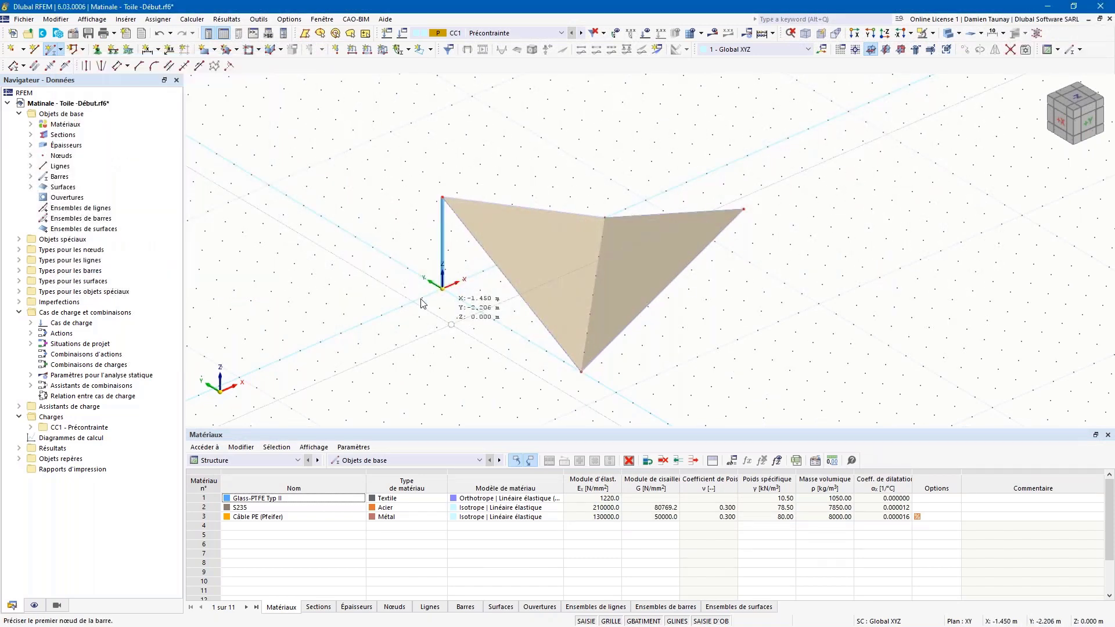
{"action": "middle_click_drag", "start_coordinate": [450, 337], "coordinate": [425, 346], "text": "ctrl"}
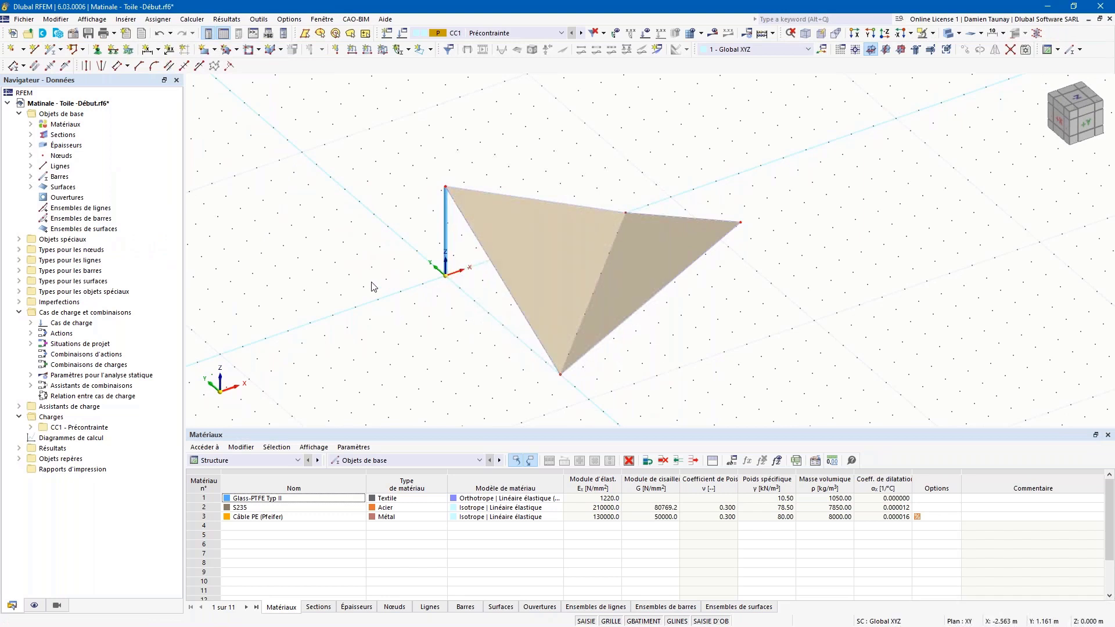
Step: Set up a new cable-type bar with the PE cable section
{"action": "left_click", "coordinate": [49, 50]}
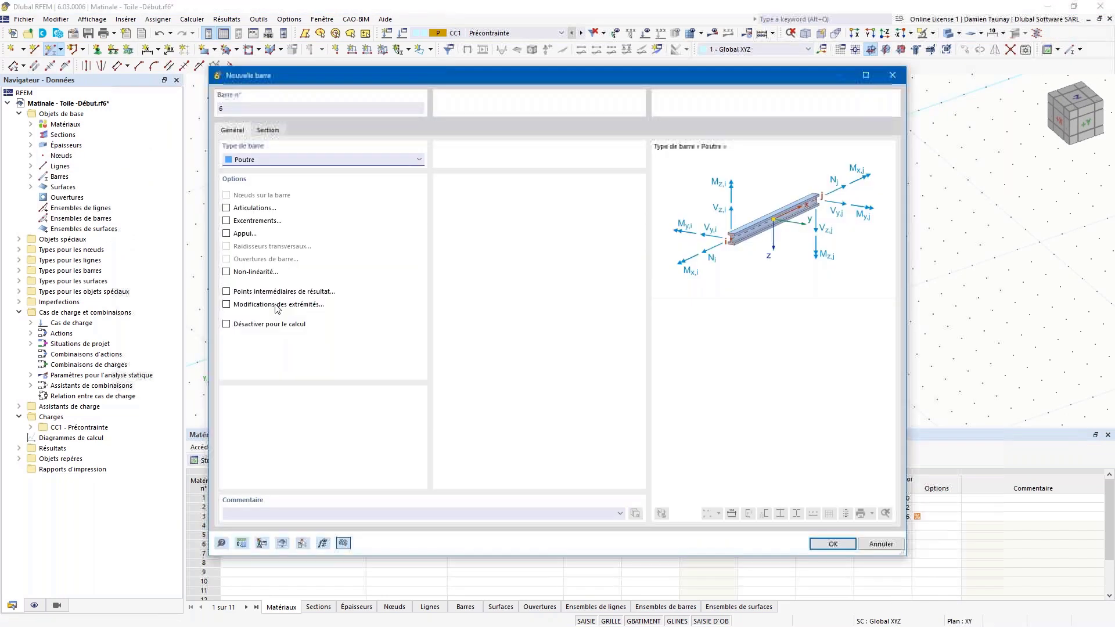
{"action": "left_click", "coordinate": [262, 160]}
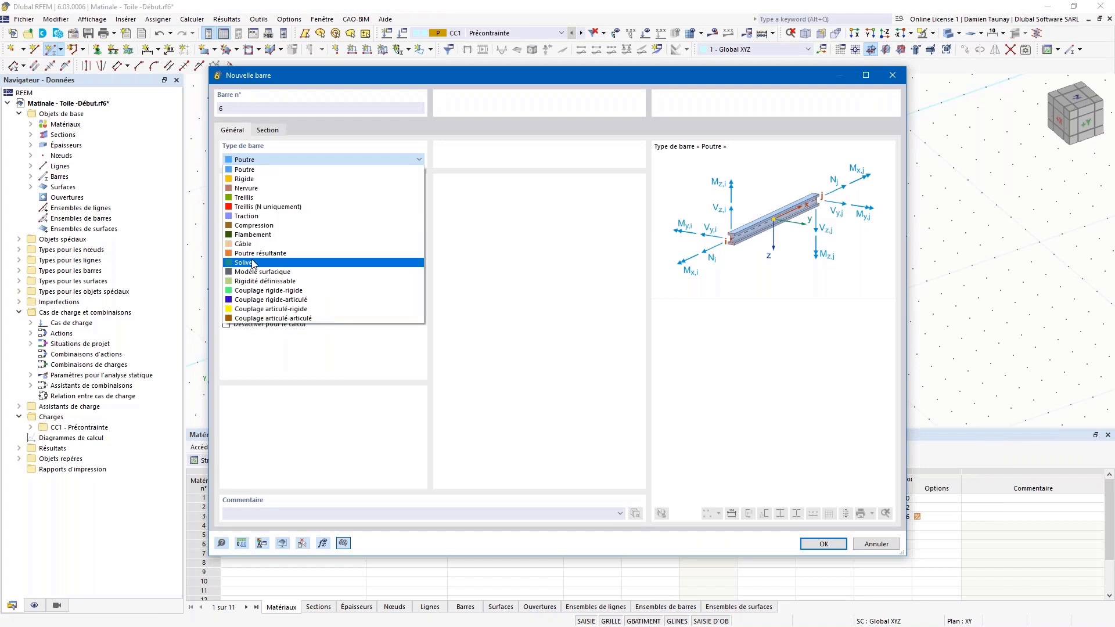
{"action": "left_click", "coordinate": [244, 244]}
{"action": "left_click", "coordinate": [268, 130]}
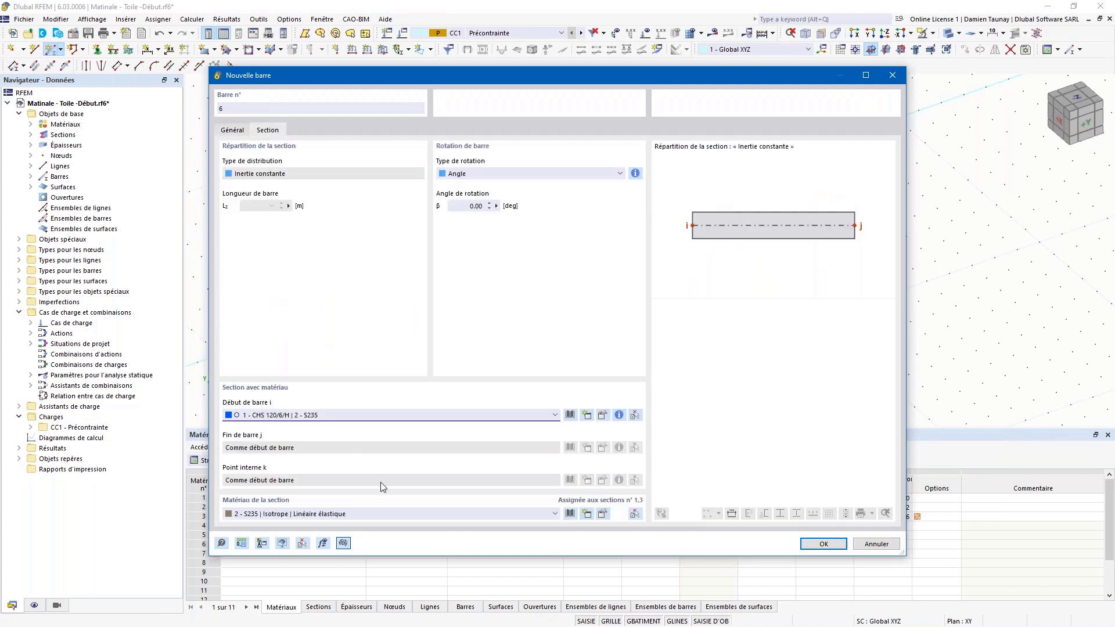
{"action": "left_click", "coordinate": [338, 415]}
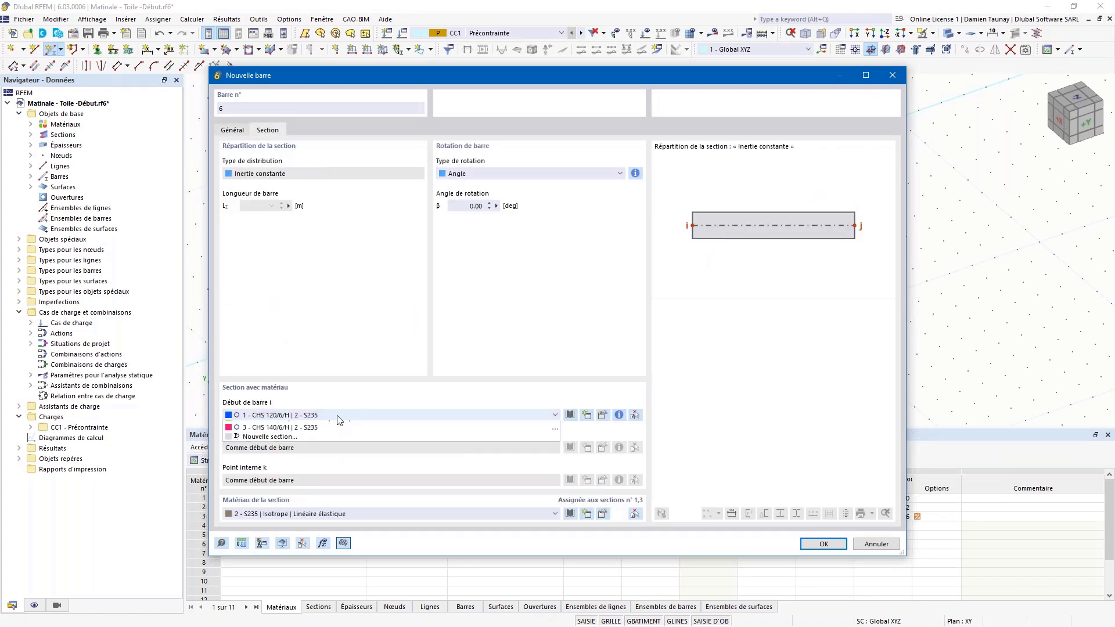
{"action": "left_click", "coordinate": [323, 439]}
{"action": "left_click", "coordinate": [821, 544]}
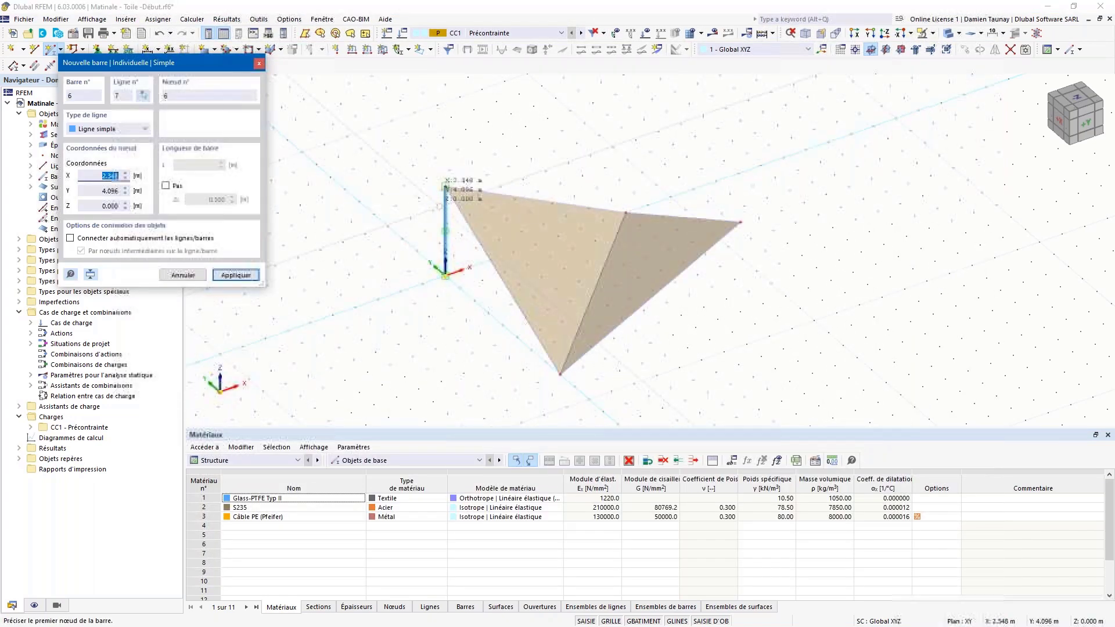
Step: Draw two stays from the mast top to (-4, 0, 0) and (0, 4, 0), then select the ground nodes
{"action": "left_click", "coordinate": [444, 187]}
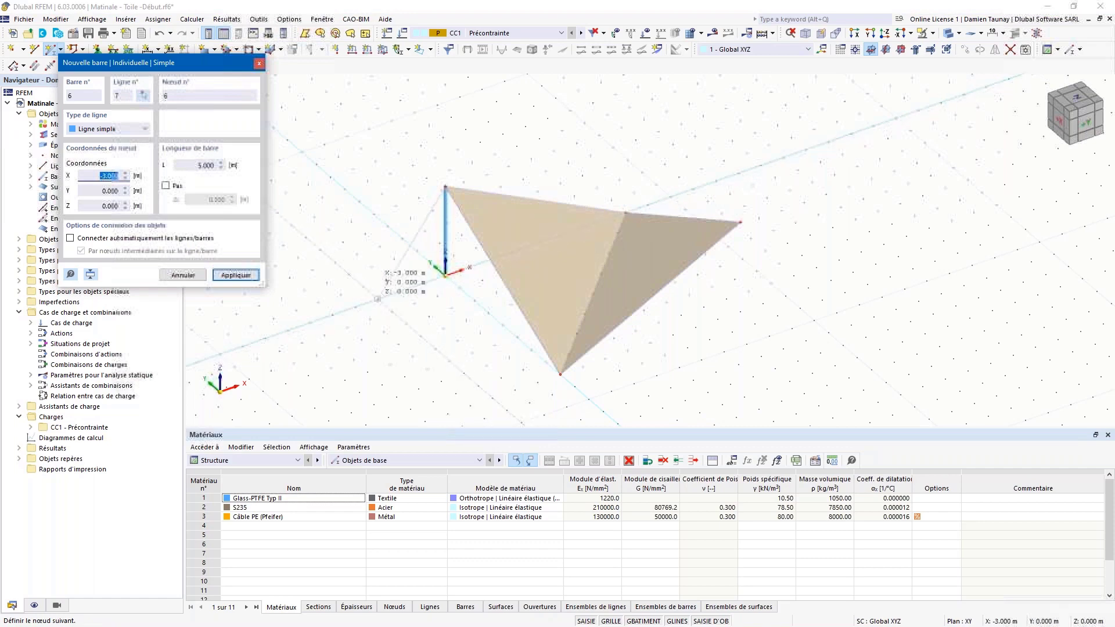
{"action": "left_click", "coordinate": [355, 307]}
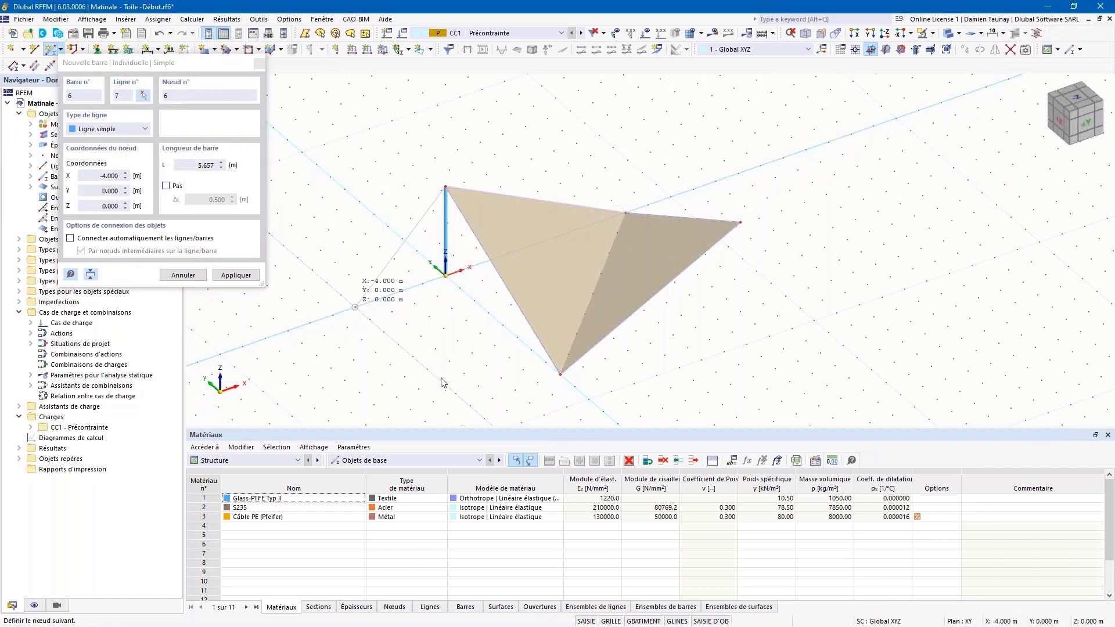
{"action": "left_click", "coordinate": [444, 187]}
{"action": "left_click", "coordinate": [388, 225]}
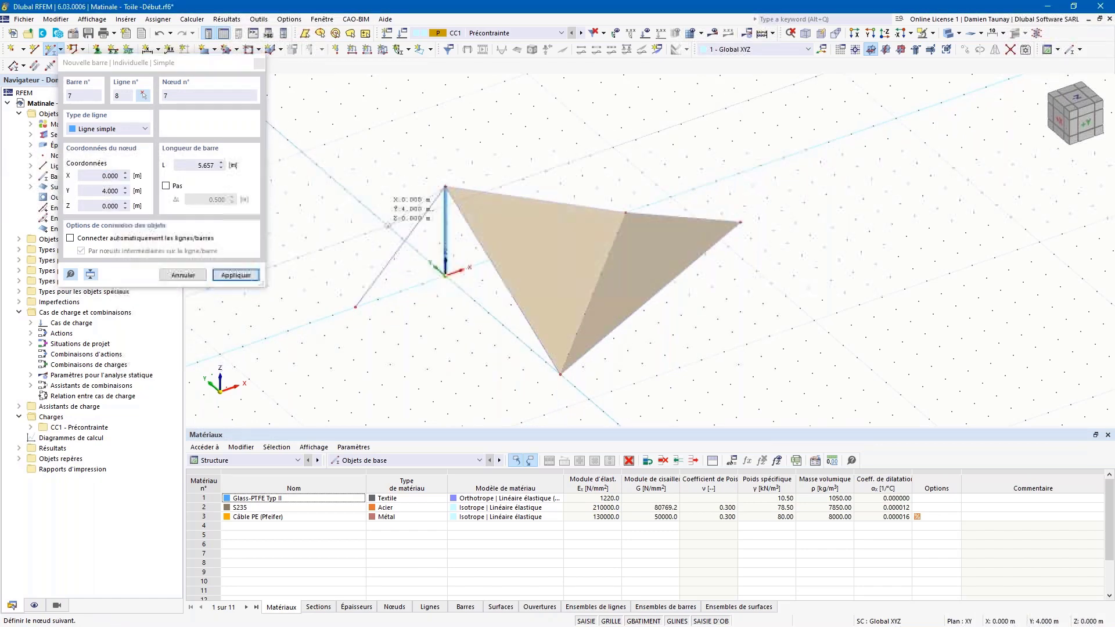
{"action": "middle_click_drag", "start_coordinate": [439, 332], "coordinate": [324, 276], "text": "ctrl"}
{"action": "left_click_drag", "start_coordinate": [323, 273], "coordinate": [550, 363]}
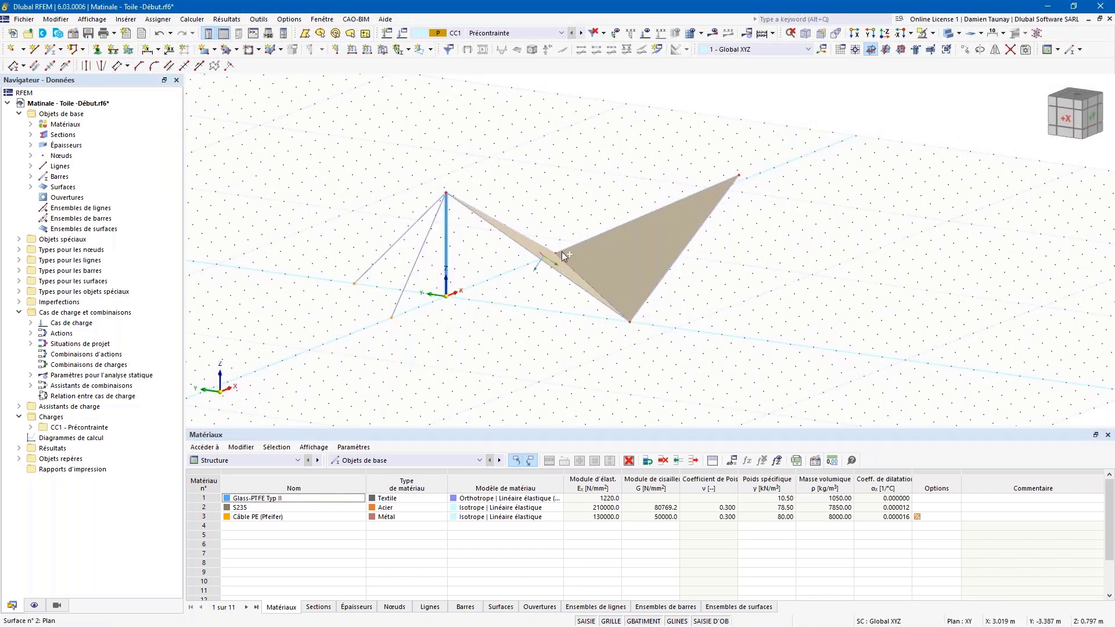
Step: Add nodal supports to the mast foot and cable foot nodes
{"action": "left_click_drag", "start_coordinate": [543, 210], "coordinate": [580, 284], "text": "ctrl"}
{"action": "left_click_drag", "start_coordinate": [574, 323], "coordinate": [686, 342], "text": "ctrl"}
{"action": "left_click_drag", "start_coordinate": [568, 309], "coordinate": [703, 356], "text": "ctrl"}
{"action": "left_click", "coordinate": [98, 51]}
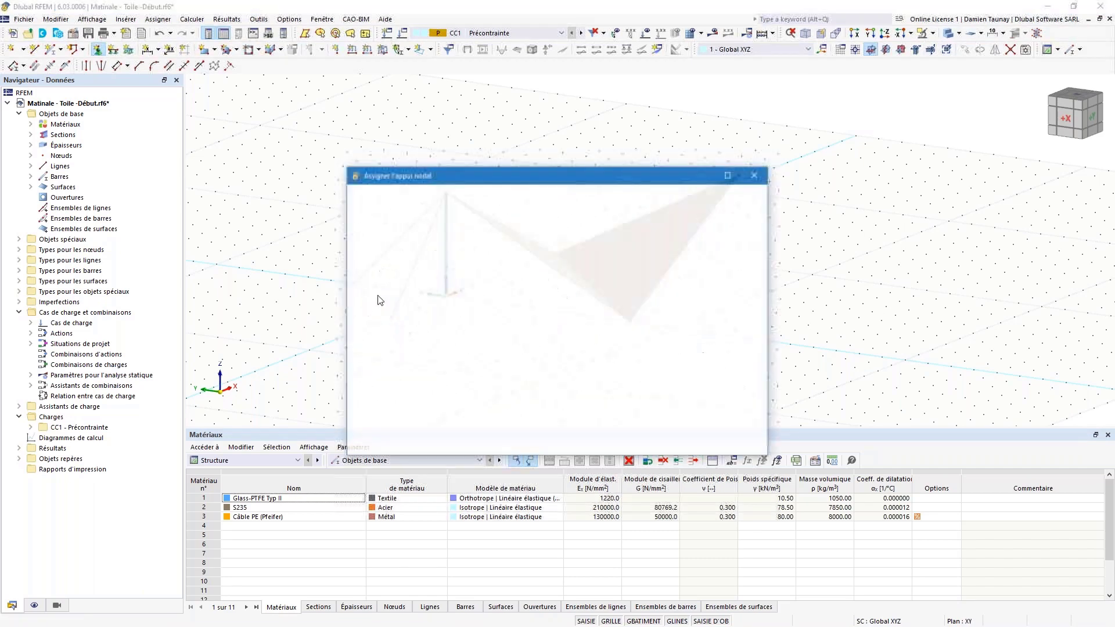
{"action": "left_click", "coordinate": [634, 445]}
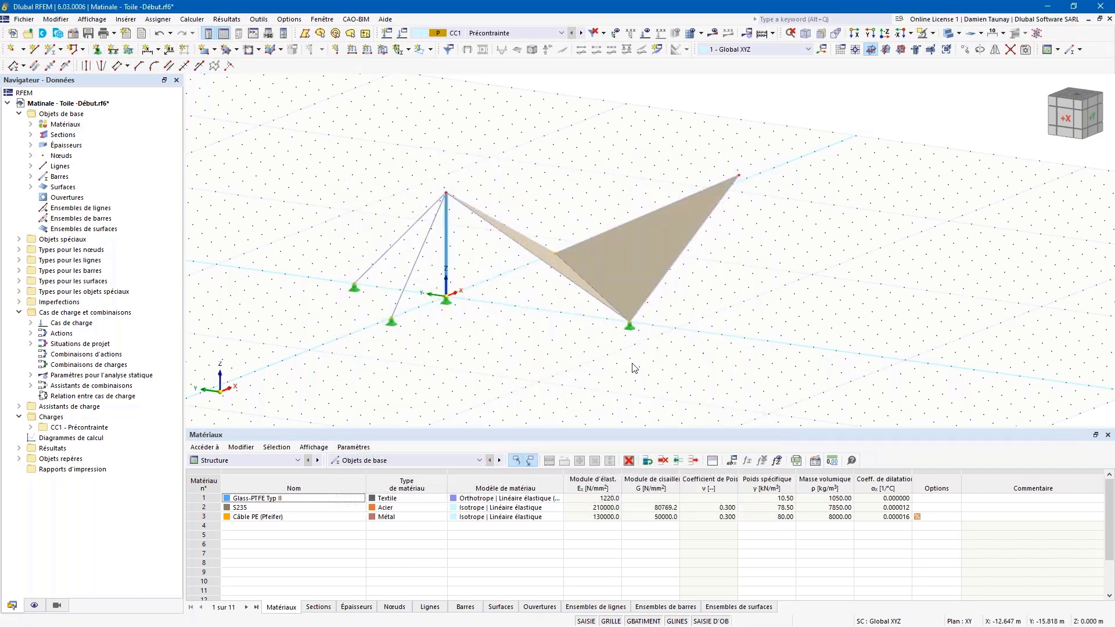
Step: Copy the mast and its two guy cables rotated 180° about point (4, -4, 0)
{"action": "left_click_drag", "start_coordinate": [310, 149], "coordinate": [471, 386]}
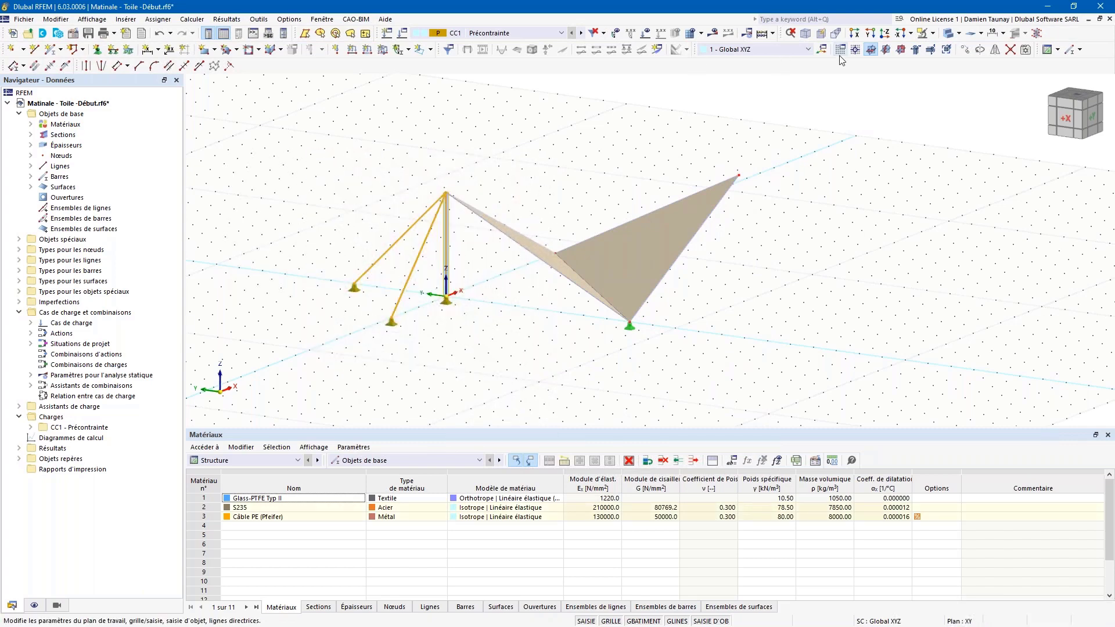
{"action": "left_click", "coordinate": [980, 49]}
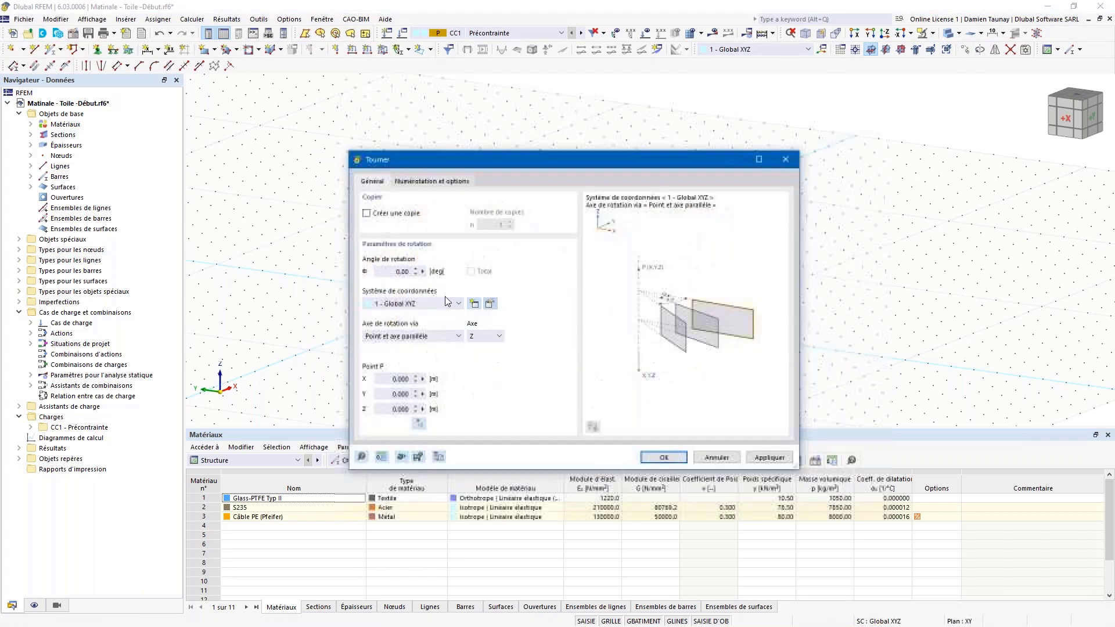
{"action": "left_click", "coordinate": [367, 213]}
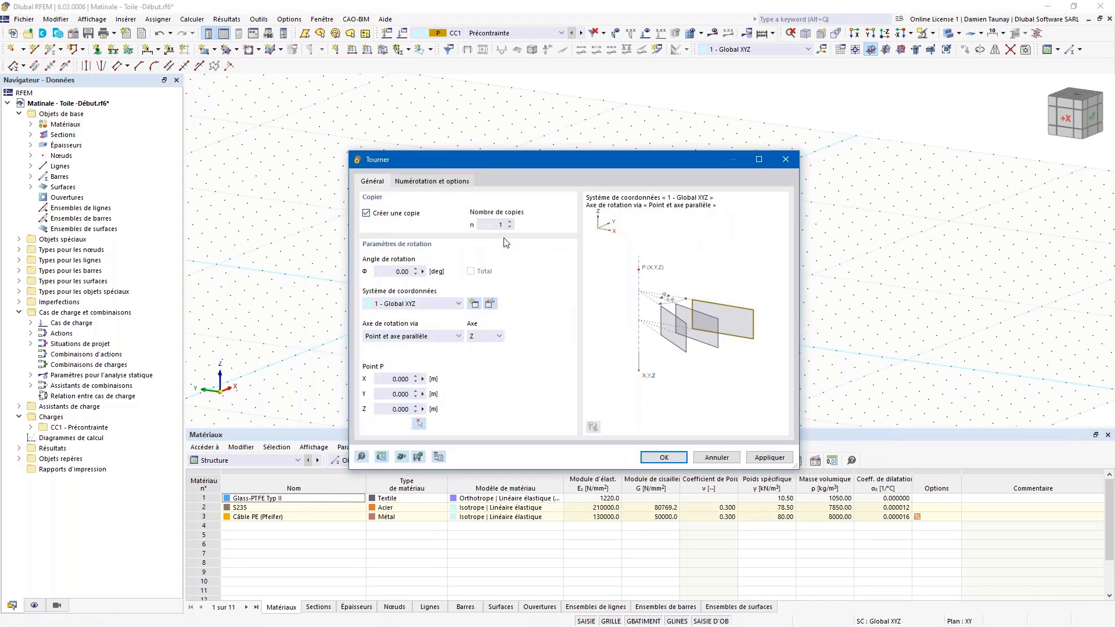
{"action": "double_click", "coordinate": [493, 226]}
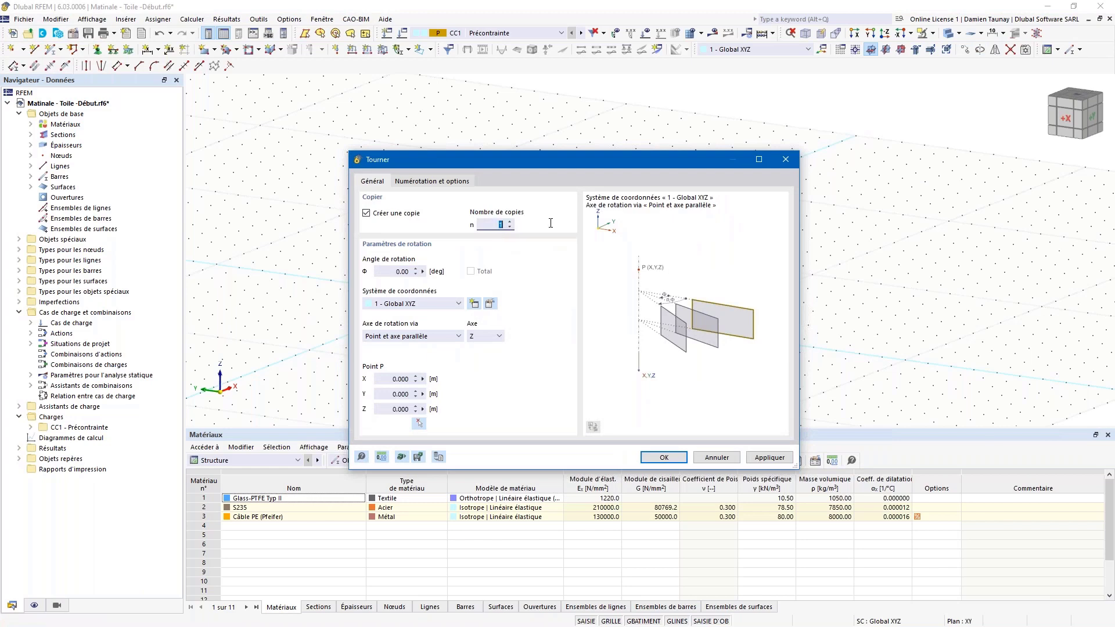
{"action": "left_click", "coordinate": [419, 424]}
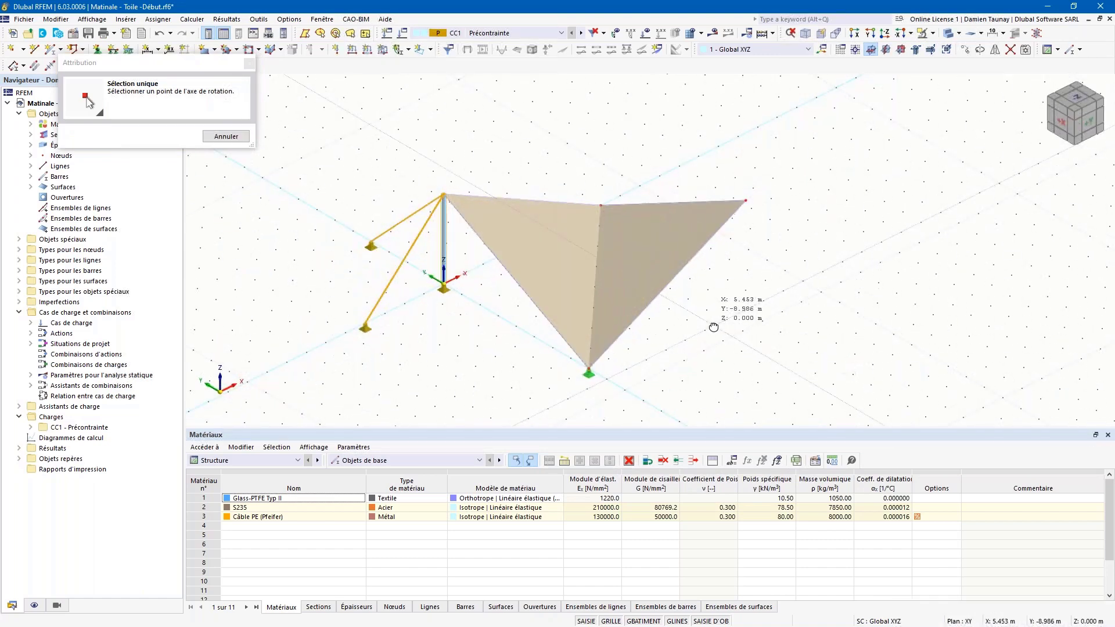
{"action": "key", "text": "Escape"}
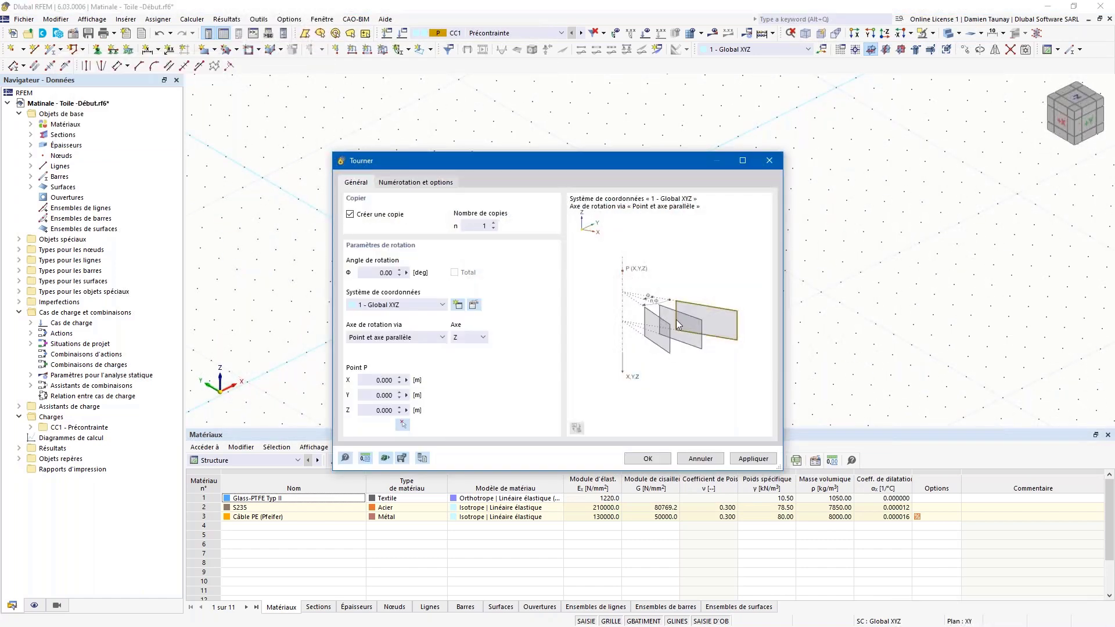
{"action": "left_click", "coordinate": [407, 423]}
{"action": "left_click", "coordinate": [594, 288]}
{"action": "left_click", "coordinate": [383, 272]}
{"action": "left_click", "coordinate": [648, 459]}
{"action": "middle_click_drag", "start_coordinate": [703, 358], "coordinate": [692, 335], "text": "ctrl"}
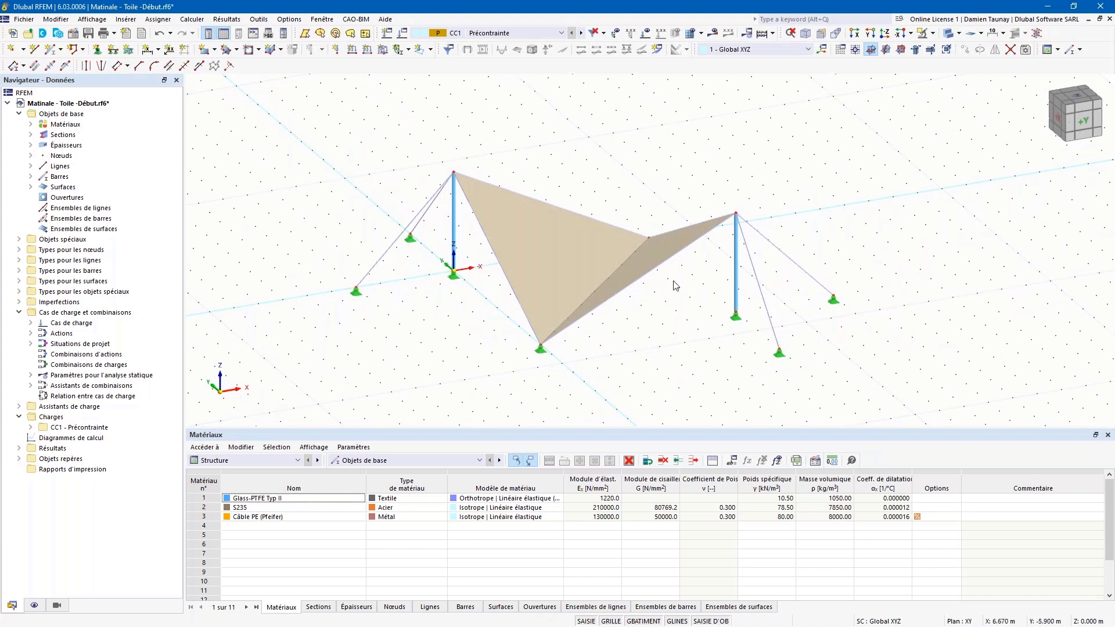
{"action": "left_click", "coordinate": [402, 34]}
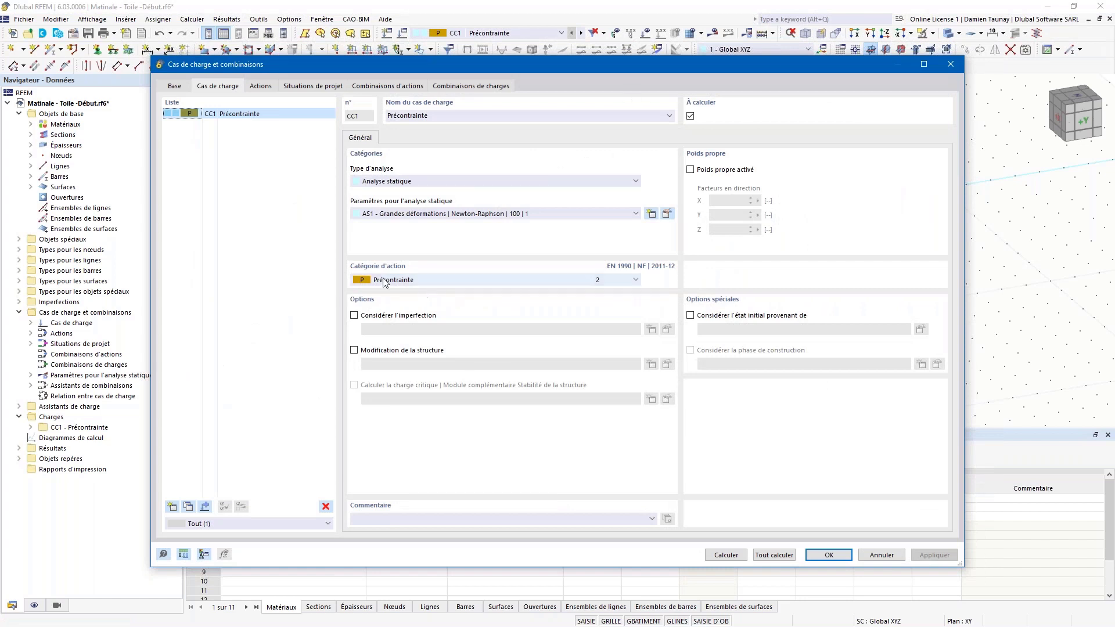
{"action": "left_click", "coordinate": [402, 273]}
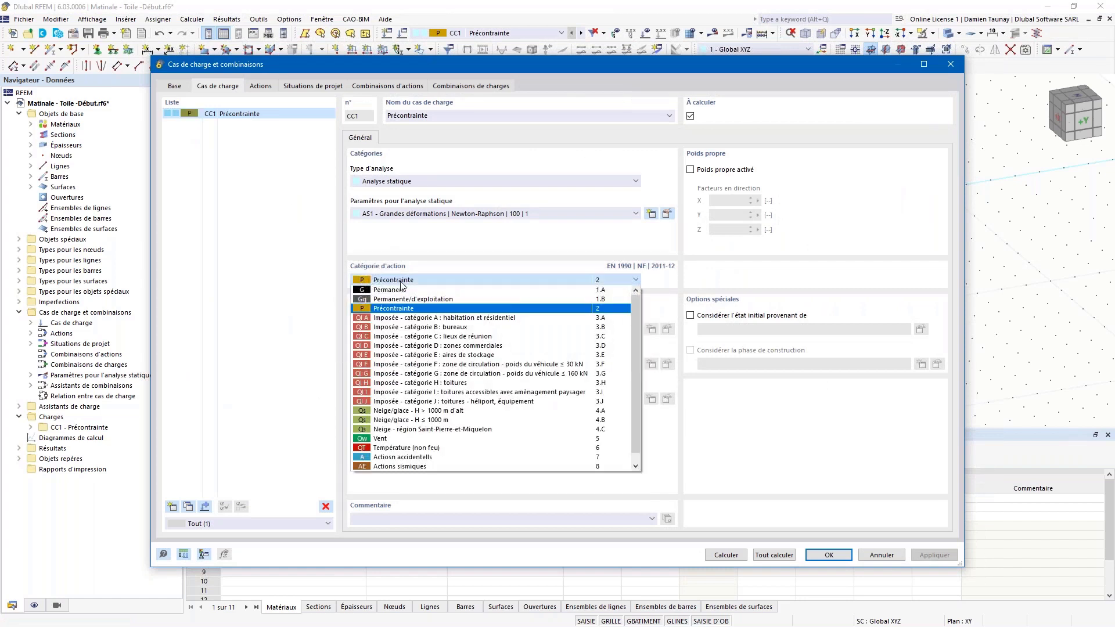
{"action": "left_click", "coordinate": [402, 283]}
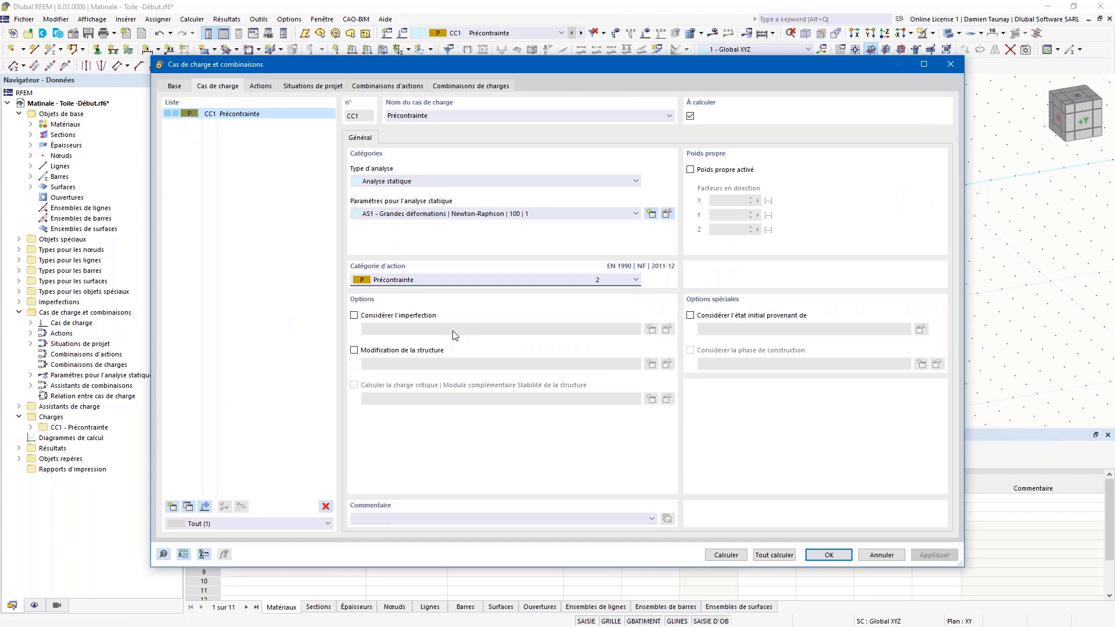
{"action": "left_click", "coordinate": [842, 555]}
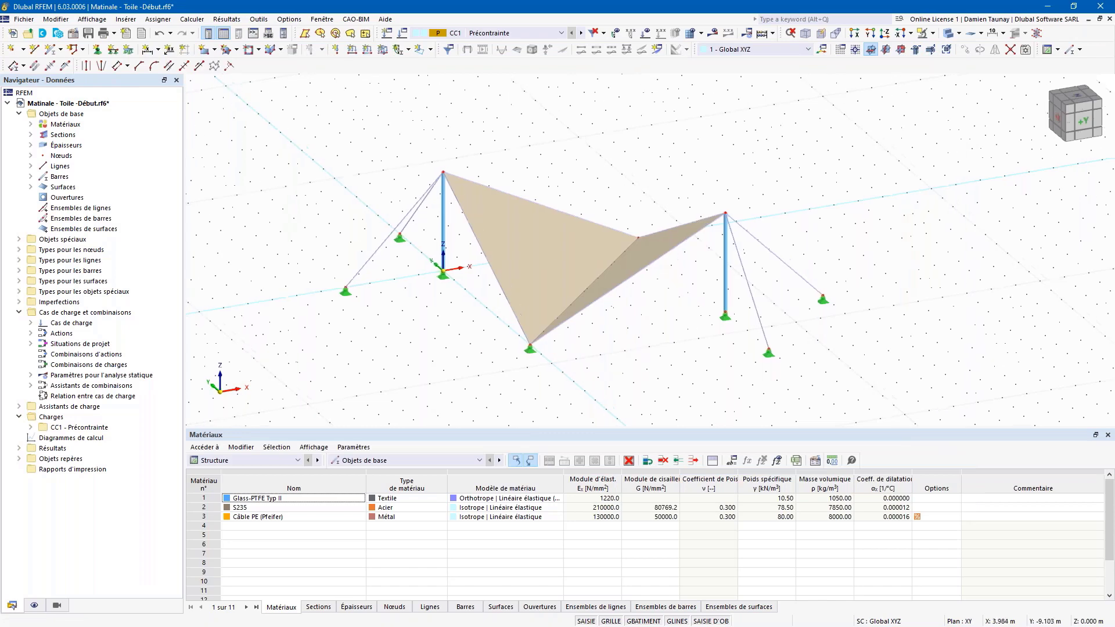
Step: Start a form-finding surface load and keep the Standard calculation method
{"action": "left_click", "coordinate": [383, 49]}
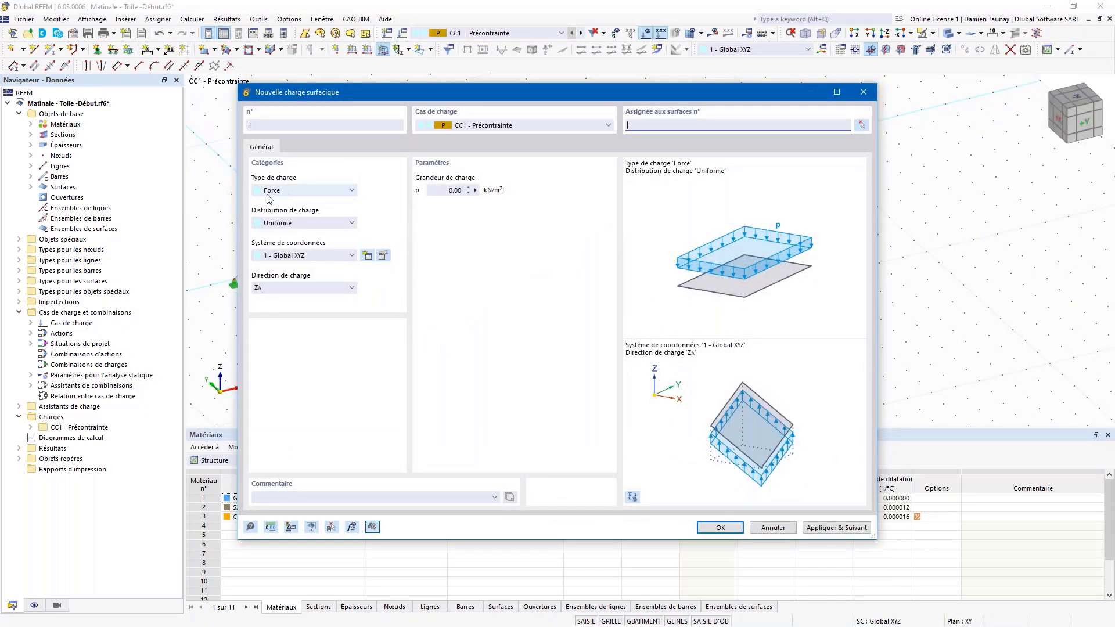
{"action": "left_click", "coordinate": [284, 191]}
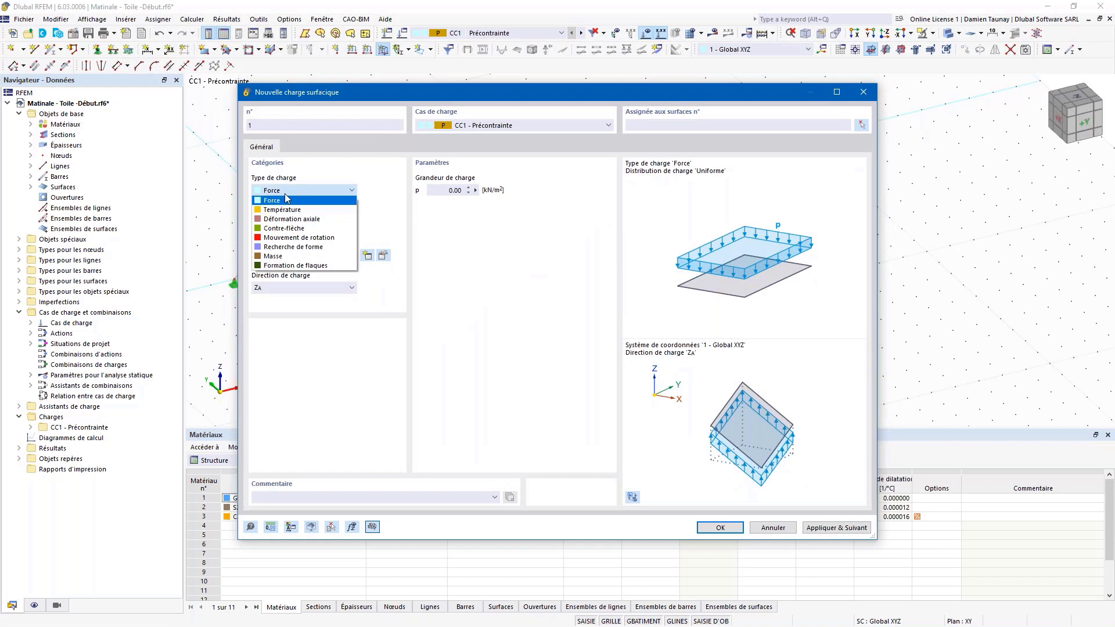
{"action": "left_click", "coordinate": [293, 247]}
{"action": "left_click", "coordinate": [452, 191]}
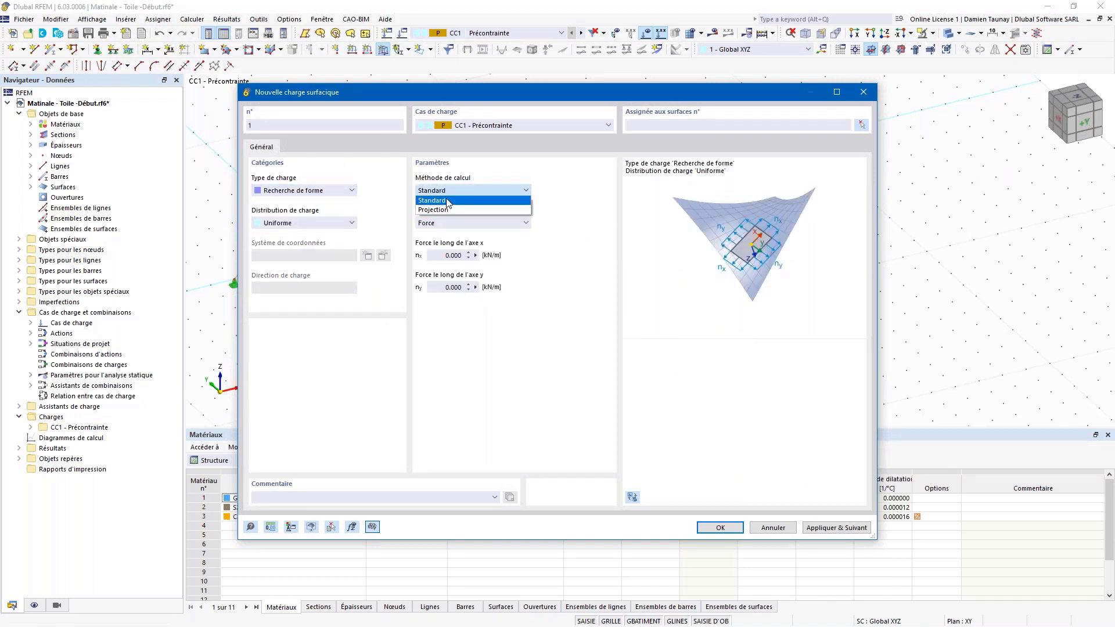
{"action": "left_click", "coordinate": [450, 212]}
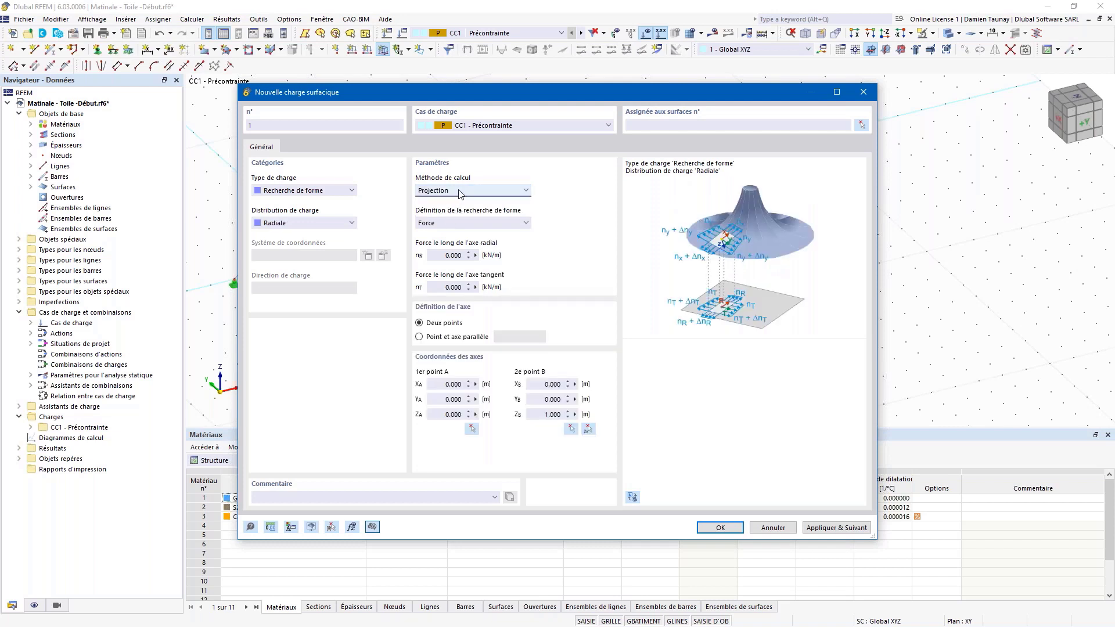
{"action": "left_click", "coordinate": [460, 192]}
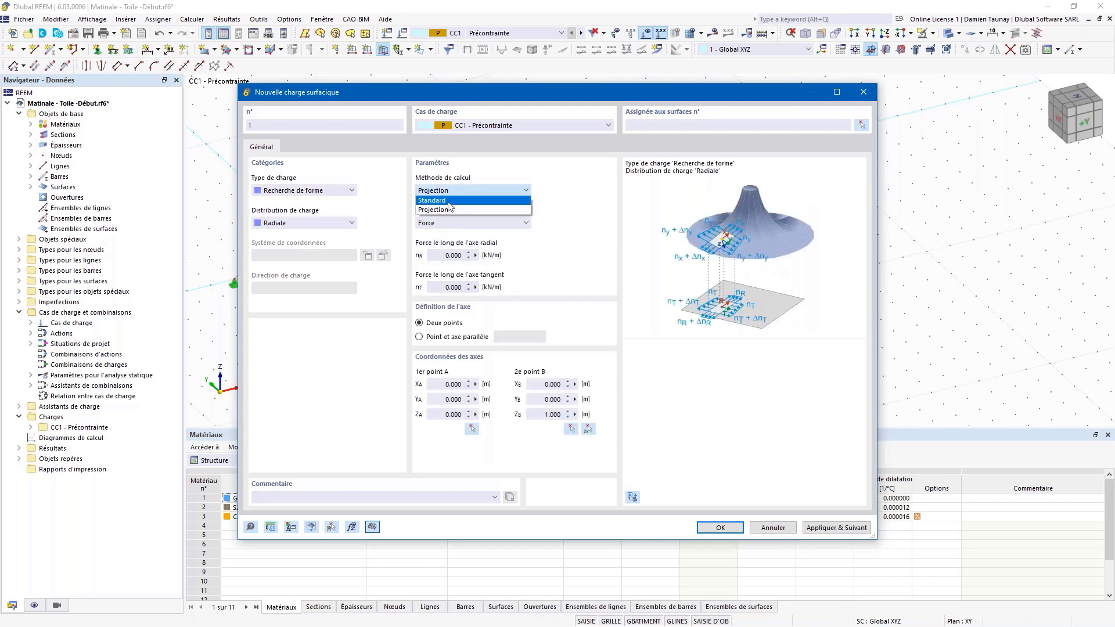
{"action": "left_click", "coordinate": [450, 200]}
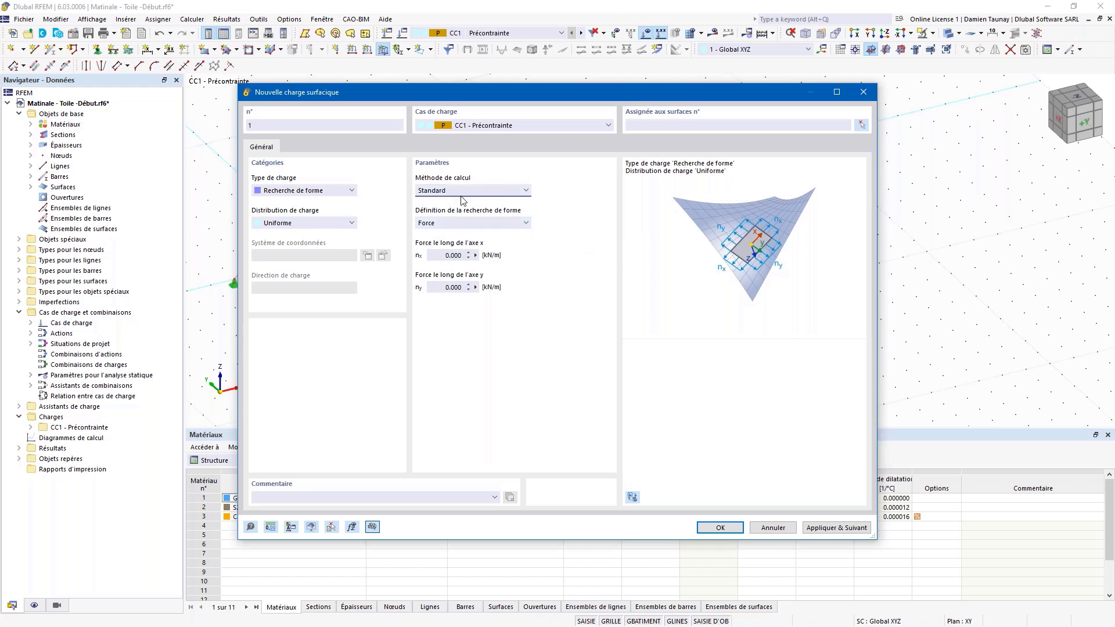
{"action": "left_click", "coordinate": [465, 193]}
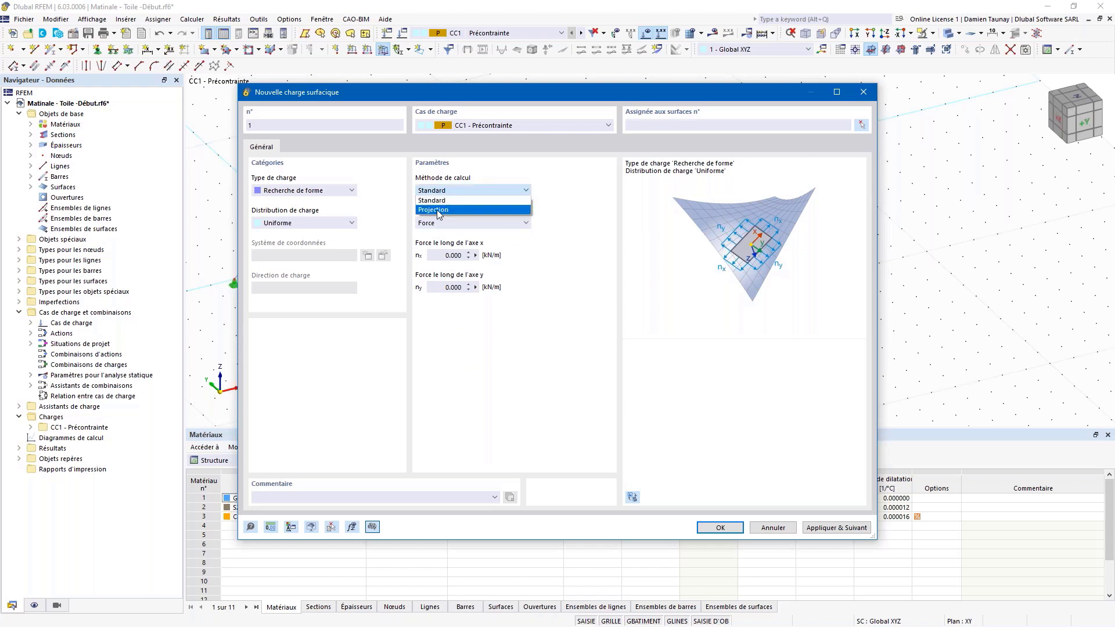
{"action": "left_click", "coordinate": [440, 200]}
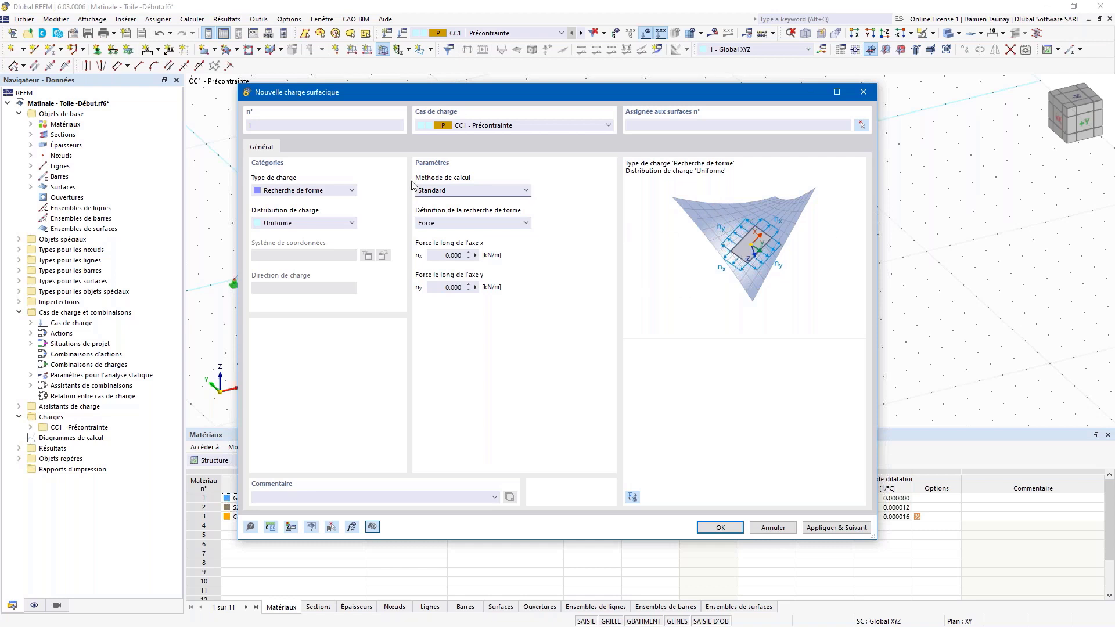
{"action": "left_click", "coordinate": [493, 190]}
{"action": "left_click", "coordinate": [458, 215]}
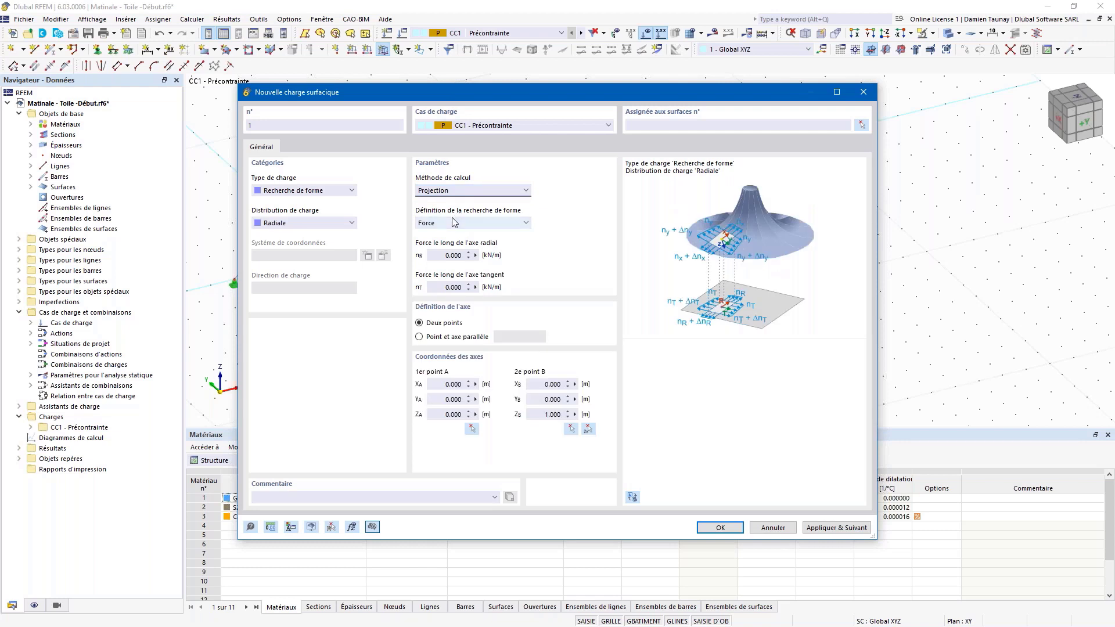
{"action": "left_click", "coordinate": [464, 190]}
{"action": "left_click", "coordinate": [459, 204]}
Step: Set nx = ny = 1 kN/m and apply the load to both membrane surfaces
{"action": "left_click", "coordinate": [453, 255]}
{"action": "type", "text": "1"}
{"action": "left_click", "coordinate": [446, 288]}
{"action": "type", "text": "1"}
{"action": "left_click", "coordinate": [735, 528]}
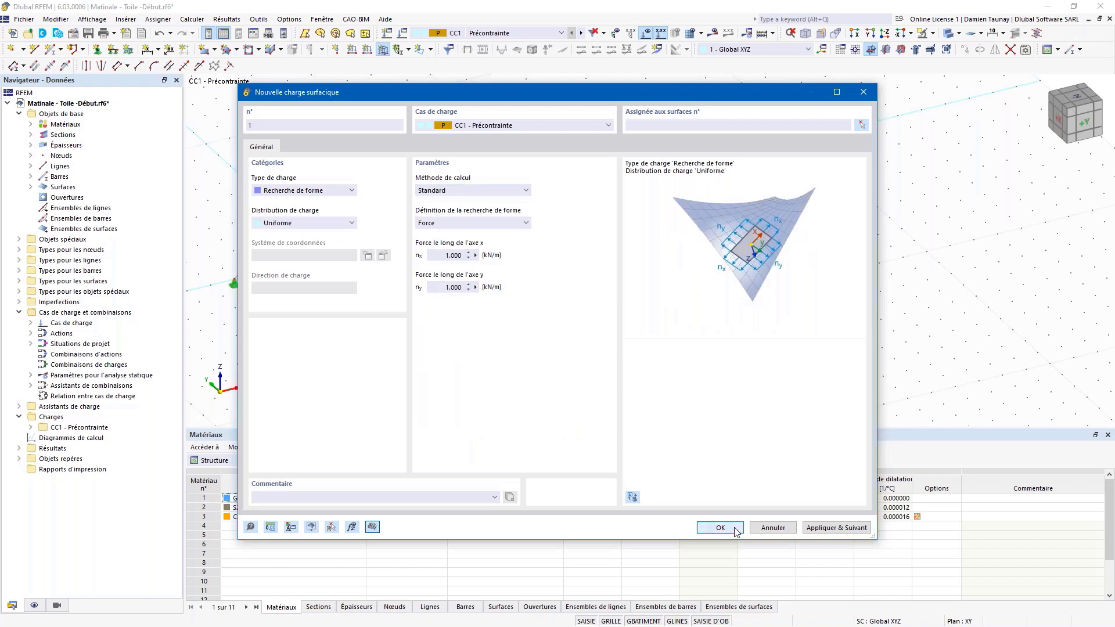
{"action": "left_click", "coordinate": [392, 243]}
{"action": "left_click", "coordinate": [529, 236]}
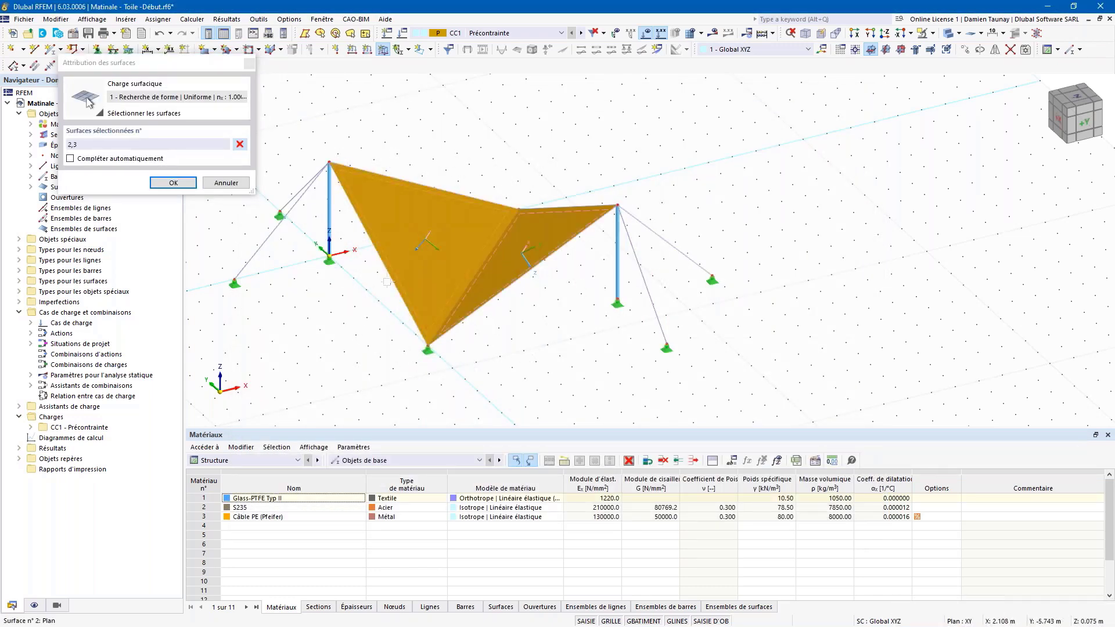
{"action": "left_click", "coordinate": [176, 182]}
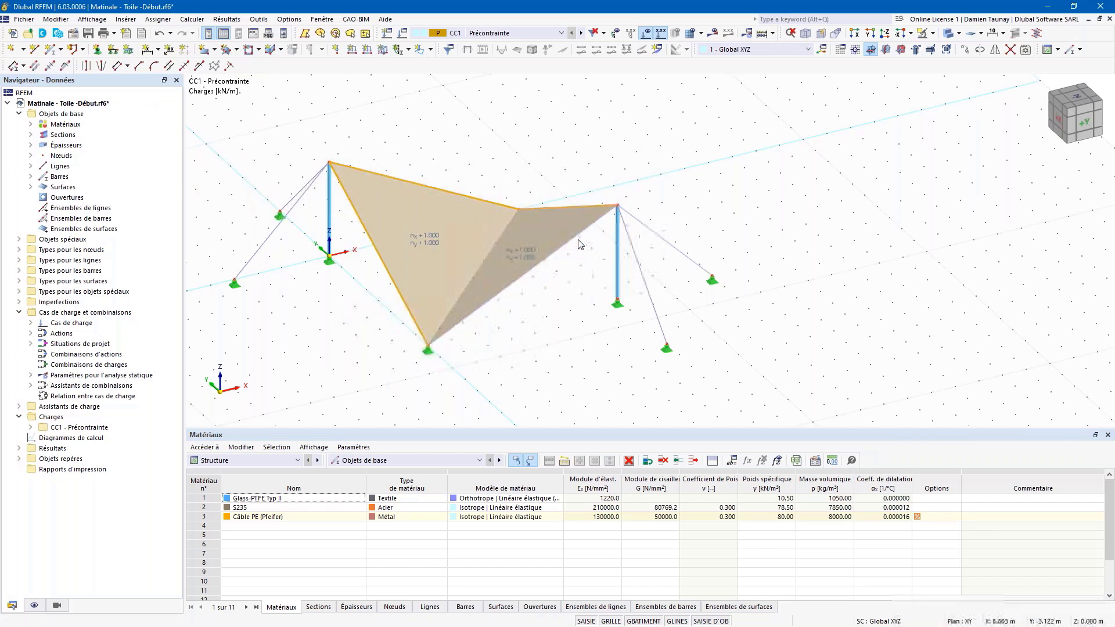
{"action": "left_click", "coordinate": [368, 49]}
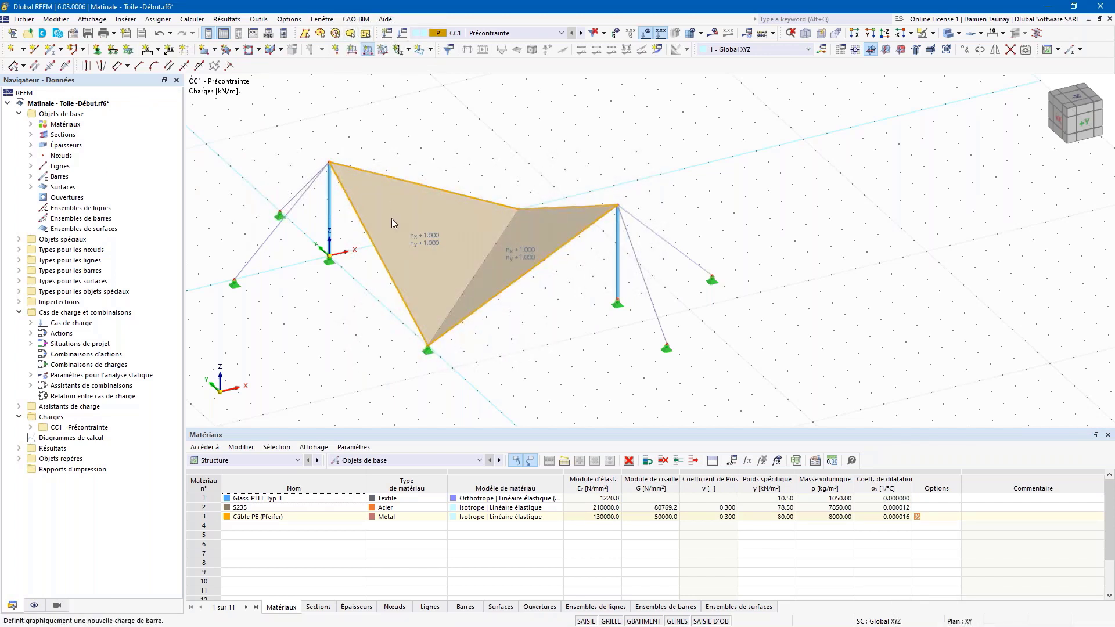
Step: Apply a geometric form-finding member load with a relative sag of 3 % to the membrane edges
{"action": "left_click", "coordinate": [375, 225]}
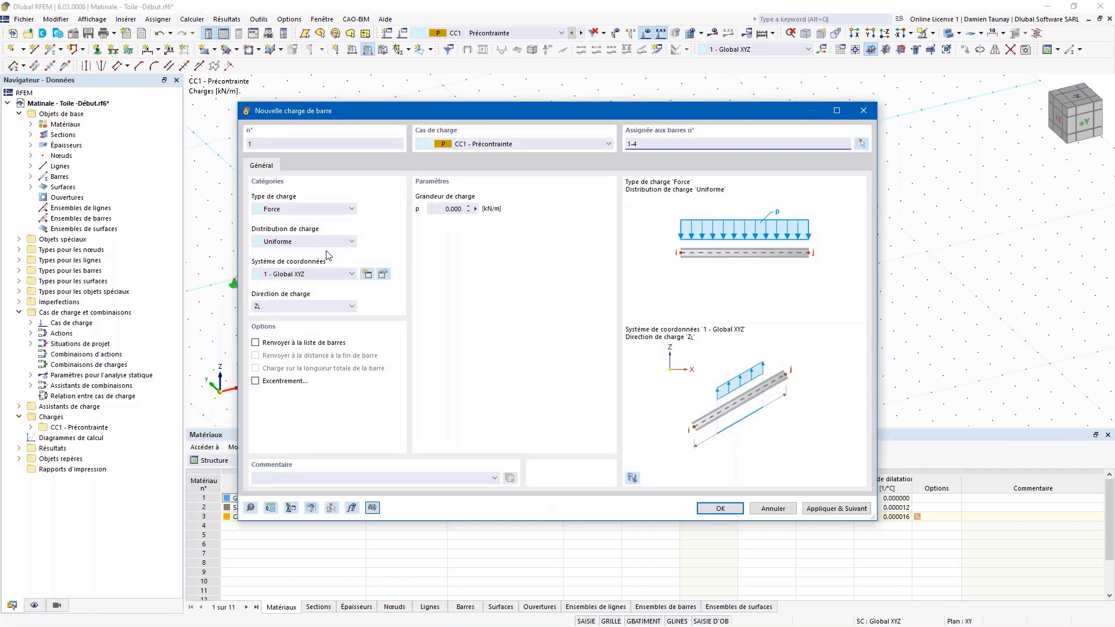
{"action": "left_click", "coordinate": [327, 209]}
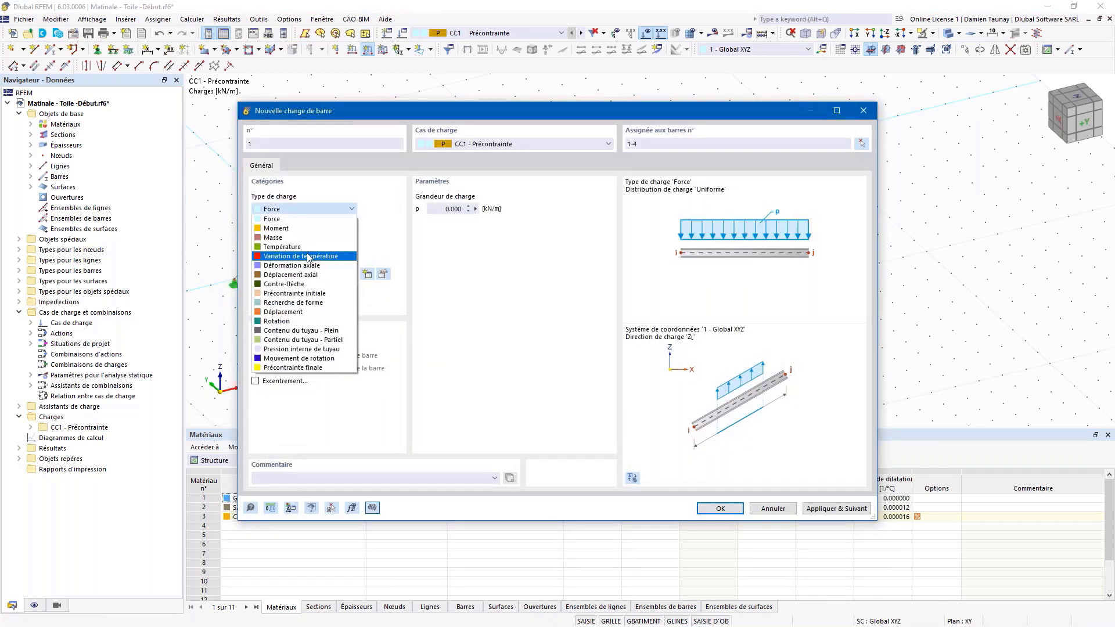
{"action": "left_click", "coordinate": [295, 302]}
{"action": "left_click", "coordinate": [448, 210]}
{"action": "left_click", "coordinate": [450, 220]}
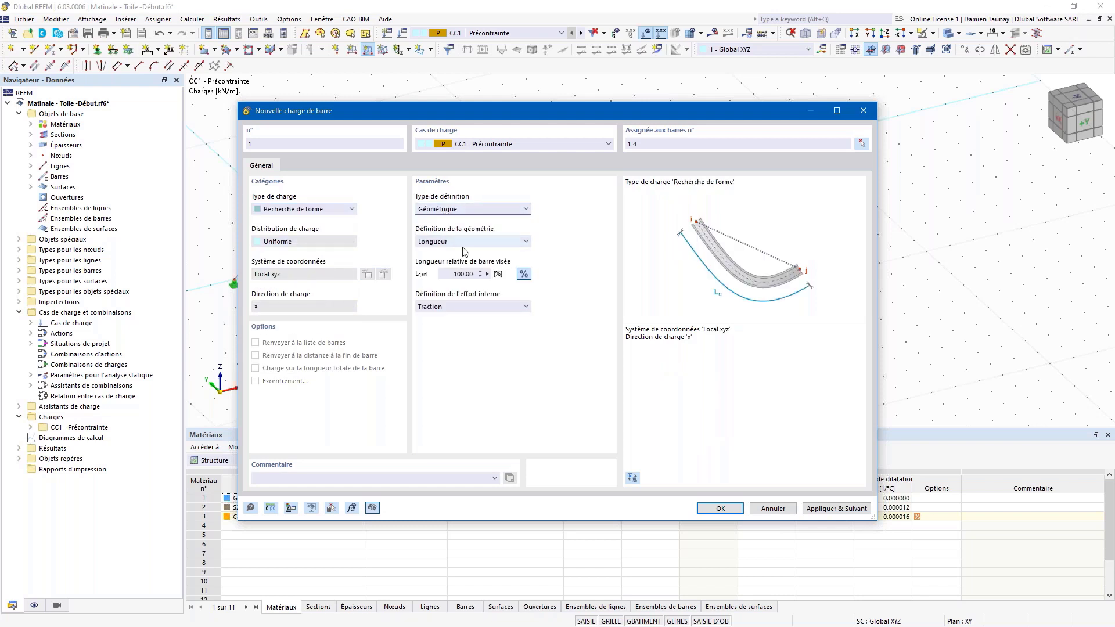
{"action": "left_click", "coordinate": [464, 241]}
{"action": "left_click", "coordinate": [450, 270]}
{"action": "left_click", "coordinate": [480, 274]}
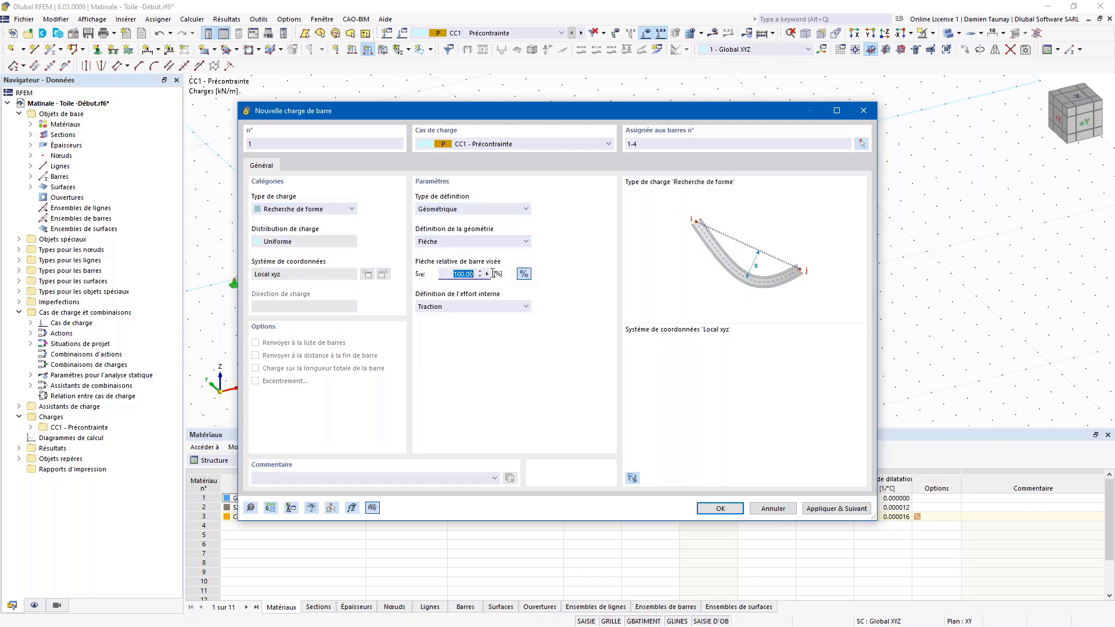
{"action": "type", "text": "3"}
{"action": "left_click", "coordinate": [717, 507]}
Step: Select the four guy cables, two on each side
{"action": "left_click", "coordinate": [560, 350]}
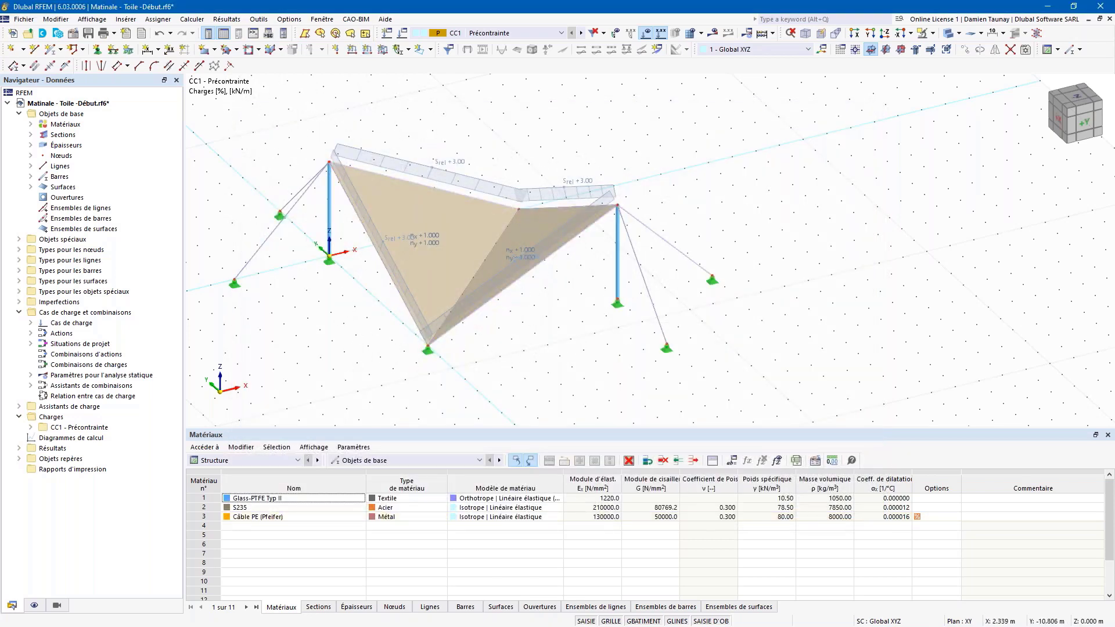
{"action": "middle_click_drag", "start_coordinate": [506, 356], "coordinate": [540, 354], "text": "ctrl"}
{"action": "left_click", "coordinate": [273, 255]}
{"action": "left_click", "coordinate": [276, 219], "text": "ctrl"}
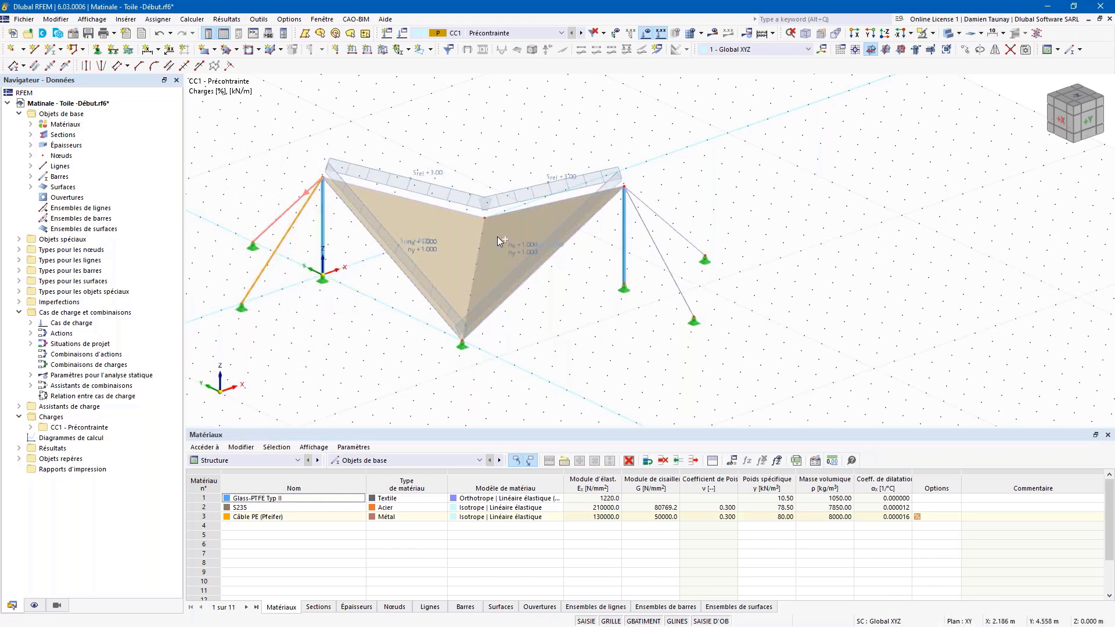
{"action": "left_click", "coordinate": [685, 239], "text": "ctrl"}
{"action": "left_click", "coordinate": [670, 272], "text": "ctrl"}
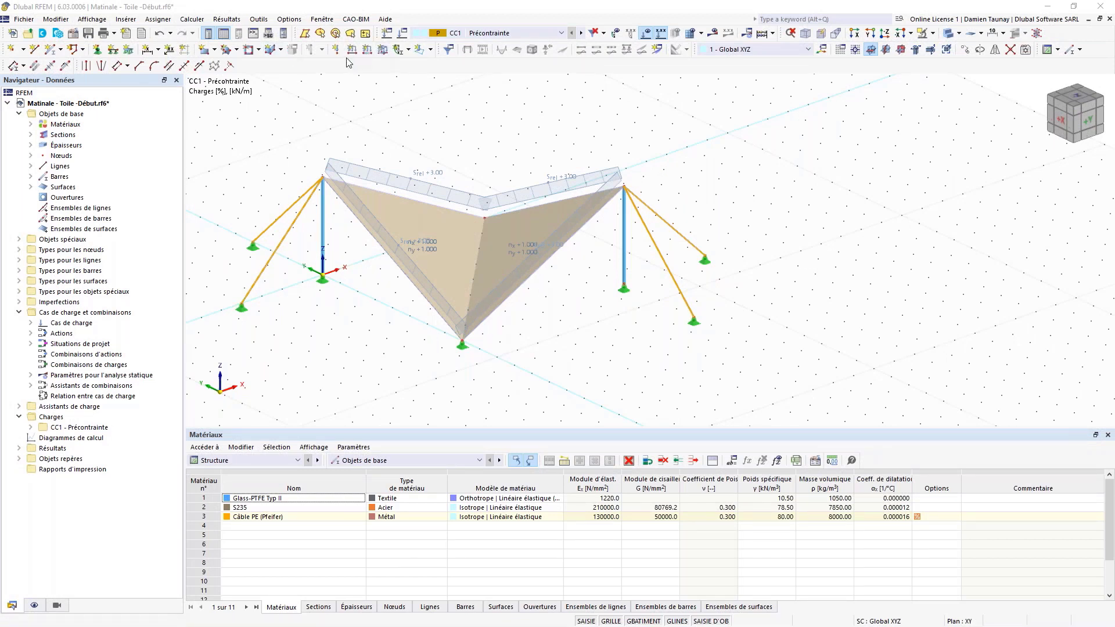
Step: Give the selected guy cables a form-finding force density of 5 kN/m
{"action": "left_click", "coordinate": [367, 52]}
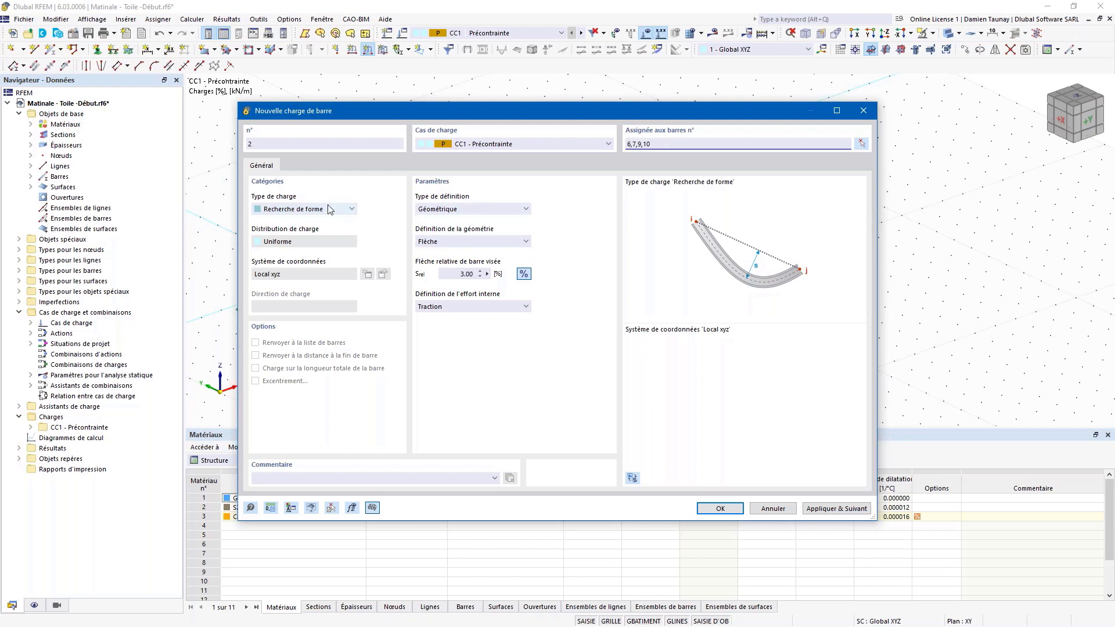
{"action": "left_click", "coordinate": [462, 210]}
{"action": "left_click", "coordinate": [449, 238]}
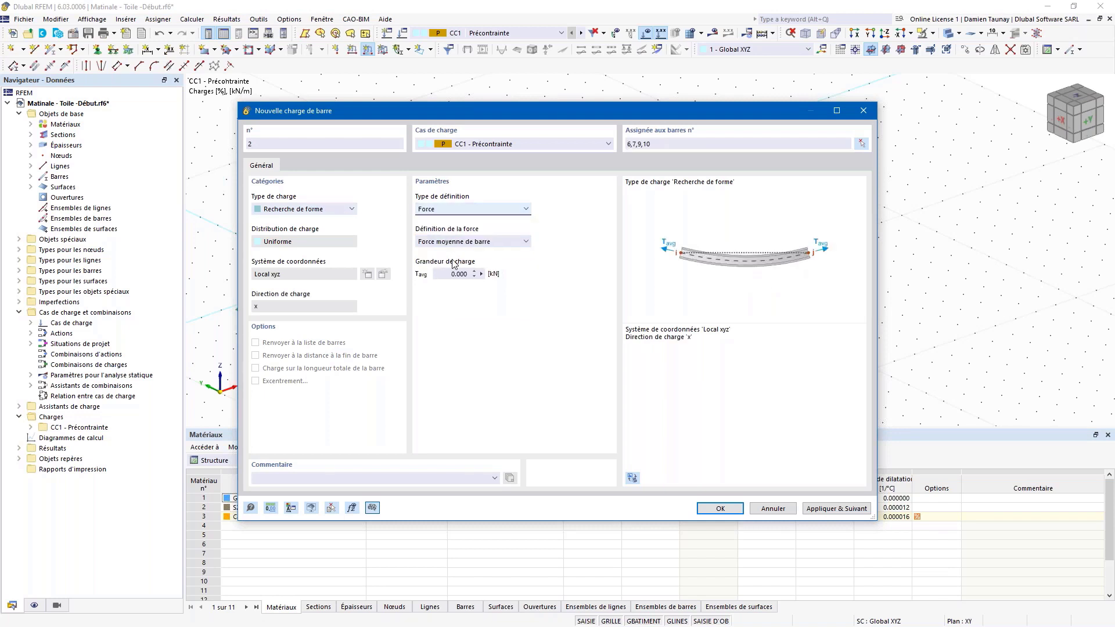
{"action": "left_click", "coordinate": [464, 243]}
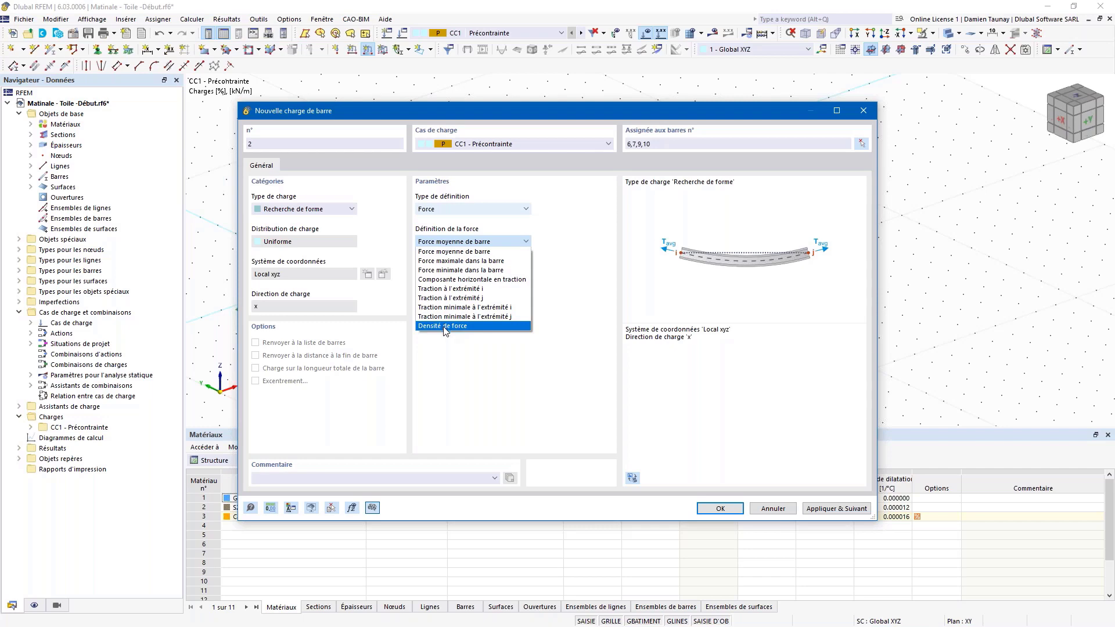
{"action": "left_click", "coordinate": [444, 325]}
{"action": "left_click", "coordinate": [452, 274]}
{"action": "type", "text": "5"}
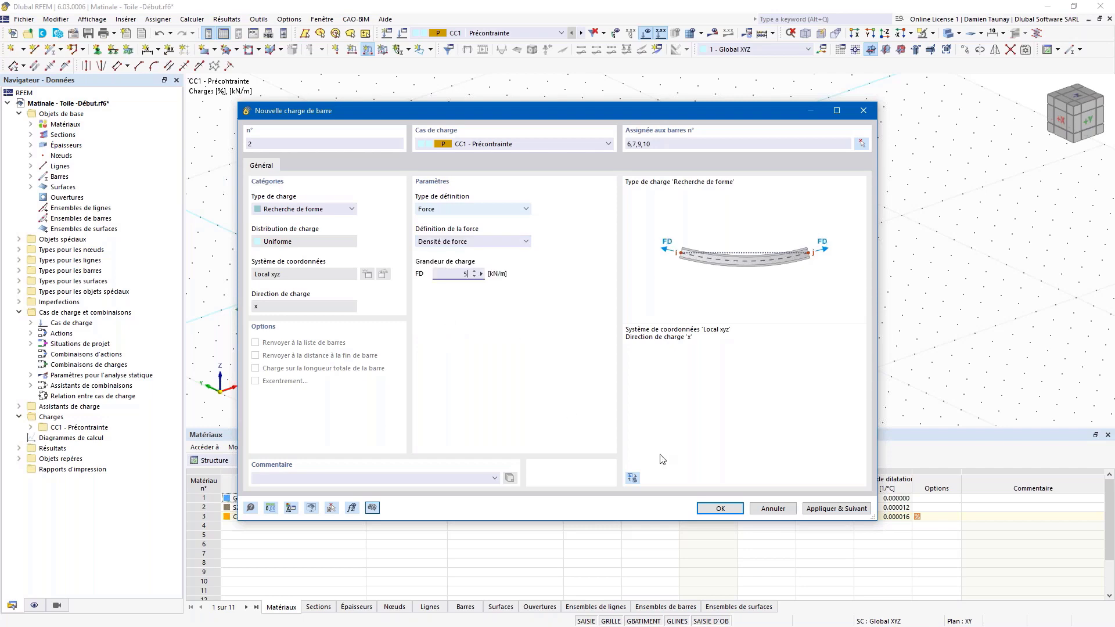
{"action": "left_click", "coordinate": [733, 509]}
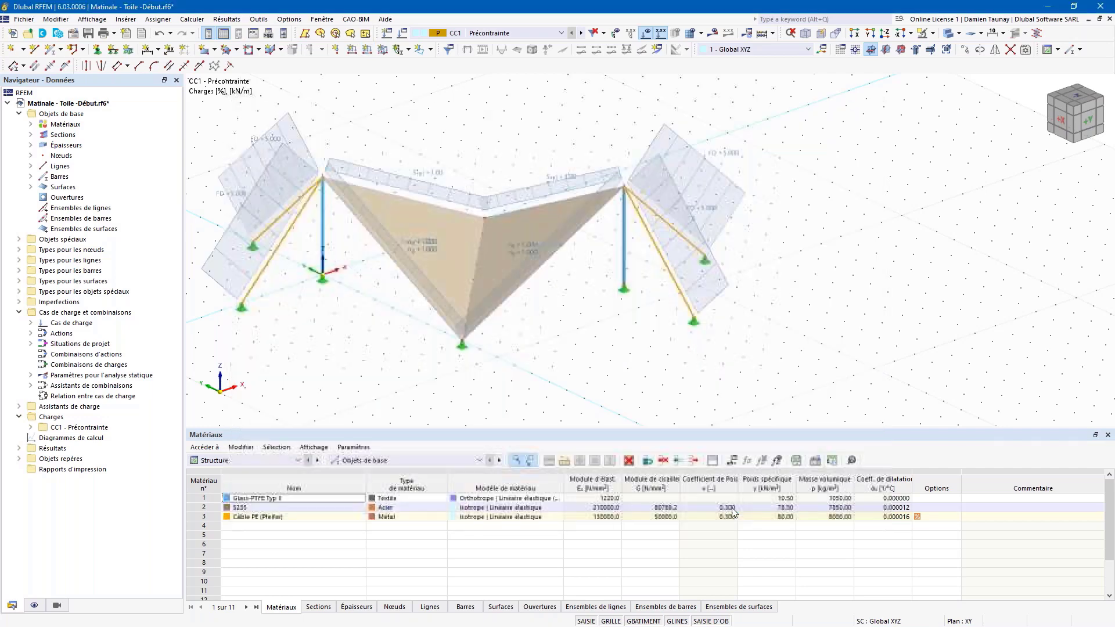
{"action": "scroll", "coordinate": [550, 343], "scroll_direction": "down", "scroll_amount": 1}
{"action": "middle_click_drag", "start_coordinate": [552, 343], "coordinate": [581, 343], "text": "ctrl"}
Step: Run Calculate all, then orbit to inspect the curved saddle membrane between the masts
{"action": "left_click", "coordinate": [713, 33]}
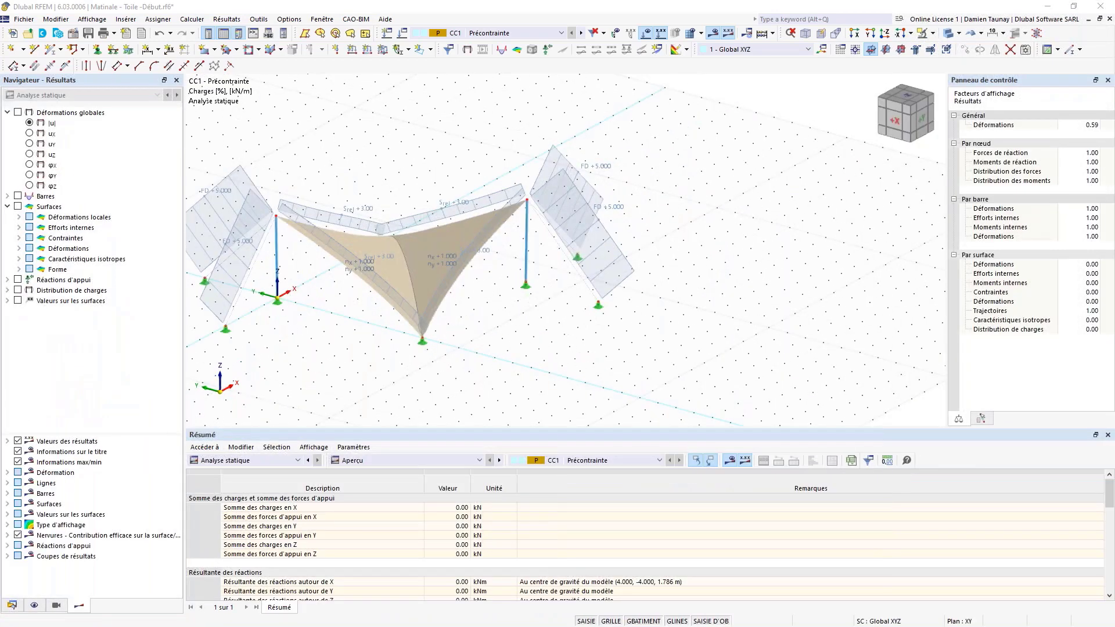
{"action": "middle_click_drag", "start_coordinate": [453, 126], "coordinate": [606, 111]}
{"action": "middle_click_drag", "start_coordinate": [555, 166], "coordinate": [443, 219], "text": "ctrl"}
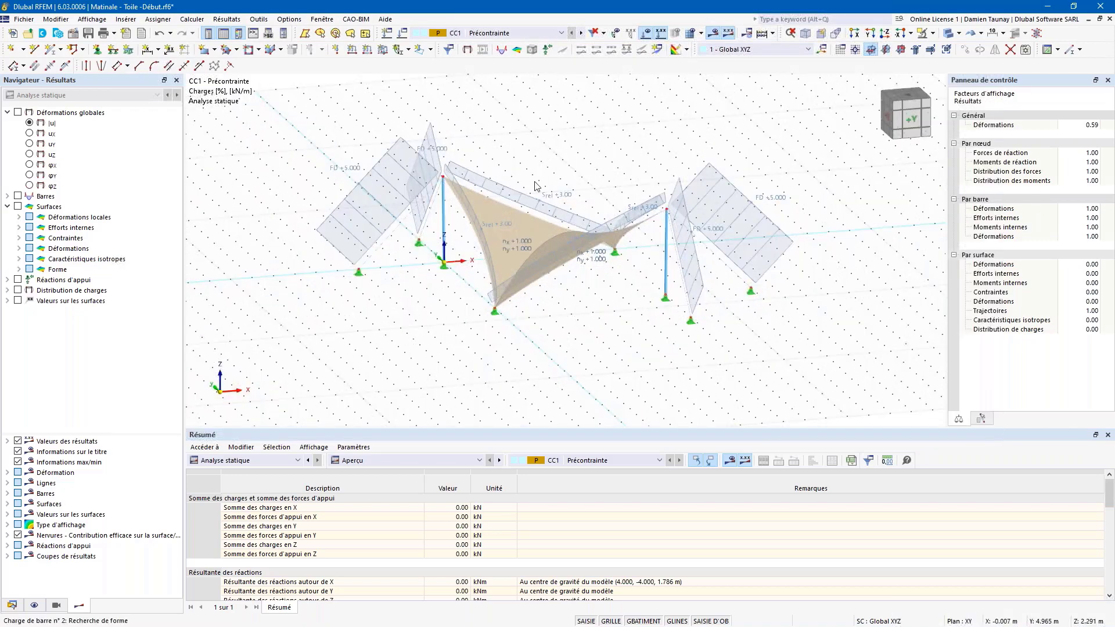
{"action": "middle_click_drag", "start_coordinate": [525, 196], "coordinate": [492, 216]}
{"action": "middle_click_drag", "start_coordinate": [568, 184], "coordinate": [474, 256], "text": "ctrl"}
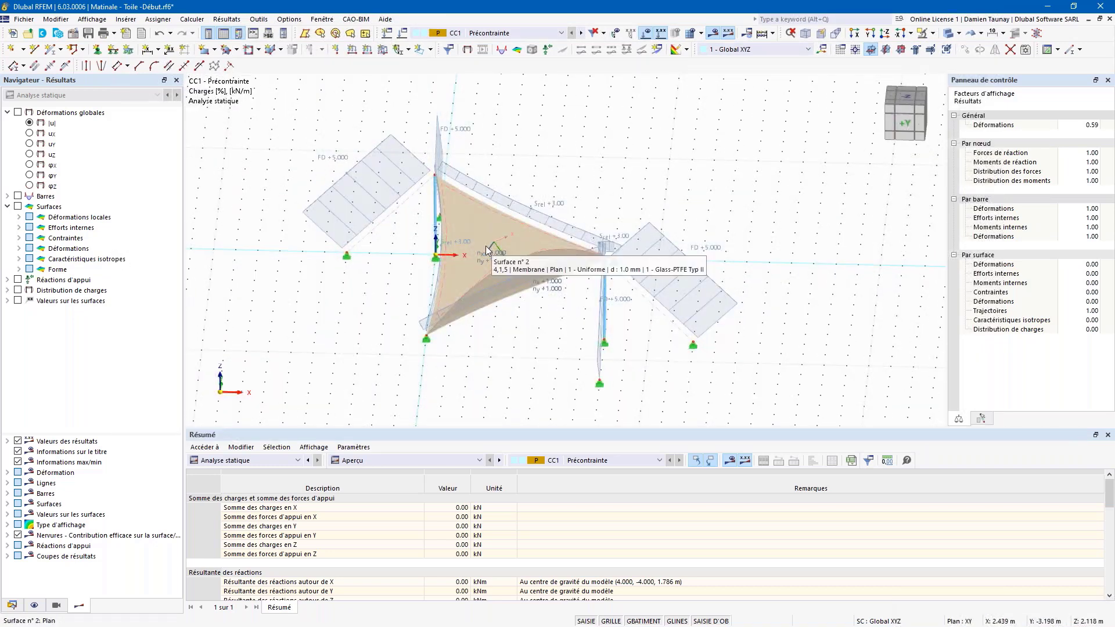
{"action": "middle_click_drag", "start_coordinate": [483, 240], "coordinate": [506, 243], "text": "ctrl"}
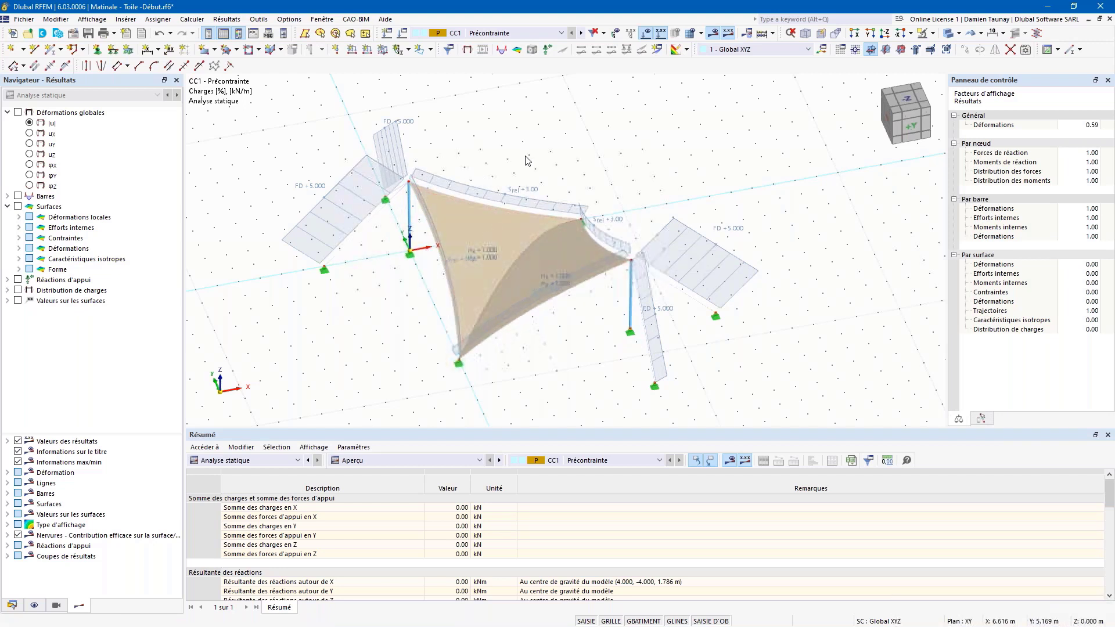
Step: Display the global deformations on the model as coloured bands
{"action": "left_click", "coordinate": [18, 112]}
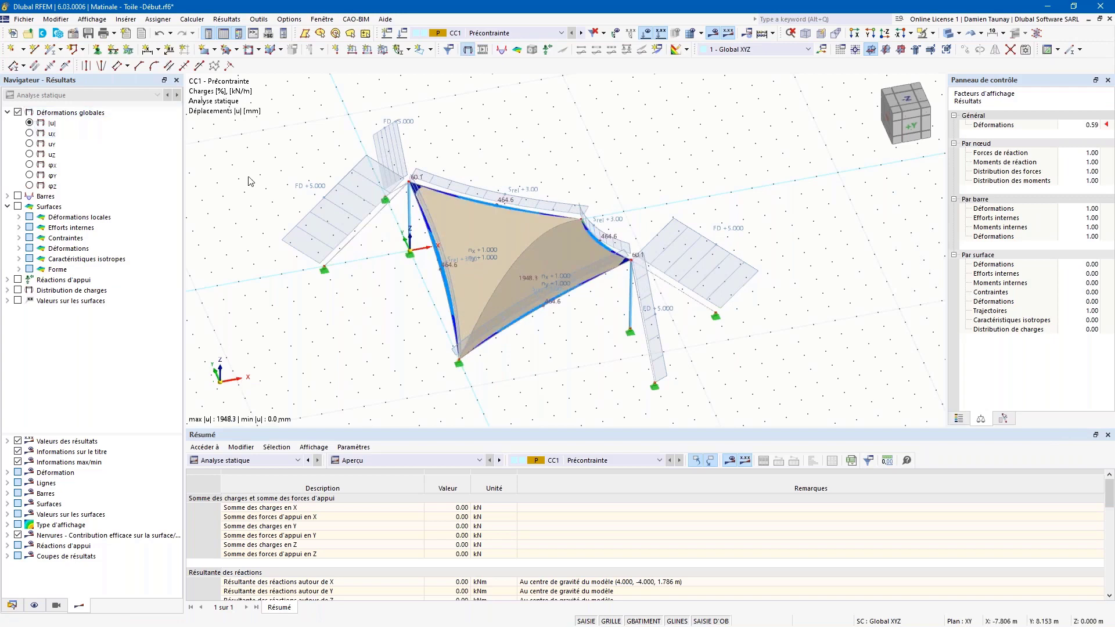
{"action": "left_click", "coordinate": [948, 34]}
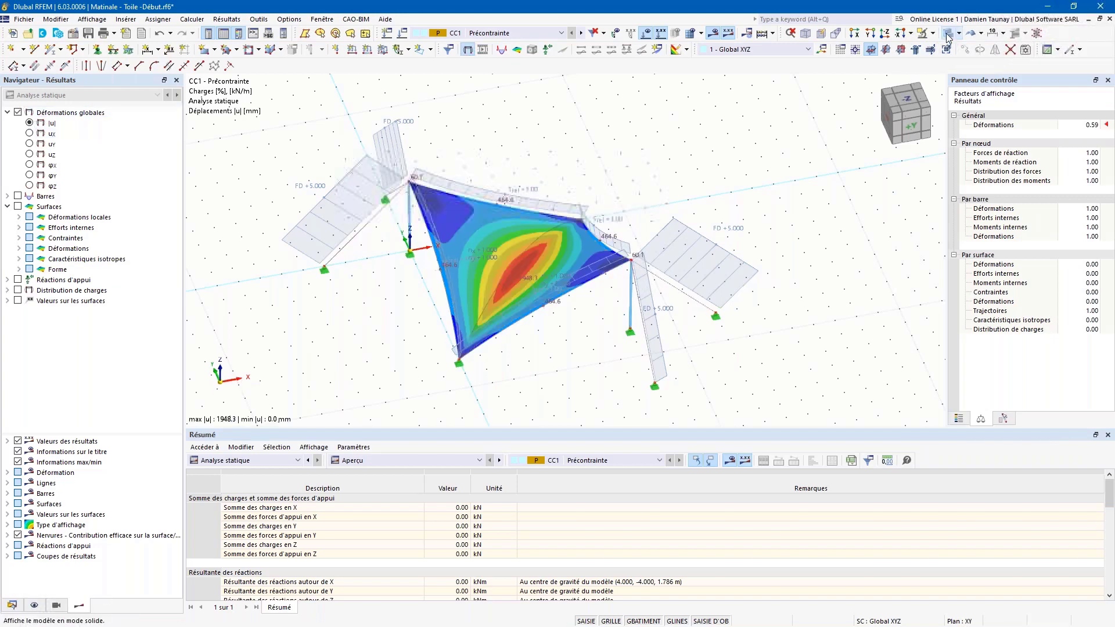
{"action": "middle_click_drag", "start_coordinate": [590, 324], "coordinate": [632, 290], "text": "ctrl"}
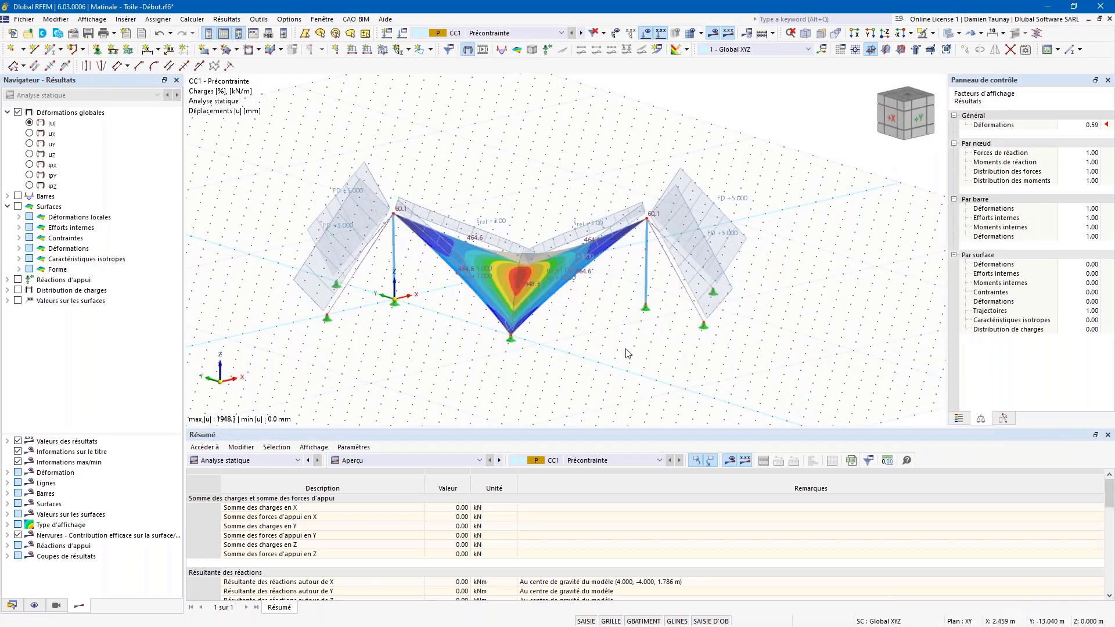
Step: Show the ny membrane force contours (0.809–1.014 kN/m) and orbit around them
{"action": "left_click", "coordinate": [19, 227]}
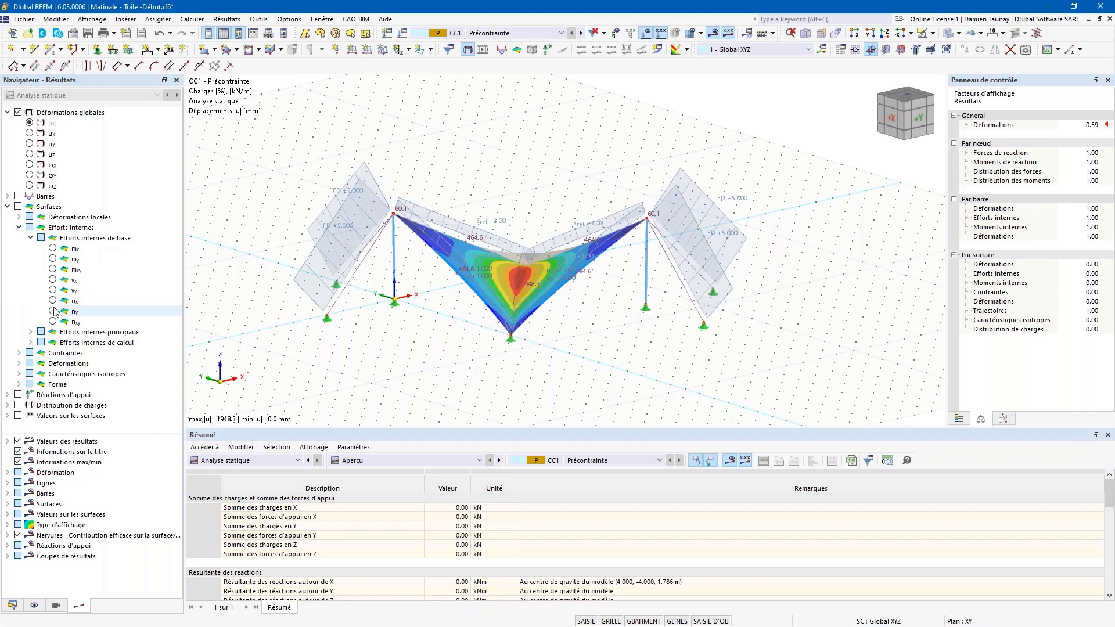
{"action": "left_click", "coordinate": [53, 301]}
{"action": "left_click", "coordinate": [53, 311]}
{"action": "middle_click_drag", "start_coordinate": [450, 214], "coordinate": [488, 235], "text": "ctrl"}
{"action": "left_click", "coordinate": [30, 238]}
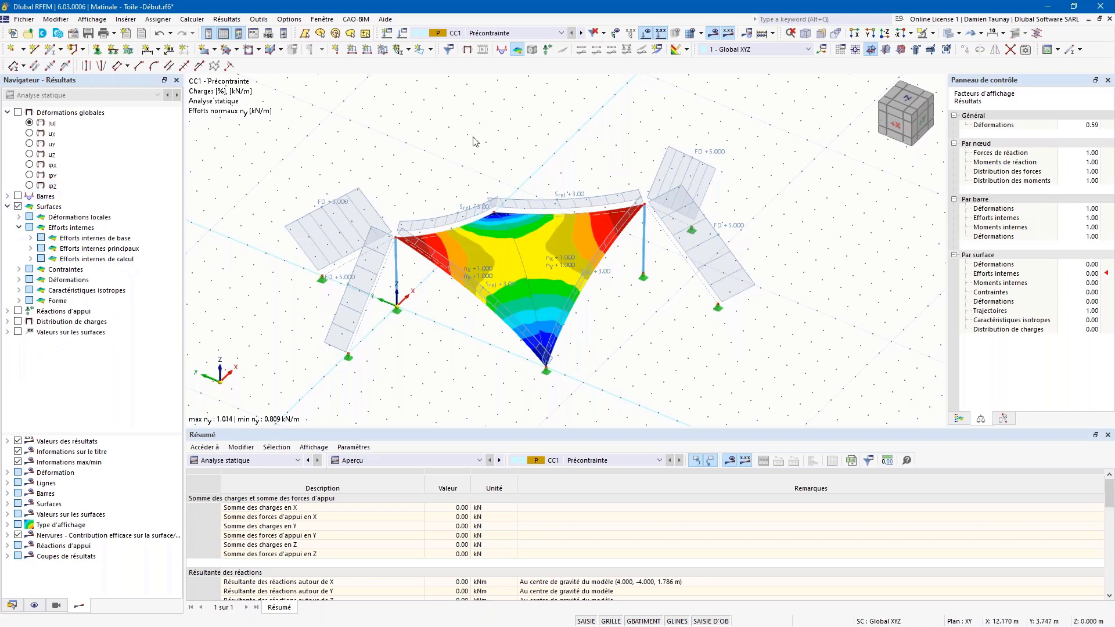
{"action": "middle_click_drag", "start_coordinate": [474, 175], "coordinate": [664, 149]}
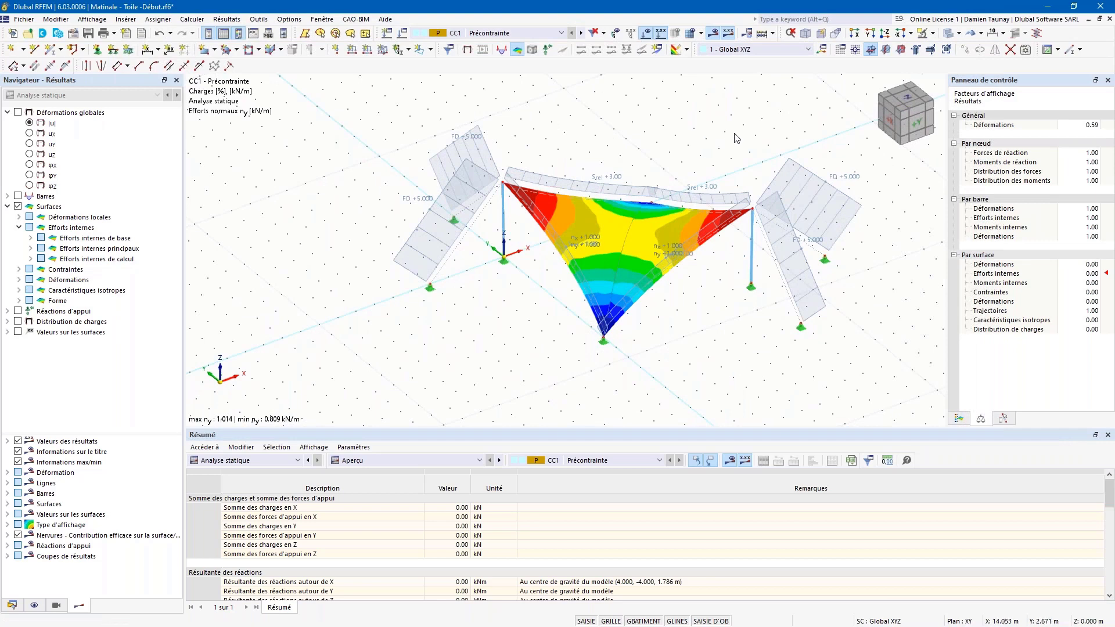
{"action": "middle_click_drag", "start_coordinate": [732, 134], "coordinate": [772, 205], "text": "ctrl"}
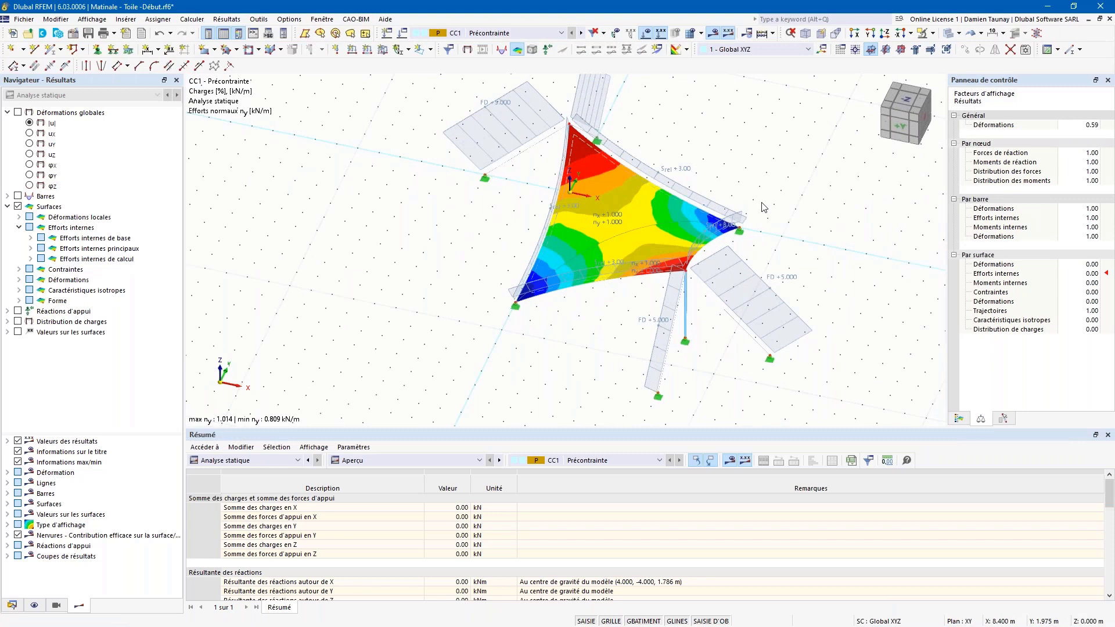
{"action": "middle_click_drag", "start_coordinate": [771, 193], "coordinate": [656, 197]}
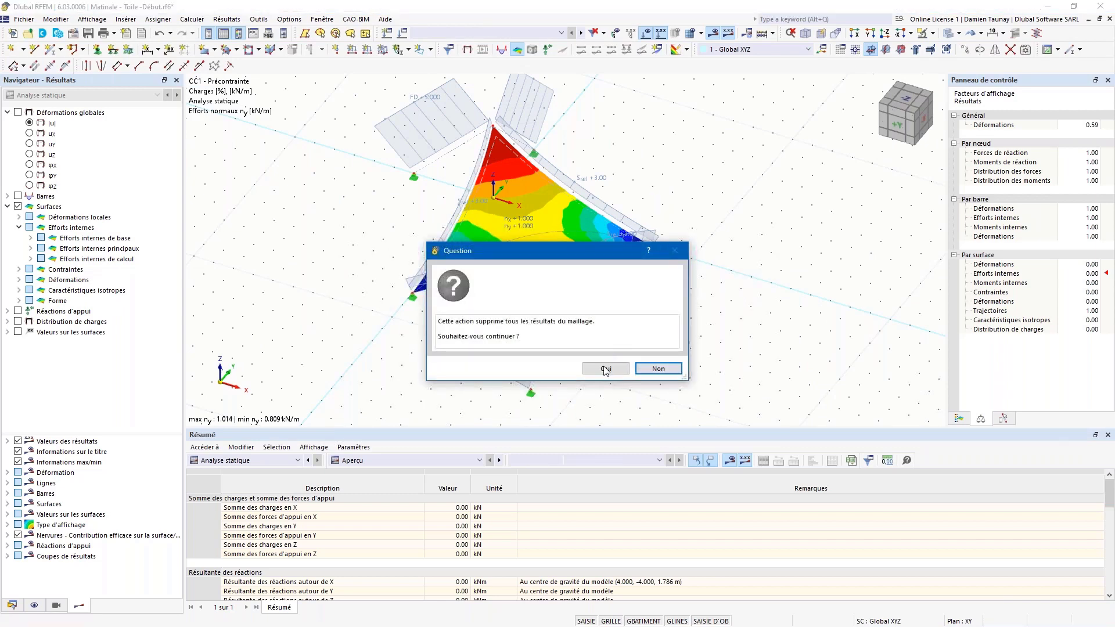
Step: Discard the results and copy the right-hand mast with its support to a free grid point
{"action": "left_click", "coordinate": [604, 367]}
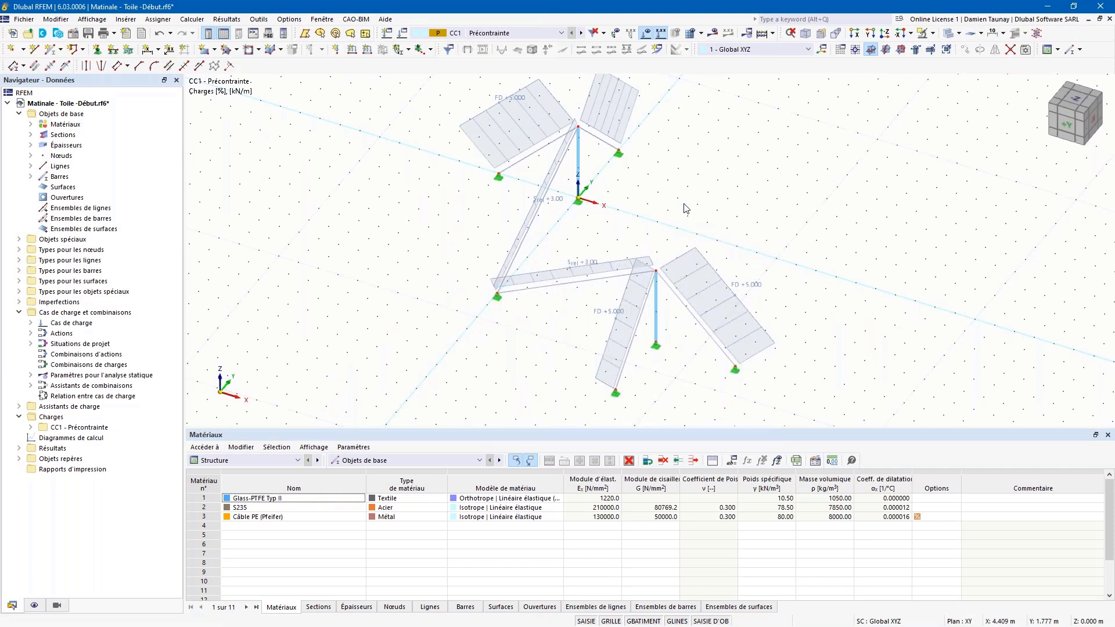
{"action": "scroll", "coordinate": [670, 220], "scroll_direction": "down", "scroll_amount": 5}
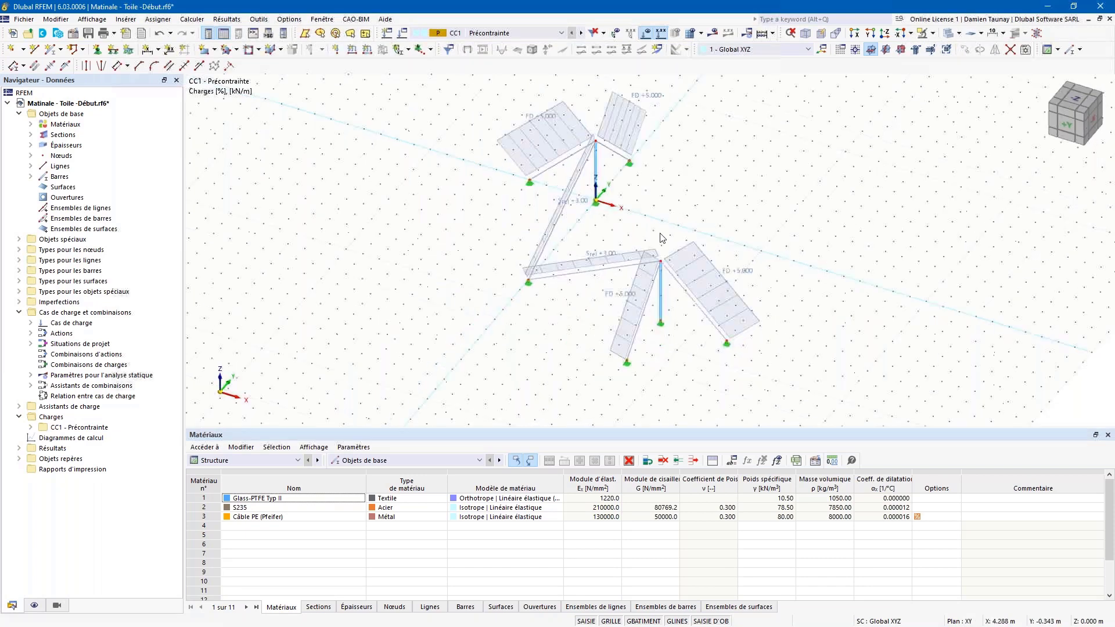
{"action": "scroll", "coordinate": [763, 196], "scroll_direction": "up", "scroll_amount": 5}
{"action": "middle_click_drag", "start_coordinate": [764, 225], "coordinate": [752, 249]}
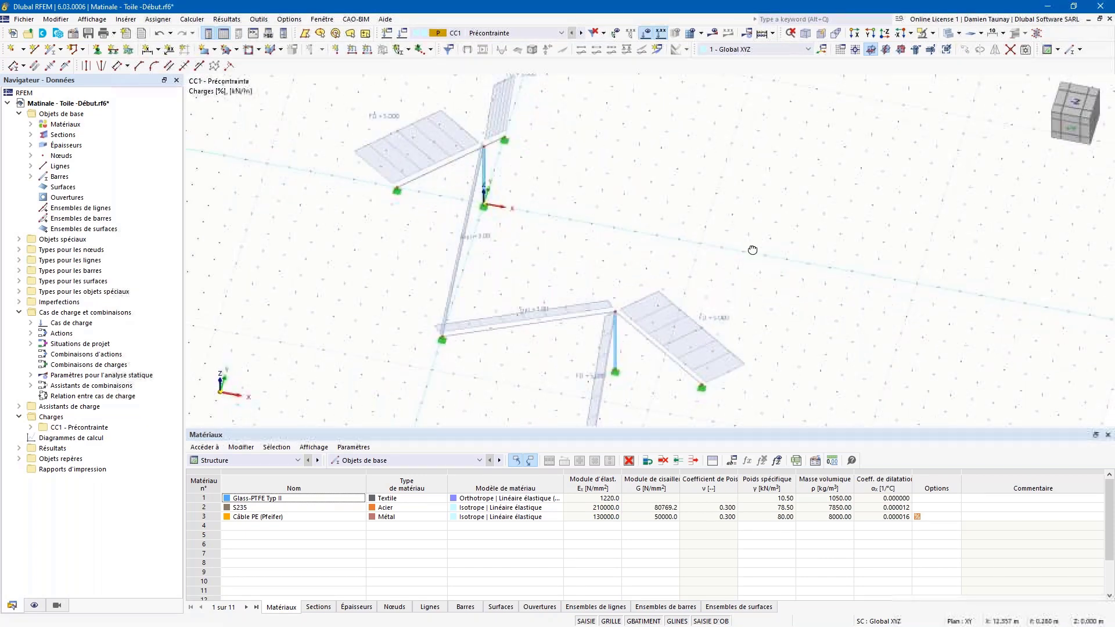
{"action": "left_click", "coordinate": [616, 368]}
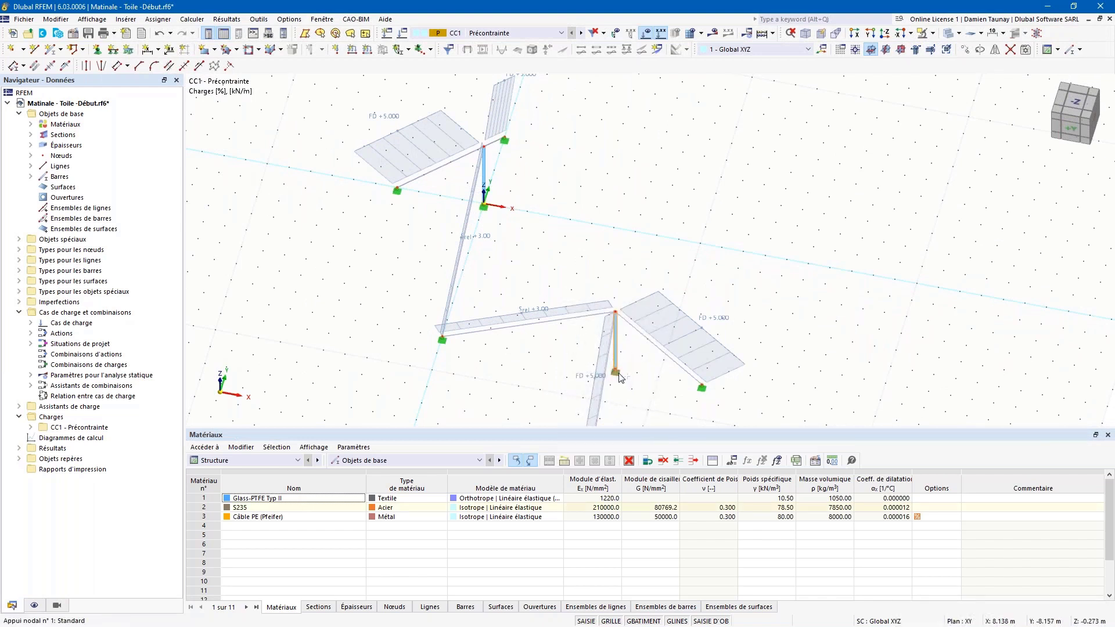
{"action": "left_click_drag", "start_coordinate": [617, 371], "coordinate": [658, 238], "text": "ctrl"}
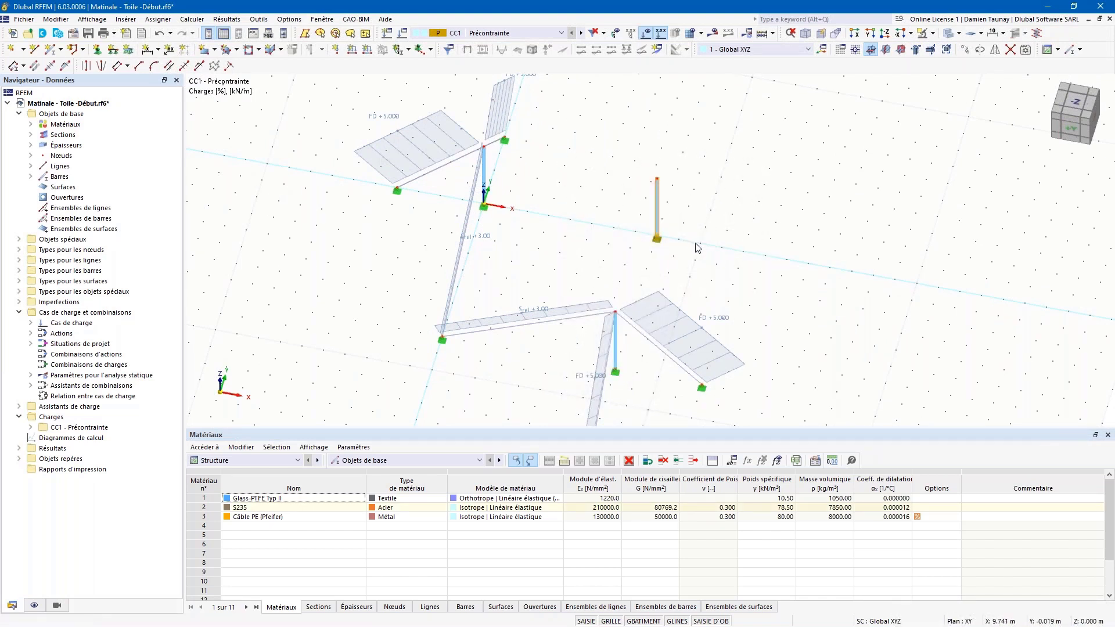
{"action": "double_click", "coordinate": [657, 196]}
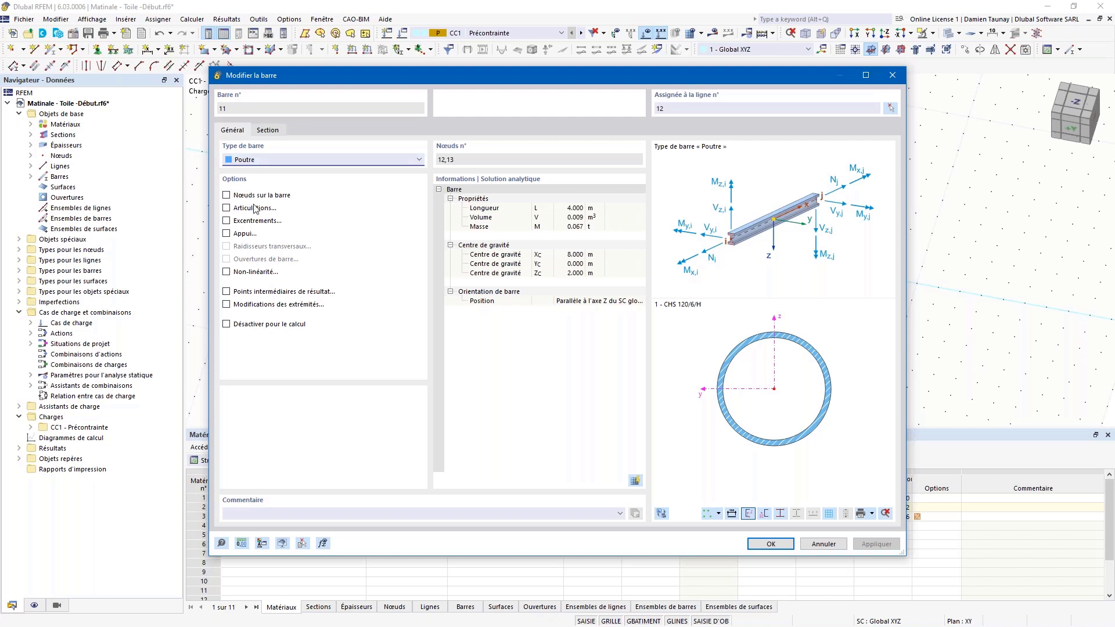
Step: Change the copied mast's section to CHS 140/6/H
{"action": "left_click", "coordinate": [267, 130]}
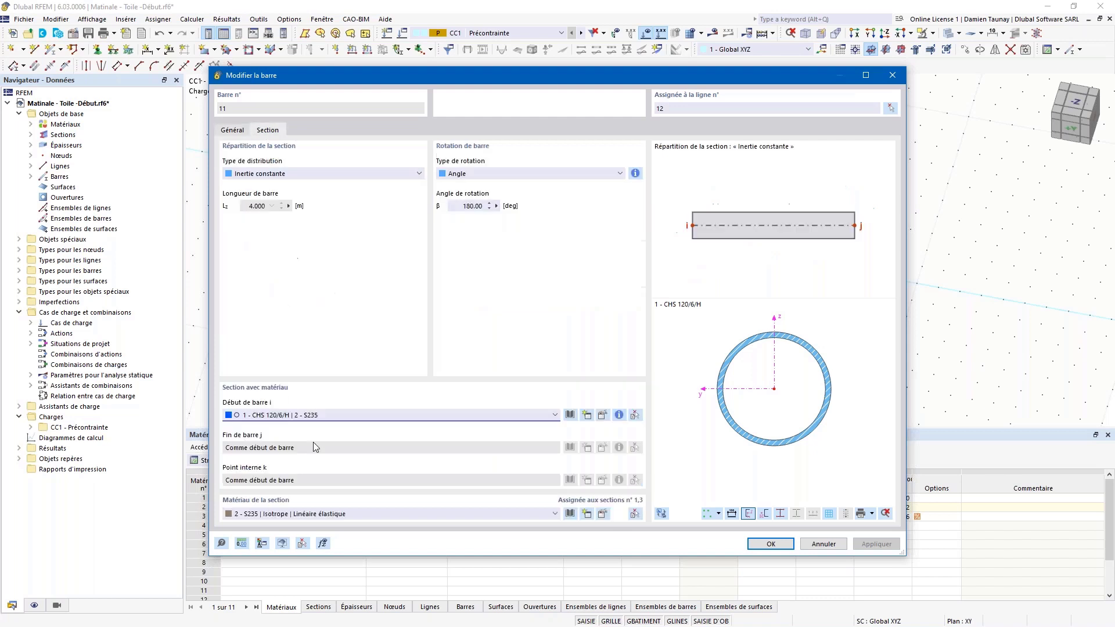
{"action": "left_click", "coordinate": [309, 415]}
{"action": "left_click", "coordinate": [303, 450]}
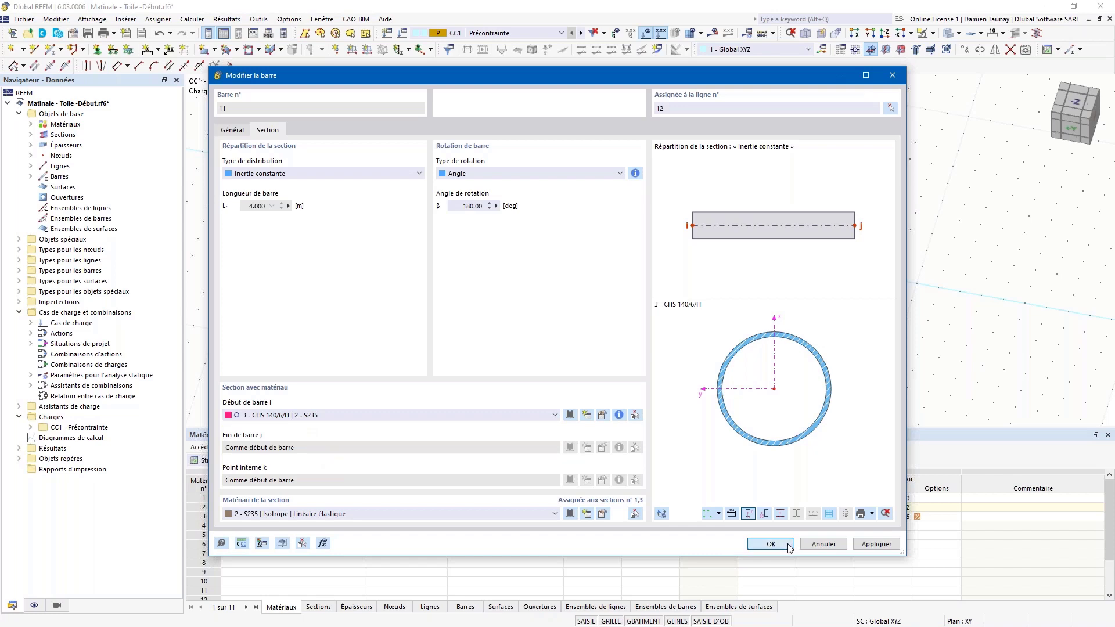
{"action": "left_click", "coordinate": [771, 544]}
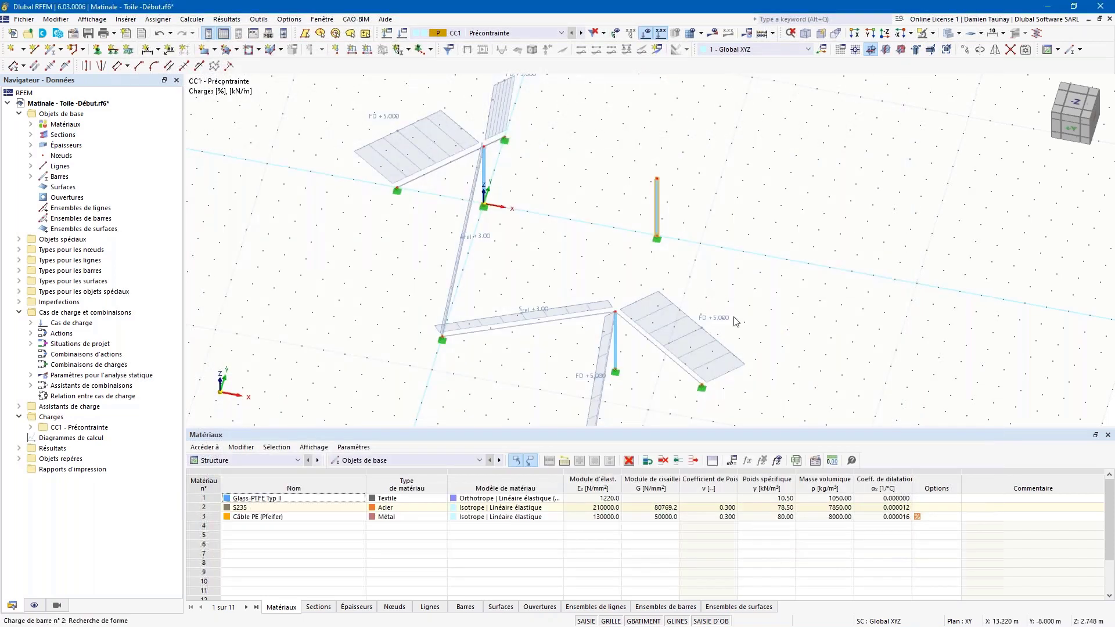
Step: Raise the mast's top node 13 to Z = 5 m
{"action": "double_click", "coordinate": [657, 178]}
{"action": "left_click", "coordinate": [486, 307]}
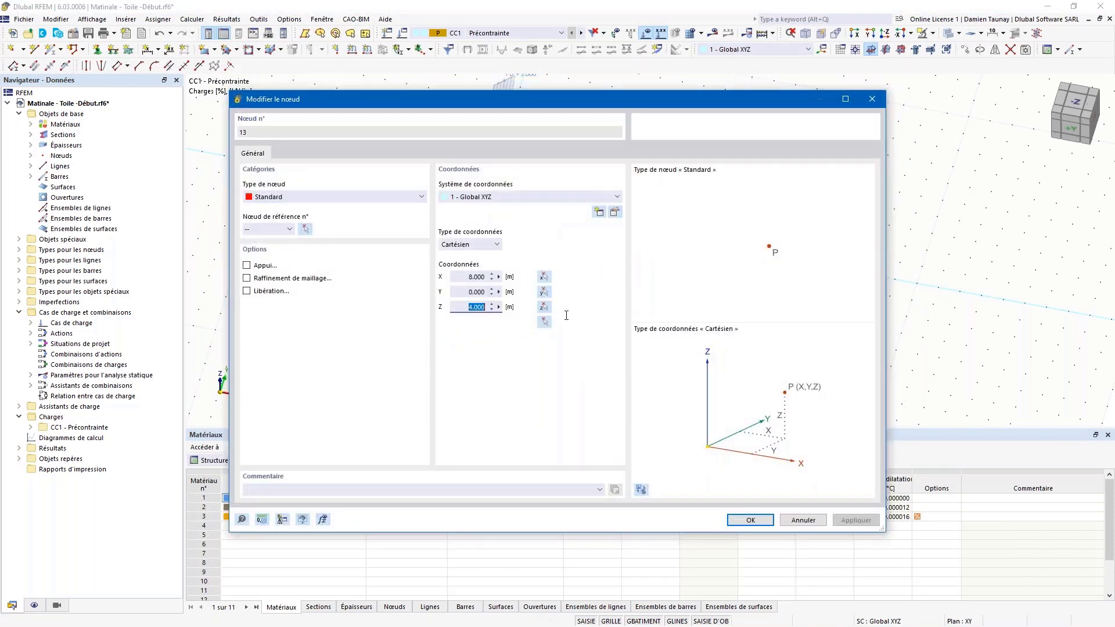
{"action": "type", "text": "5"}
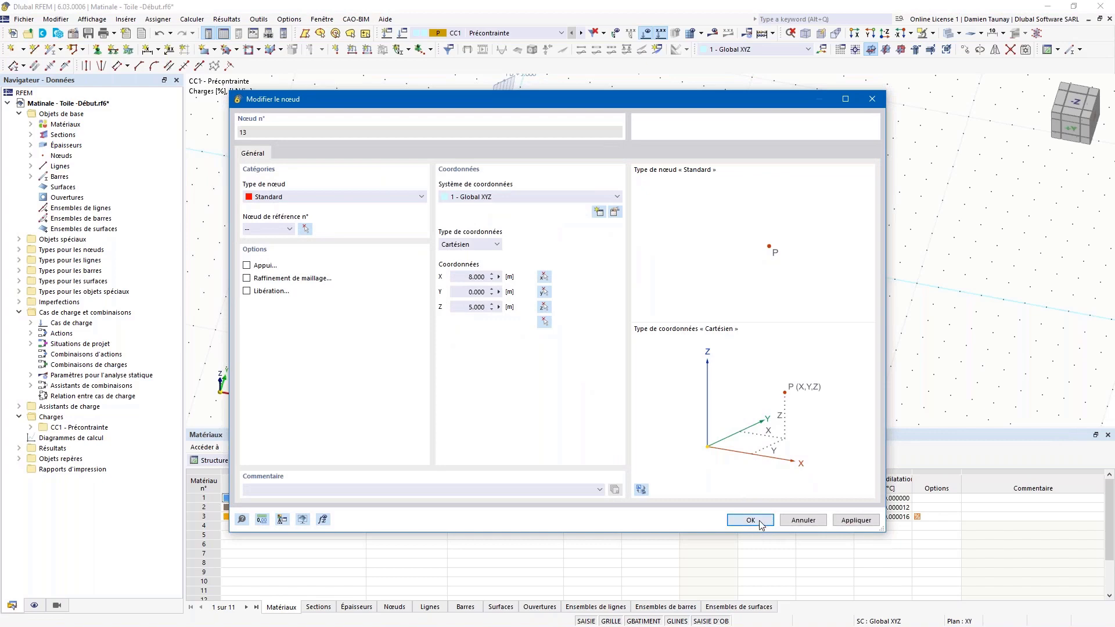
{"action": "left_click", "coordinate": [751, 520]}
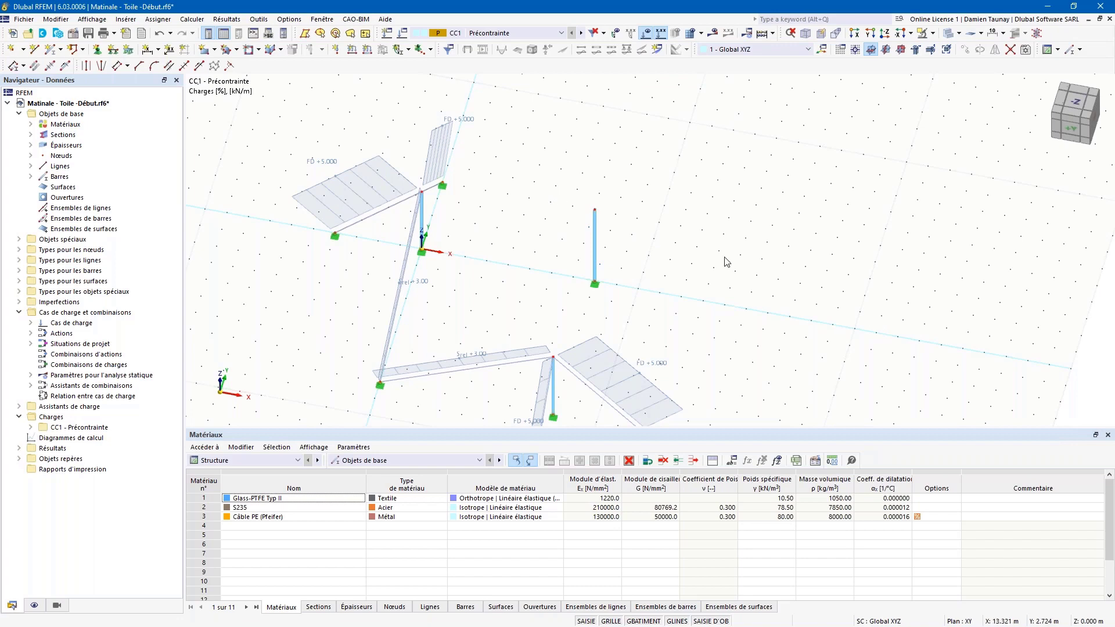
{"action": "middle_click_drag", "start_coordinate": [726, 261], "coordinate": [682, 237], "text": "ctrl"}
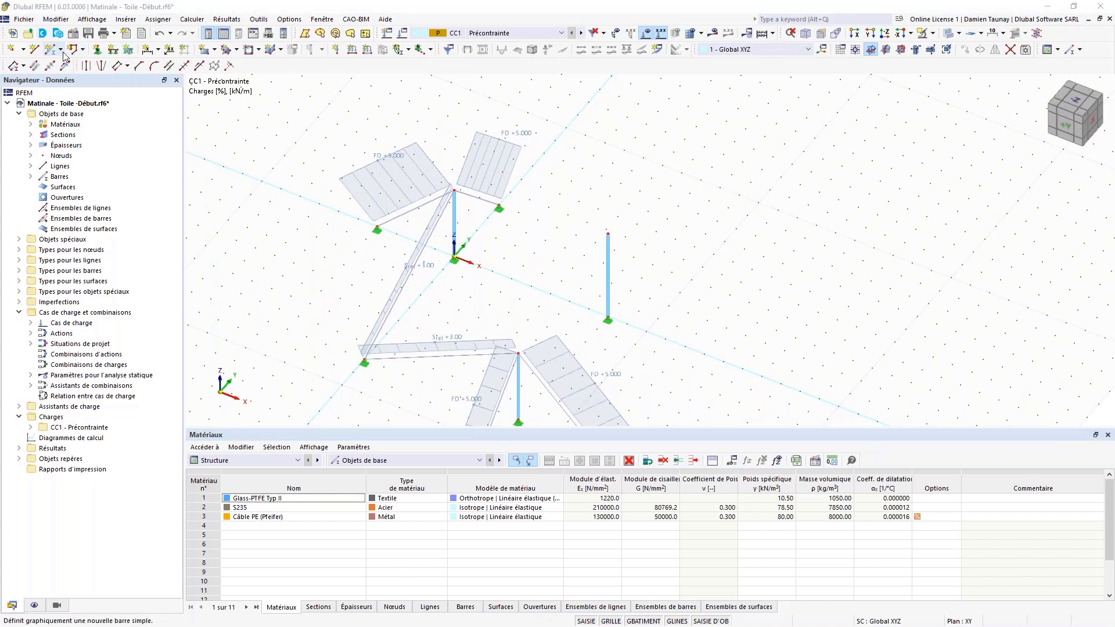
Step: Draw a 1 m radius circle line centred at X = 12, Y = 0 on the ground grid
{"action": "left_click", "coordinate": [35, 50]}
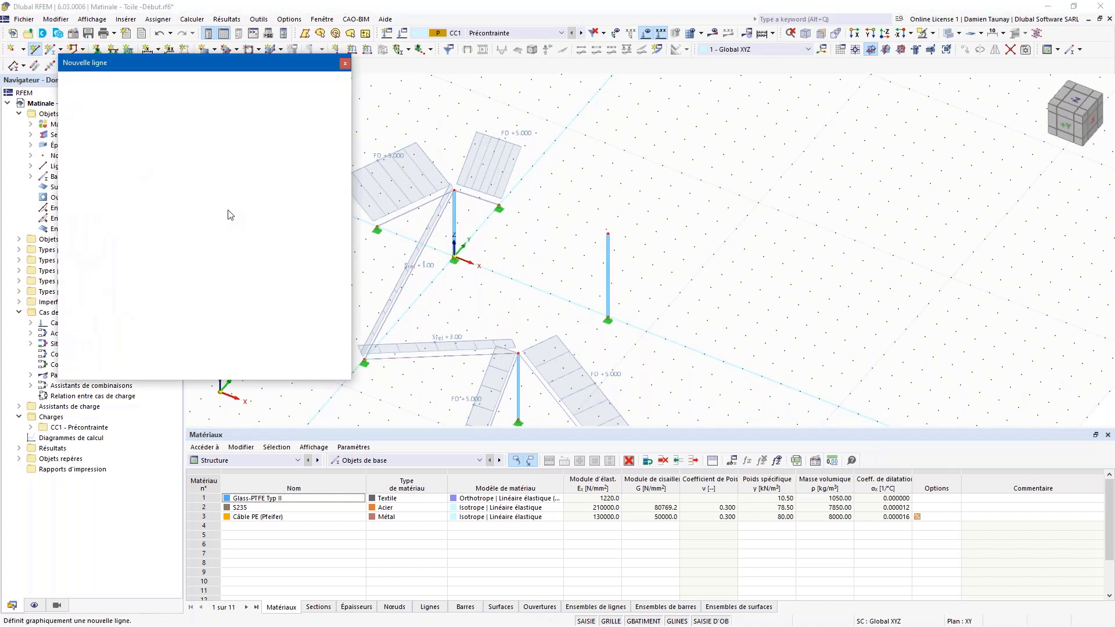
{"action": "left_click", "coordinate": [110, 130]}
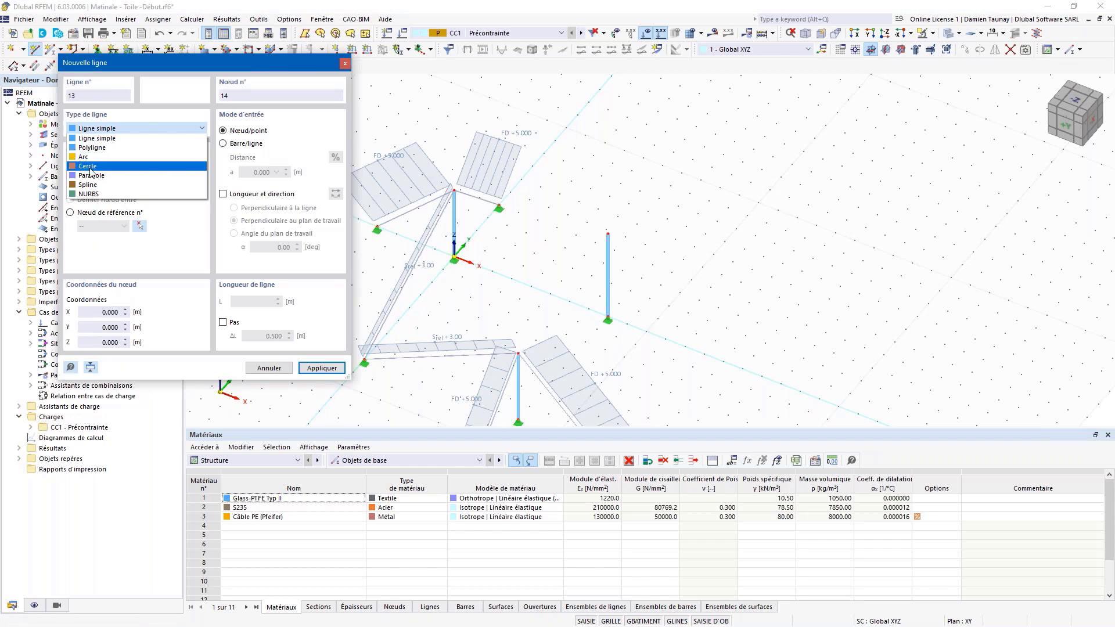
{"action": "left_click", "coordinate": [91, 167]}
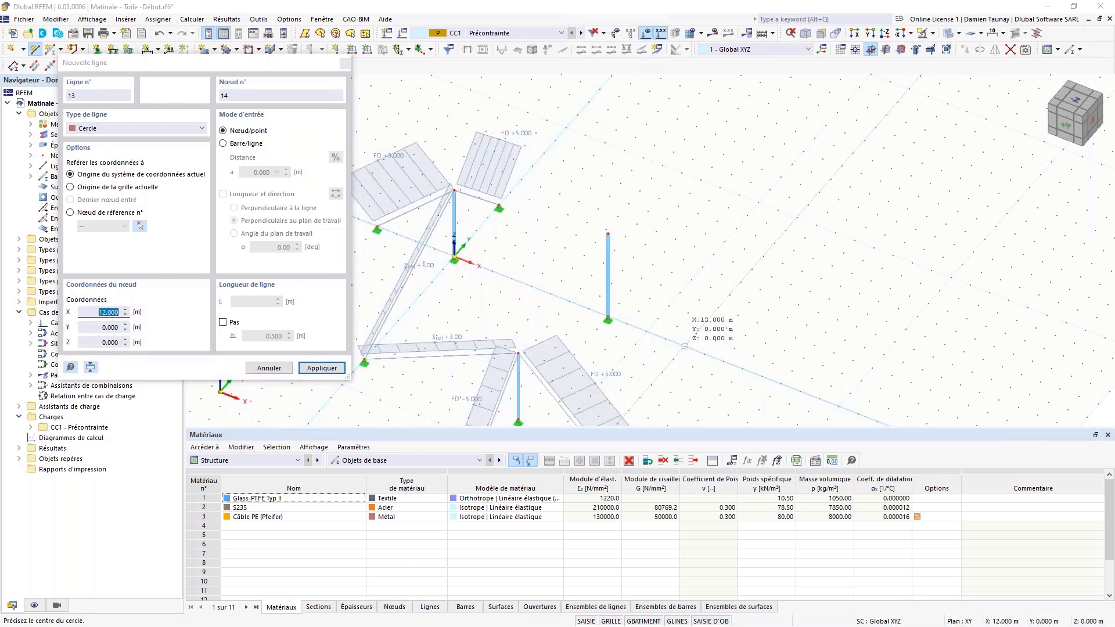
{"action": "left_click", "coordinate": [685, 346]}
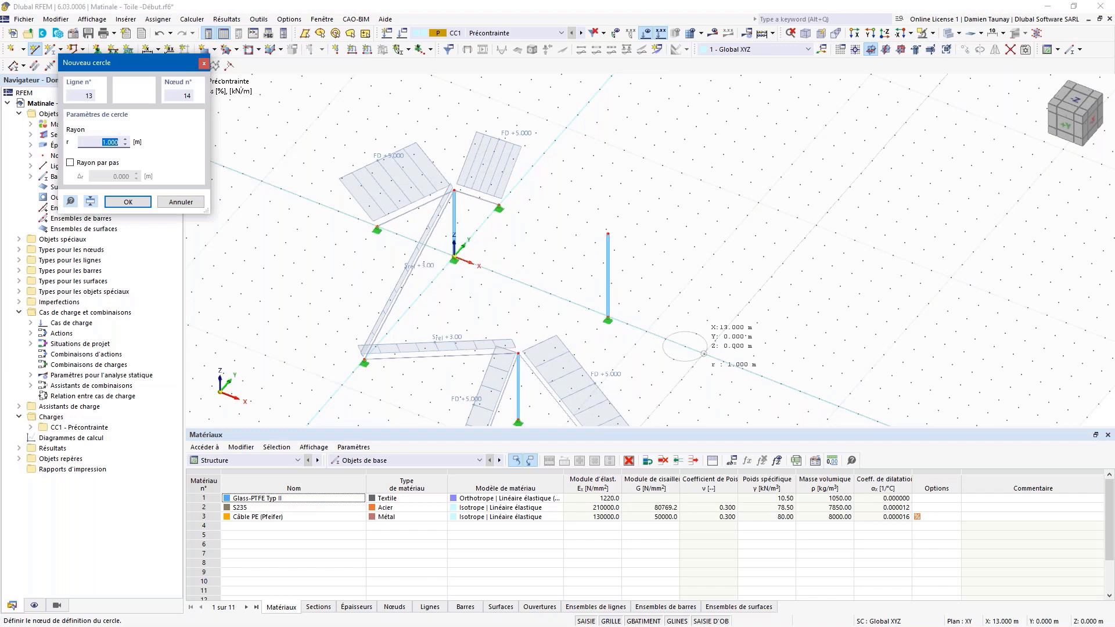
{"action": "left_click", "coordinate": [704, 353]}
{"action": "key", "text": "Escape"}
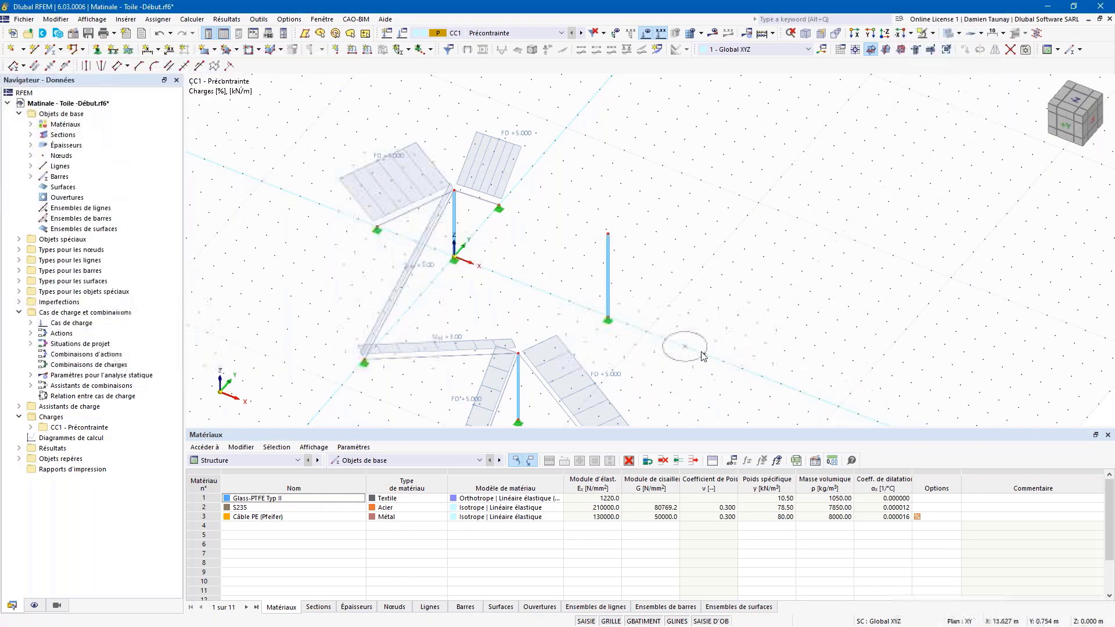
{"action": "scroll", "coordinate": [700, 360], "scroll_direction": "up", "scroll_amount": 3}
{"action": "middle_click_drag", "start_coordinate": [692, 361], "coordinate": [635, 303]}
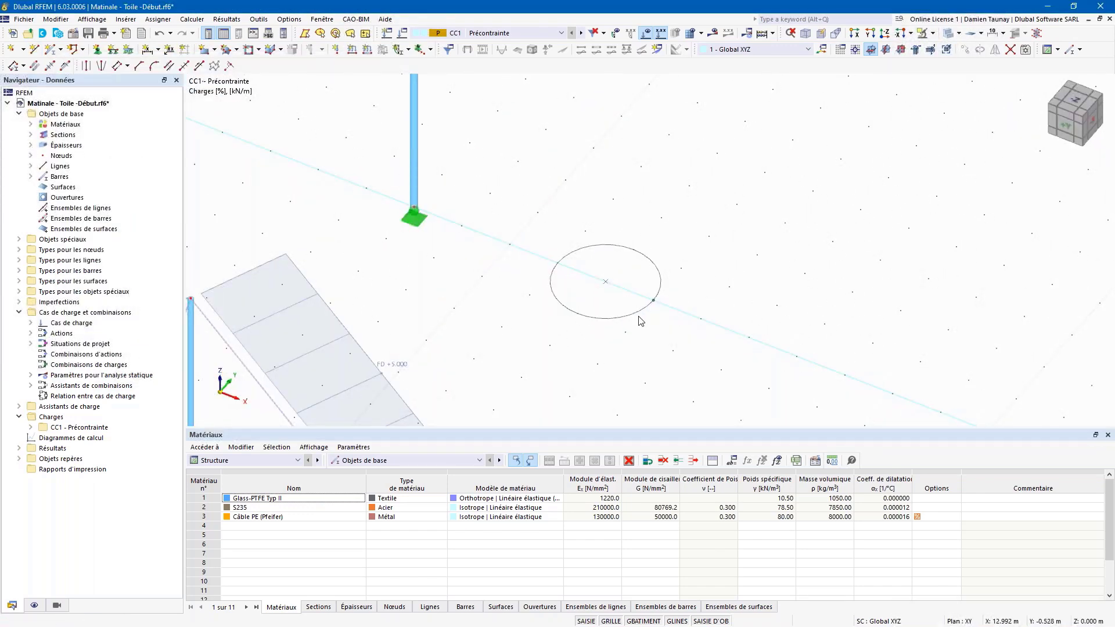
Step: Turn circle line 13 into a CHS 120/6/H beam bar
{"action": "double_click", "coordinate": [638, 314]}
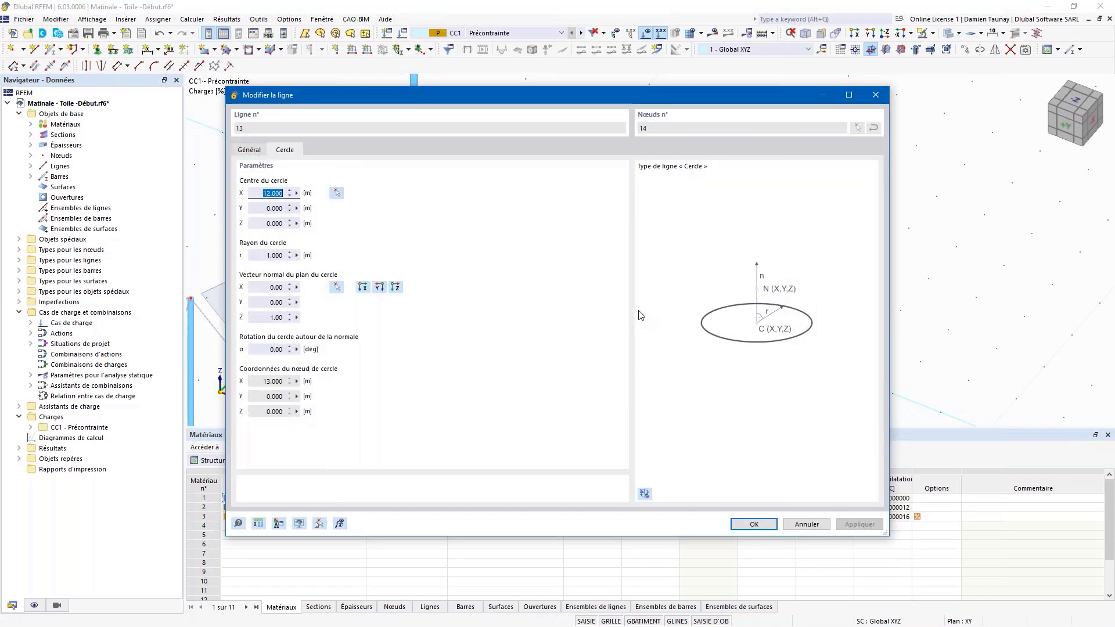
{"action": "left_click", "coordinate": [248, 150]}
{"action": "left_click", "coordinate": [243, 229]}
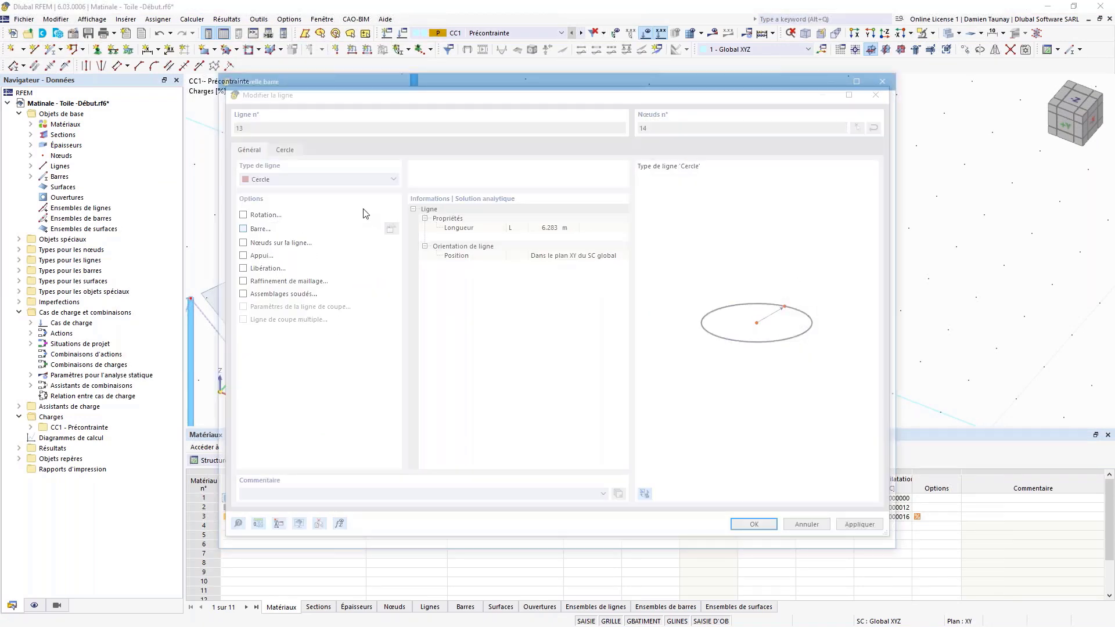
{"action": "left_click", "coordinate": [264, 158]}
{"action": "left_click", "coordinate": [262, 171]}
{"action": "left_click", "coordinate": [269, 131]}
{"action": "left_click", "coordinate": [355, 415]}
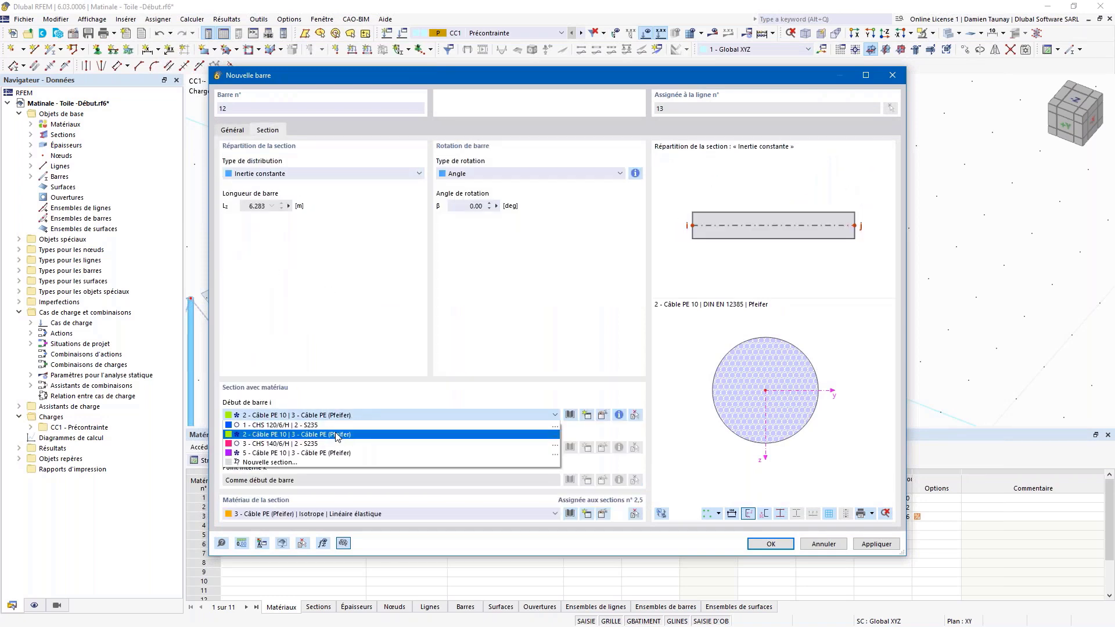
{"action": "left_click", "coordinate": [325, 425]}
{"action": "left_click", "coordinate": [765, 543]}
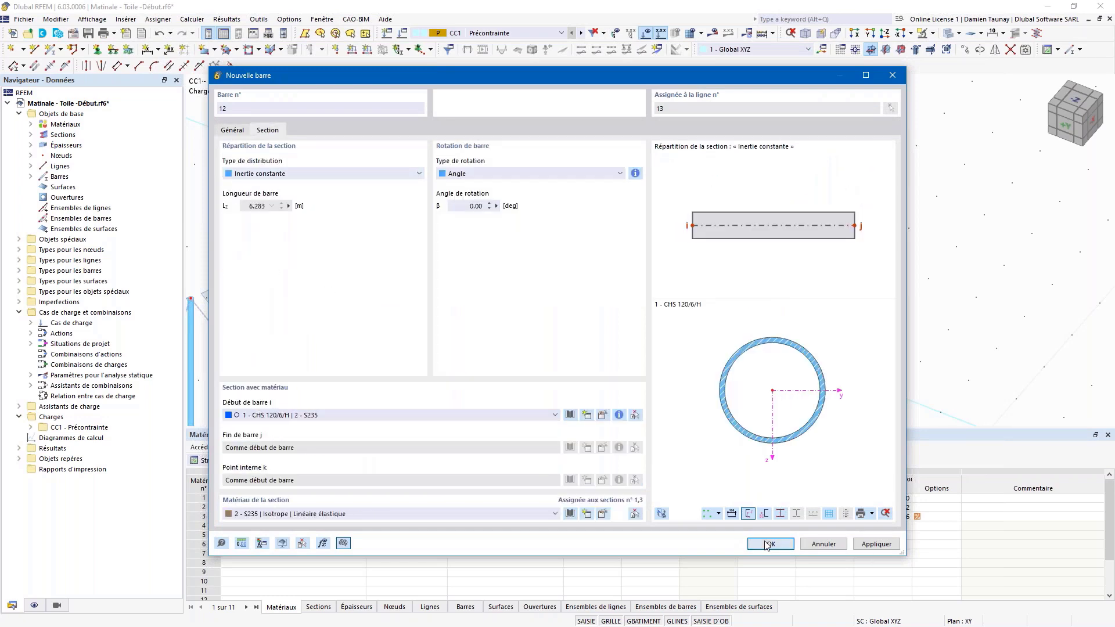
{"action": "left_click", "coordinate": [756, 524]}
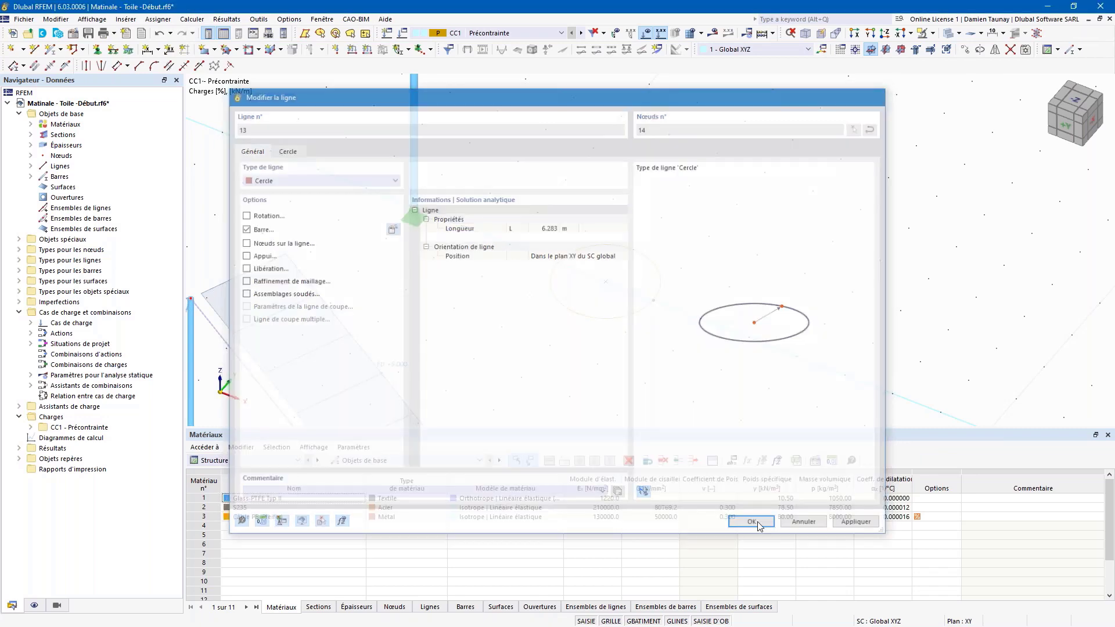
Step: Draw a radial bar from the ring centre to its right-hand node and select it
{"action": "left_click", "coordinate": [52, 49]}
{"action": "left_click", "coordinate": [608, 282]}
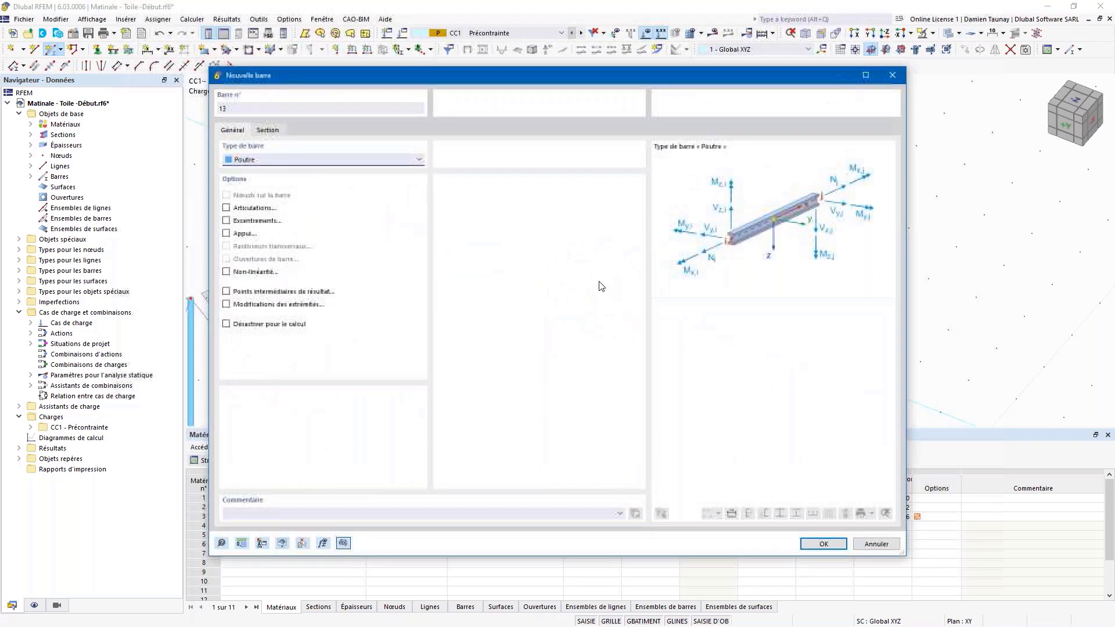
{"action": "left_click", "coordinate": [277, 135]}
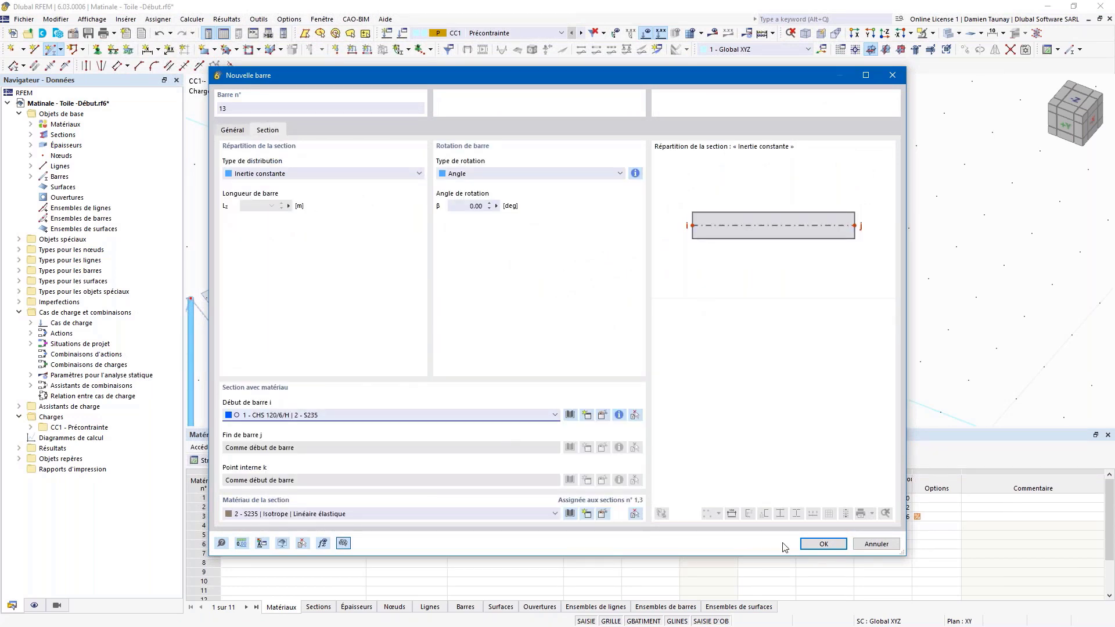
{"action": "left_click", "coordinate": [823, 544]}
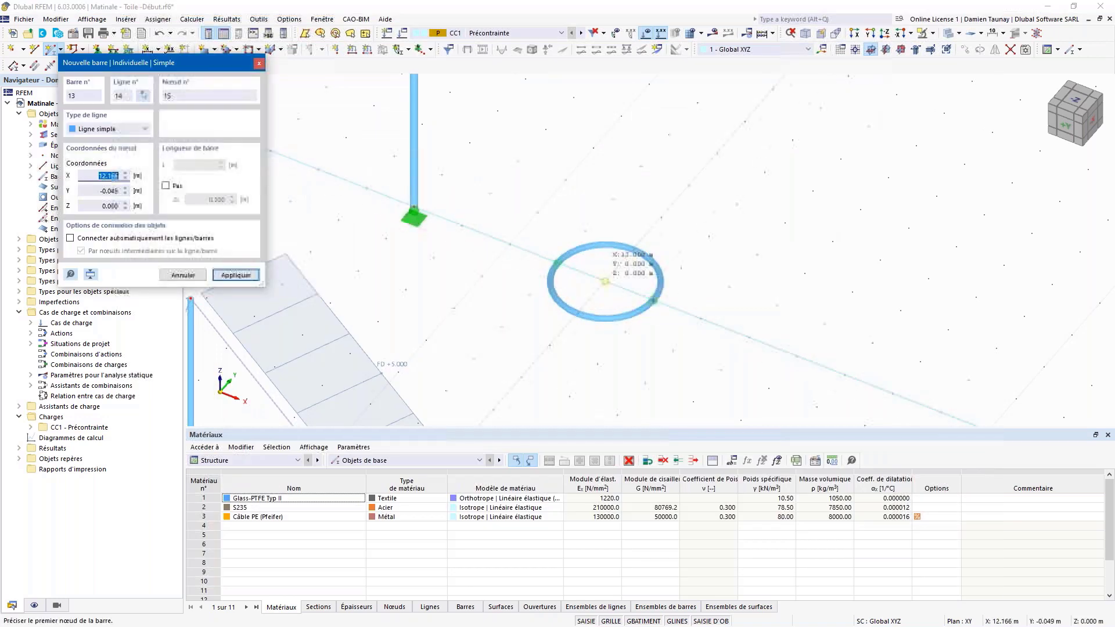
{"action": "left_click", "coordinate": [605, 281]}
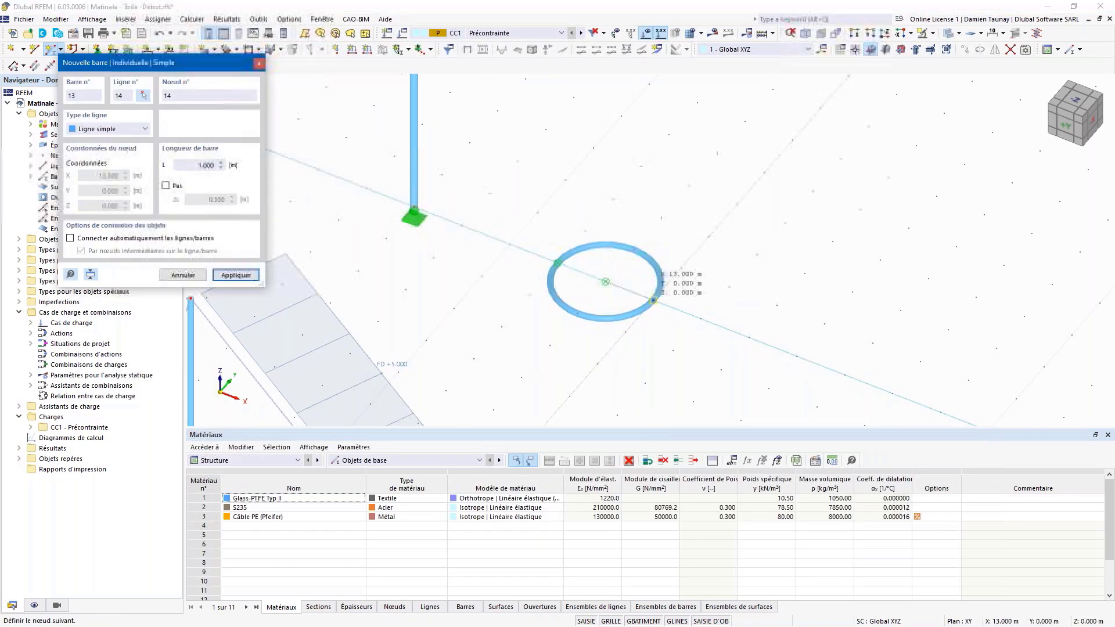
{"action": "left_click", "coordinate": [653, 300]}
{"action": "key", "text": "Escape"}
{"action": "left_click", "coordinate": [638, 297]}
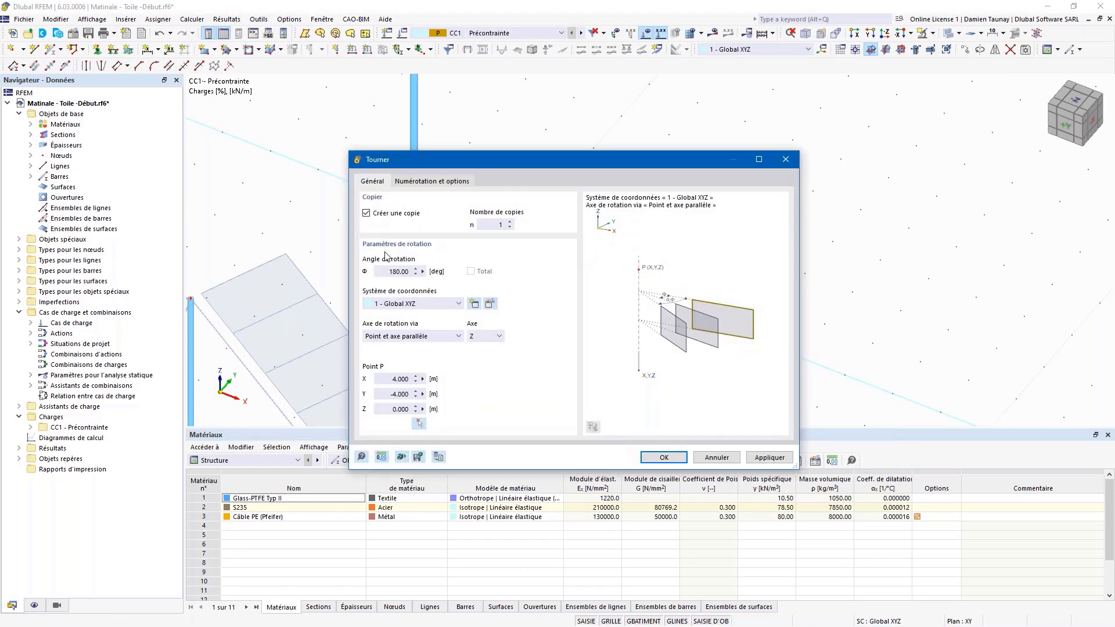
Step: Rotate-copy the spoke 8 times at 45° about the ring's centre node
{"action": "double_click", "coordinate": [390, 270]}
{"action": "type", "text": "45"}
{"action": "double_click", "coordinate": [499, 223]}
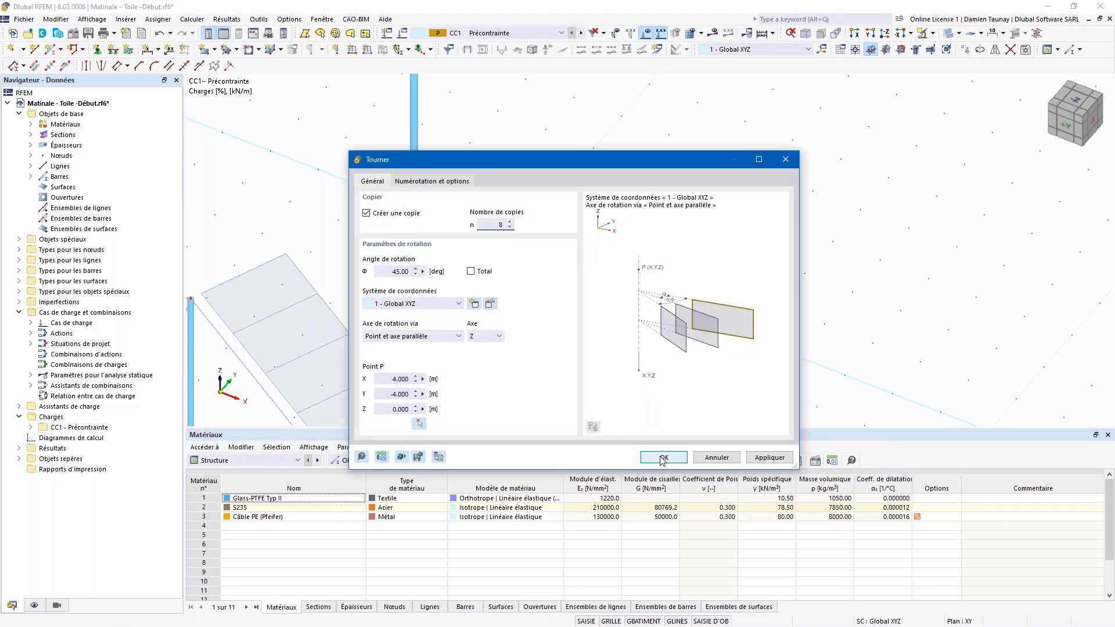
{"action": "left_click", "coordinate": [418, 423]}
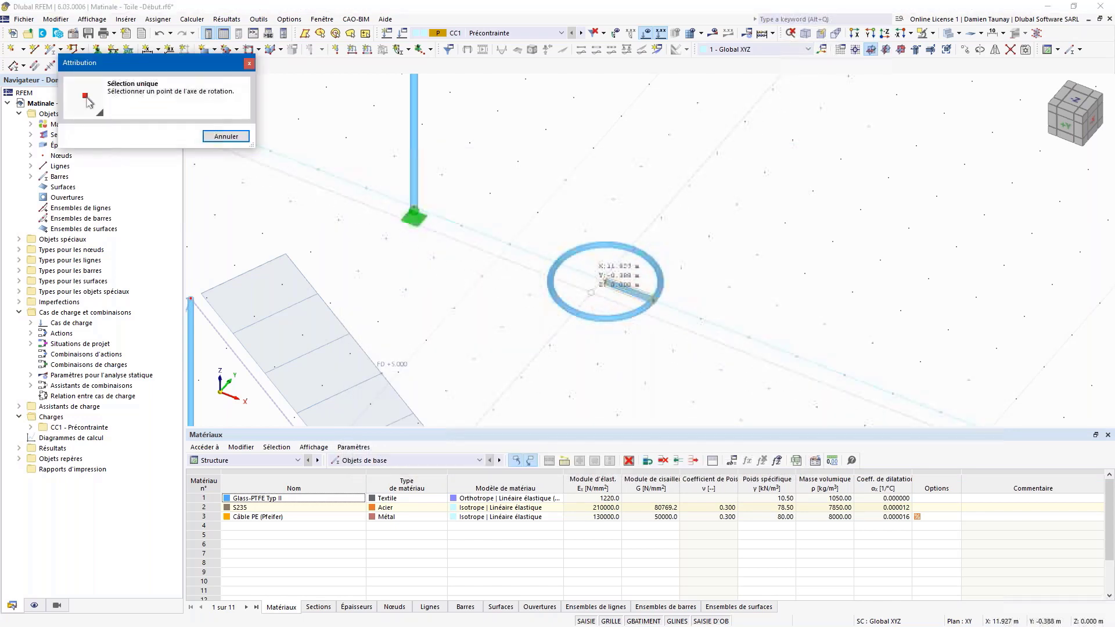
{"action": "left_click", "coordinate": [606, 282]}
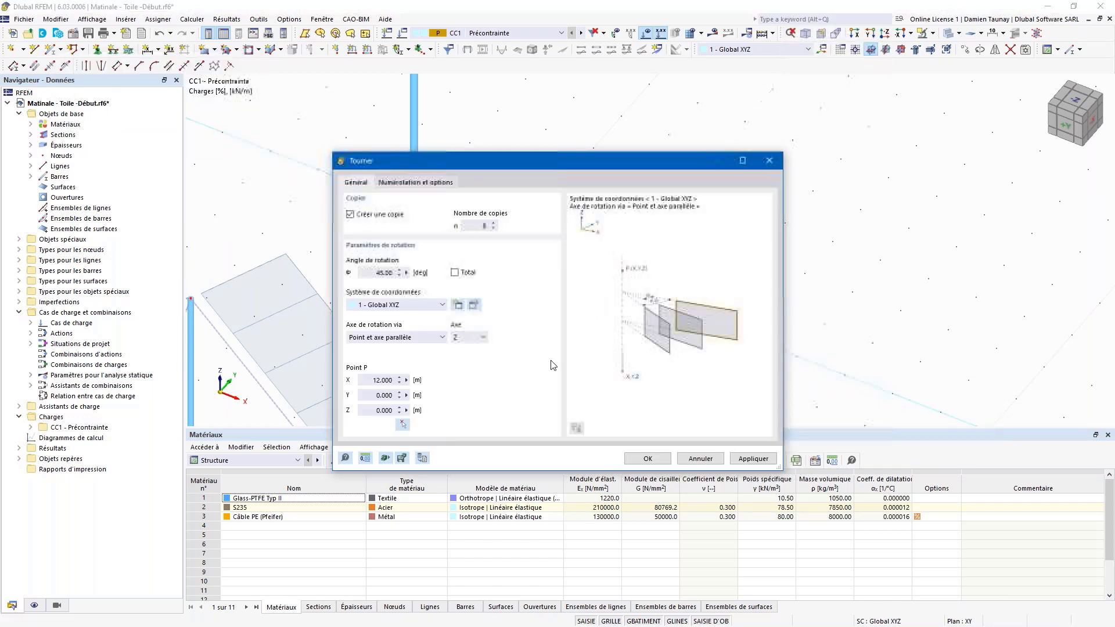
{"action": "left_click", "coordinate": [660, 456]}
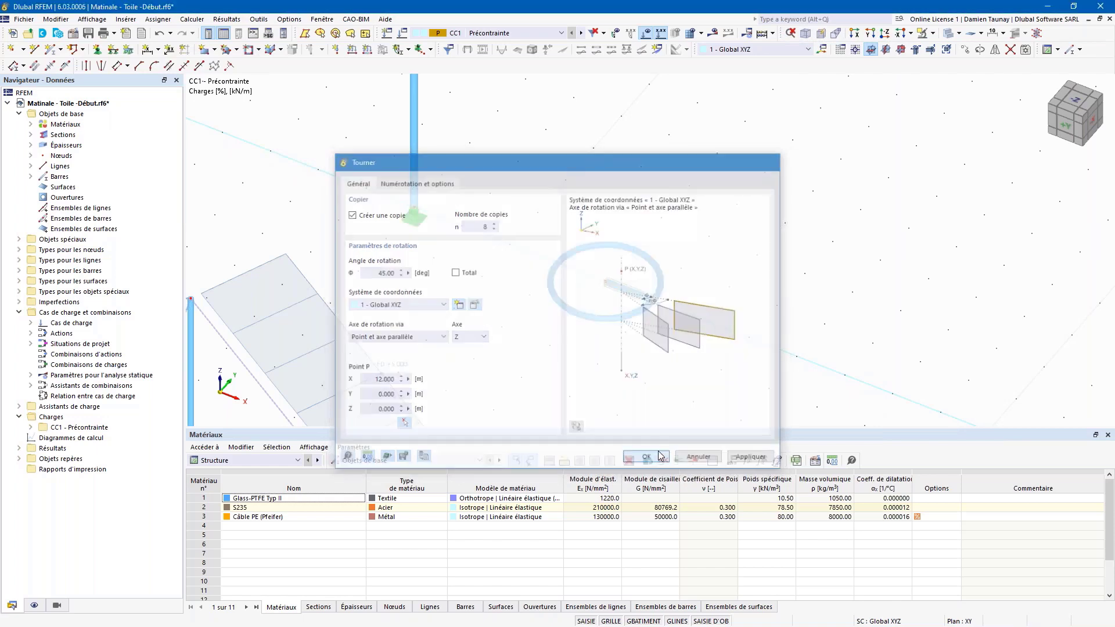
{"action": "left_click", "coordinate": [554, 273]}
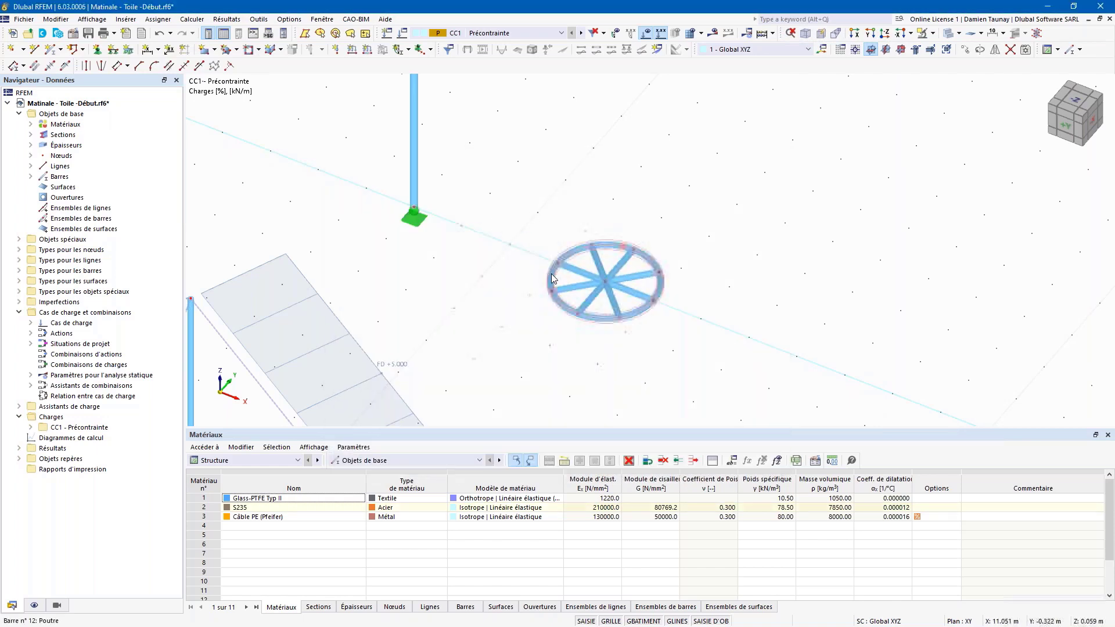
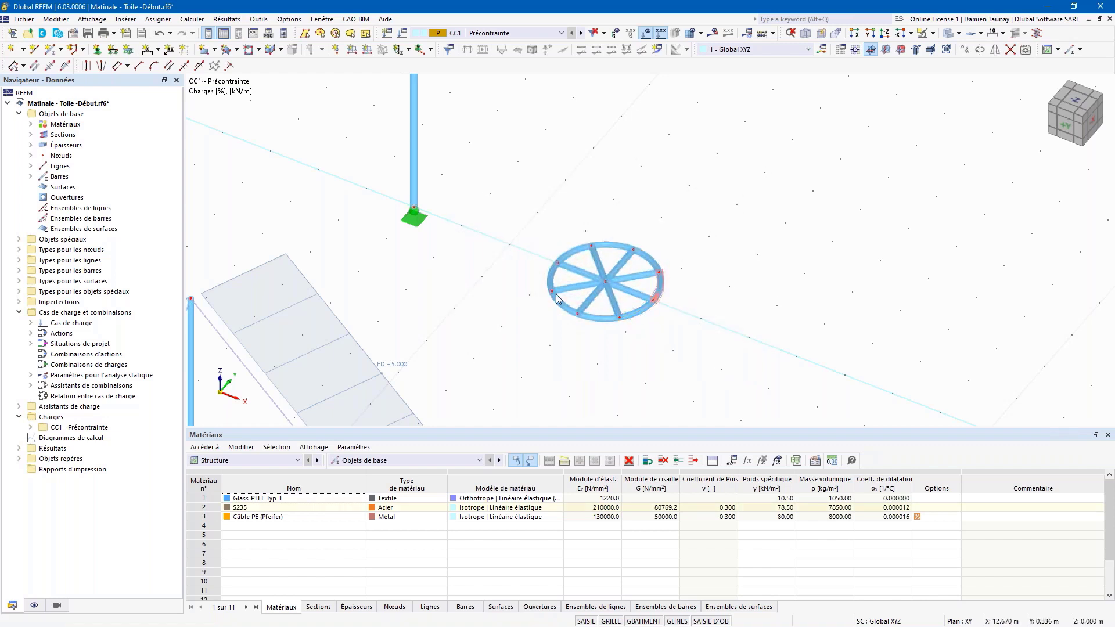
Step: Move the spoked ring up onto the mast's top node and orbit to check its height
{"action": "left_click_drag", "start_coordinate": [524, 204], "coordinate": [732, 368]}
{"action": "scroll", "coordinate": [736, 372], "scroll_direction": "down", "scroll_amount": 3}
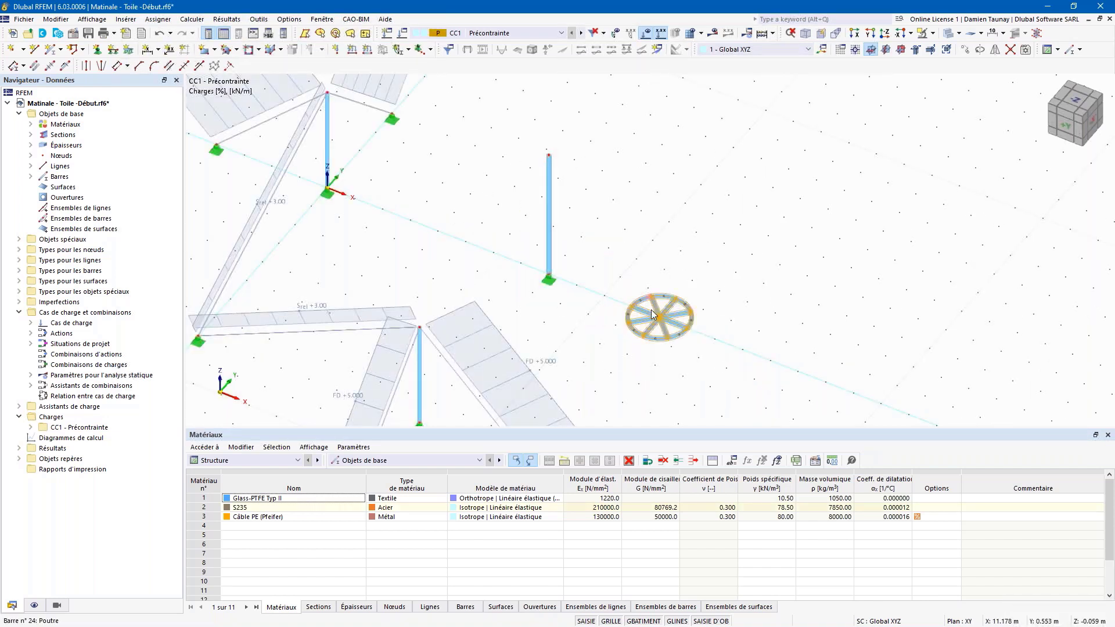
{"action": "left_click", "coordinate": [623, 266]}
{"action": "middle_click_drag", "start_coordinate": [667, 318], "coordinate": [609, 282], "text": "ctrl"}
{"action": "middle_click_drag", "start_coordinate": [602, 350], "coordinate": [645, 376], "text": "ctrl"}
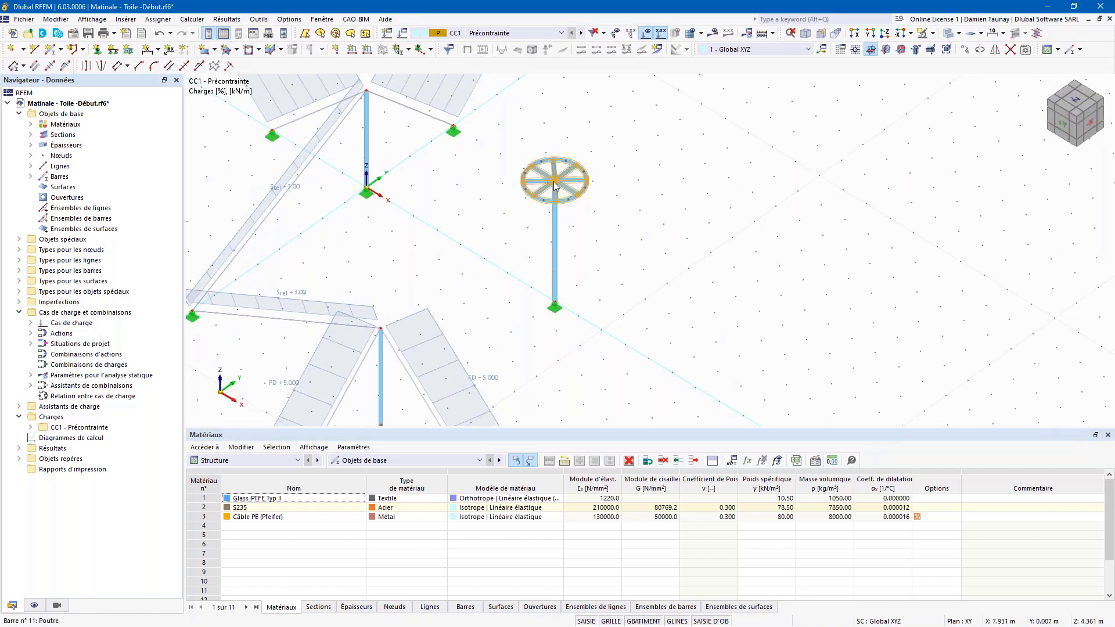
{"action": "middle_click_drag", "start_coordinate": [635, 339], "coordinate": [679, 274], "text": "ctrl"}
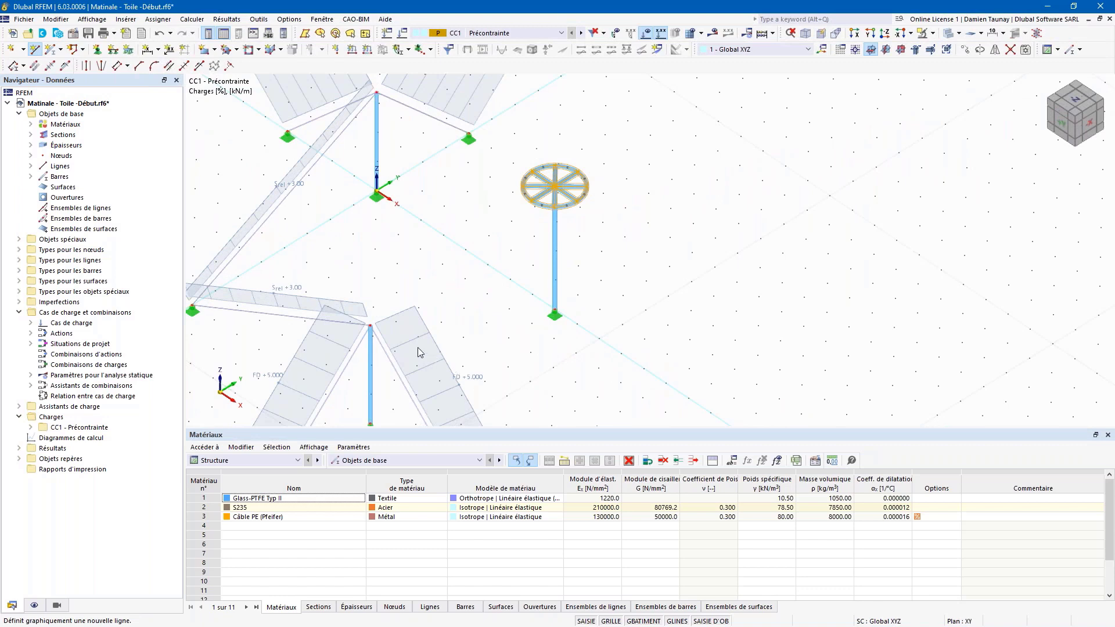
Step: Draw lines from two mast tops to the ring's centre node and to its edge
{"action": "left_click", "coordinate": [370, 325]}
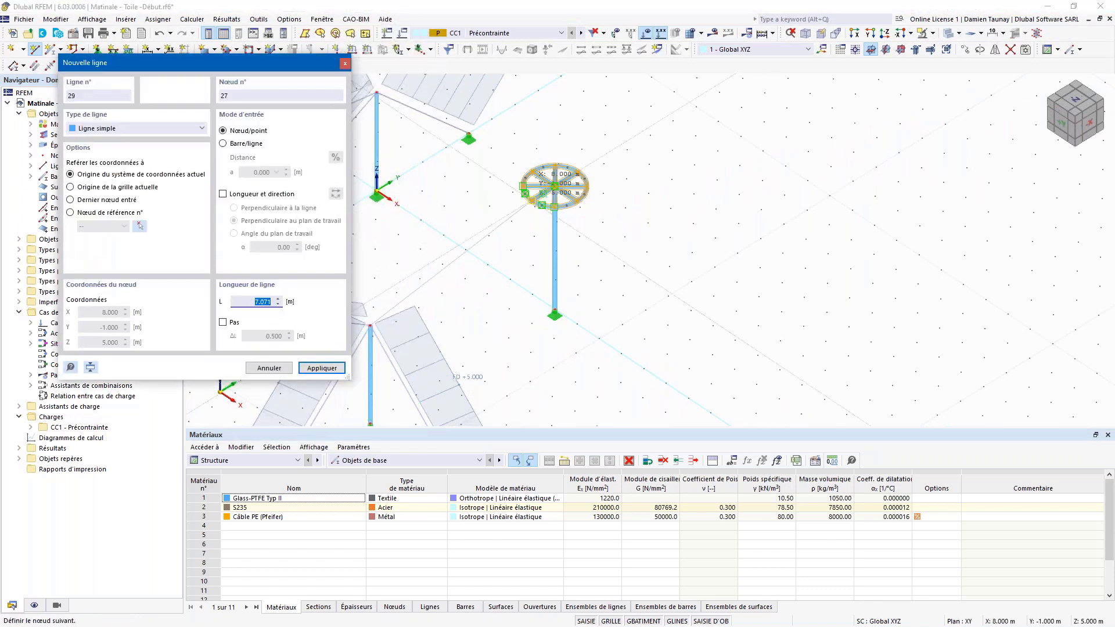
{"action": "left_click", "coordinate": [554, 186]}
{"action": "middle_click_drag", "start_coordinate": [486, 323], "coordinate": [881, 278], "text": "ctrl"}
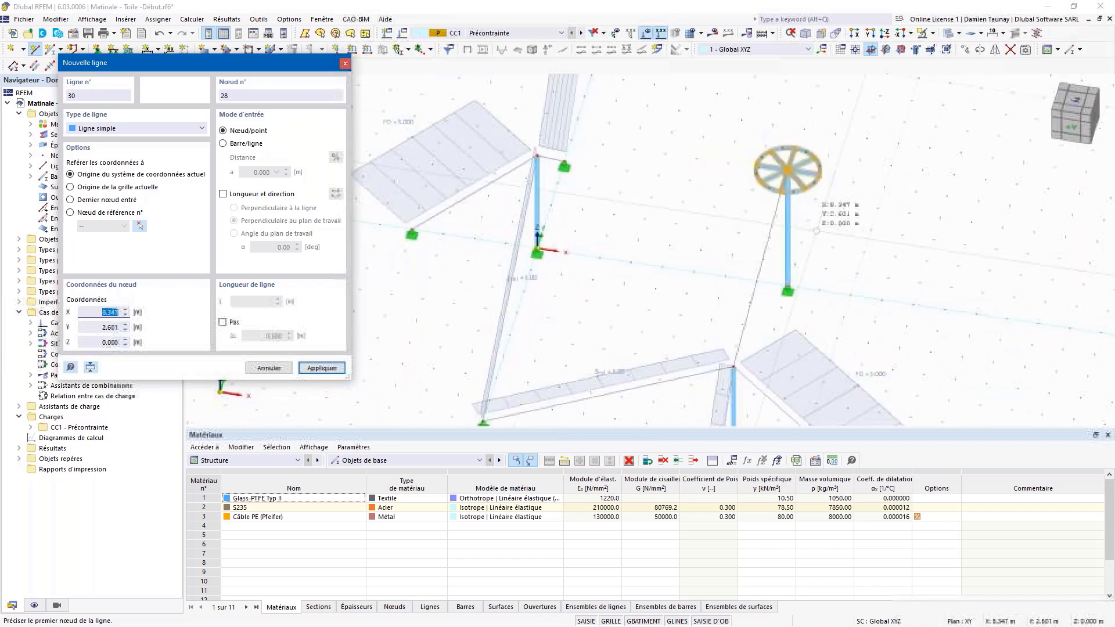
{"action": "left_click", "coordinate": [535, 156]}
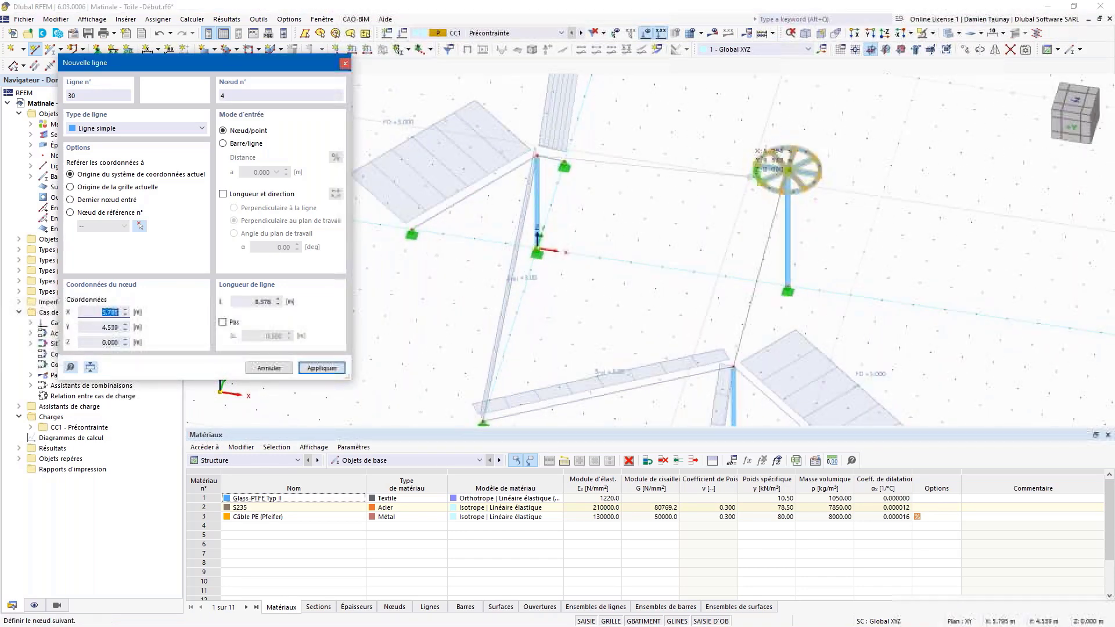
{"action": "left_click", "coordinate": [754, 166]}
{"action": "middle_click_drag", "start_coordinate": [750, 266], "coordinate": [699, 266], "text": "ctrl"}
{"action": "right_click", "coordinate": [700, 267]}
Step: Draw the 11.462 m line from mast node 2 to the ring's edge node and stop drawing
{"action": "left_click", "coordinate": [455, 314]}
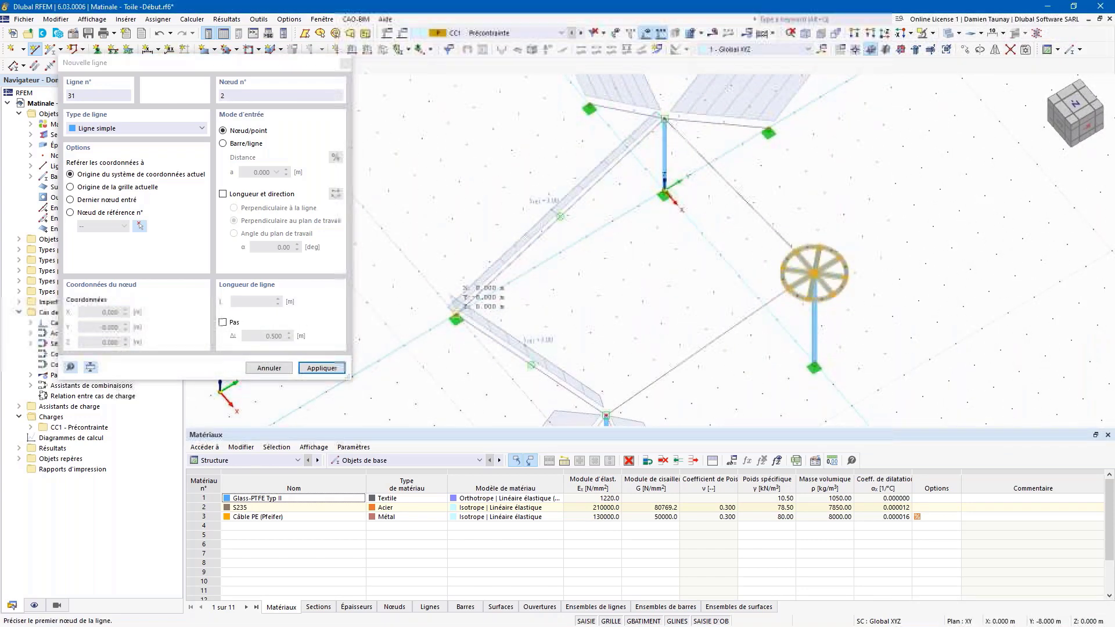
{"action": "left_click", "coordinate": [782, 269]}
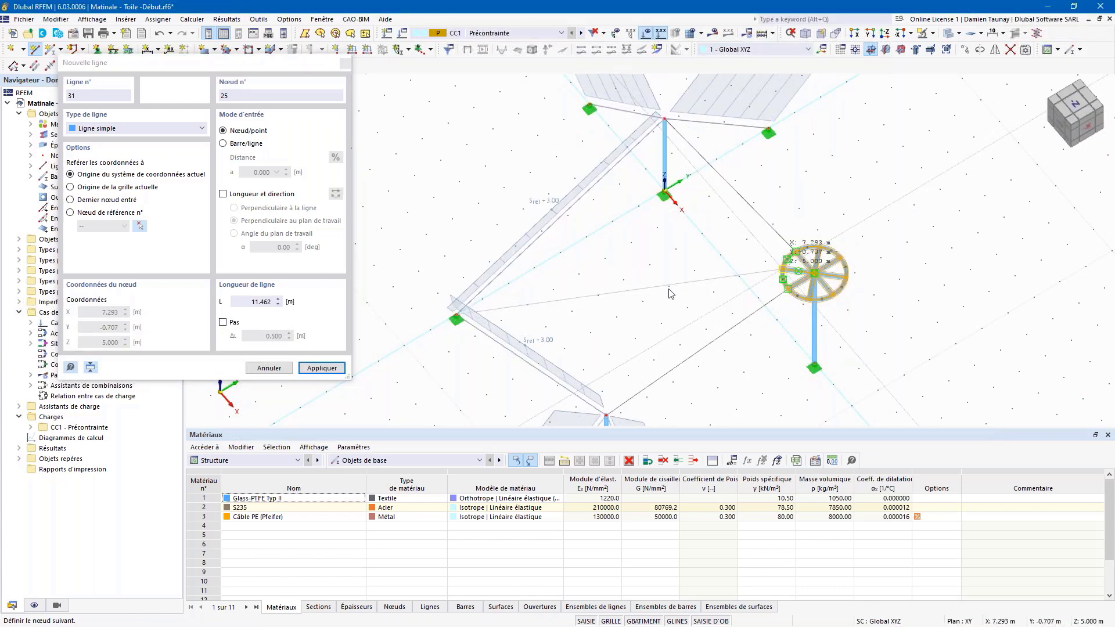
{"action": "right_click", "coordinate": [666, 296]}
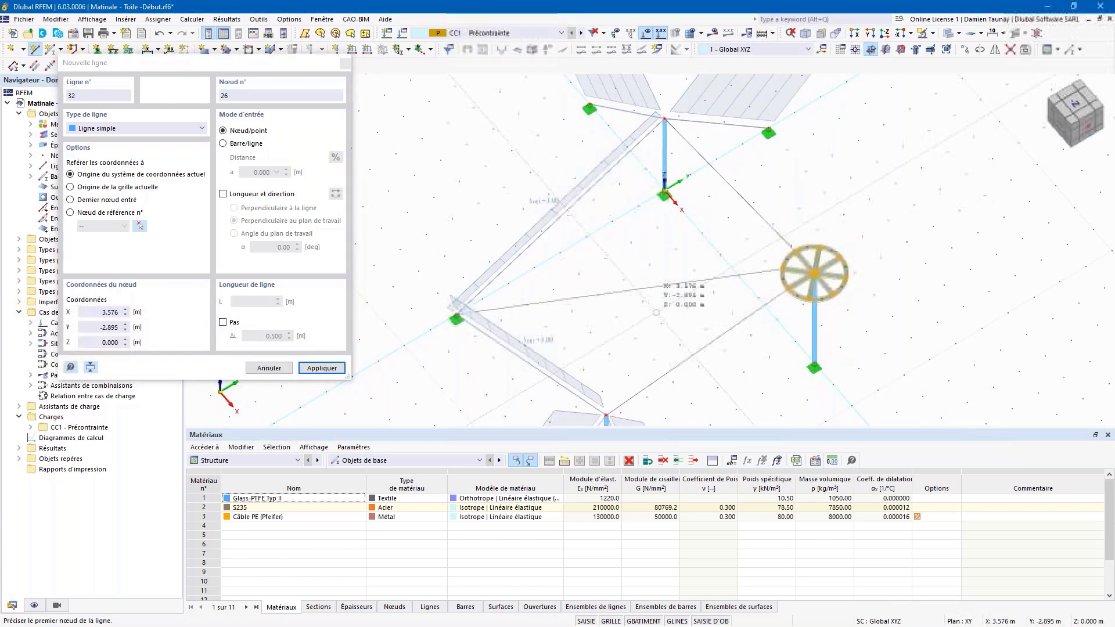
{"action": "right_click", "coordinate": [652, 316]}
{"action": "middle_click_drag", "start_coordinate": [630, 291], "coordinate": [502, 222]}
{"action": "scroll", "coordinate": [525, 247], "scroll_direction": "down", "scroll_amount": 3}
{"action": "middle_click_drag", "start_coordinate": [565, 301], "coordinate": [591, 274], "text": "ctrl"}
{"action": "scroll", "coordinate": [544, 189], "scroll_direction": "up", "scroll_amount": 1}
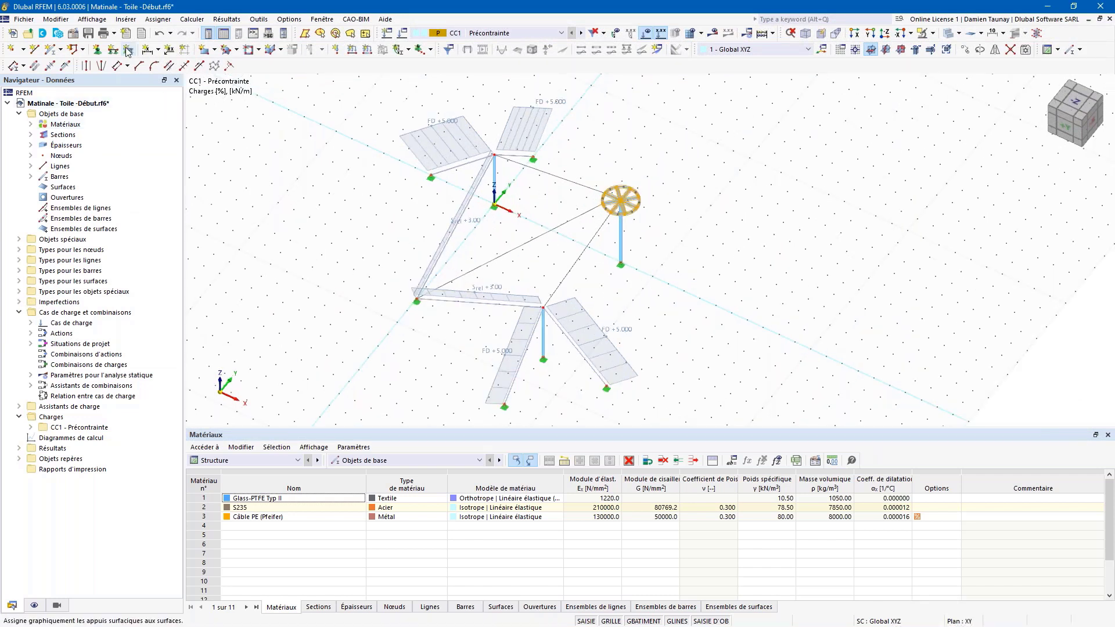
Step: Create a quadrangle Glass-PTFE Typ II membrane surface on the four boundary lines
{"action": "left_click", "coordinate": [236, 51]}
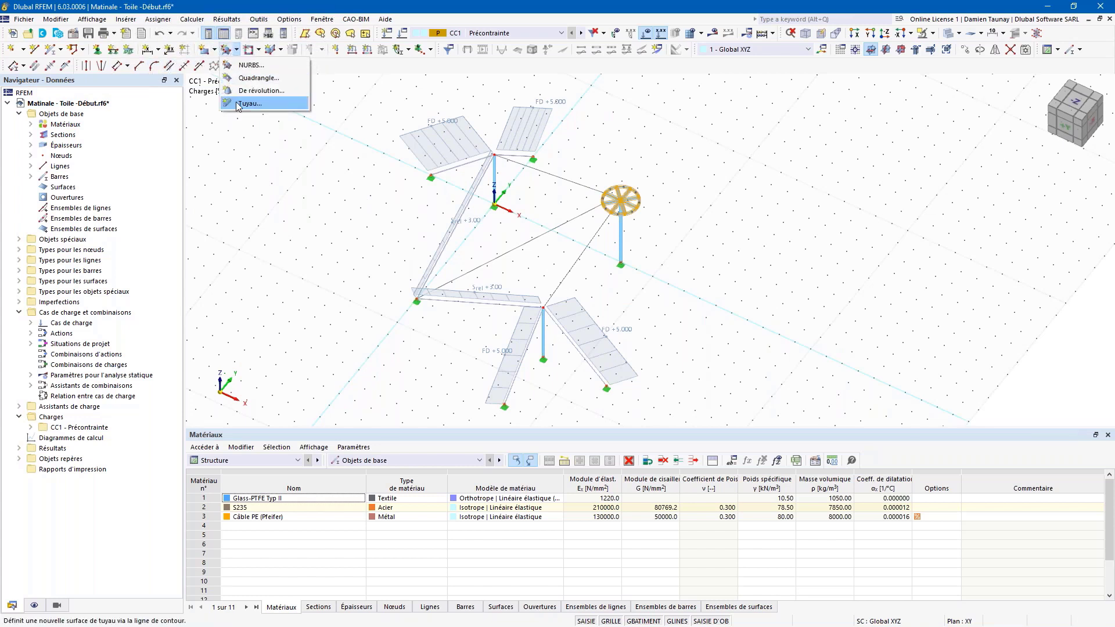
{"action": "left_click", "coordinate": [241, 83]}
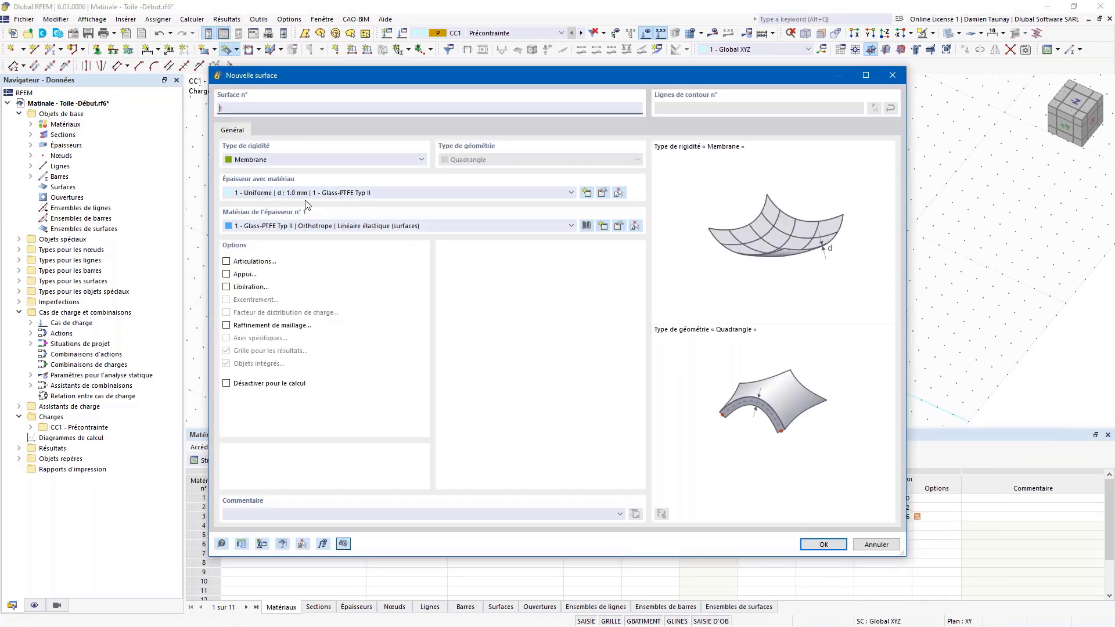
{"action": "left_click", "coordinate": [822, 544]}
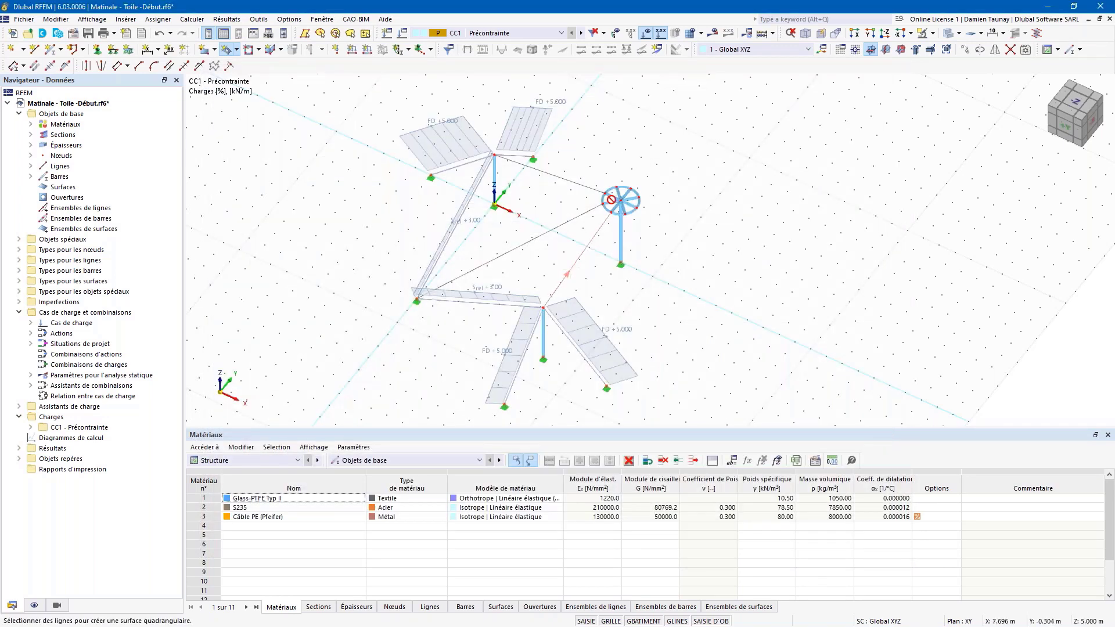
{"action": "left_click", "coordinate": [465, 303]}
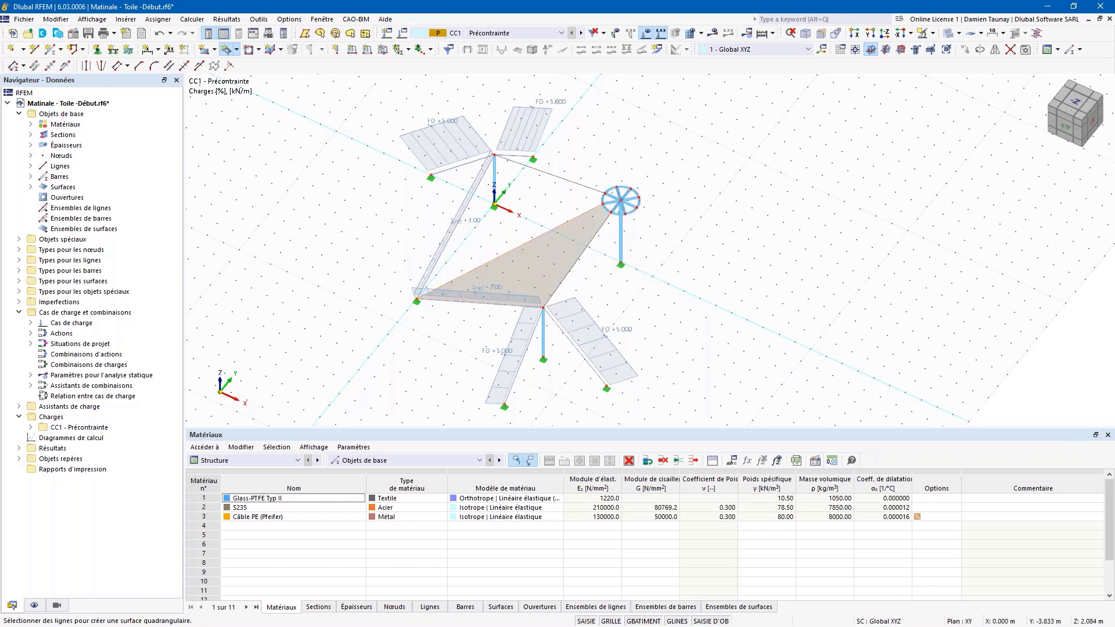
{"action": "left_click", "coordinate": [602, 197]}
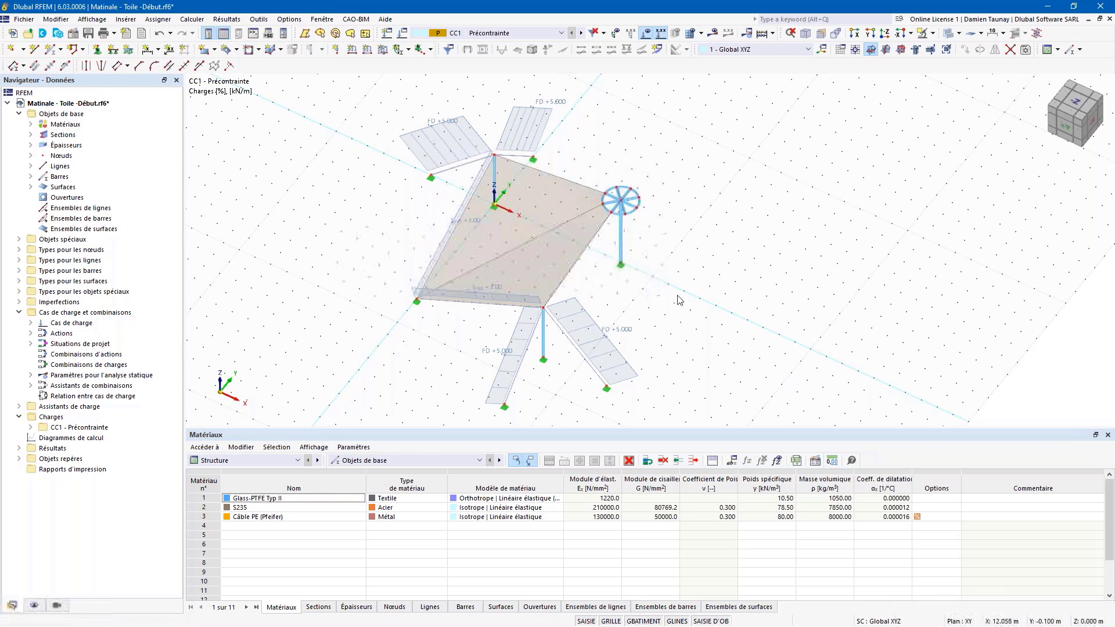
Step: Orbit around the new surface and select the lower FD +5.000 cable
{"action": "middle_click_drag", "start_coordinate": [660, 274], "coordinate": [735, 294], "text": "ctrl"}
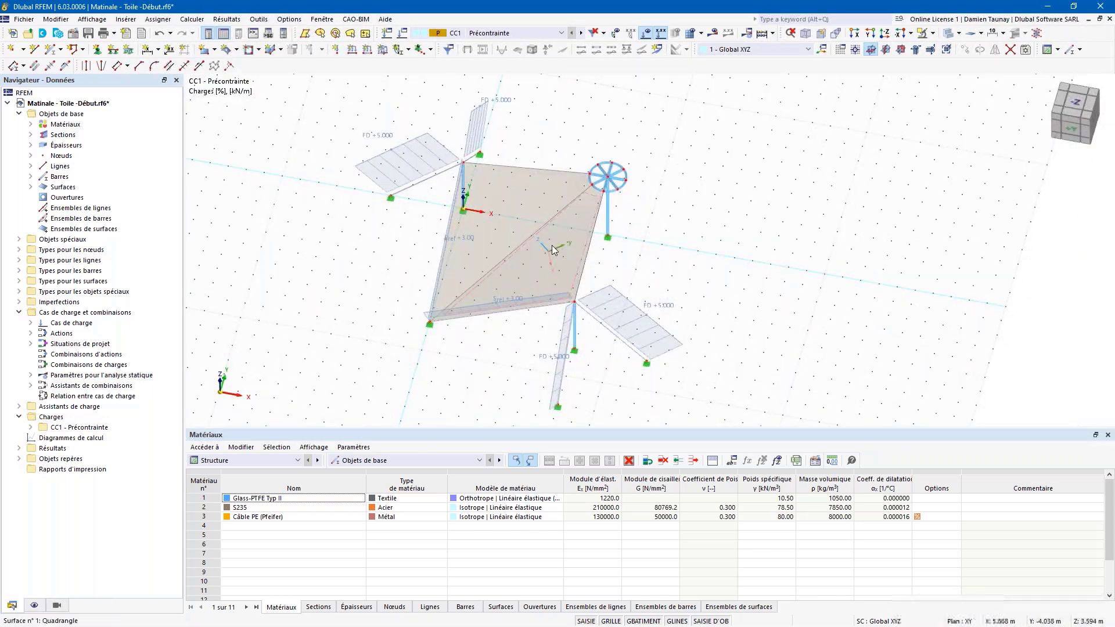
{"action": "middle_click_drag", "start_coordinate": [649, 265], "coordinate": [360, 247], "text": "ctrl"}
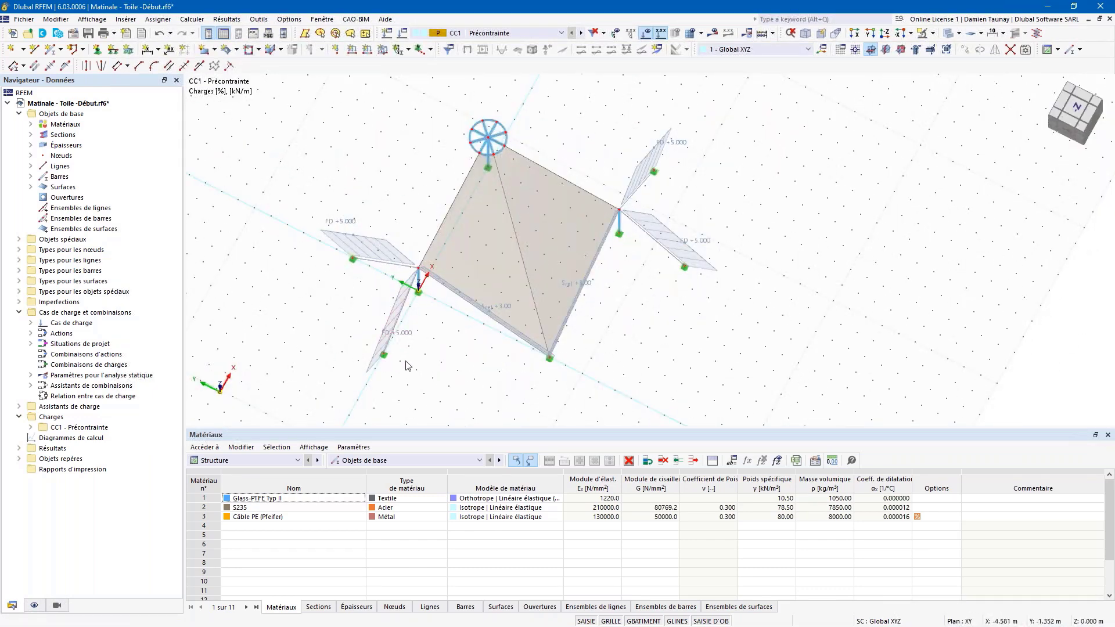
{"action": "mouse_move", "coordinate": [418, 363]}
{"action": "middle_mouse_down", "text": "ctrl"}
{"action": "mouse_move", "coordinate": [545, 311]}
{"action": "mouse_move", "coordinate": [543, 188]}
{"action": "middle_mouse_up", "text": "ctrl"}
{"action": "left_click_drag", "start_coordinate": [530, 337], "coordinate": [390, 223]}
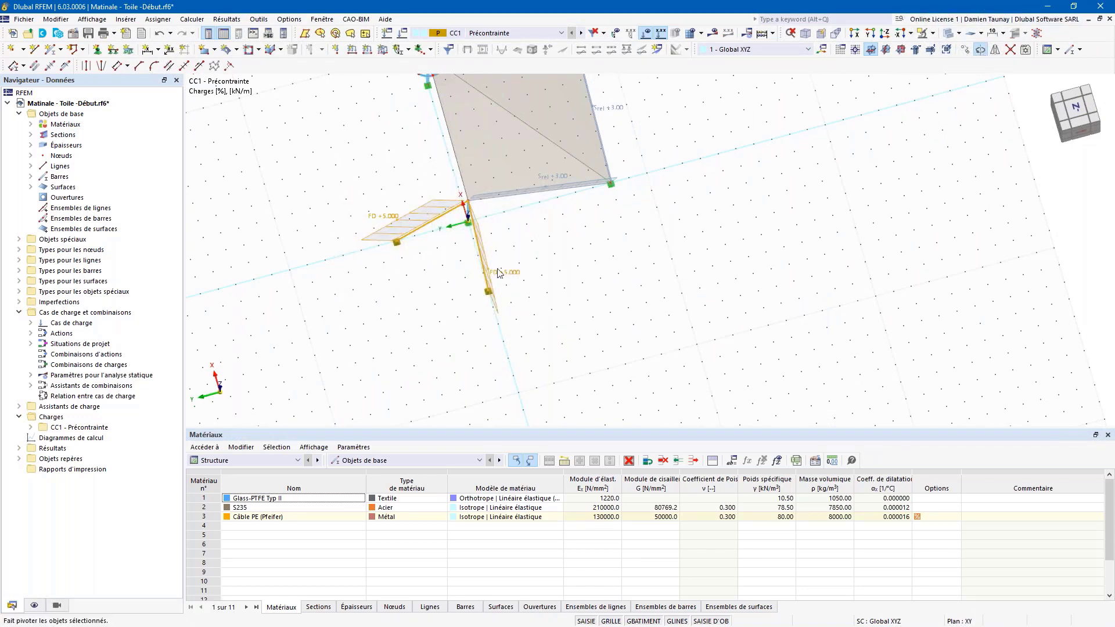
Step: Rotate the selected cable members by -45° about the origin node
{"action": "left_click", "coordinate": [981, 51]}
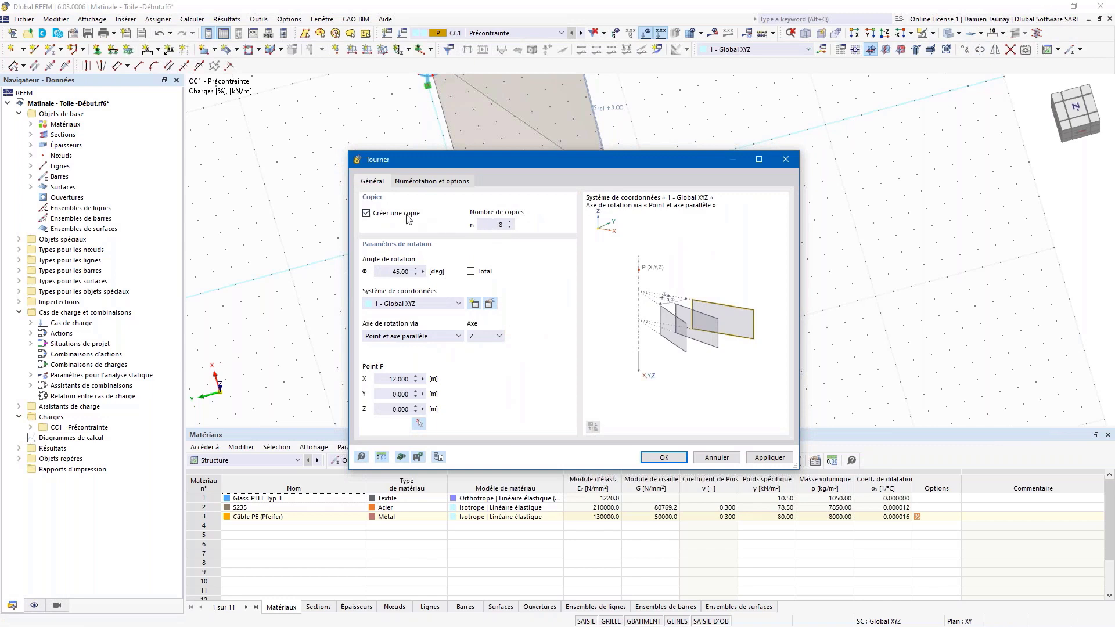
{"action": "left_click", "coordinate": [419, 424]}
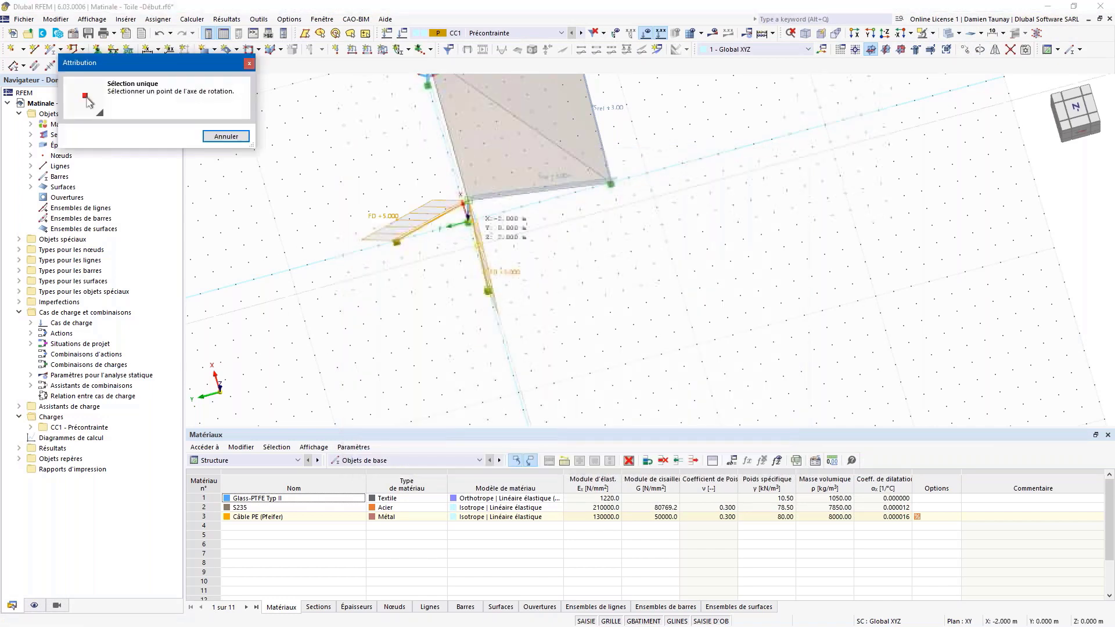
{"action": "left_click", "coordinate": [463, 234]}
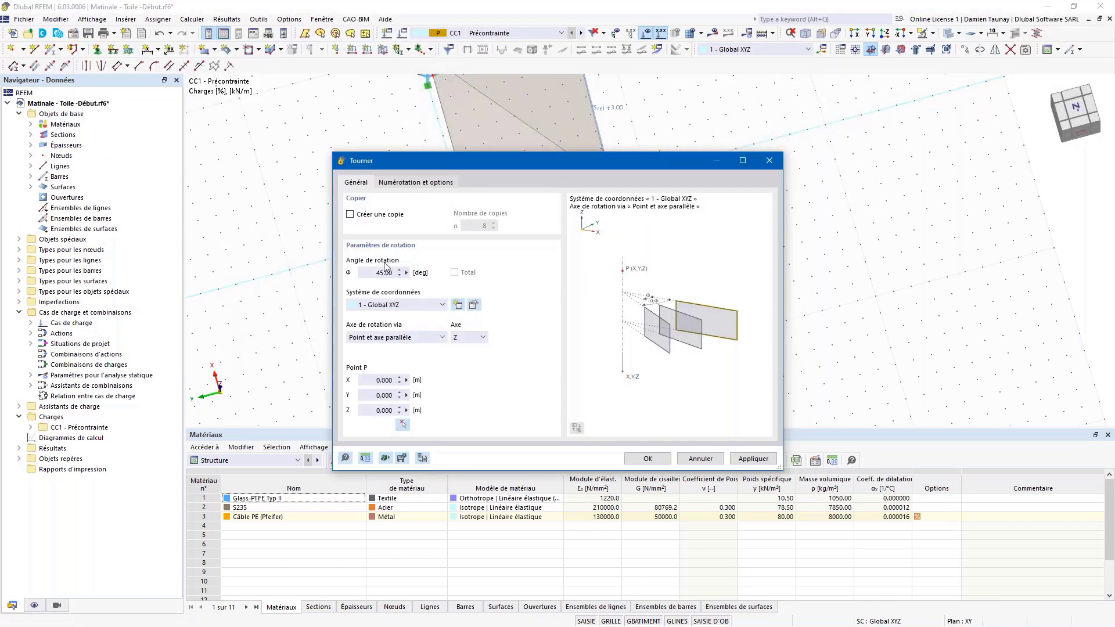
{"action": "left_click", "coordinate": [376, 273]}
{"action": "type", "text": "-"}
{"action": "left_click", "coordinate": [647, 459]}
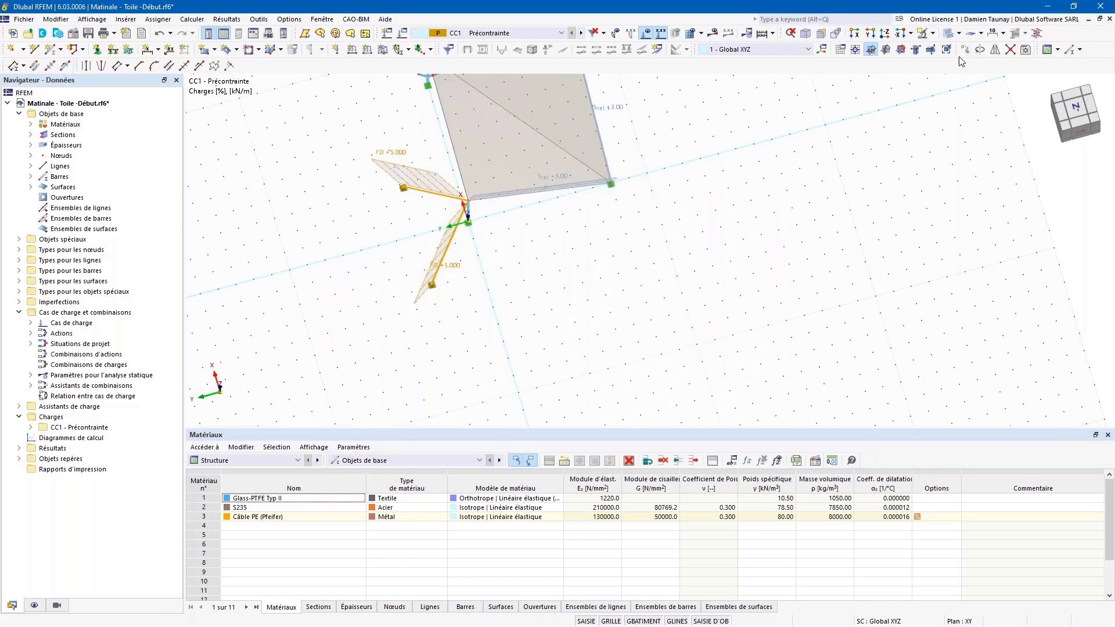
{"action": "key", "text": "ctrl+z"}
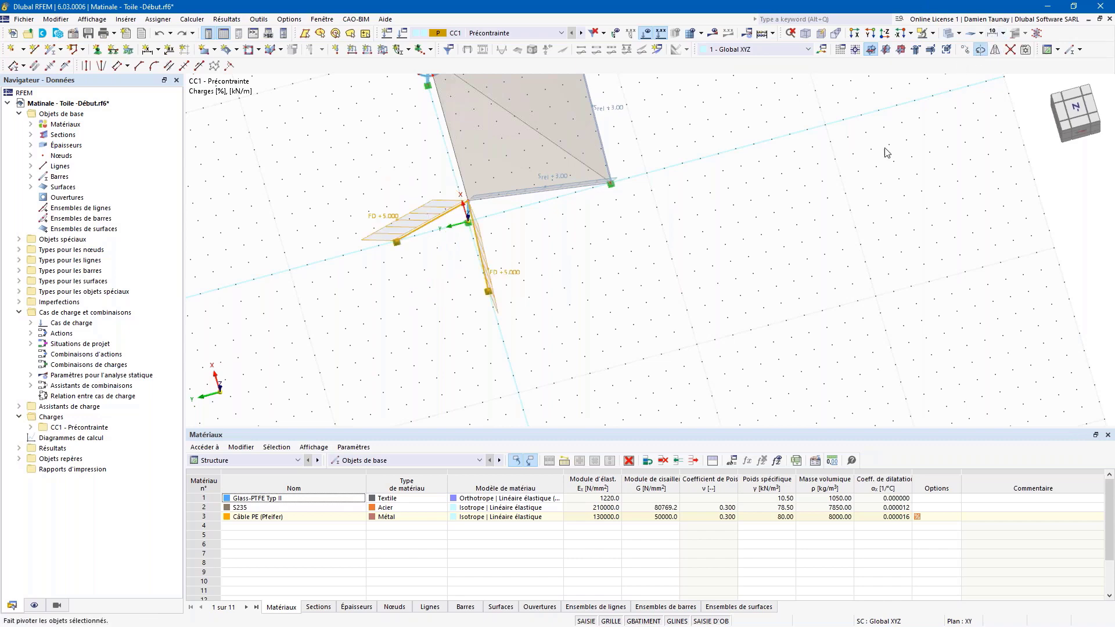
{"action": "left_click", "coordinate": [979, 49]}
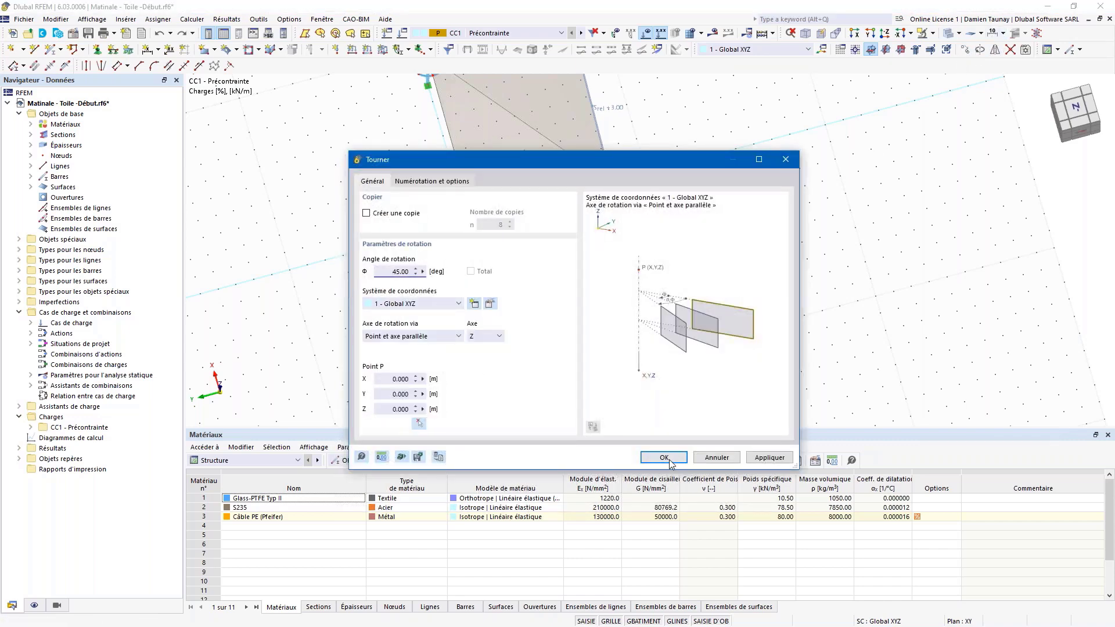
{"action": "left_click", "coordinate": [663, 457]}
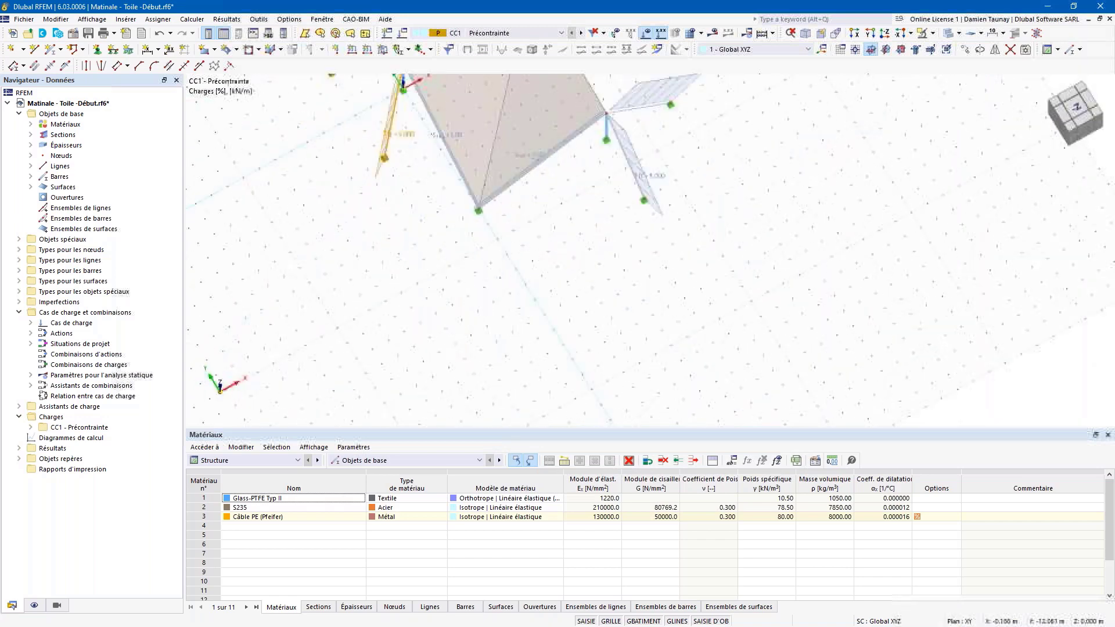
Step: Rotate the two lower sloped cables by -45° about node 9
{"action": "left_click_drag", "start_coordinate": [308, 351], "coordinate": [265, 328]}
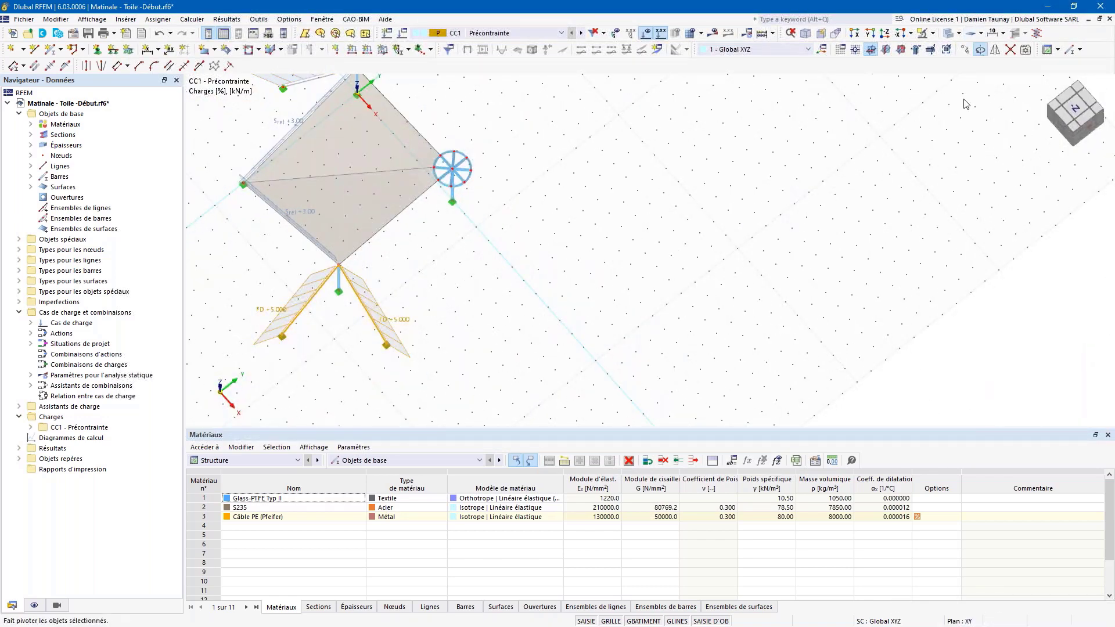
{"action": "left_click", "coordinate": [419, 426]}
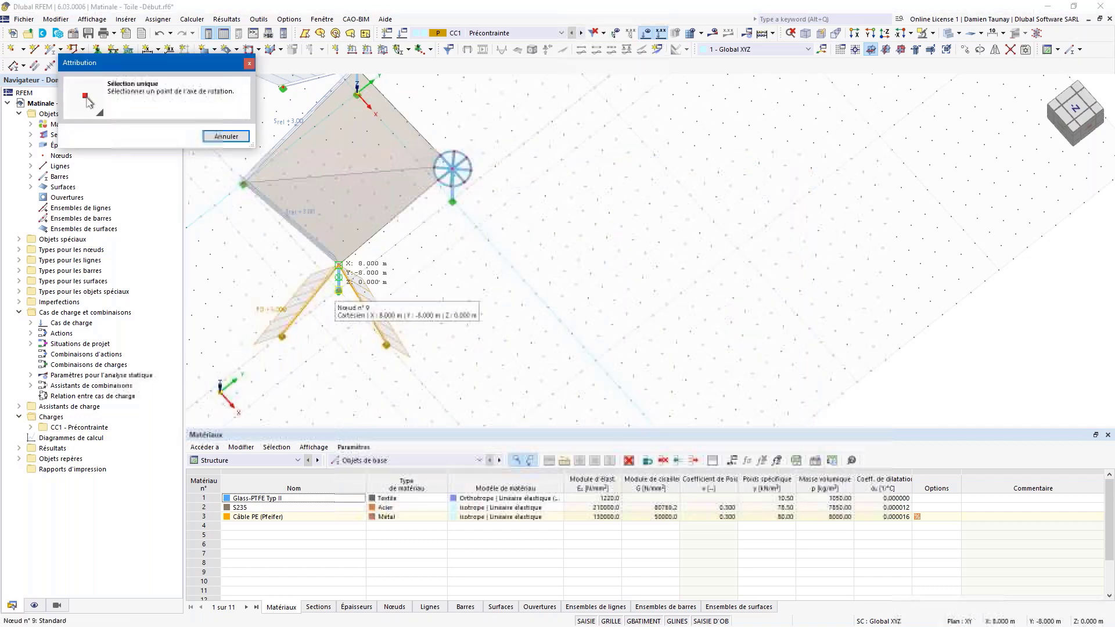
{"action": "left_click", "coordinate": [338, 265]}
{"action": "left_click", "coordinate": [377, 275]}
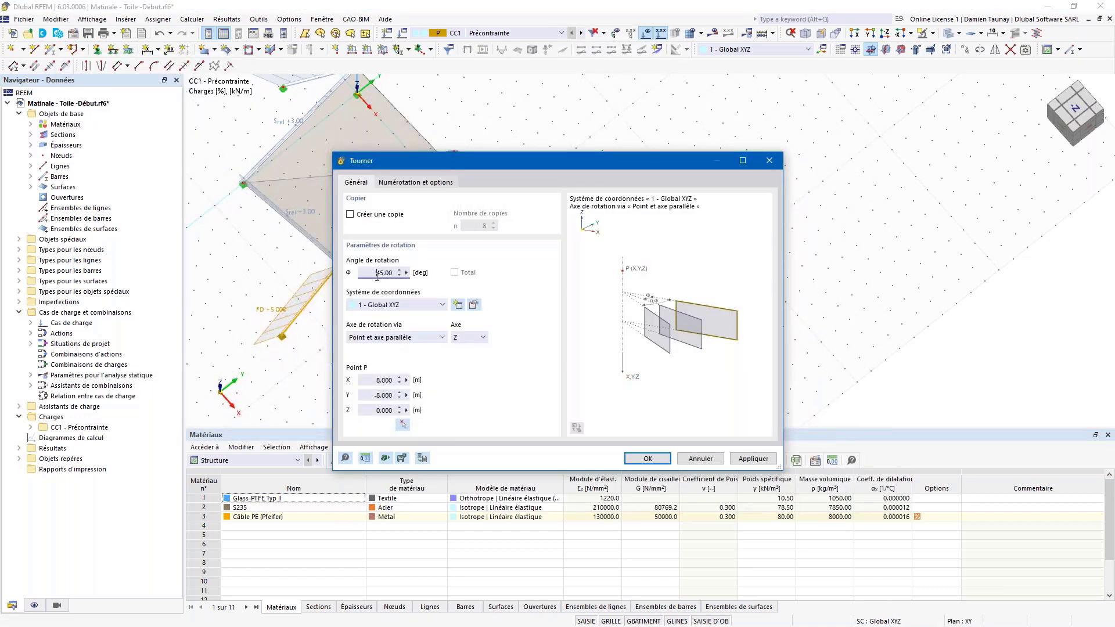
{"action": "left_click", "coordinate": [643, 462]}
Step: Select the membrane surface, then cancel the rotation and clear the selection
{"action": "middle_click_drag", "start_coordinate": [673, 320], "coordinate": [598, 283], "text": "ctrl"}
{"action": "scroll", "coordinate": [597, 283], "scroll_direction": "down", "scroll_amount": 3}
{"action": "scroll", "coordinate": [392, 190], "scroll_direction": "up", "scroll_amount": 2}
{"action": "left_click", "coordinate": [398, 279]}
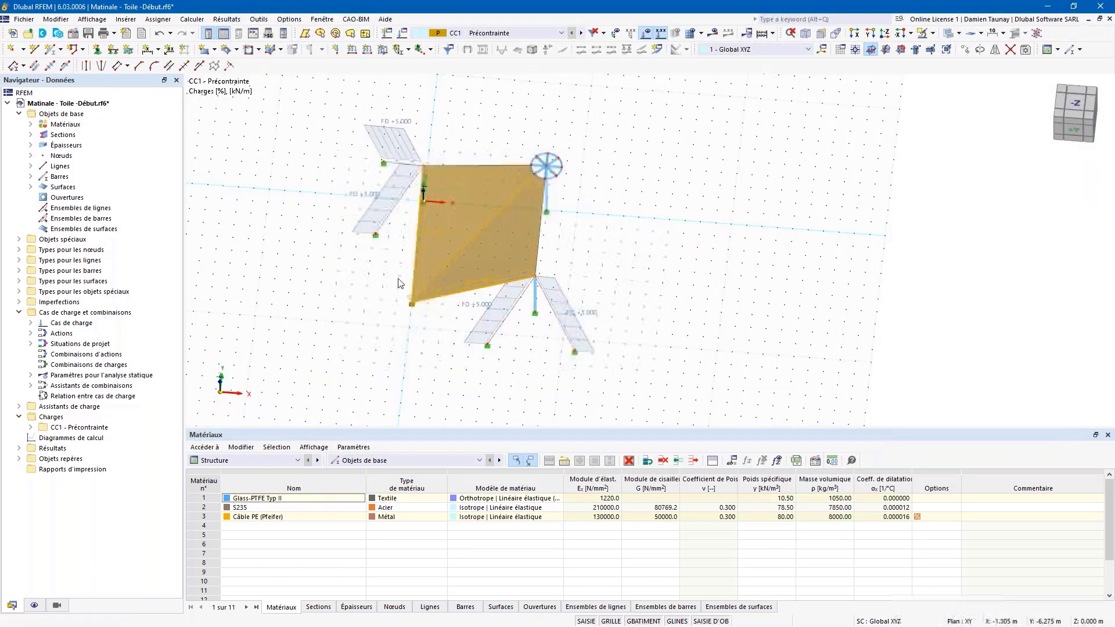
{"action": "middle_click_drag", "start_coordinate": [401, 279], "coordinate": [595, 204], "text": "ctrl"}
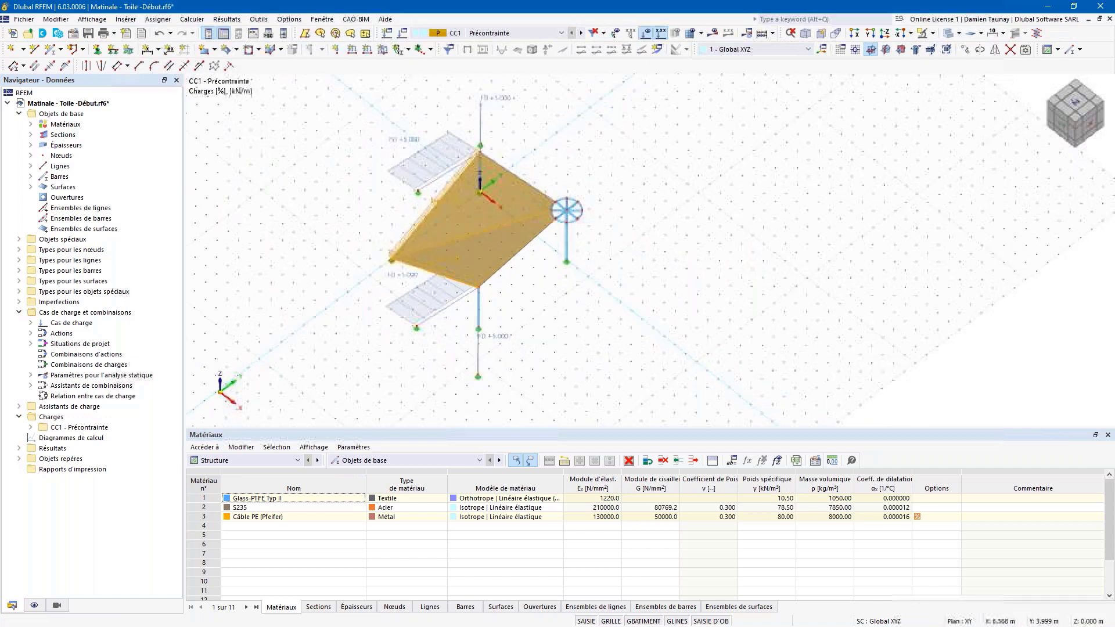
{"action": "left_click", "coordinate": [980, 50]}
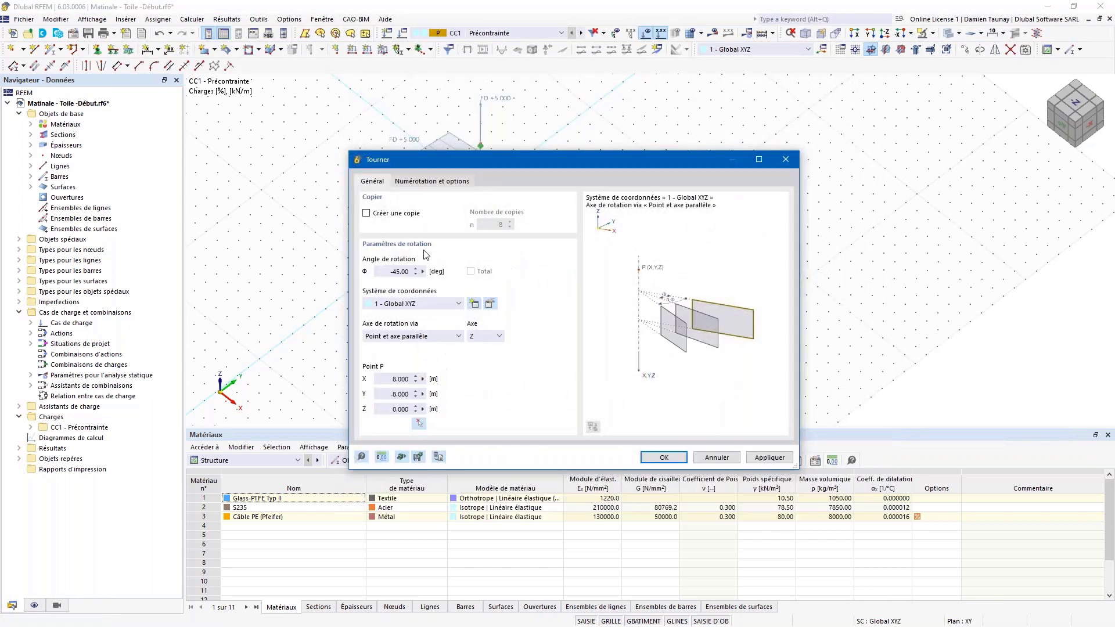
{"action": "left_click", "coordinate": [784, 159]}
{"action": "left_click", "coordinate": [456, 211]}
{"action": "left_click", "coordinate": [487, 258], "text": "ctrl"}
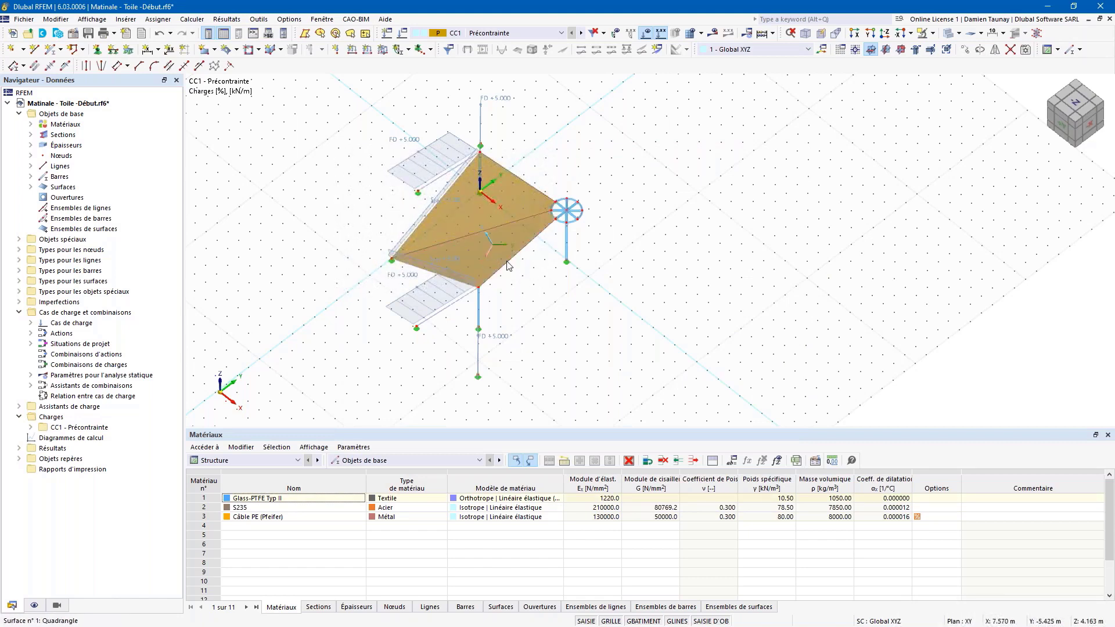
{"action": "left_click", "coordinate": [518, 268]}
{"action": "scroll", "coordinate": [492, 219], "scroll_direction": "up", "scroll_amount": 2}
{"action": "middle_click_drag", "start_coordinate": [548, 311], "coordinate": [584, 307], "text": "ctrl"}
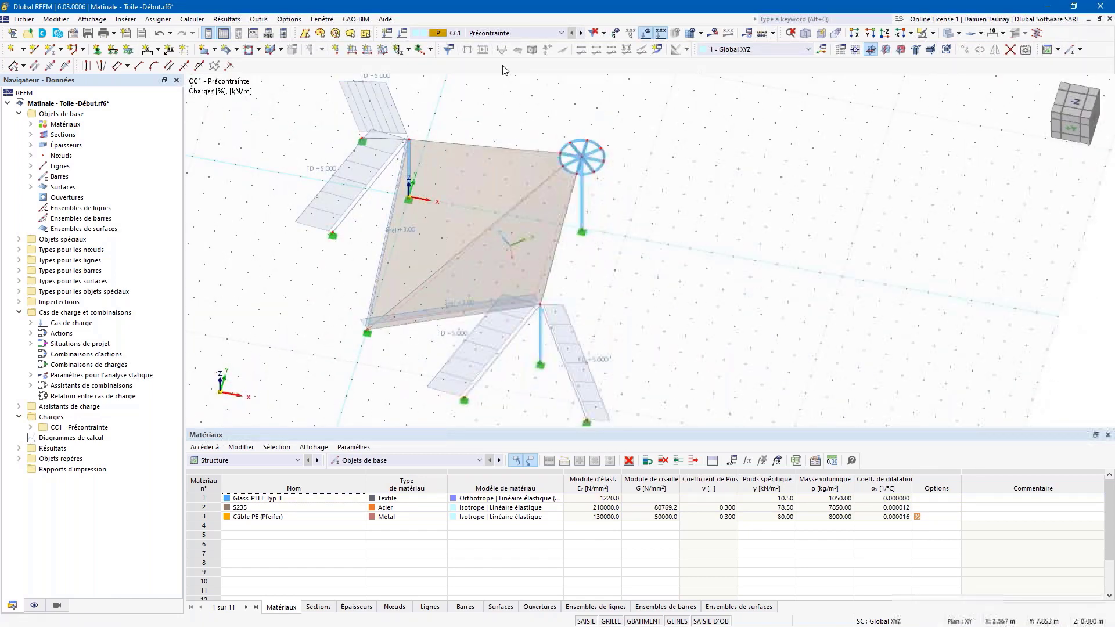
Step: Apply a 1.000 kN/m form-finding surface load to surfaces 1 and 2
{"action": "left_click", "coordinate": [383, 51]}
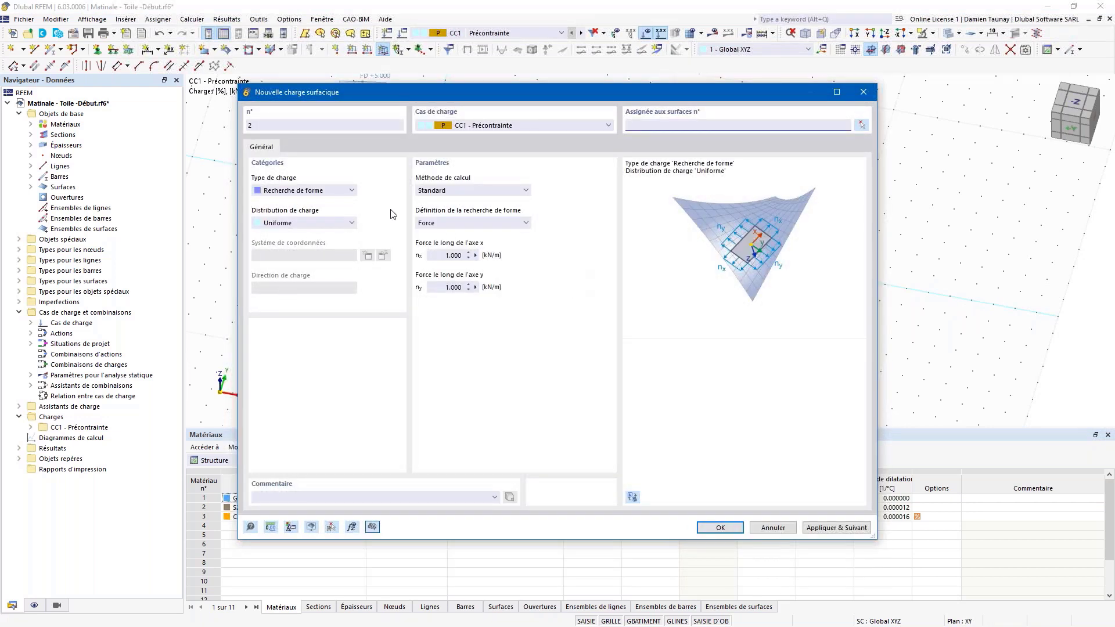
{"action": "left_click", "coordinate": [720, 527]}
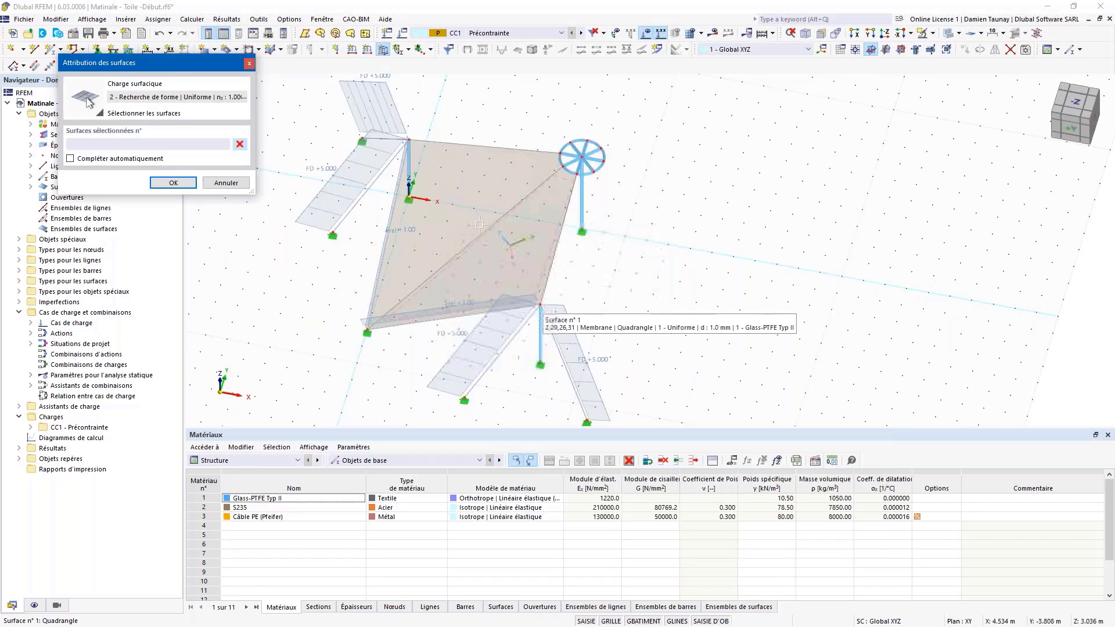
{"action": "left_click", "coordinate": [523, 252]}
{"action": "left_click", "coordinate": [163, 183]}
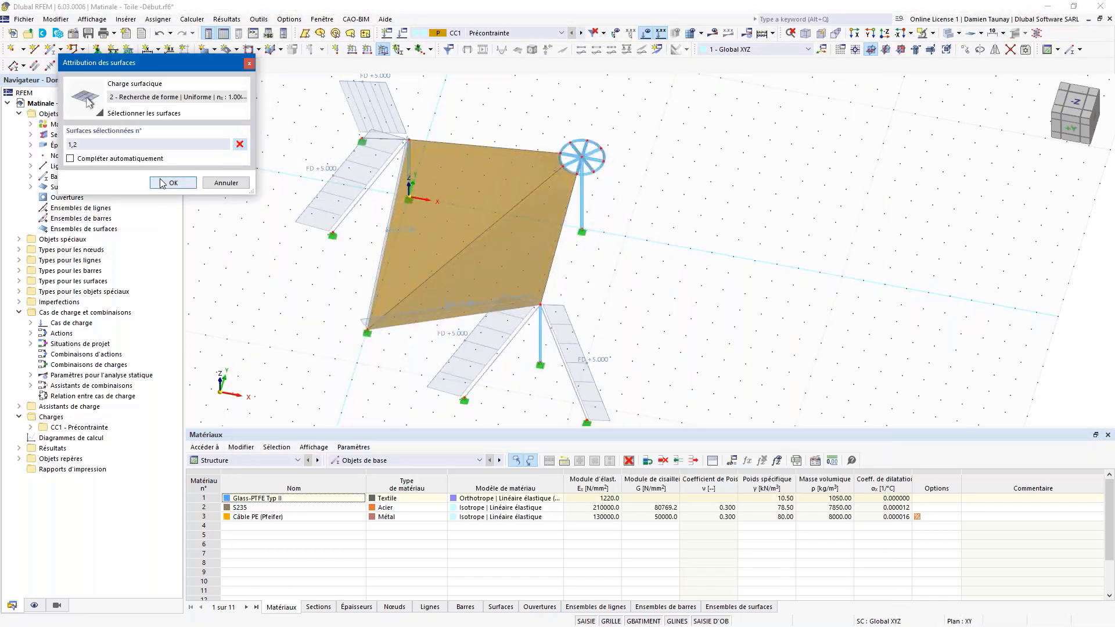
Step: Select the membrane bay with its masts and cables for rotation with Create copy ticked
{"action": "left_click_drag", "start_coordinate": [408, 352], "coordinate": [354, 286]}
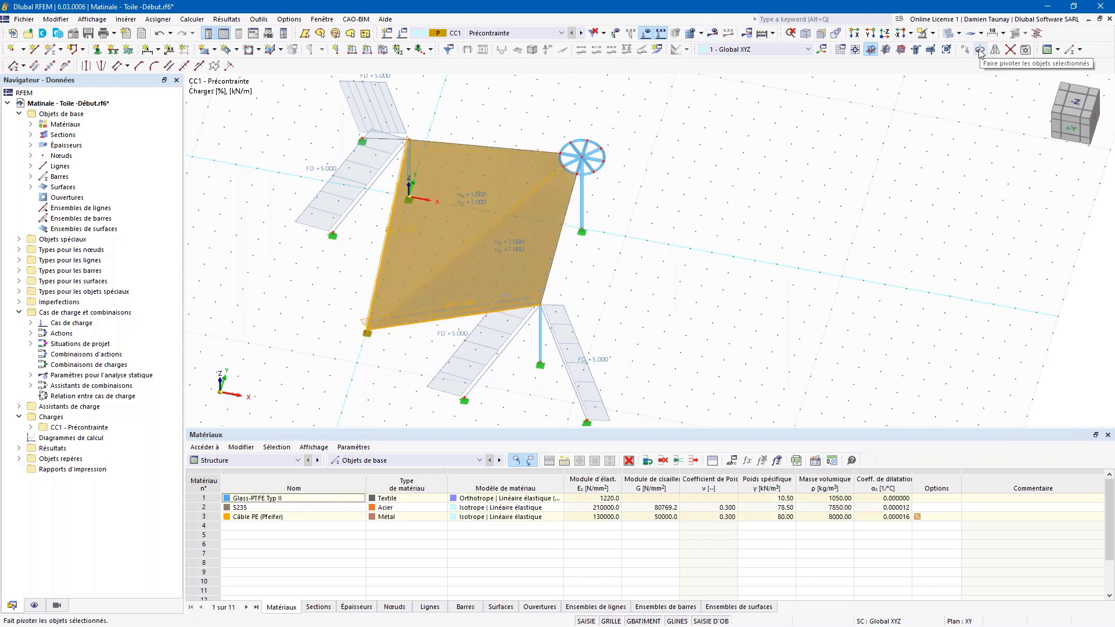
{"action": "left_click", "coordinate": [626, 216]}
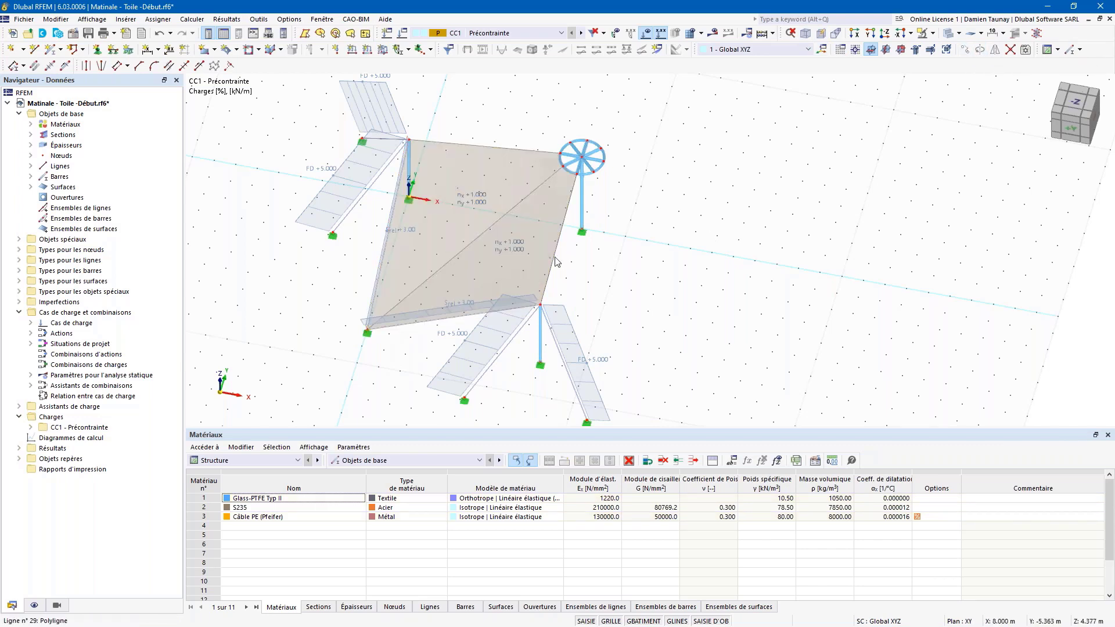
{"action": "scroll", "coordinate": [553, 258], "scroll_direction": "down", "scroll_amount": 4}
{"action": "middle_click_drag", "start_coordinate": [554, 257], "coordinate": [716, 383], "text": "ctrl"}
{"action": "left_click_drag", "start_coordinate": [674, 354], "coordinate": [443, 232]}
{"action": "left_click_drag", "start_coordinate": [549, 323], "coordinate": [405, 227]}
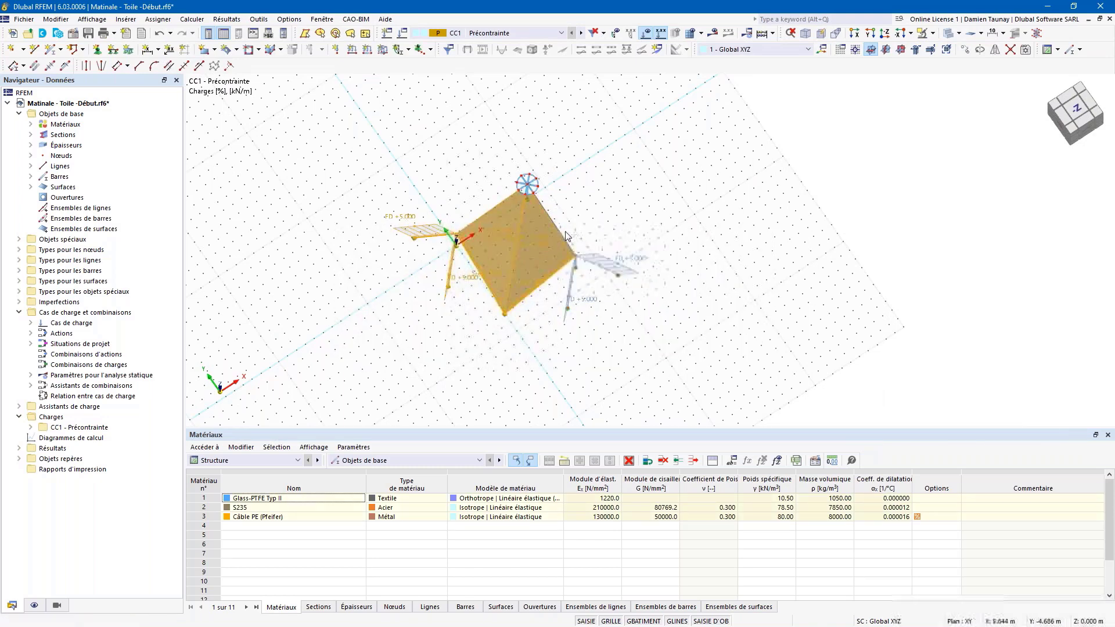
{"action": "middle_click_drag", "start_coordinate": [590, 241], "coordinate": [593, 176], "text": "ctrl"}
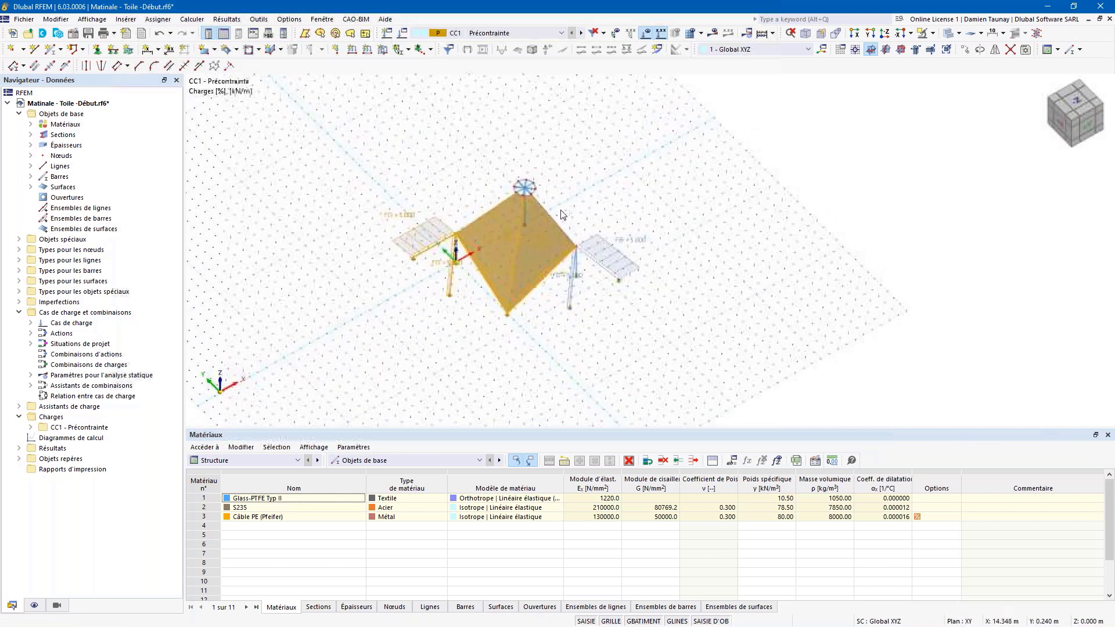
{"action": "scroll", "coordinate": [538, 222], "scroll_direction": "up", "scroll_amount": 4}
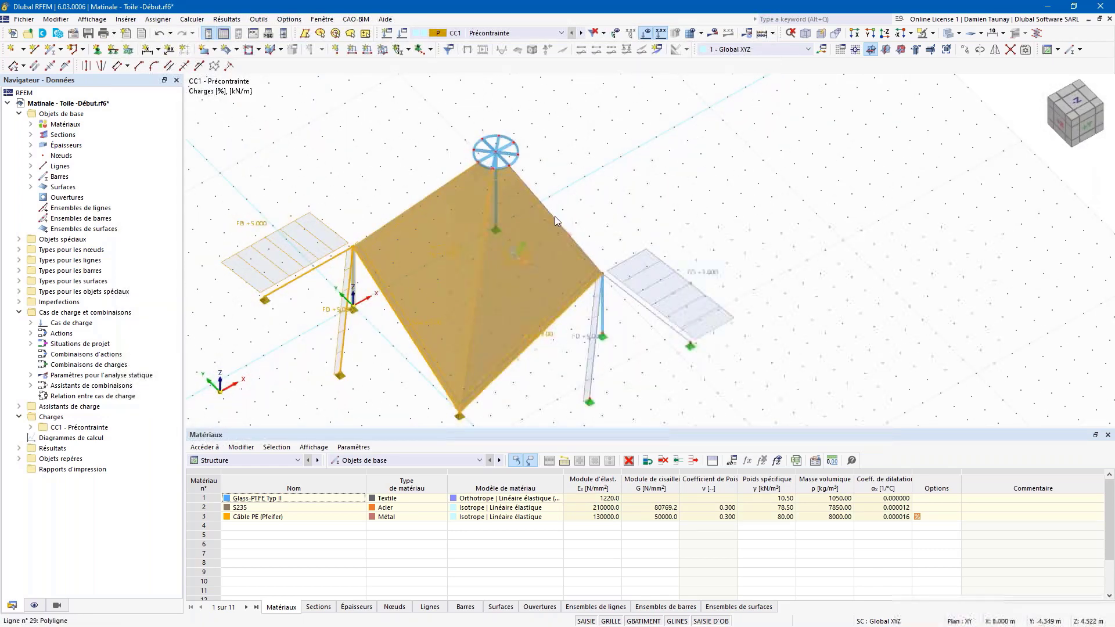
{"action": "left_click", "coordinate": [979, 50]}
{"action": "left_click", "coordinate": [366, 213]}
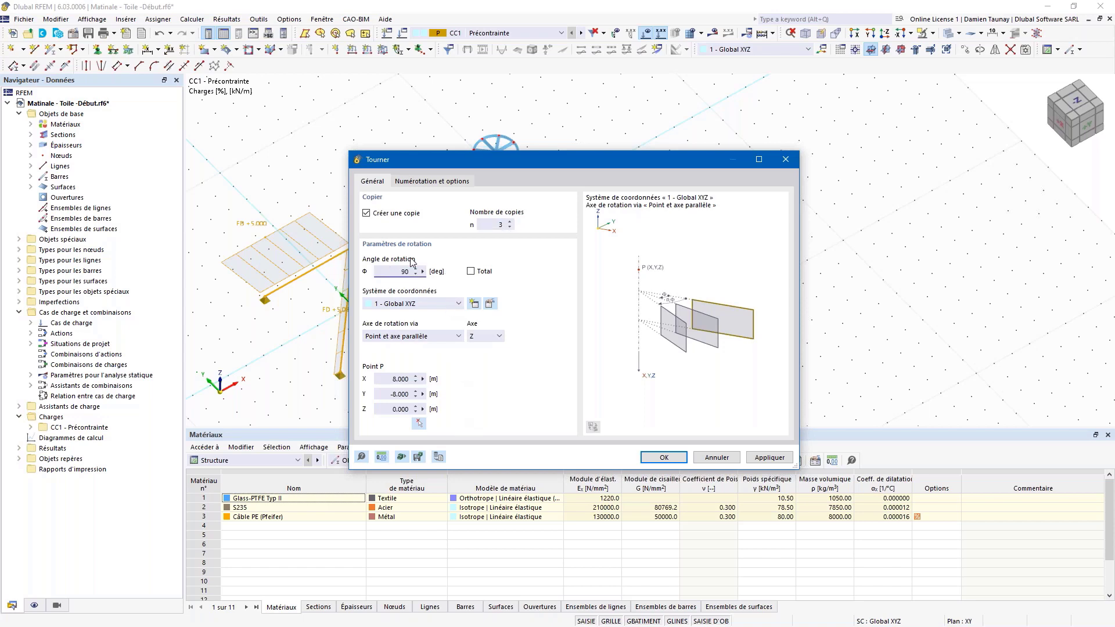
Step: Copy the bay 3 times at 90° about the central mast base, loads included
{"action": "left_click", "coordinate": [419, 425]}
{"action": "middle_click_drag", "start_coordinate": [702, 262], "coordinate": [535, 264], "text": "ctrl"}
{"action": "left_click", "coordinate": [603, 315]}
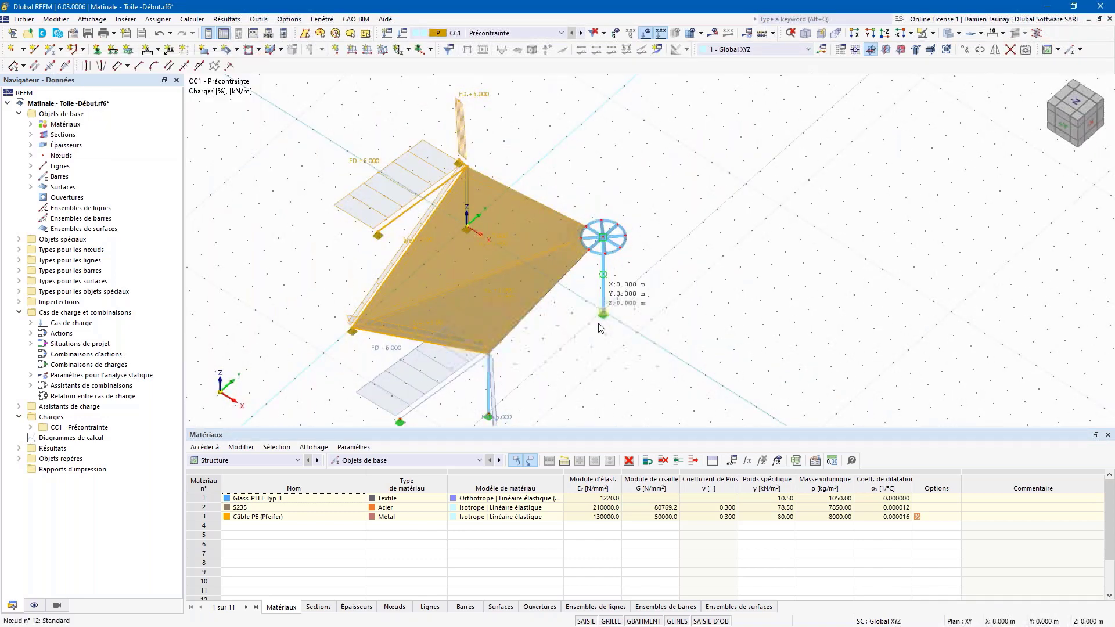
{"action": "left_click", "coordinate": [402, 183]}
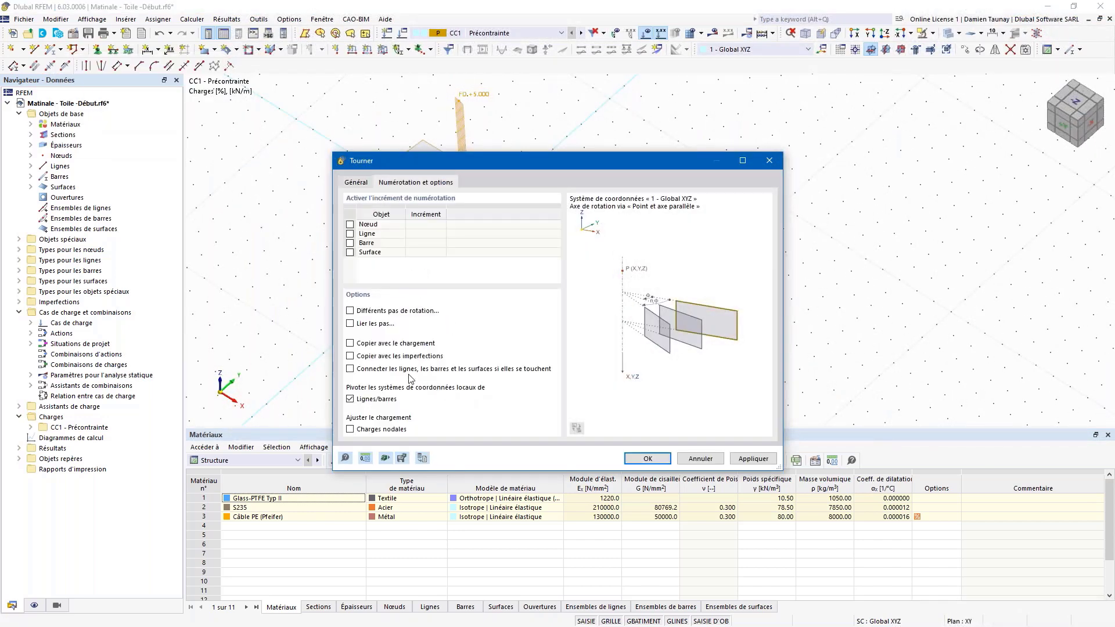
{"action": "left_click", "coordinate": [648, 458]}
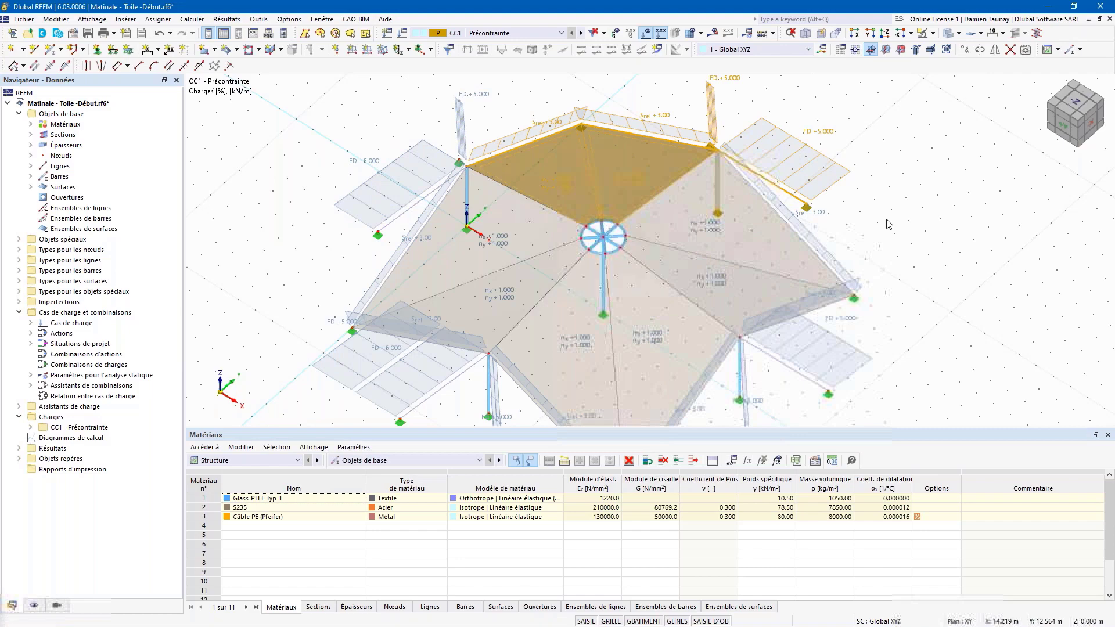
{"action": "left_click", "coordinate": [888, 224]}
{"action": "scroll", "coordinate": [887, 224], "scroll_direction": "down", "scroll_amount": 2}
Step: Orbit and zoom to a near-top view of the full eight-panel roof
{"action": "middle_click_drag", "start_coordinate": [739, 314], "coordinate": [699, 293], "text": "ctrl"}
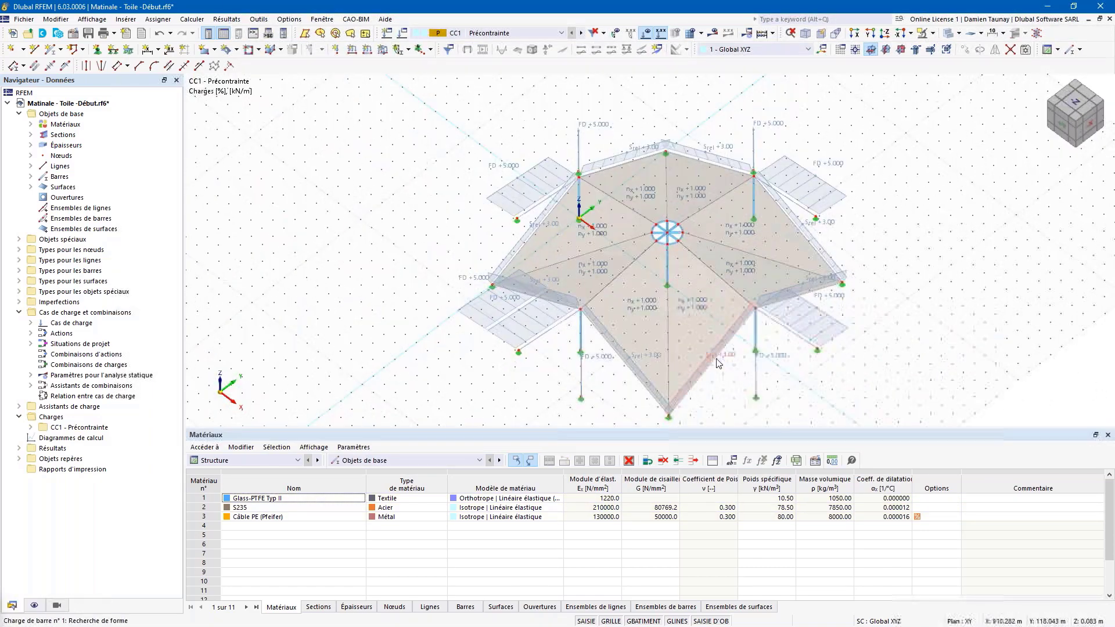
{"action": "middle_click_drag", "start_coordinate": [698, 336], "coordinate": [783, 348], "text": "ctrl"}
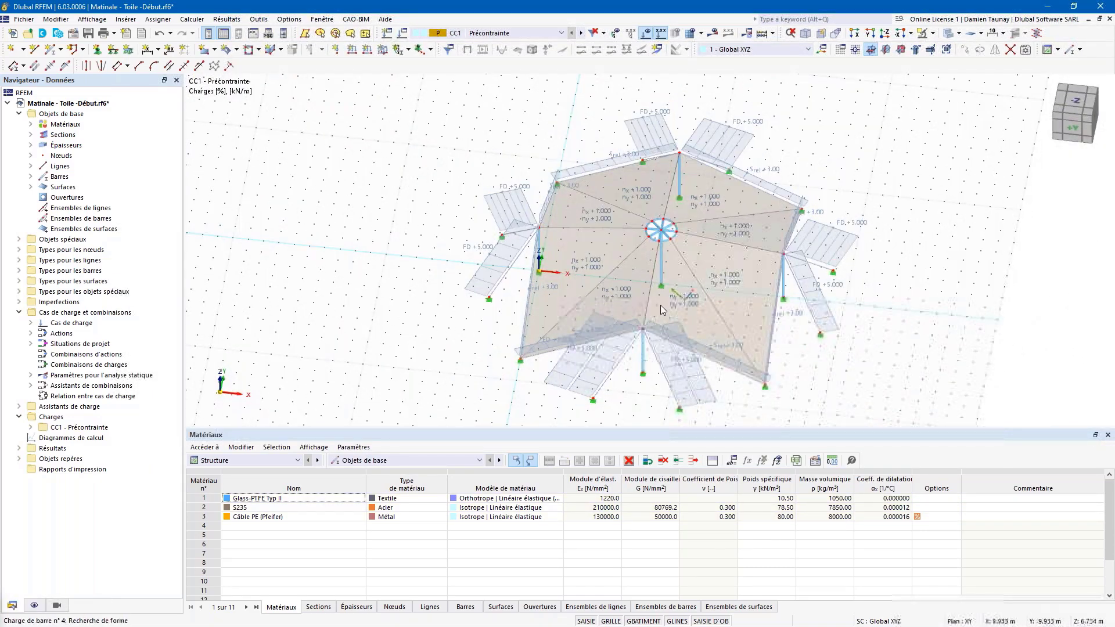
{"action": "middle_click_drag", "start_coordinate": [688, 333], "coordinate": [894, 313], "text": "ctrl"}
{"action": "middle_click_drag", "start_coordinate": [950, 172], "coordinate": [906, 227], "text": "ctrl"}
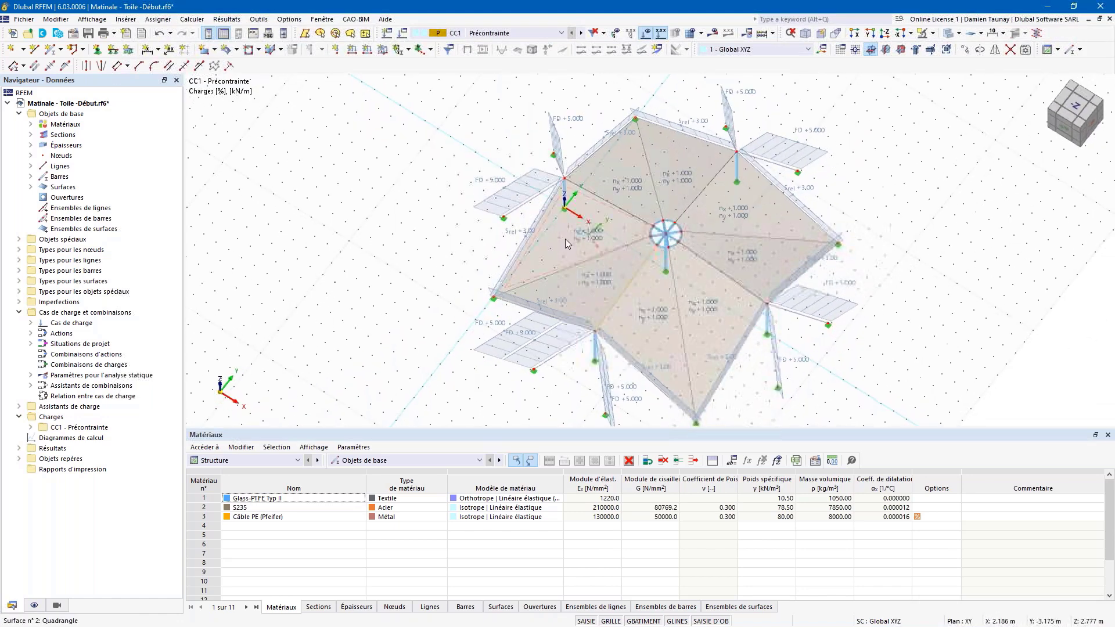
{"action": "scroll", "coordinate": [567, 238], "scroll_direction": "up", "scroll_amount": 4}
{"action": "middle_click_drag", "start_coordinate": [610, 234], "coordinate": [656, 222], "text": "ctrl"}
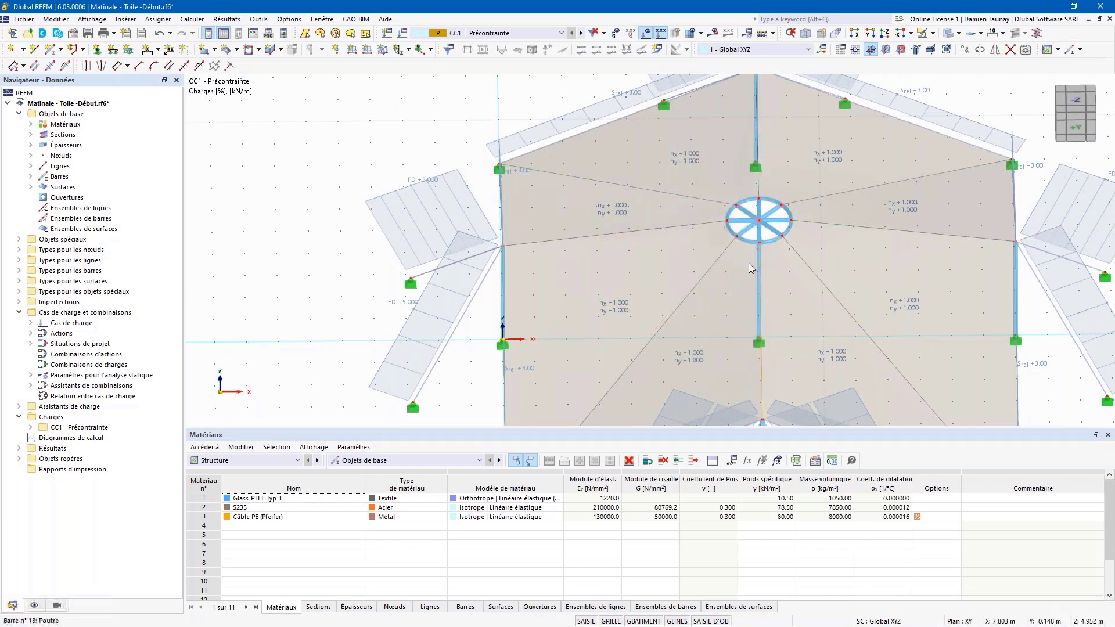
{"action": "scroll", "coordinate": [722, 285], "scroll_direction": "down", "scroll_amount": 2}
{"action": "scroll", "coordinate": [657, 333], "scroll_direction": "down", "scroll_amount": 2}
{"action": "middle_click_drag", "start_coordinate": [657, 338], "coordinate": [639, 253], "text": "ctrl"}
{"action": "middle_click_drag", "start_coordinate": [741, 316], "coordinate": [702, 339], "text": "ctrl"}
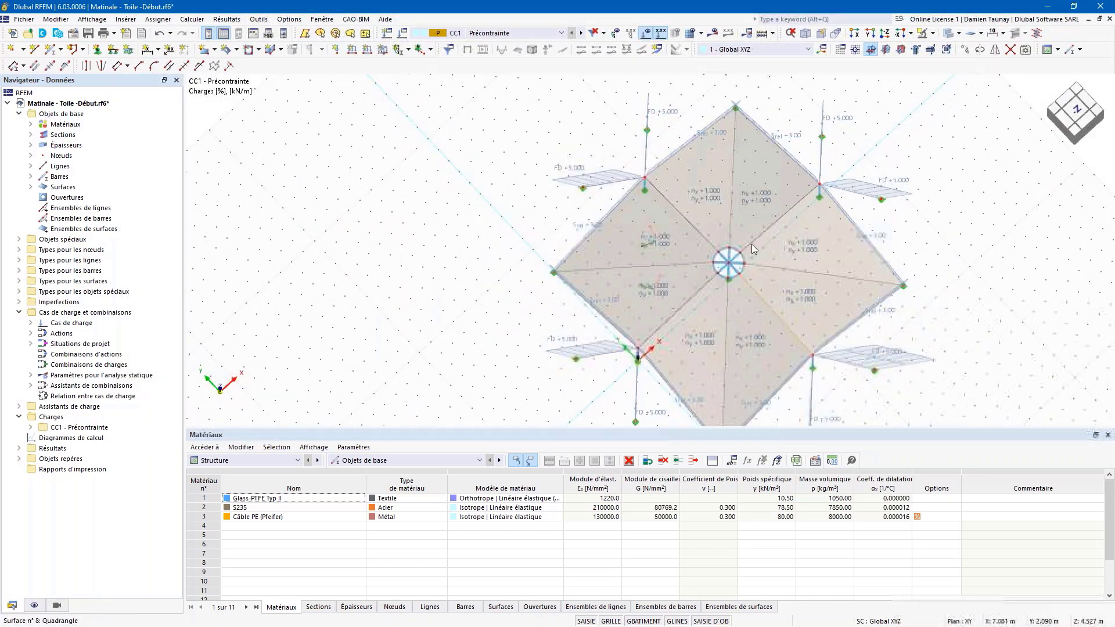
Step: Select all eight quadrangle membrane surfaces one by one
{"action": "left_click", "coordinate": [748, 329]}
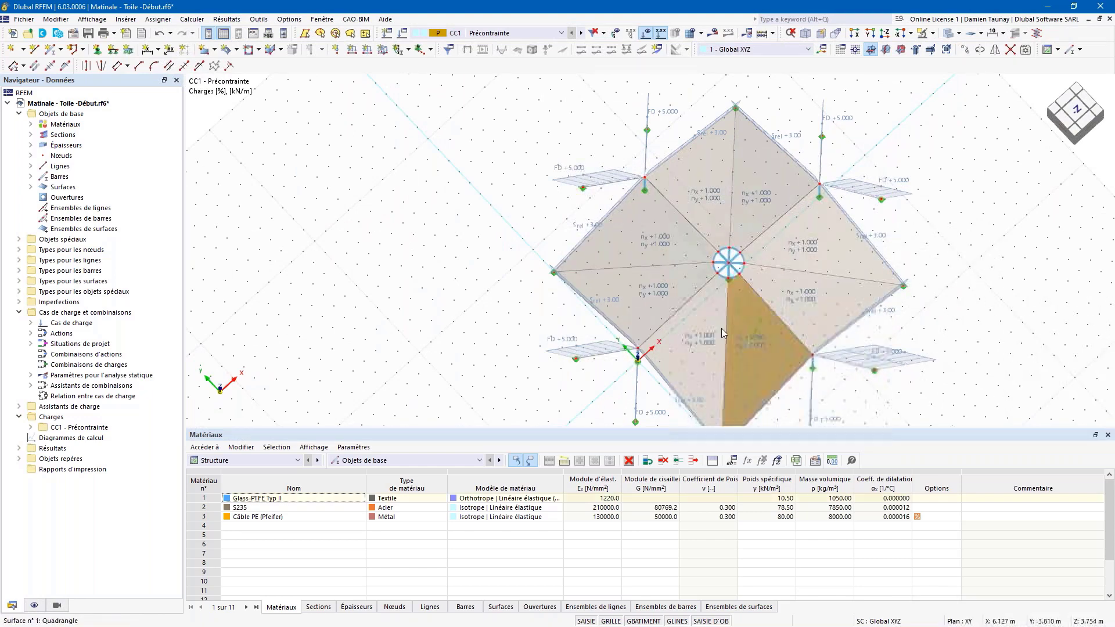
{"action": "left_click", "coordinate": [688, 314], "text": "ctrl"}
{"action": "left_click", "coordinate": [681, 293], "text": "ctrl"}
{"action": "left_click", "coordinate": [686, 250], "text": "ctrl"}
{"action": "left_click", "coordinate": [726, 222], "text": "ctrl"}
{"action": "left_click", "coordinate": [752, 229], "text": "ctrl"}
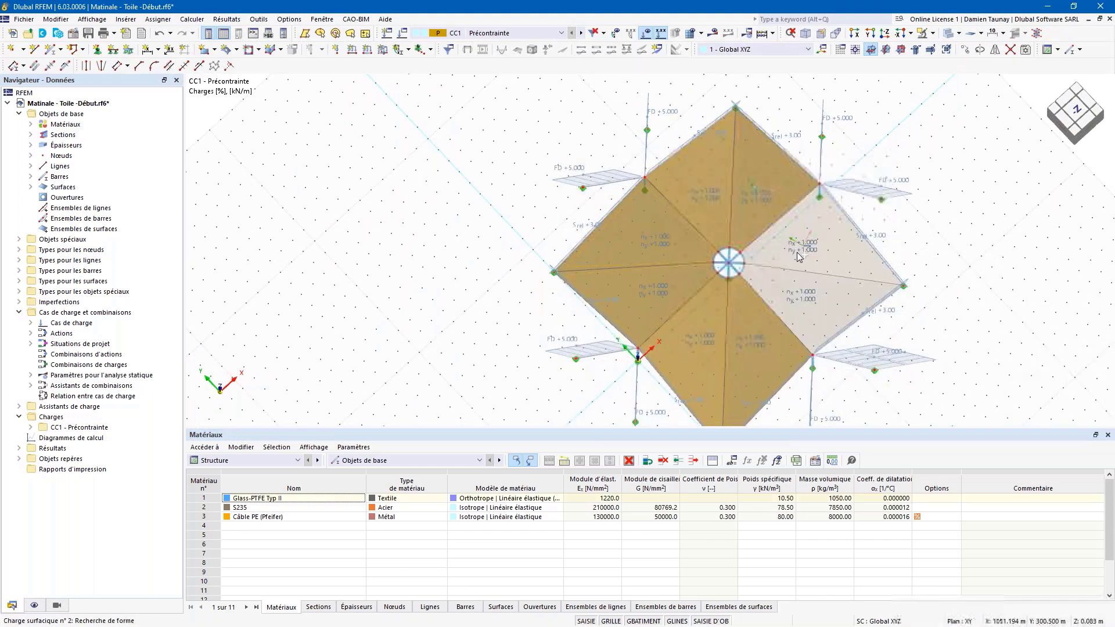
{"action": "left_click", "coordinate": [783, 266], "text": "ctrl"}
{"action": "left_click", "coordinate": [773, 287], "text": "ctrl"}
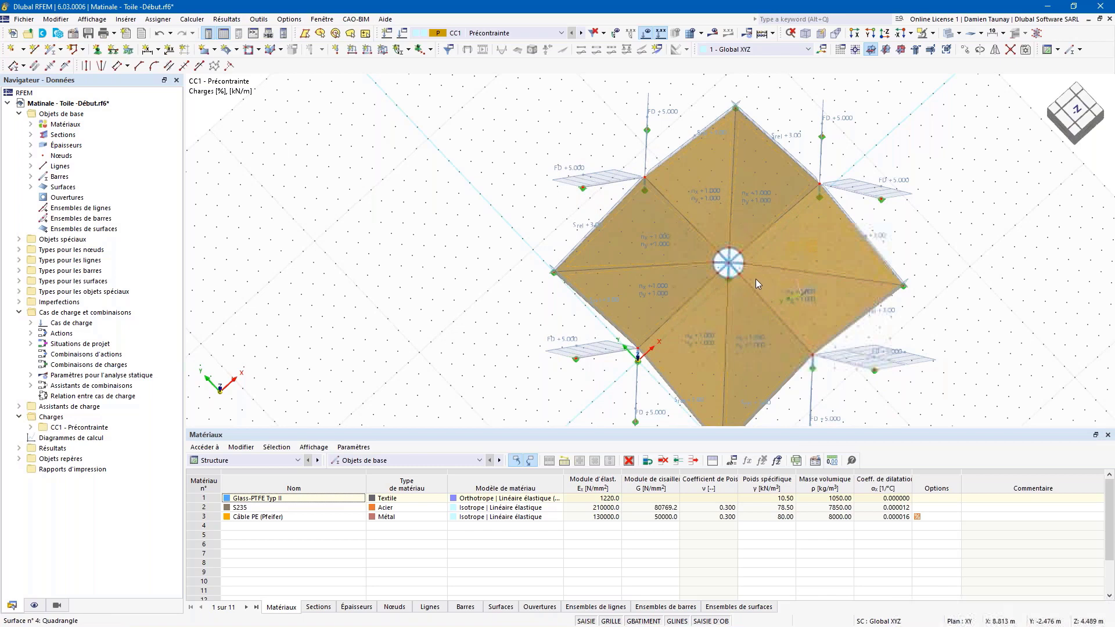
Step: Aim the input axes of surfaces 1–8 toward the point at X 8.000, Z 5.000
{"action": "double_click", "coordinate": [754, 279]}
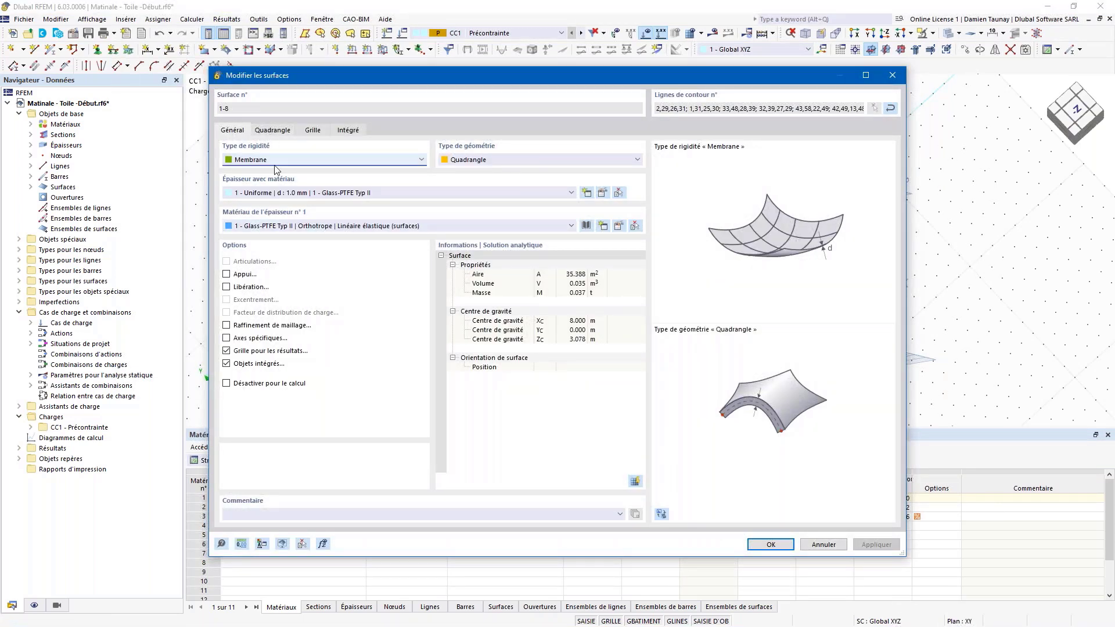
{"action": "left_click", "coordinate": [234, 340]}
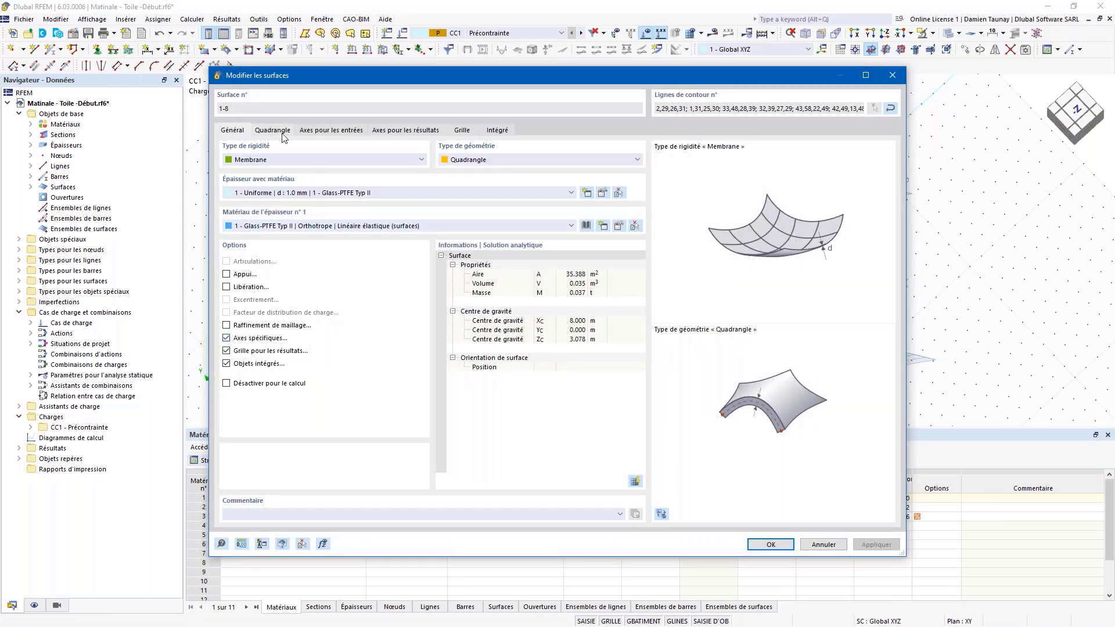
{"action": "left_click", "coordinate": [329, 132]}
{"action": "left_click", "coordinate": [405, 164]}
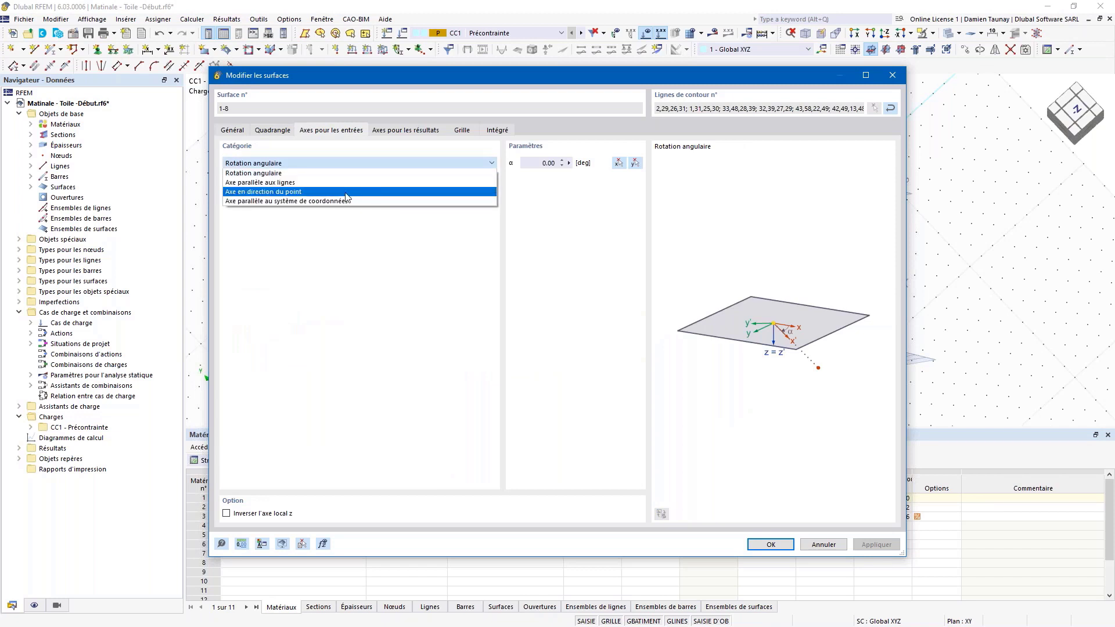
{"action": "left_click", "coordinate": [341, 192]}
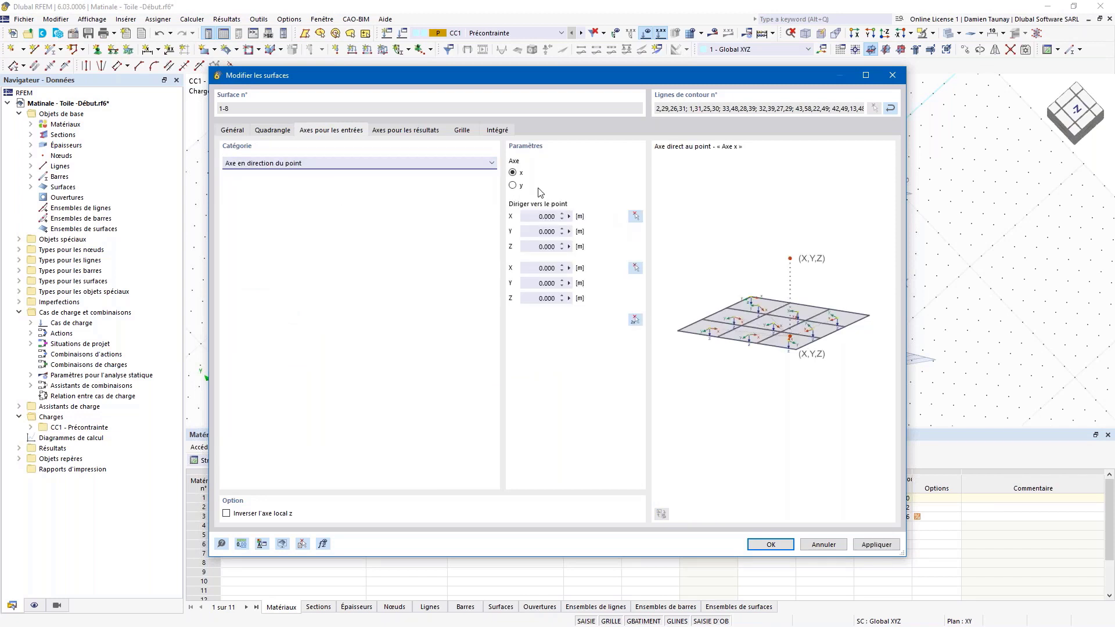
{"action": "left_click", "coordinate": [635, 319]}
{"action": "middle_click_drag", "start_coordinate": [807, 290], "coordinate": [759, 211], "text": "ctrl"}
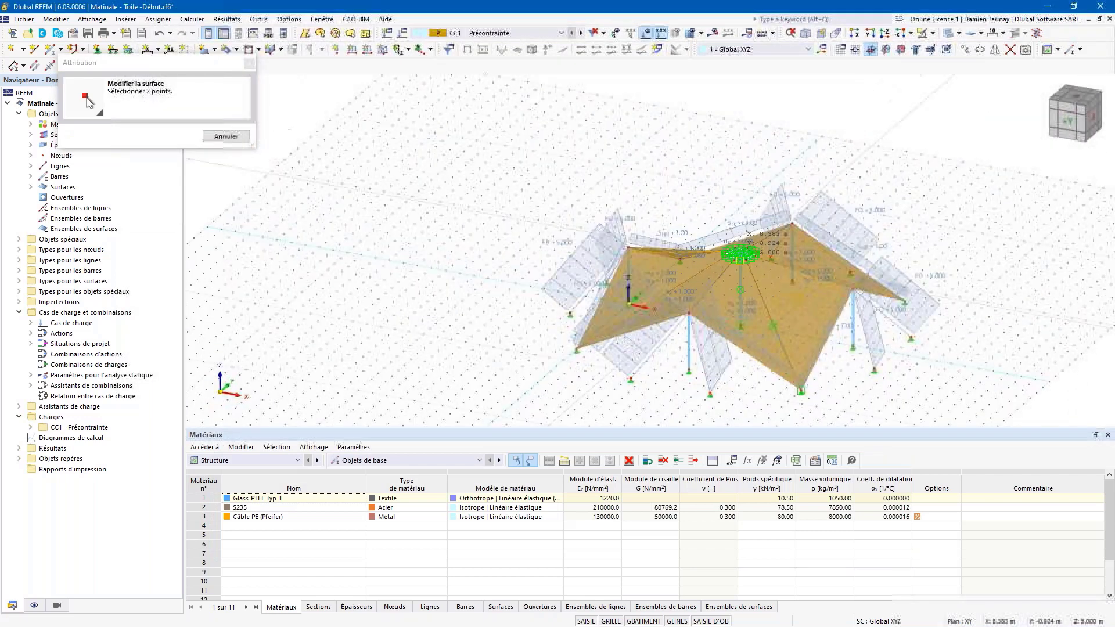
{"action": "scroll", "coordinate": [745, 266], "scroll_direction": "up", "scroll_amount": 5}
{"action": "scroll", "coordinate": [747, 234], "scroll_direction": "up", "scroll_amount": 4}
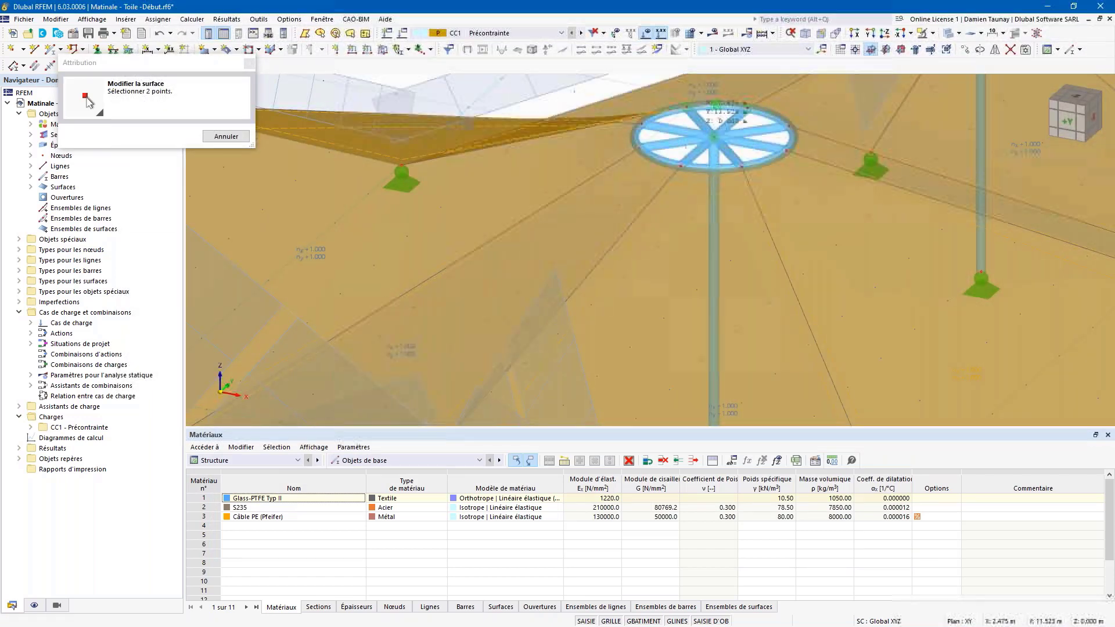
{"action": "scroll", "coordinate": [700, 104], "scroll_direction": "down", "scroll_amount": 5}
{"action": "left_click", "coordinate": [705, 272]}
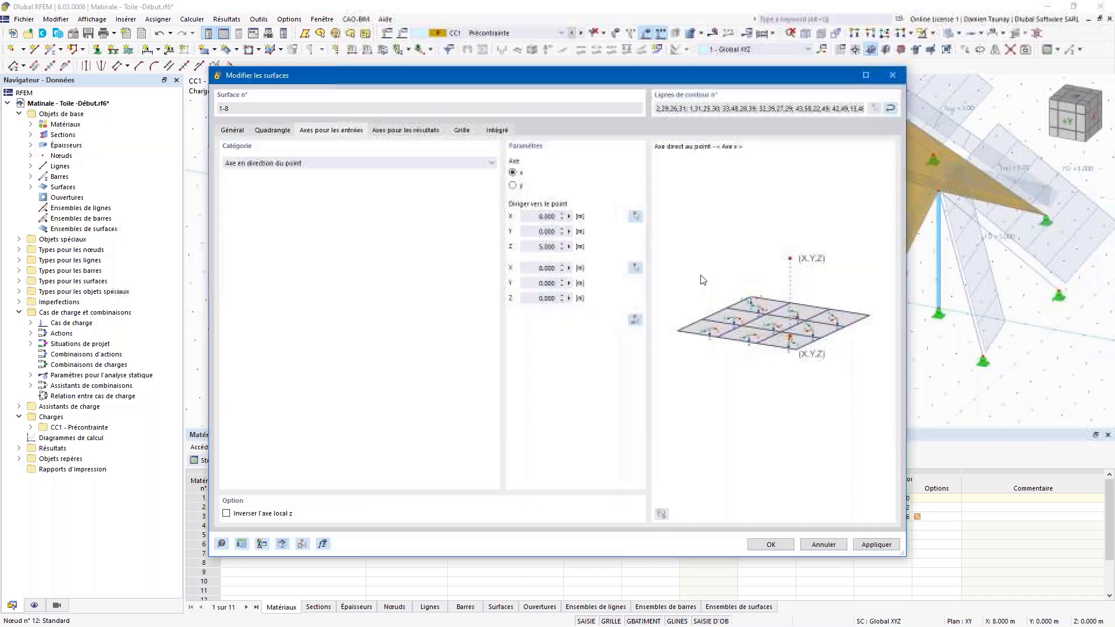
{"action": "left_click", "coordinate": [772, 545]}
{"action": "scroll", "coordinate": [690, 295], "scroll_direction": "up", "scroll_amount": 5}
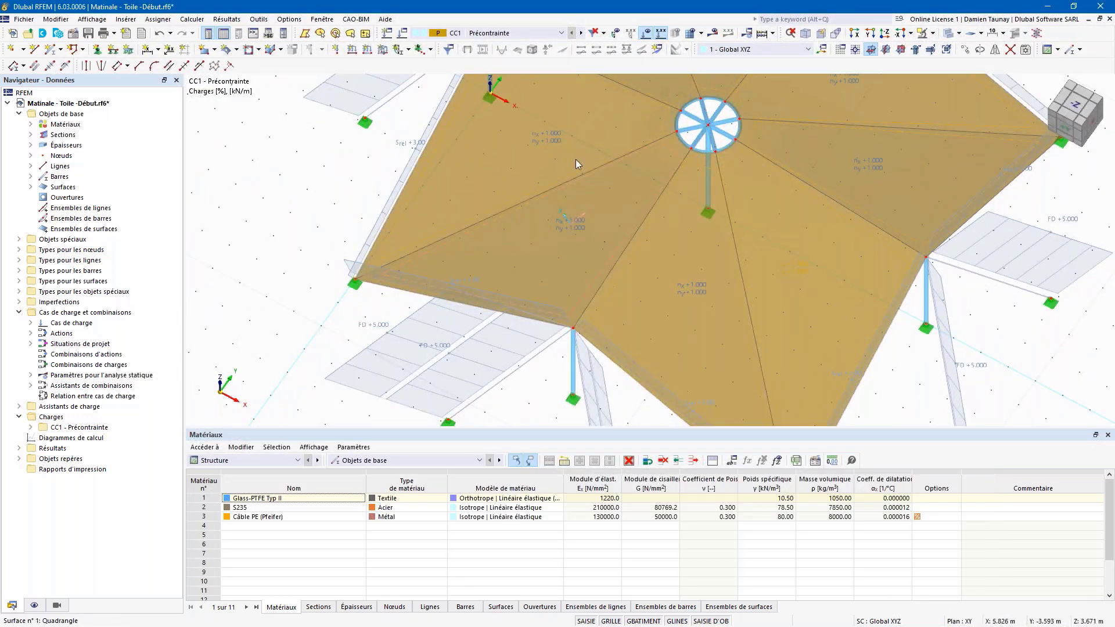
Step: From a near-top view, select the form-finding loads and open surface load 2 for editing
{"action": "middle_click_drag", "start_coordinate": [632, 204], "coordinate": [622, 322], "text": "ctrl"}
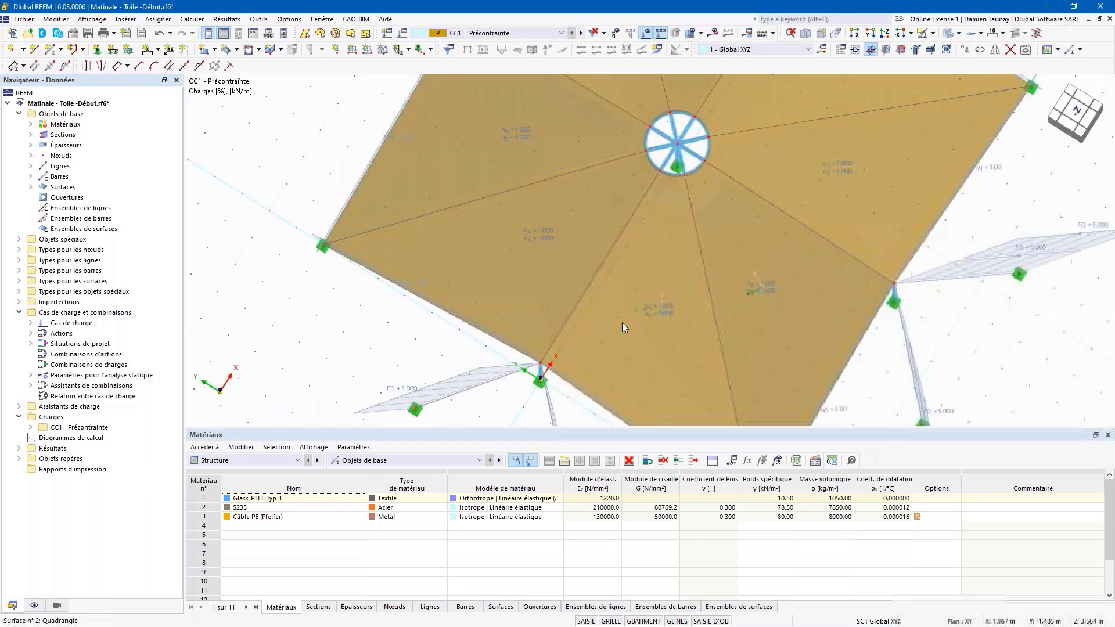
{"action": "scroll", "coordinate": [640, 279], "scroll_direction": "down", "scroll_amount": 3}
{"action": "middle_click_drag", "start_coordinate": [647, 284], "coordinate": [572, 215], "text": "ctrl"}
{"action": "middle_click_drag", "start_coordinate": [756, 314], "coordinate": [759, 393], "text": "ctrl"}
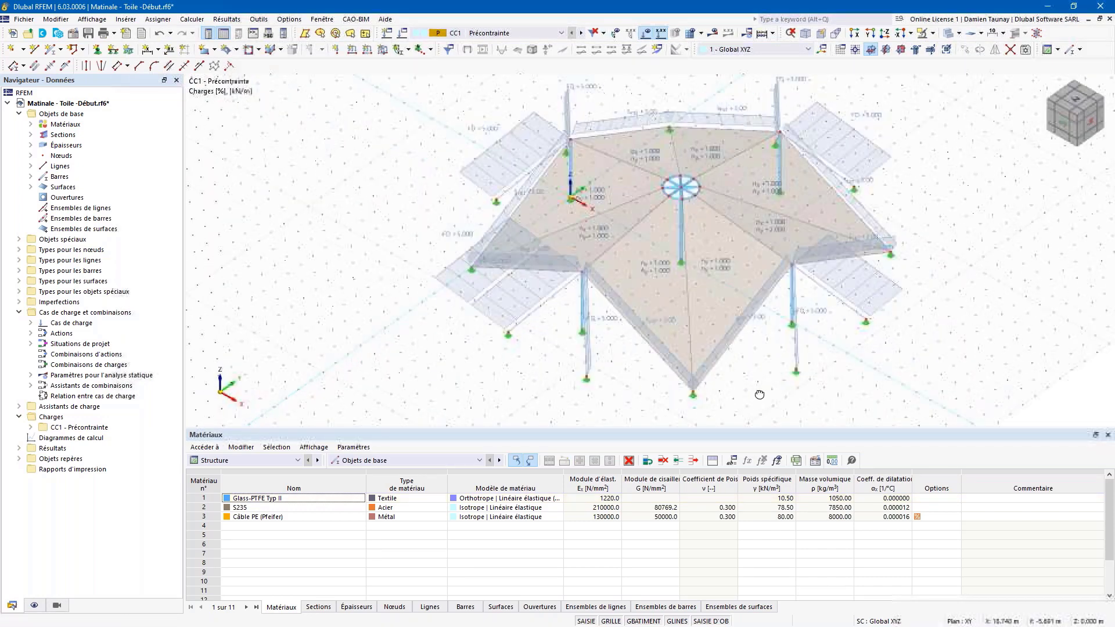
{"action": "middle_click_drag", "start_coordinate": [726, 342], "coordinate": [709, 374], "text": "ctrl"}
{"action": "left_click", "coordinate": [707, 288]}
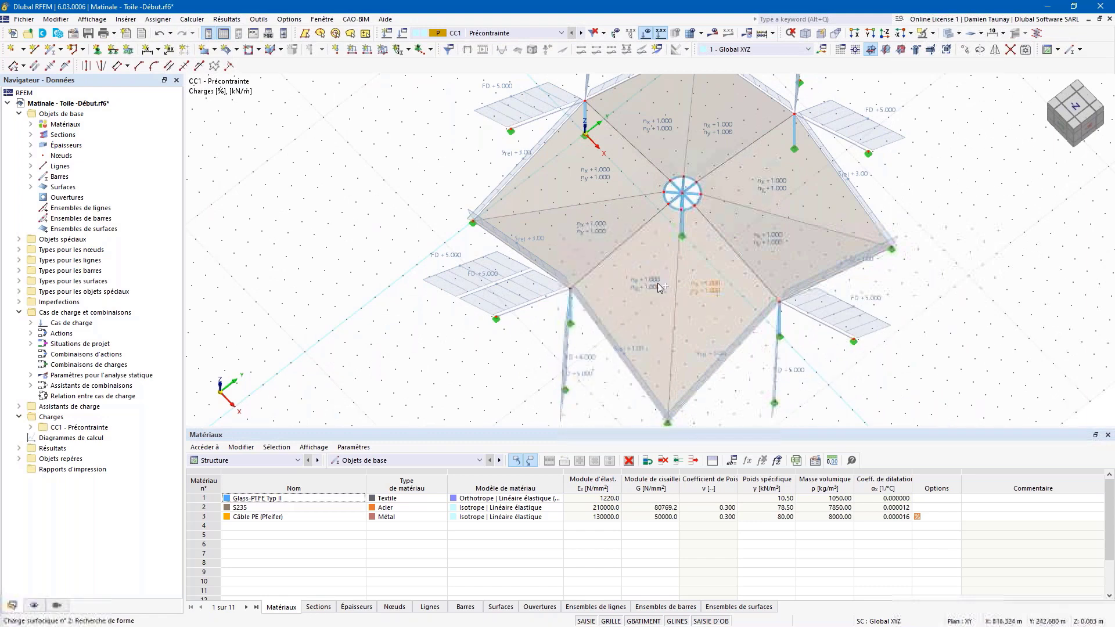
{"action": "left_click", "coordinate": [712, 118]}
{"action": "left_click", "coordinate": [771, 188], "text": "ctrl"}
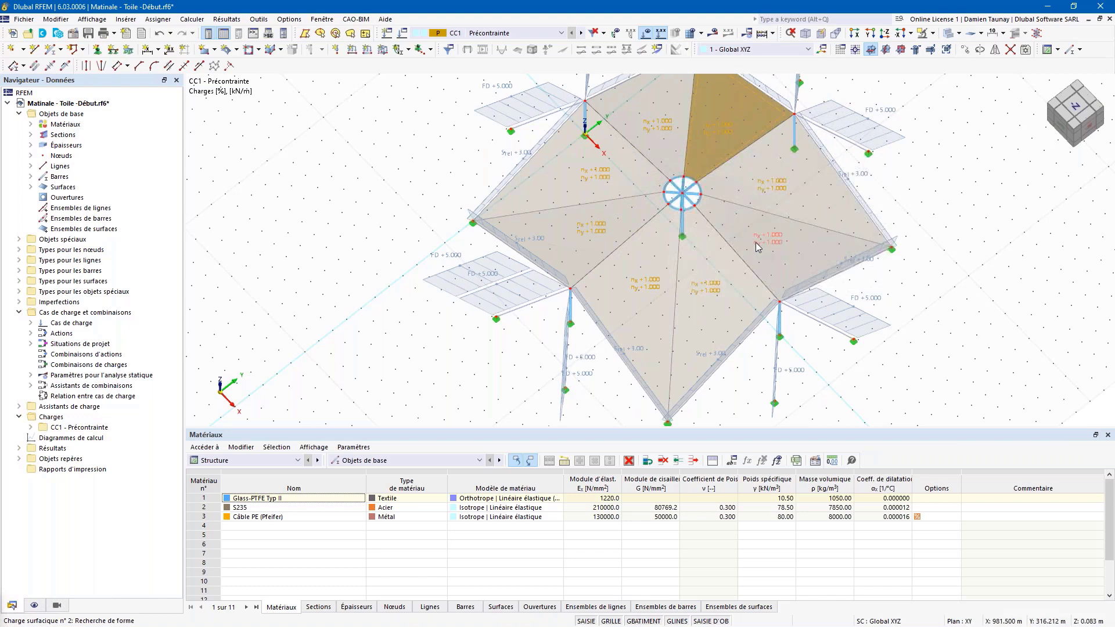
{"action": "double_click", "coordinate": [755, 242]}
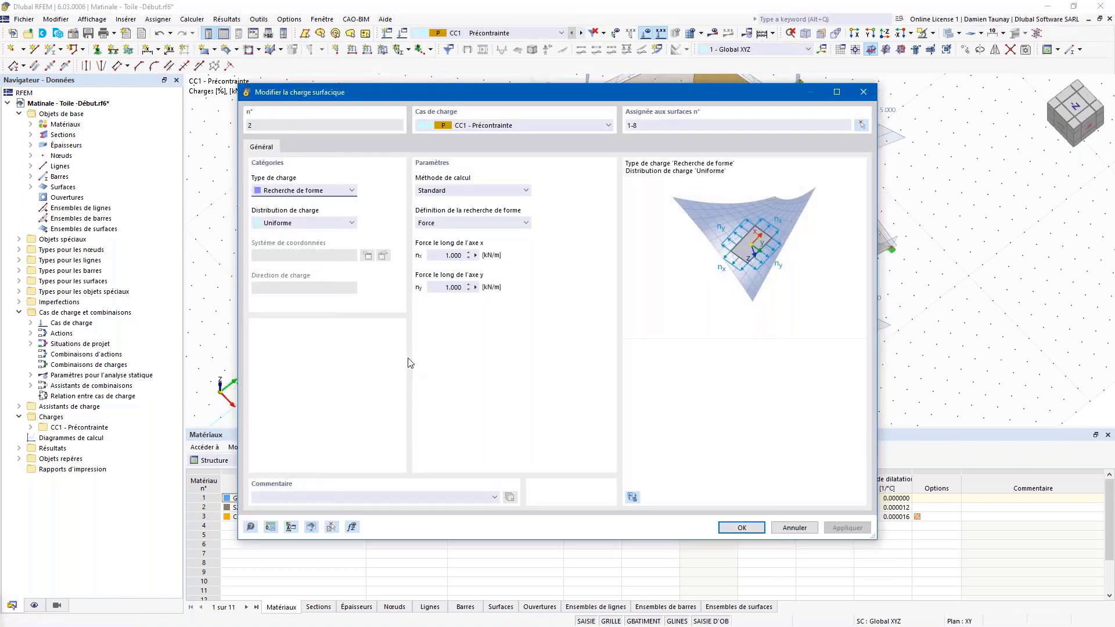
Step: Set load 2 to Projection, radial about a Z-parallel axis through centre node 8.000, 0.000, 5.000
{"action": "left_click", "coordinate": [494, 192]}
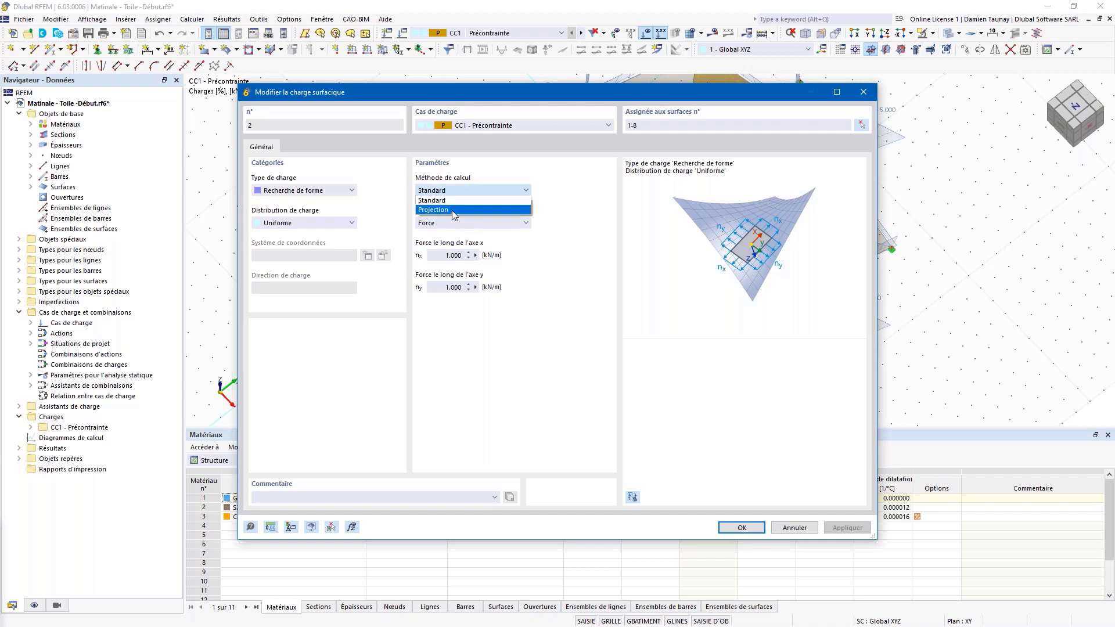
{"action": "left_click", "coordinate": [453, 211]}
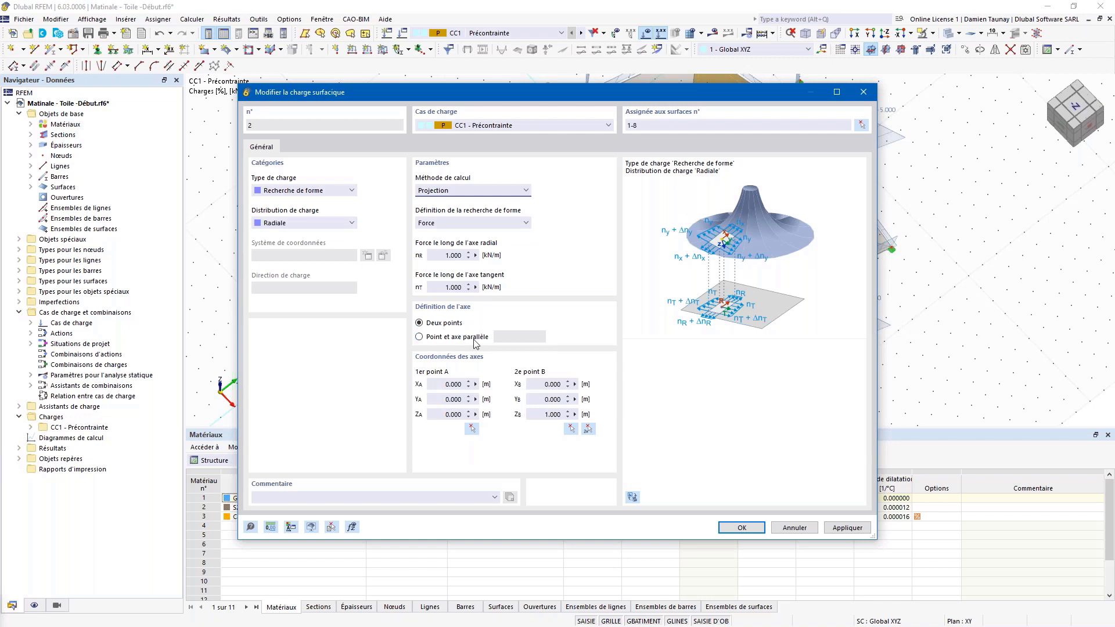
{"action": "left_click", "coordinate": [436, 336]}
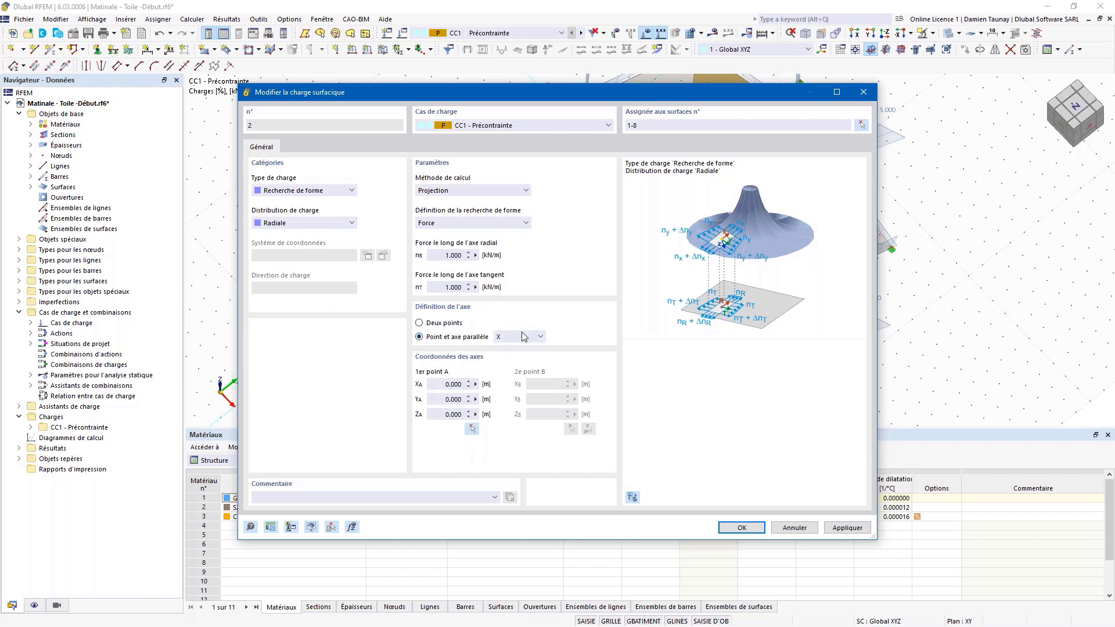
{"action": "left_click", "coordinate": [540, 338]}
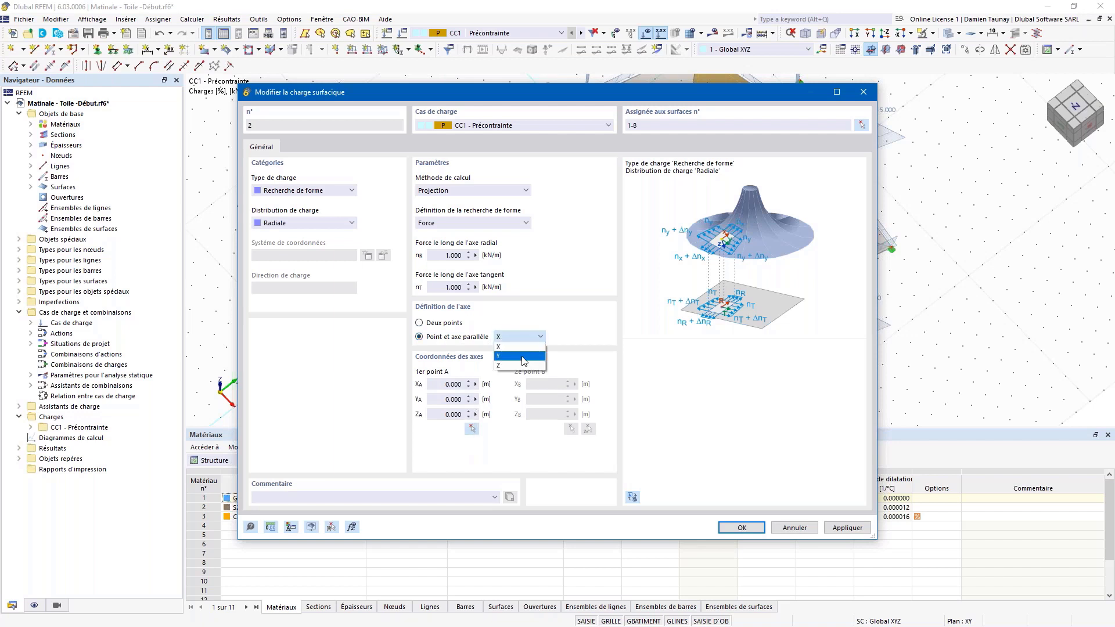
{"action": "left_click", "coordinate": [509, 368]}
{"action": "left_click", "coordinate": [473, 429]}
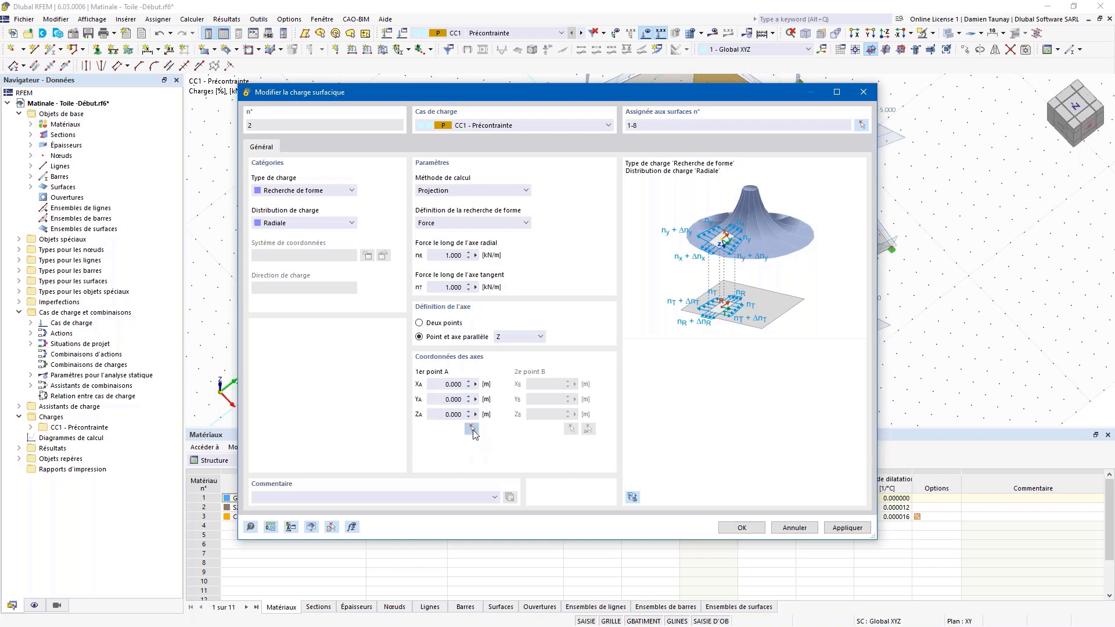
{"action": "scroll", "coordinate": [682, 193], "scroll_direction": "up", "scroll_amount": 5}
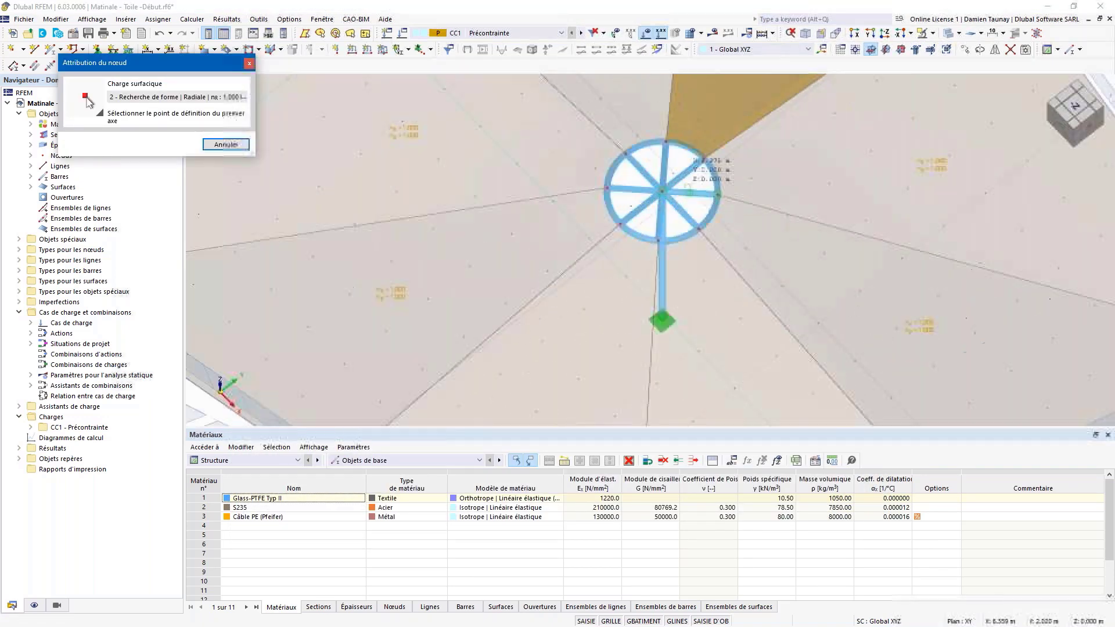
{"action": "left_click", "coordinate": [682, 192]}
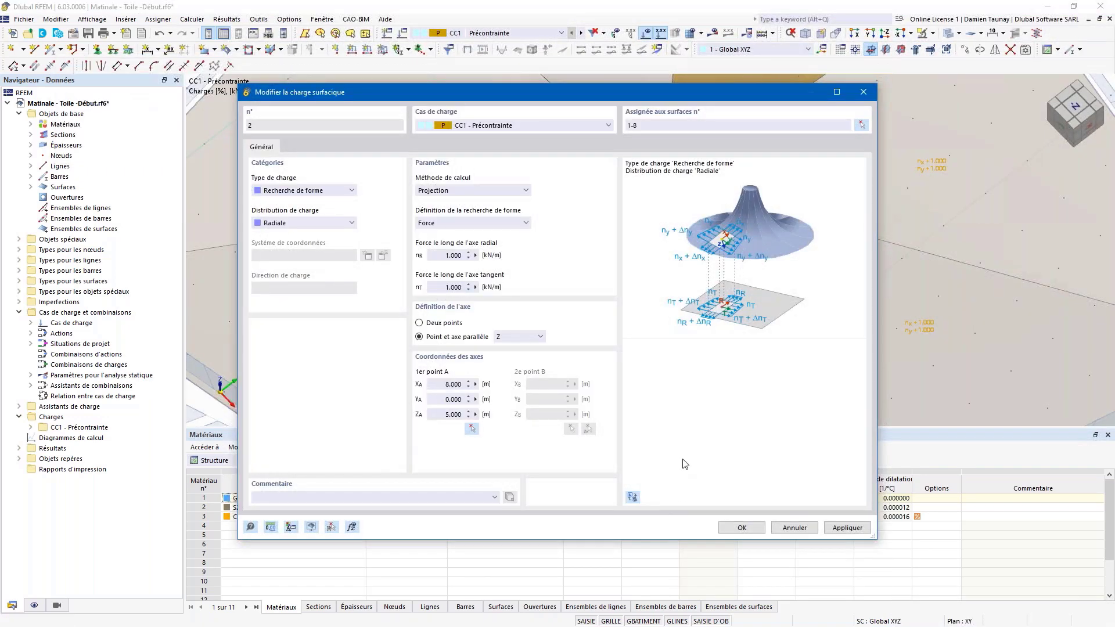
{"action": "left_click", "coordinate": [734, 530]}
{"action": "scroll", "coordinate": [618, 242], "scroll_direction": "down", "scroll_amount": 6}
{"action": "middle_click_drag", "start_coordinate": [608, 319], "coordinate": [836, 287], "text": "ctrl"}
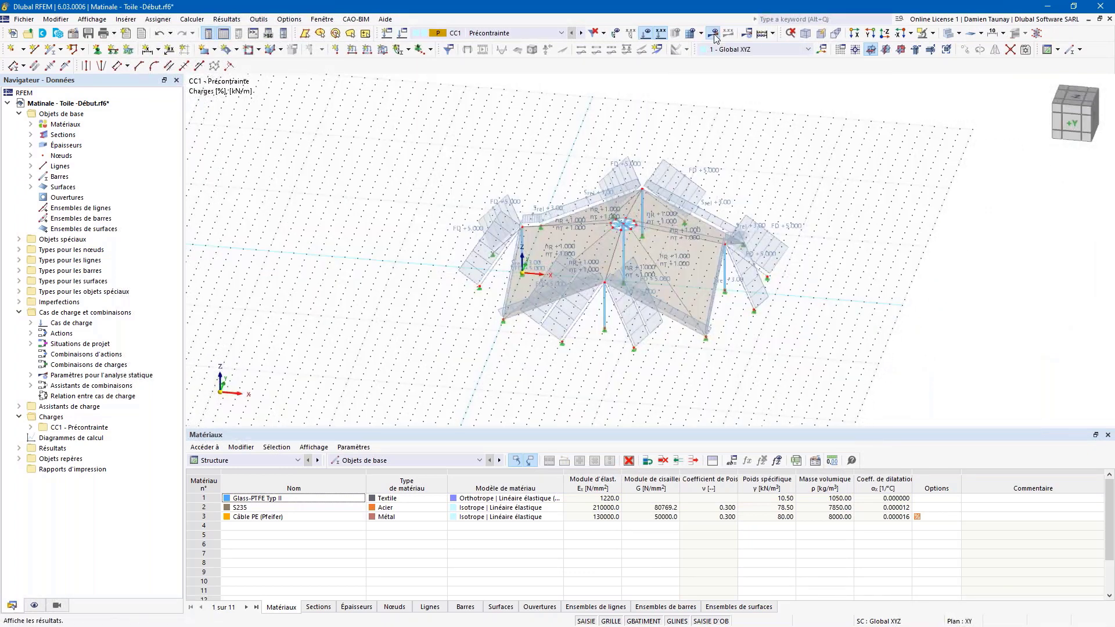
Step: Calculate the prestress case CC1 and orbit to view membrane normal forces ny of 0.800–1.538 kN/m
{"action": "left_click", "coordinate": [714, 33]}
{"action": "middle_click_drag", "start_coordinate": [506, 365], "coordinate": [669, 347], "text": "ctrl"}
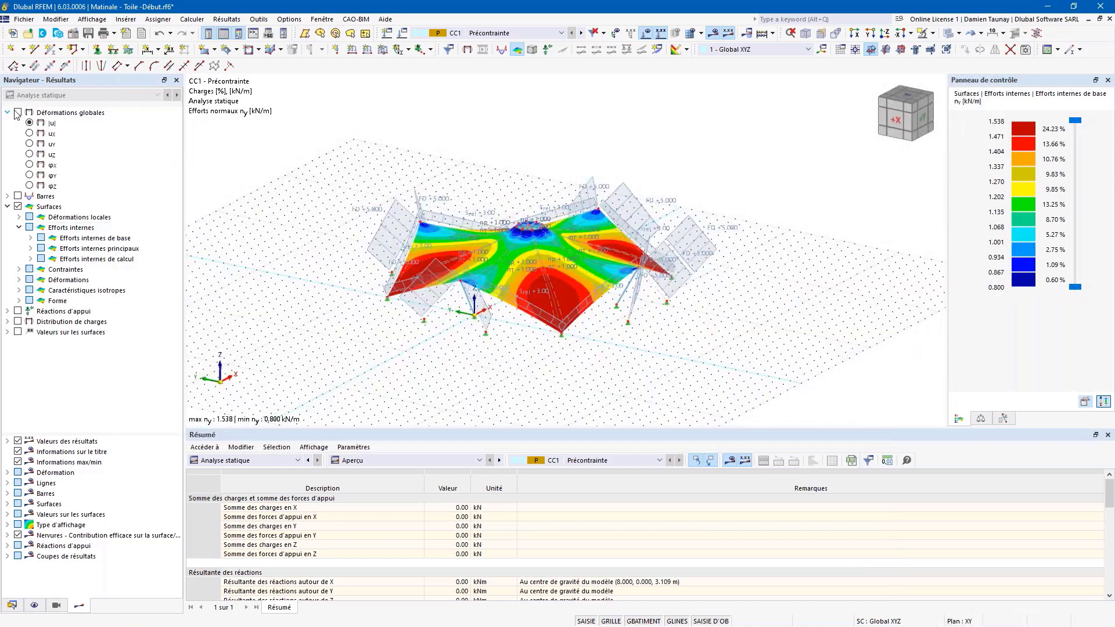
Step: Turn off the result colouring, recalculate, and show the model with loads hidden
{"action": "left_click", "coordinate": [523, 53]}
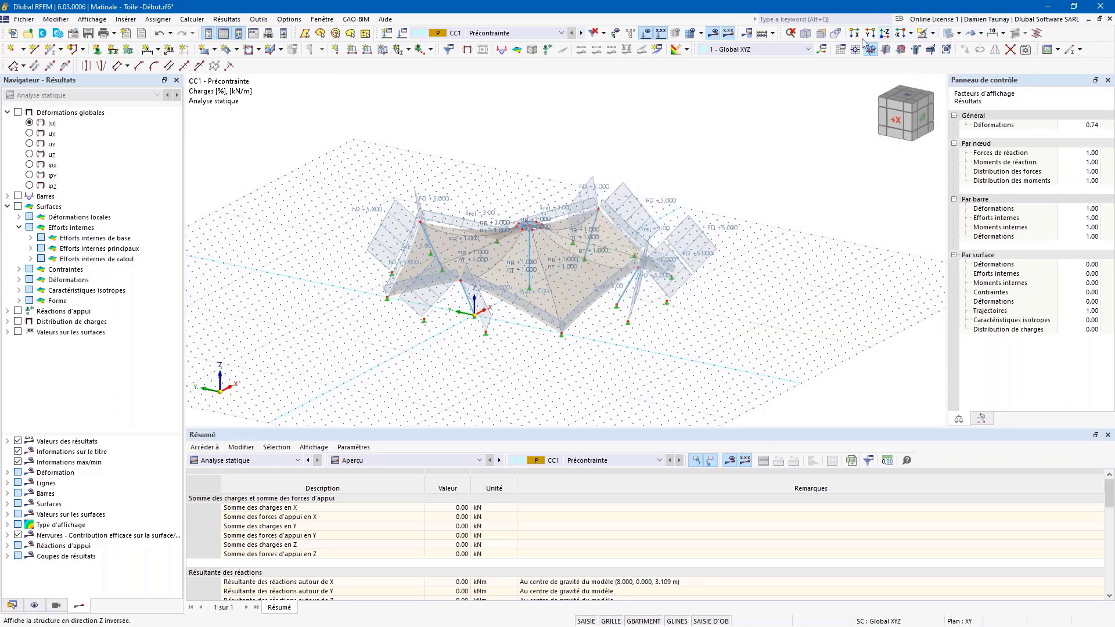
{"action": "left_click", "coordinate": [757, 35]}
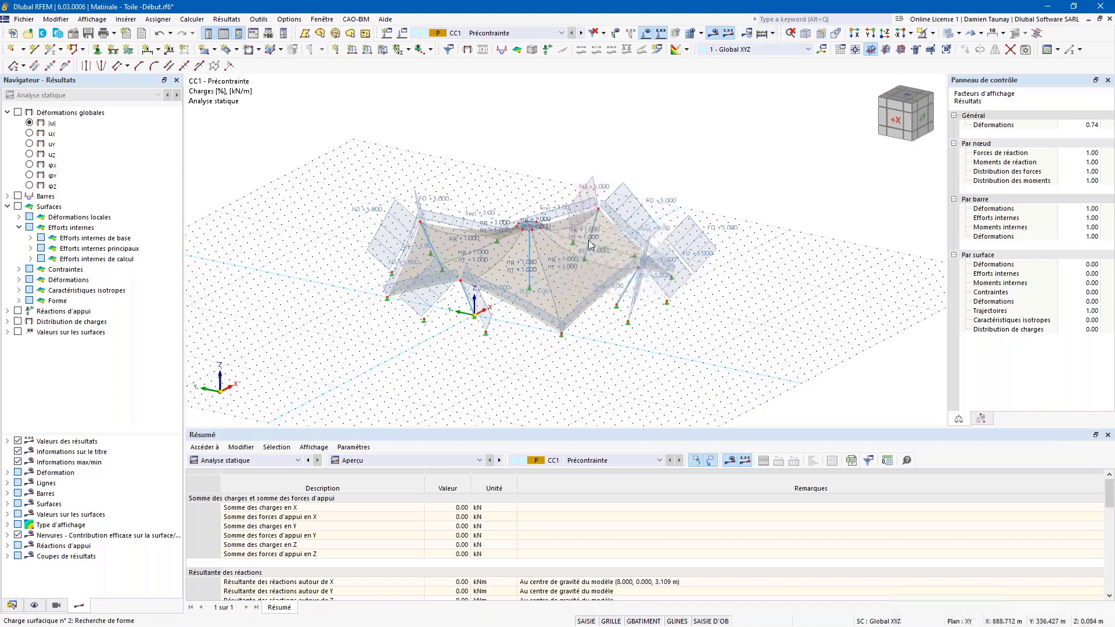
{"action": "left_click", "coordinate": [714, 37]}
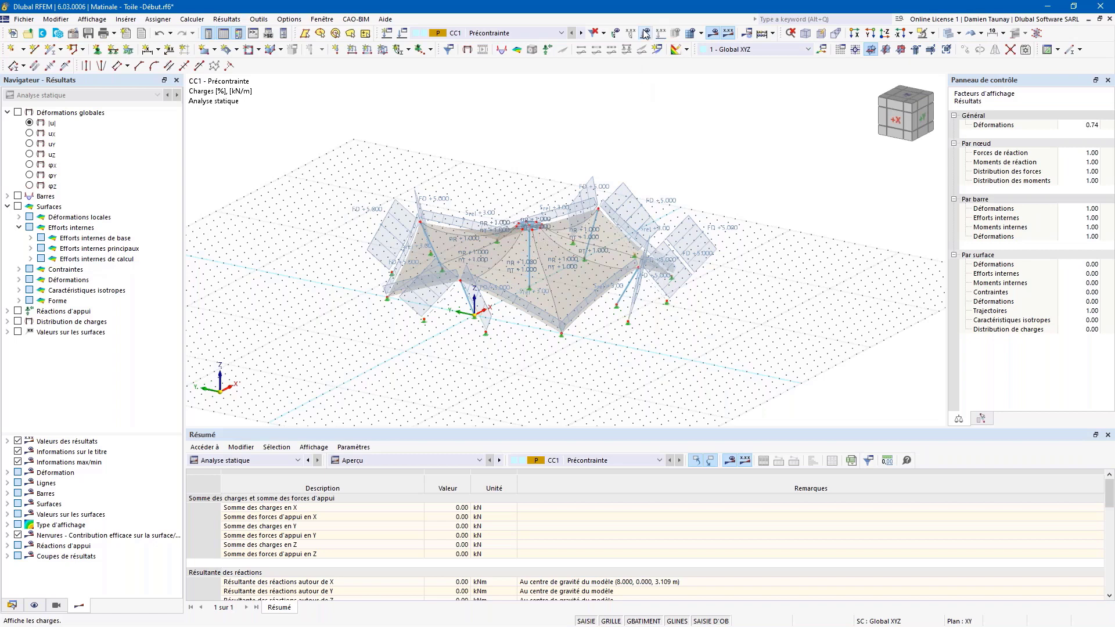
{"action": "scroll", "coordinate": [587, 203], "scroll_direction": "up", "scroll_amount": 3}
{"action": "middle_click_drag", "start_coordinate": [750, 269], "coordinate": [572, 226], "text": "ctrl"}
Step: Display the tent as solid, curved form-found membranes and open Load Cases and Combinations
{"action": "left_click", "coordinate": [950, 36]}
{"action": "left_click", "coordinate": [952, 37]}
{"action": "middle_click_drag", "start_coordinate": [673, 172], "coordinate": [627, 204], "text": "ctrl"}
{"action": "left_click", "coordinate": [971, 36]}
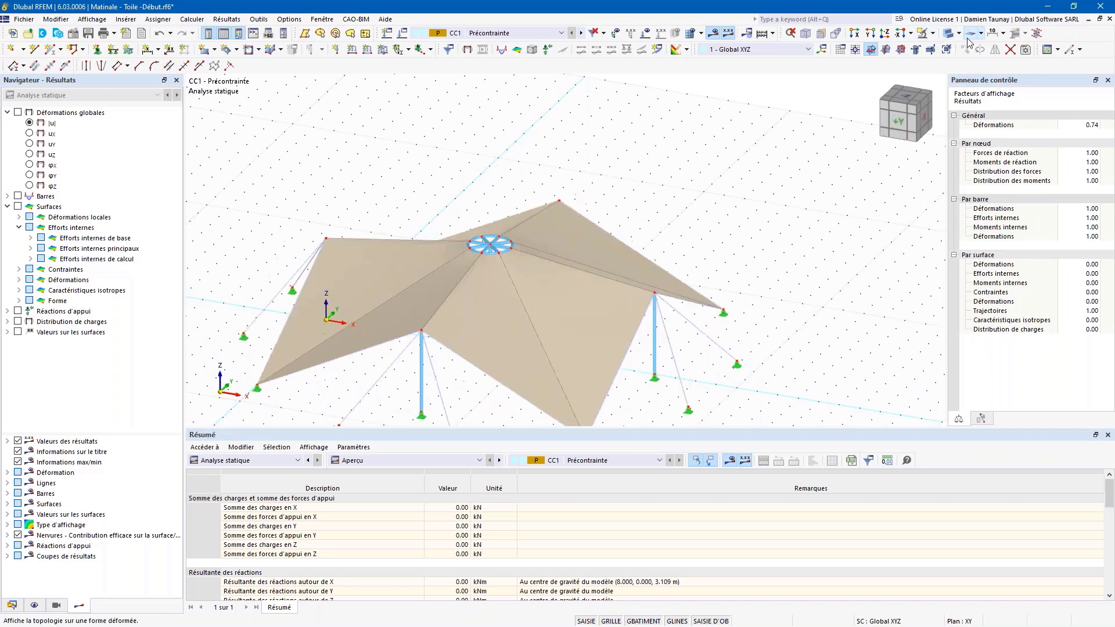
{"action": "middle_click_drag", "start_coordinate": [558, 306], "coordinate": [839, 94], "text": "ctrl"}
{"action": "middle_click_drag", "start_coordinate": [748, 185], "coordinate": [776, 181], "text": "ctrl"}
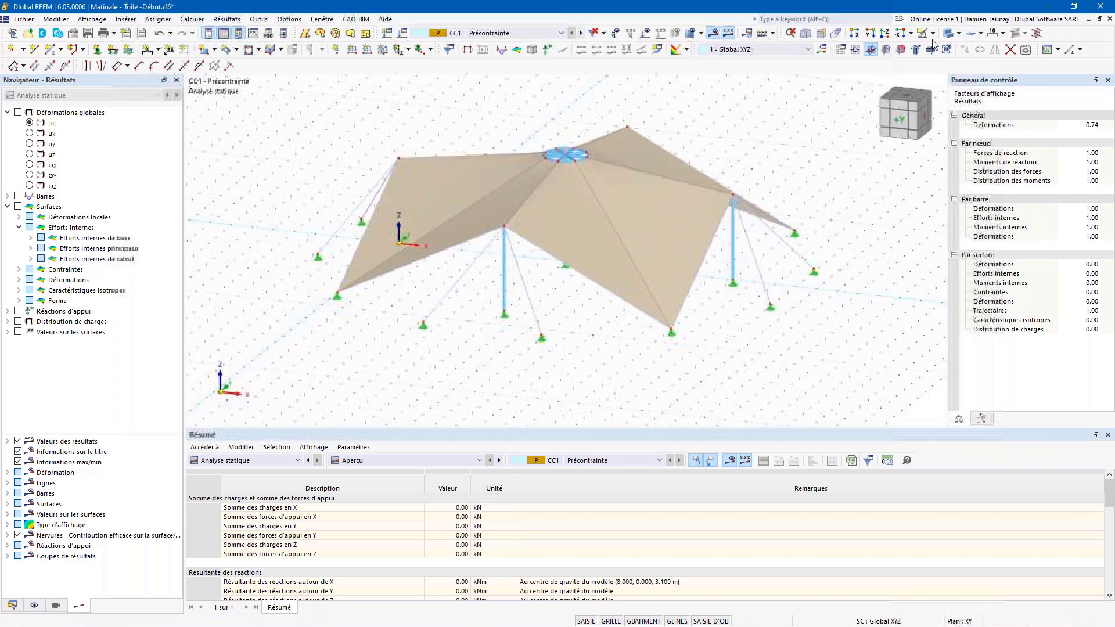
{"action": "left_click", "coordinate": [972, 36]}
{"action": "middle_click_drag", "start_coordinate": [513, 333], "coordinate": [535, 330], "text": "ctrl"}
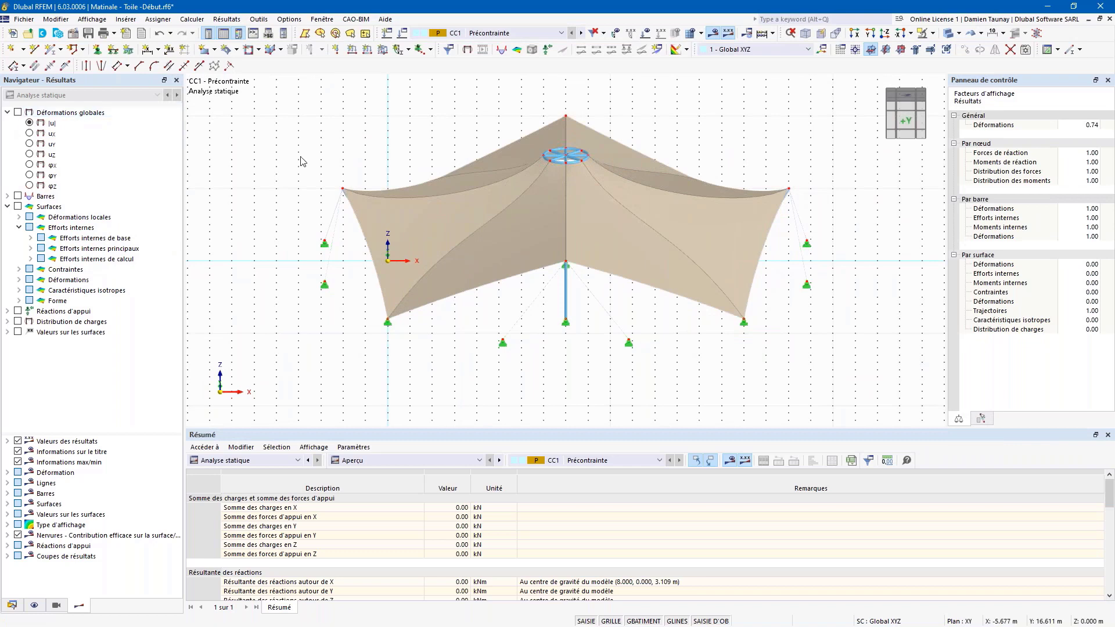
{"action": "middle_click_drag", "start_coordinate": [408, 146], "coordinate": [434, 207], "text": "ctrl"}
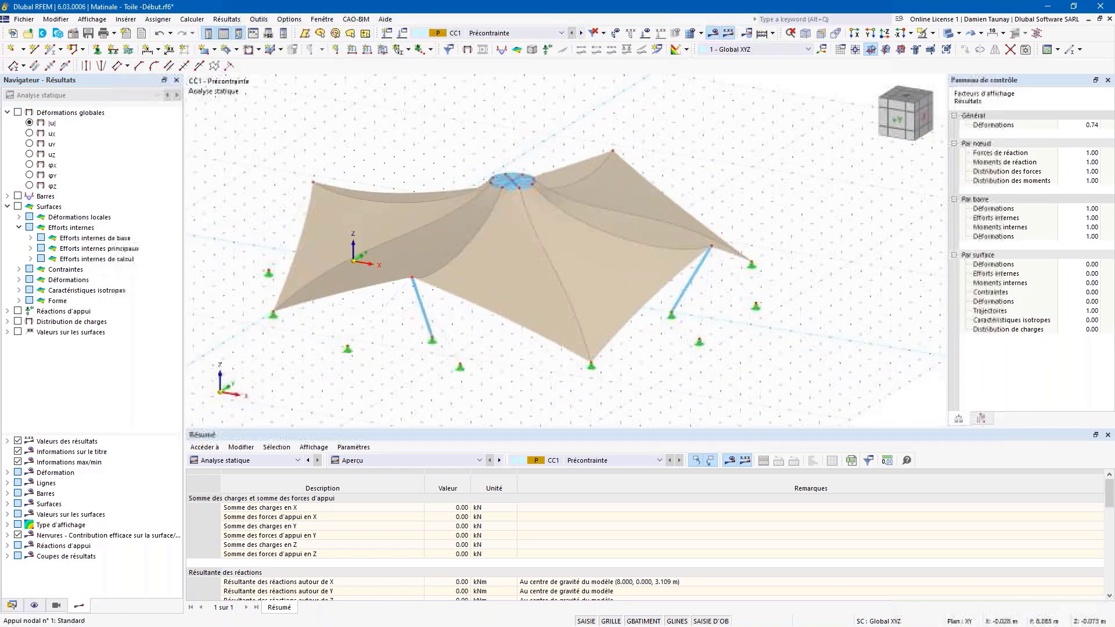
{"action": "left_click", "coordinate": [402, 34]}
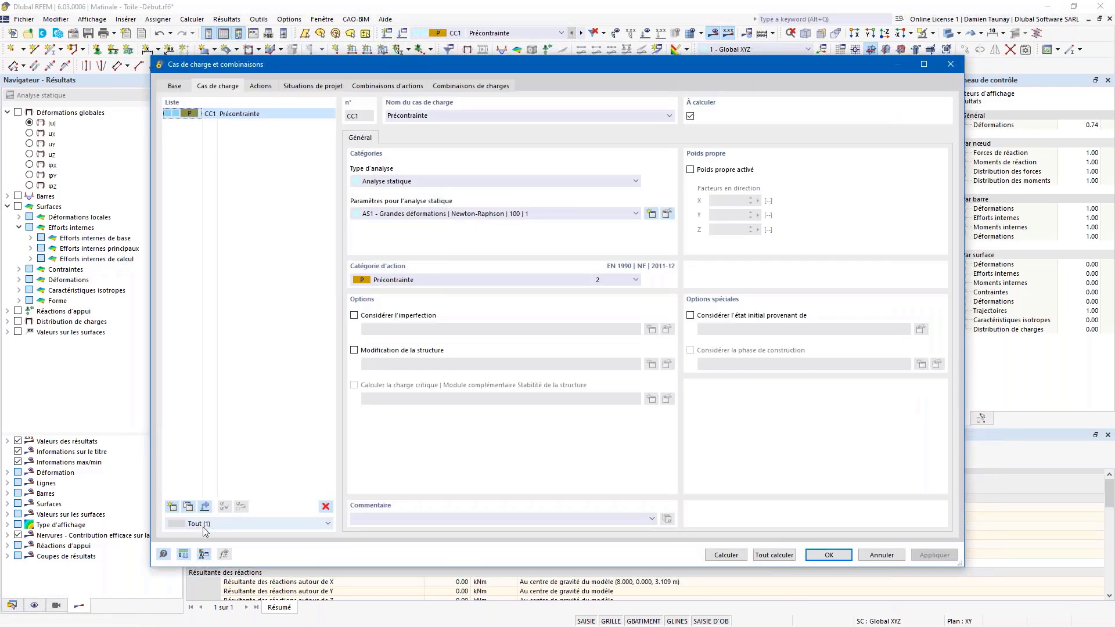
Step: Add load case CC2 as a Permanent action and CC3 as snow below 1000 m
{"action": "left_click", "coordinate": [177, 507]}
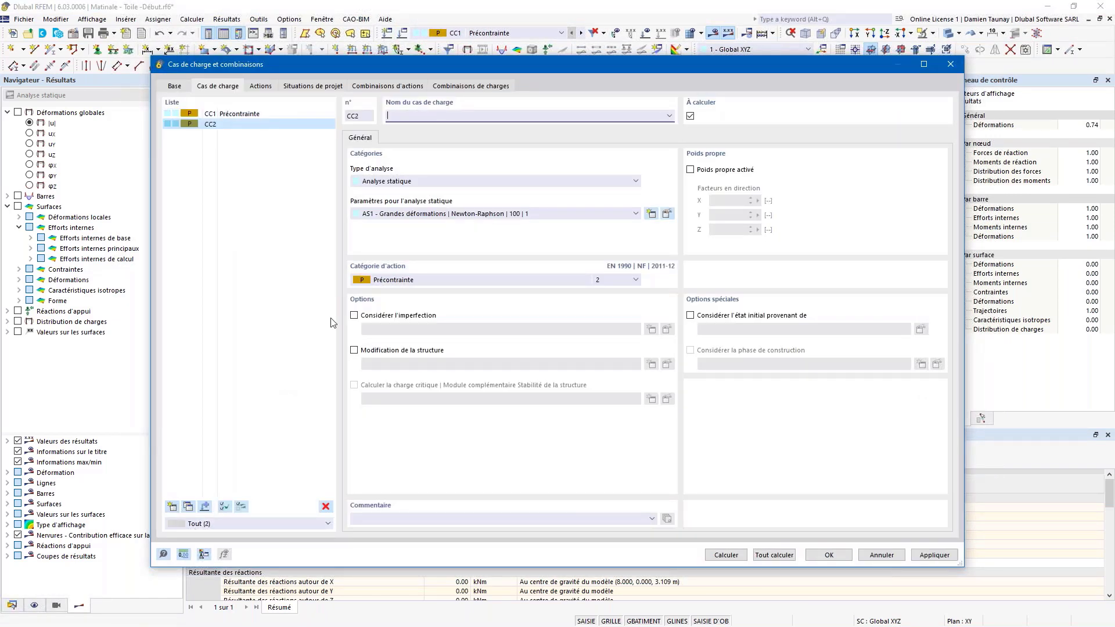
{"action": "left_click", "coordinate": [406, 280]}
{"action": "left_click", "coordinate": [395, 291]}
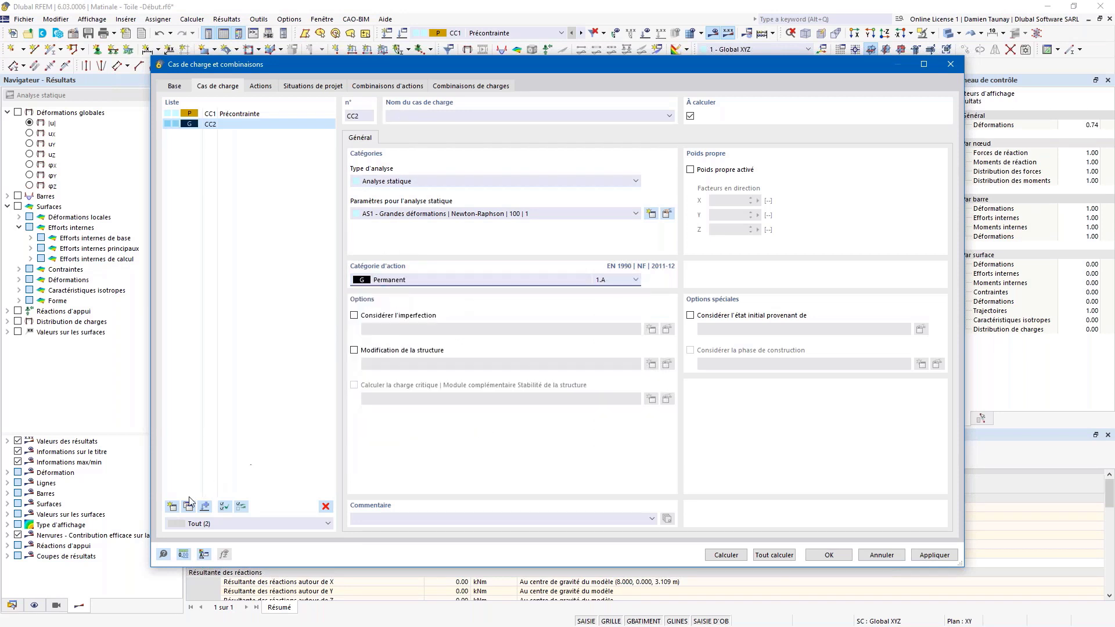
{"action": "left_click", "coordinate": [174, 507]}
{"action": "left_click", "coordinate": [391, 282]}
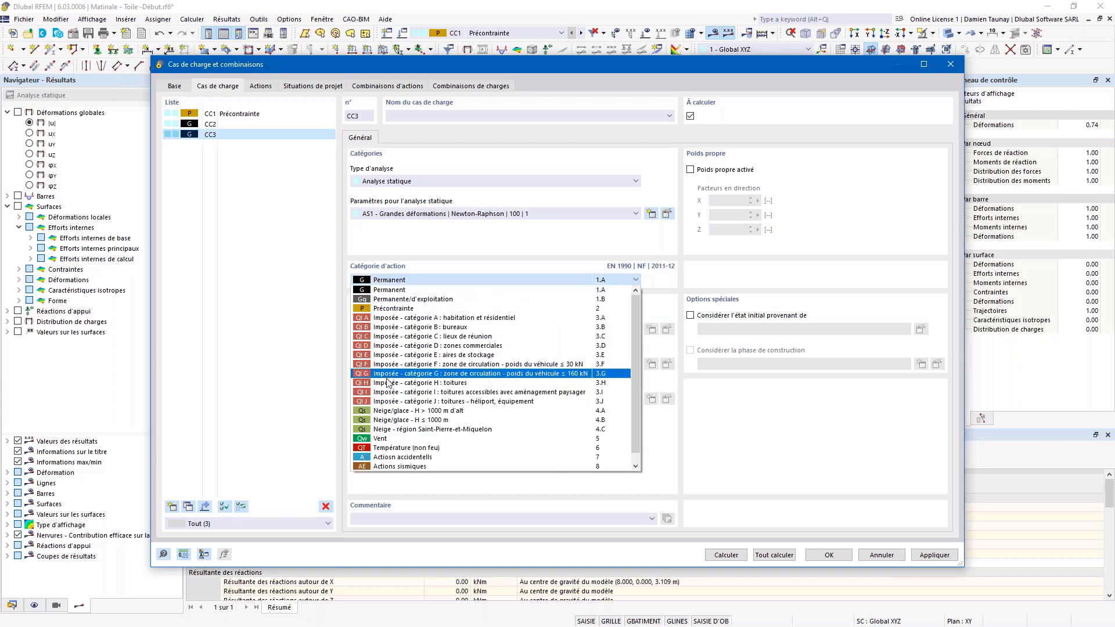
{"action": "left_click", "coordinate": [376, 419]}
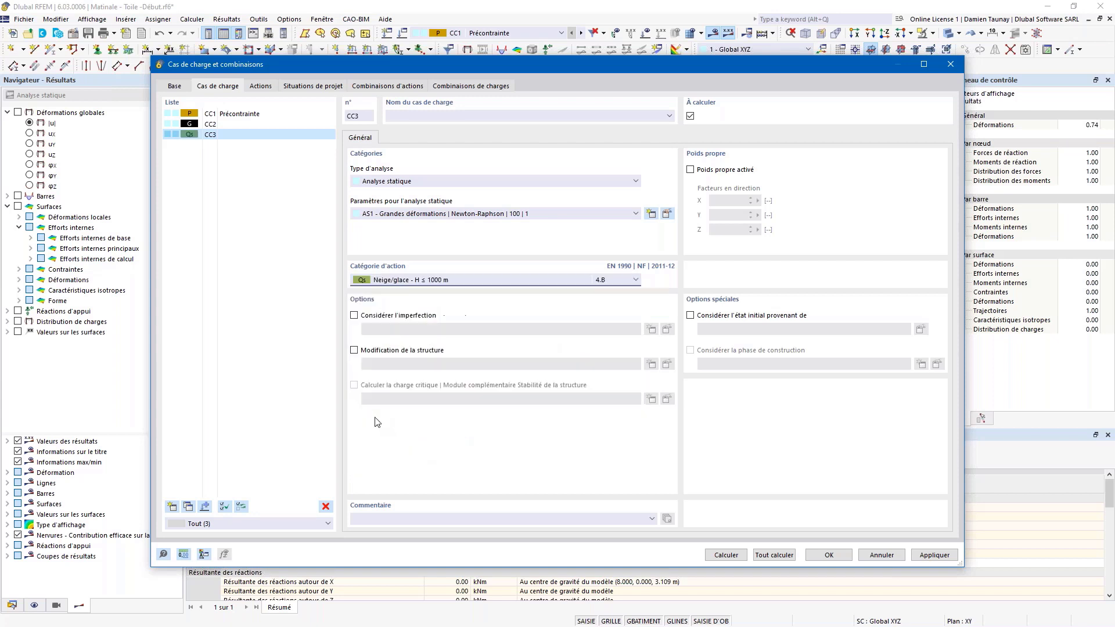
Step: Name load case CC2 'Poids Propre'
{"action": "left_click", "coordinate": [216, 115]}
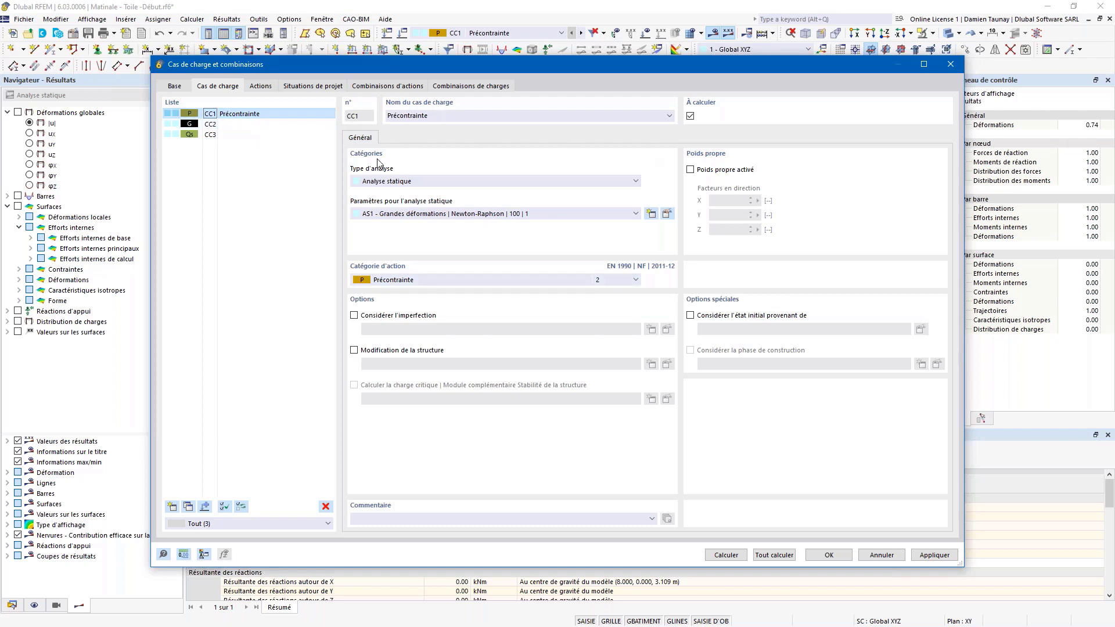
{"action": "left_click", "coordinate": [210, 124]}
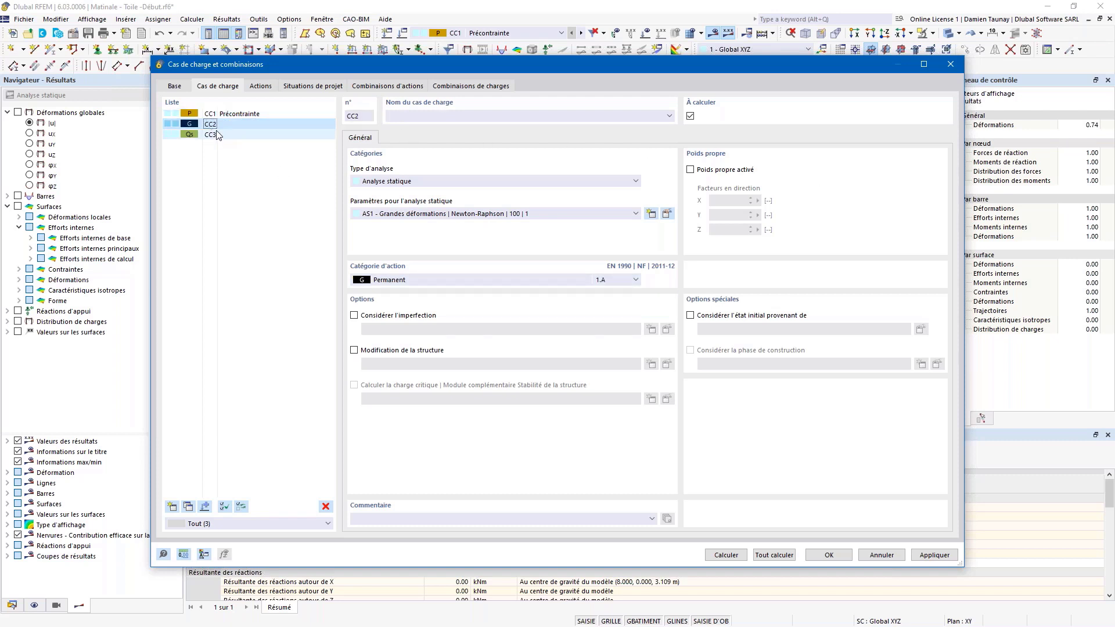
{"action": "left_click", "coordinate": [427, 114]}
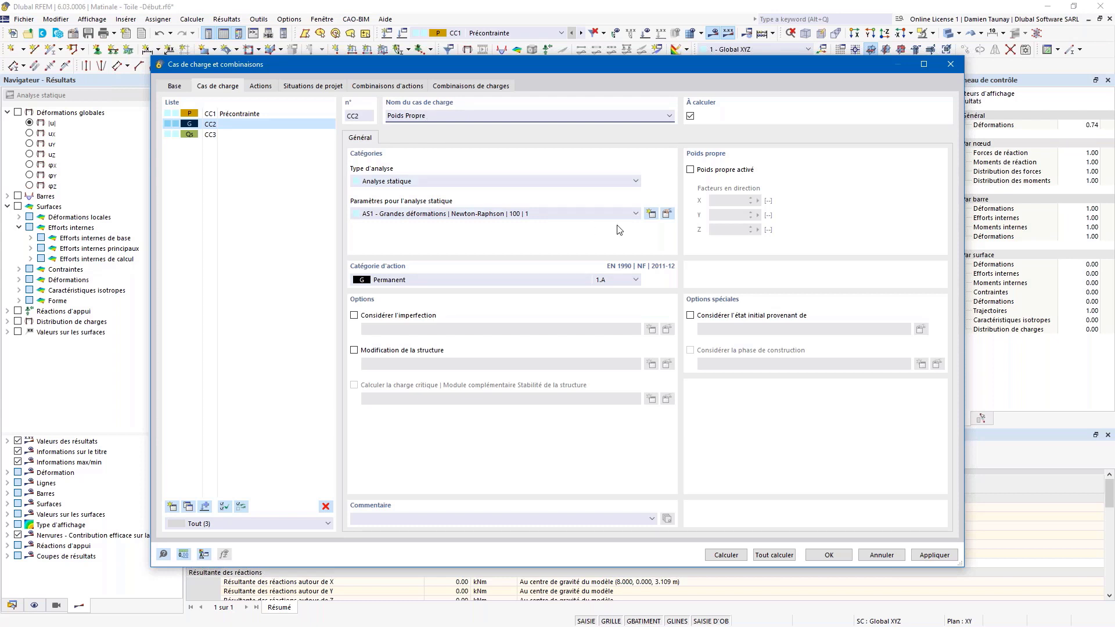
{"action": "left_click", "coordinate": [690, 170]}
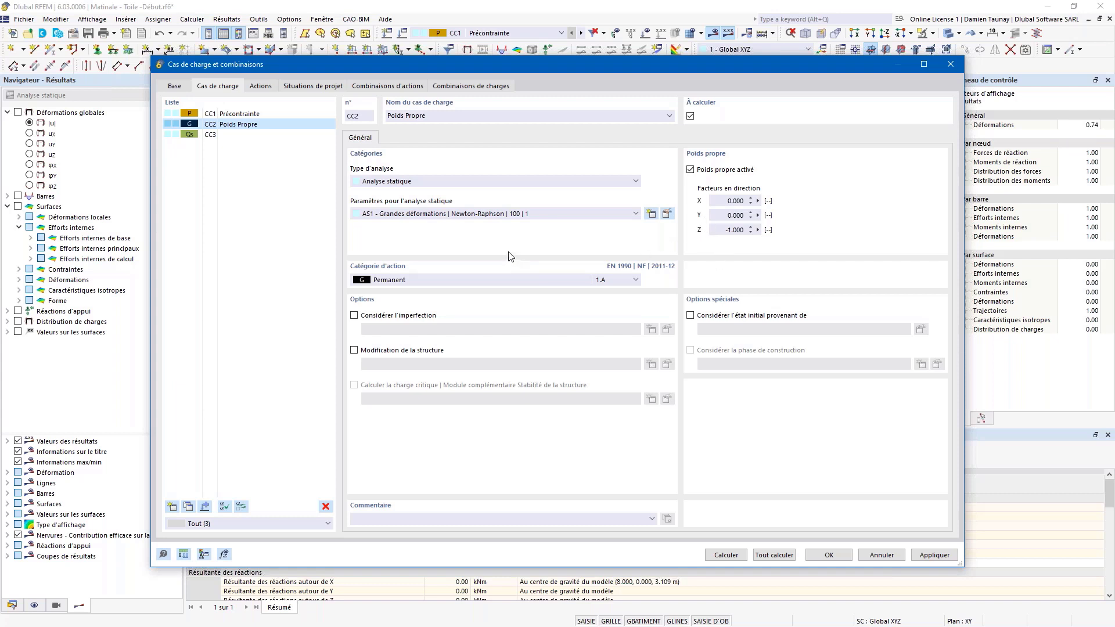
Step: Make CC2 and CC3 both take their initial state from CC1 Précontrainte
{"action": "left_click", "coordinate": [227, 135]}
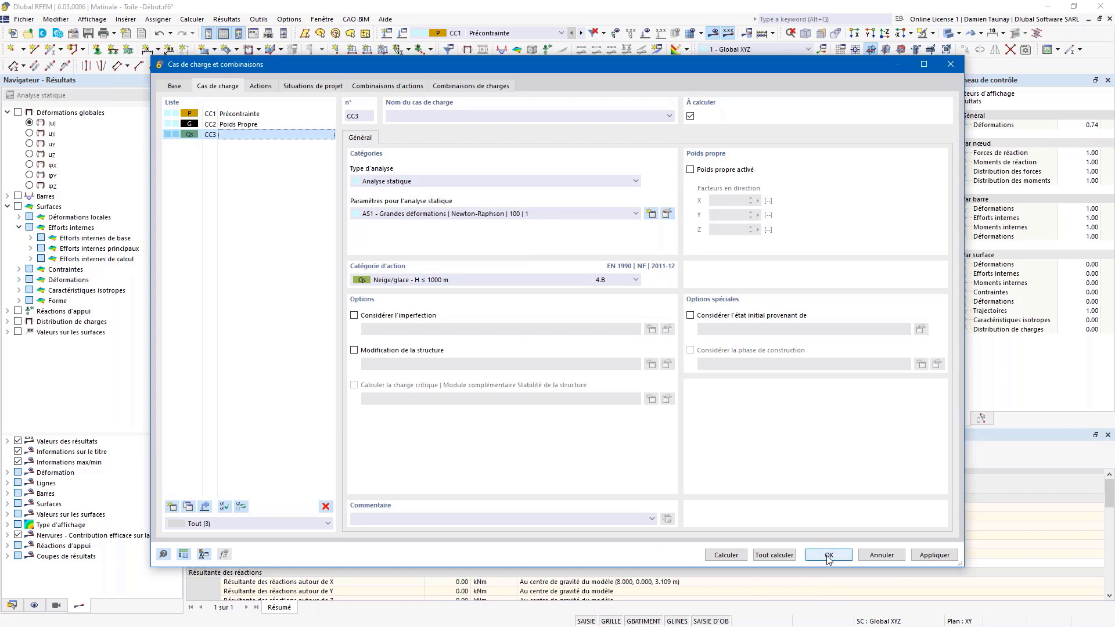
{"action": "left_click", "coordinate": [208, 123]}
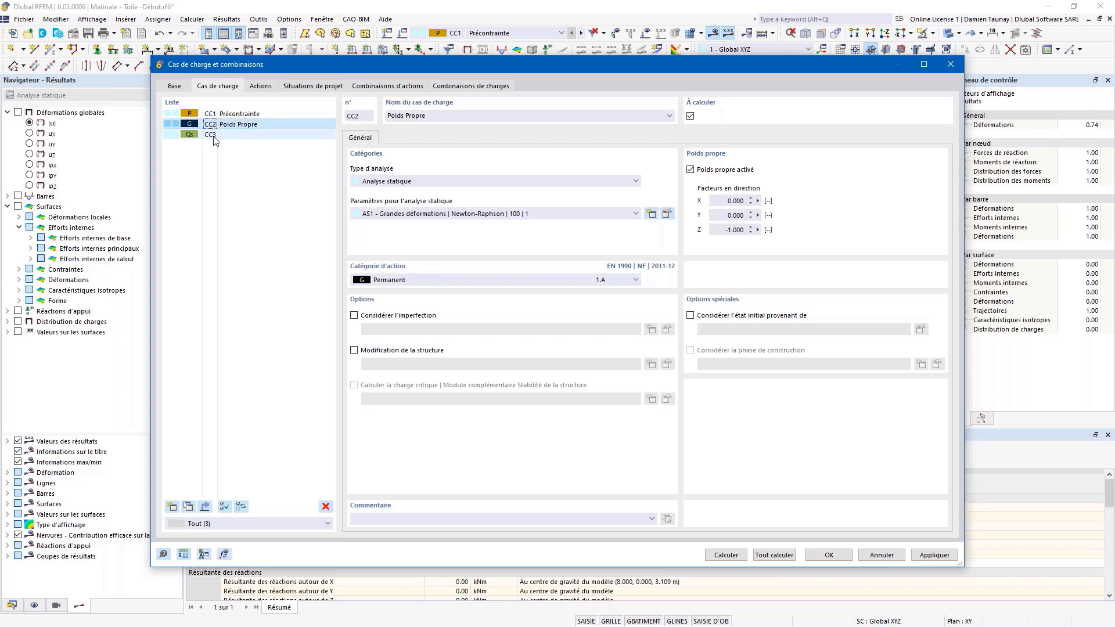
{"action": "left_click", "coordinate": [212, 134]}
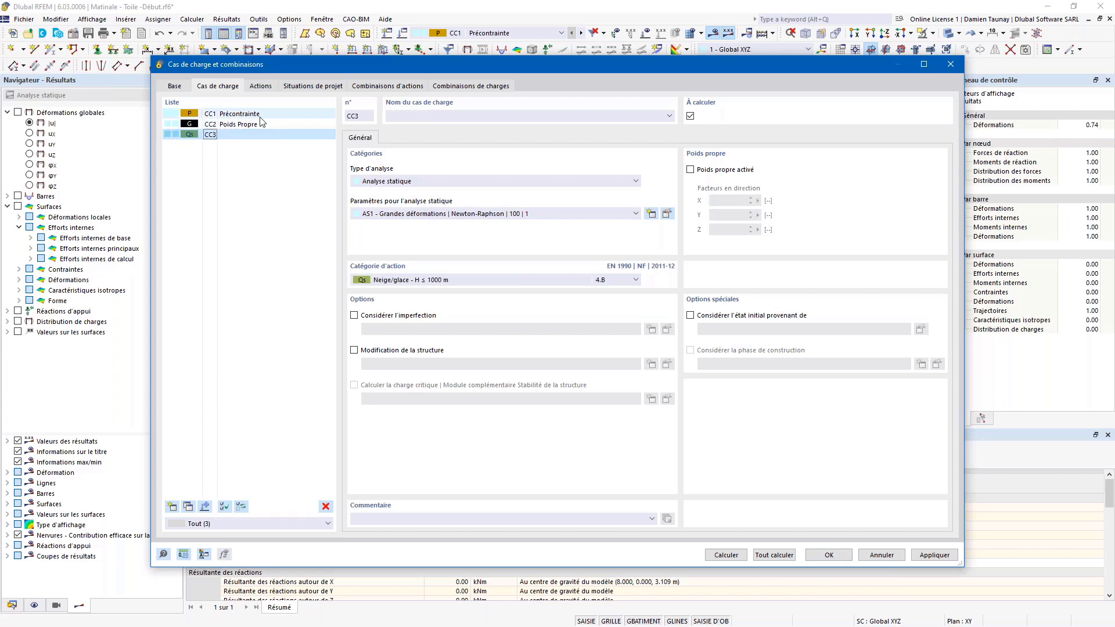
{"action": "left_click", "coordinate": [226, 126]}
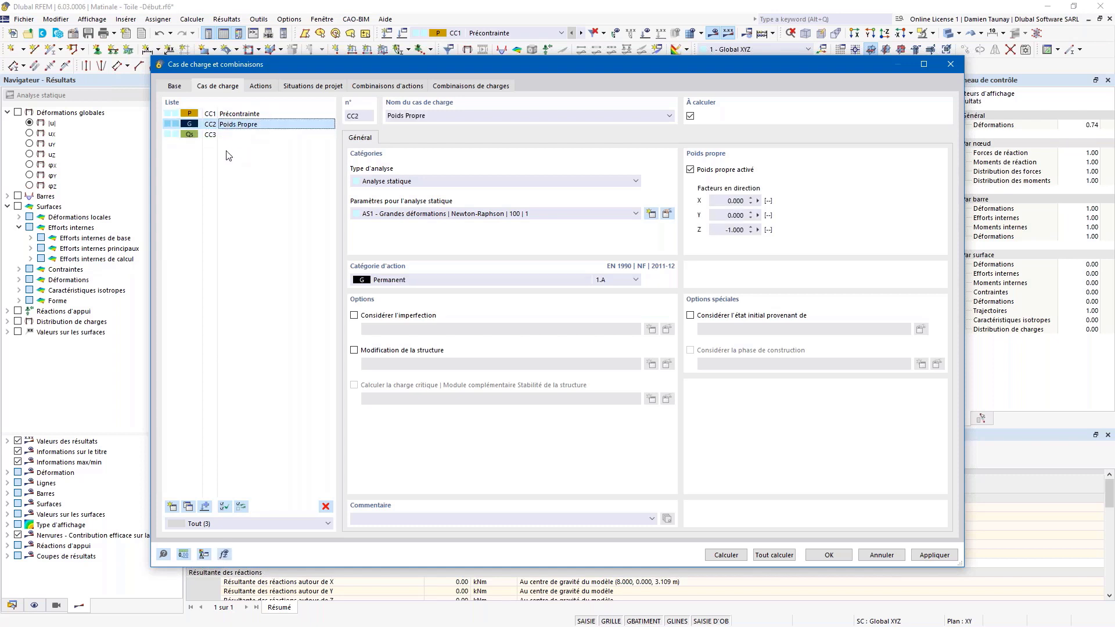
{"action": "left_click", "coordinate": [235, 135], "text": "shift"}
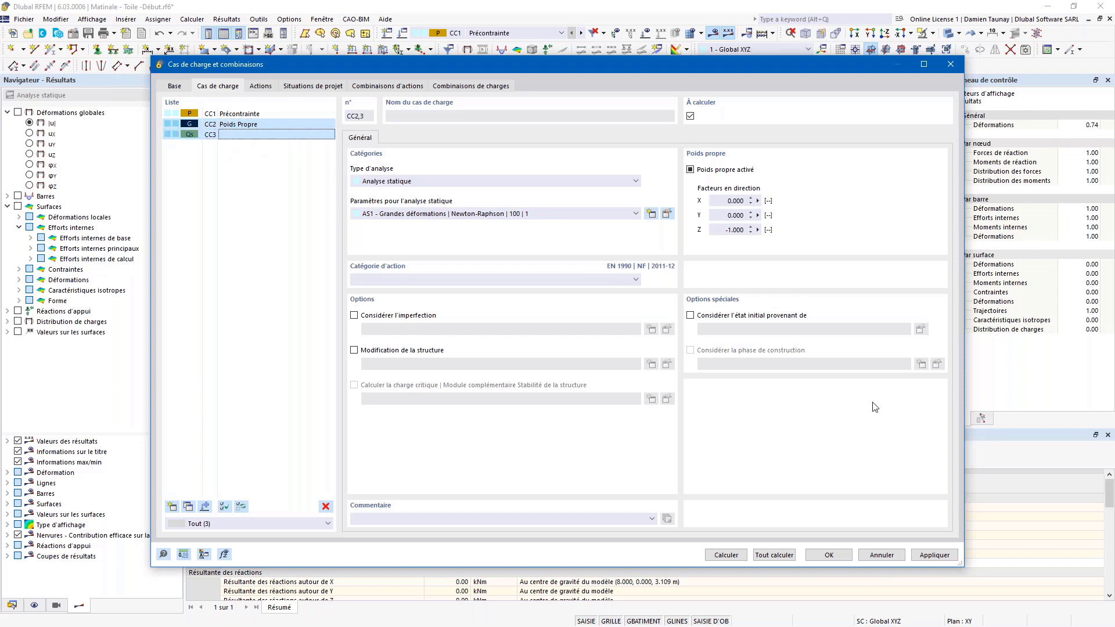
{"action": "left_click", "coordinate": [689, 315]}
{"action": "left_click", "coordinate": [765, 330]}
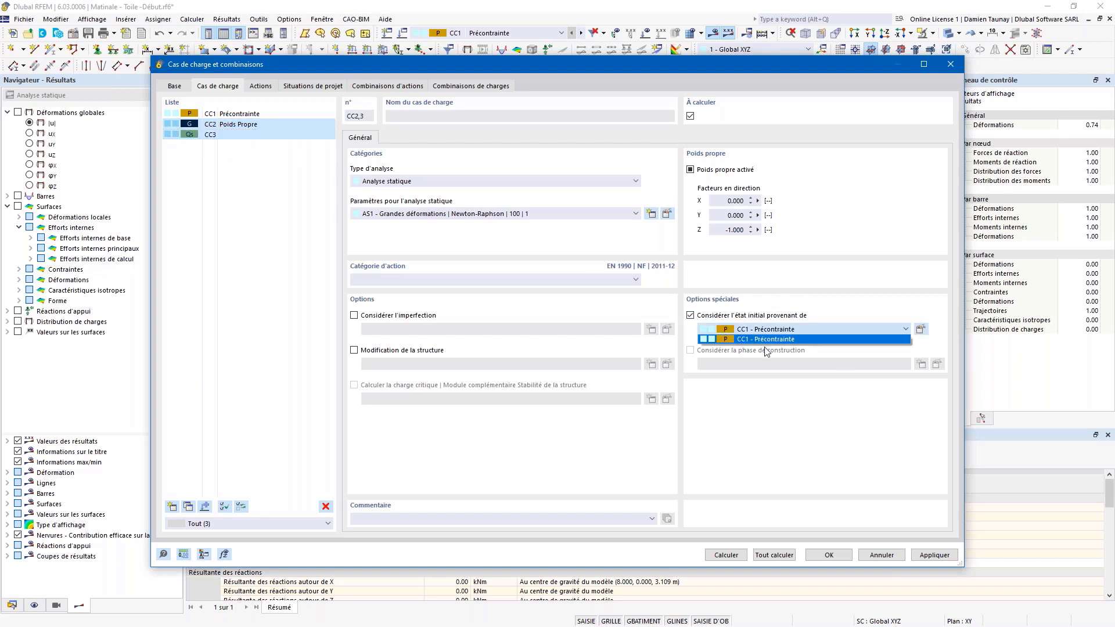
{"action": "left_click", "coordinate": [753, 340]}
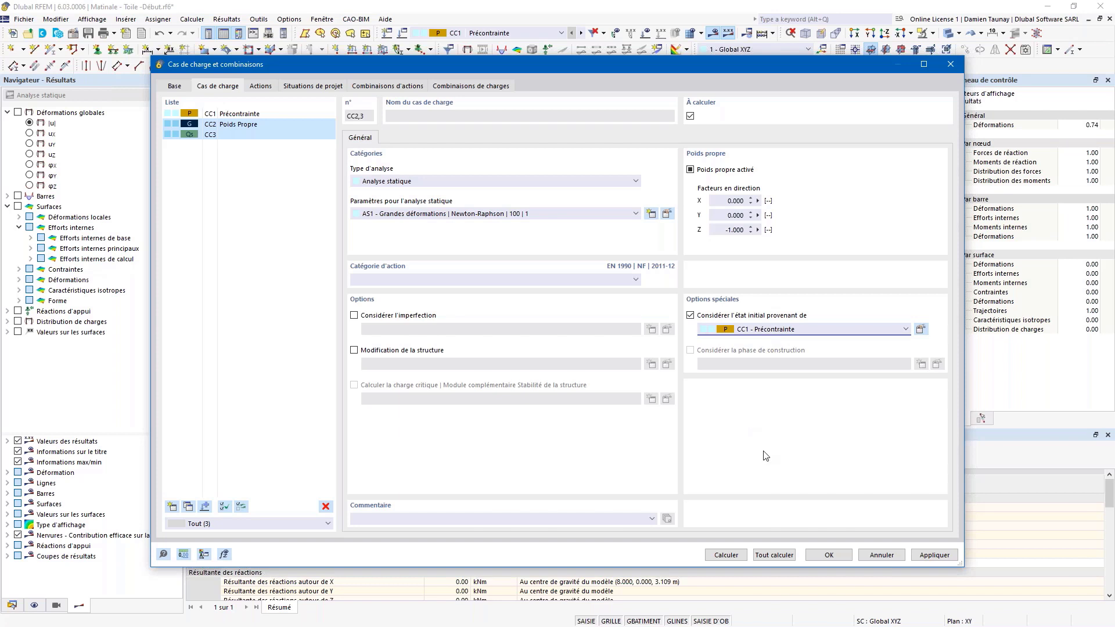
Step: Deactivate project situations SP2 to SP4, keeping SP1 active
{"action": "left_click", "coordinate": [321, 86]}
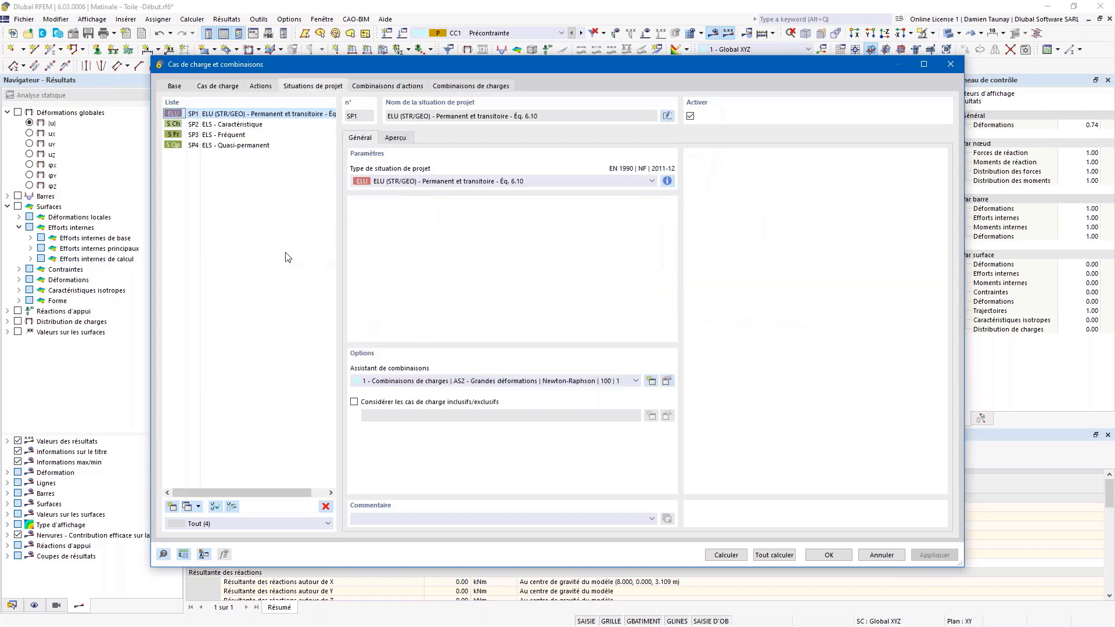
{"action": "left_click", "coordinate": [223, 124]}
{"action": "left_click", "coordinate": [229, 145], "text": "shift"}
{"action": "left_click", "coordinate": [689, 116]}
{"action": "left_click", "coordinate": [254, 115]}
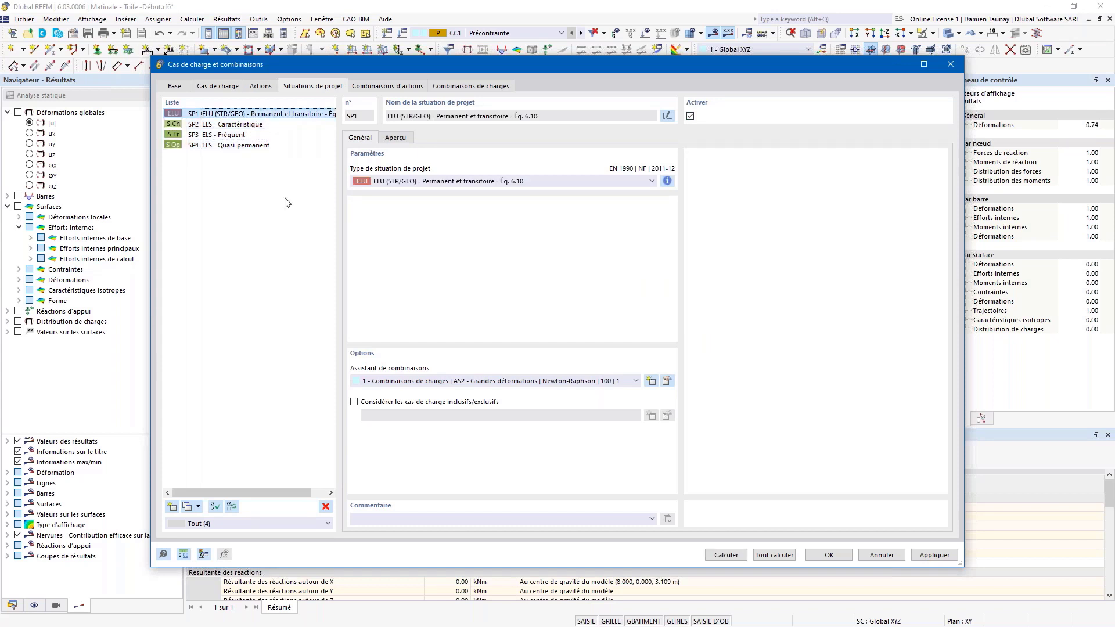
Step: Make SP1's combination wizard start from CC1, review AC1/AC2 and CO1/CO2, and accept
{"action": "left_click", "coordinate": [667, 381]}
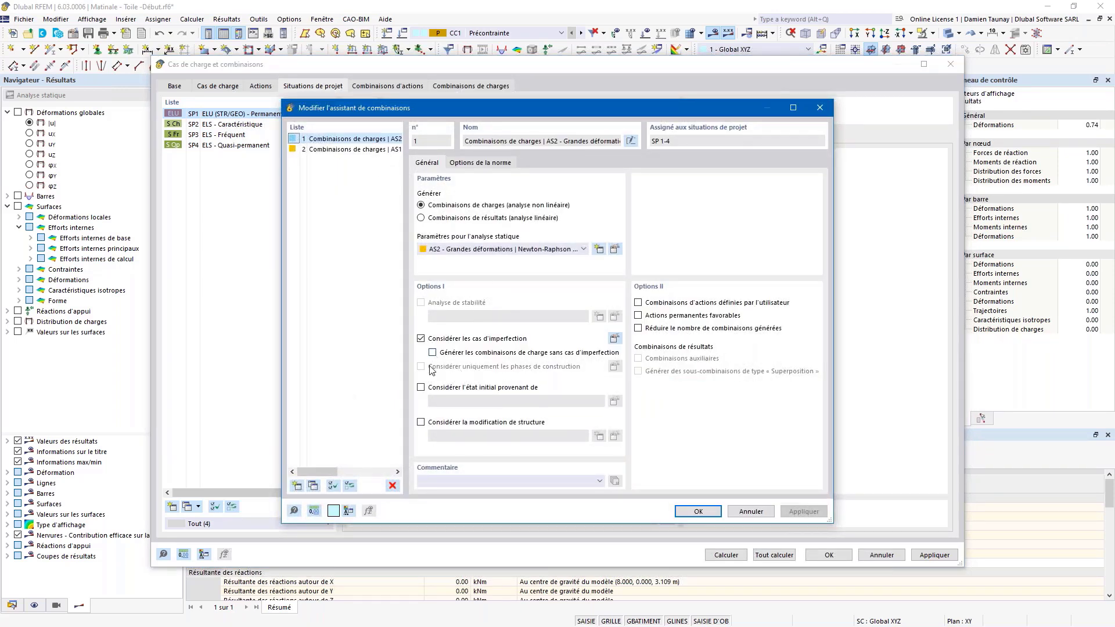
{"action": "left_click", "coordinate": [421, 388]}
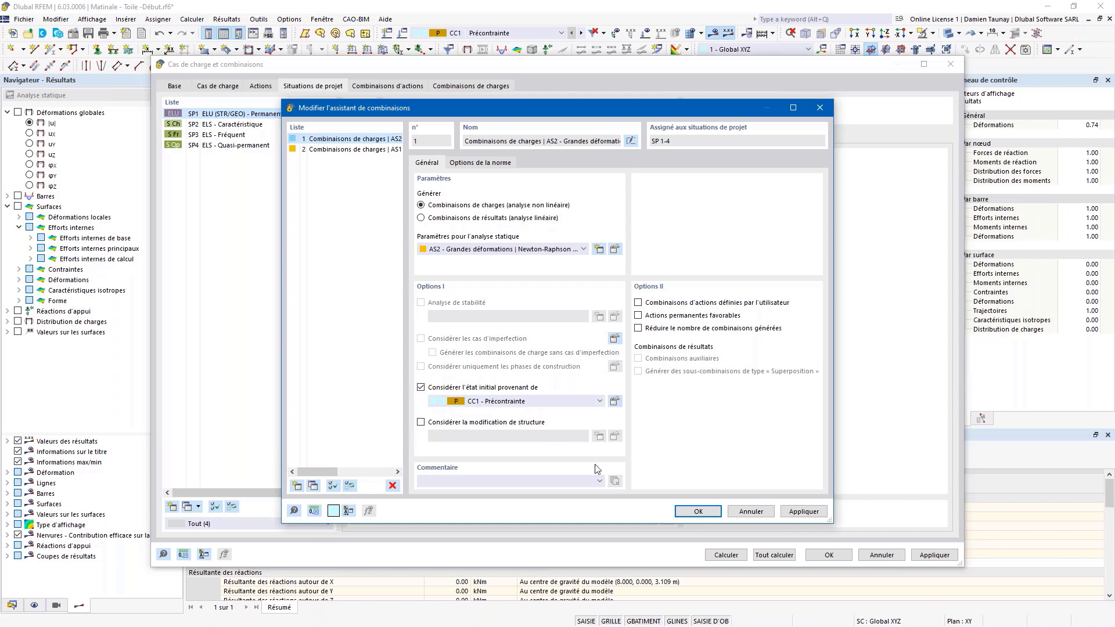
{"action": "left_click", "coordinate": [698, 512]}
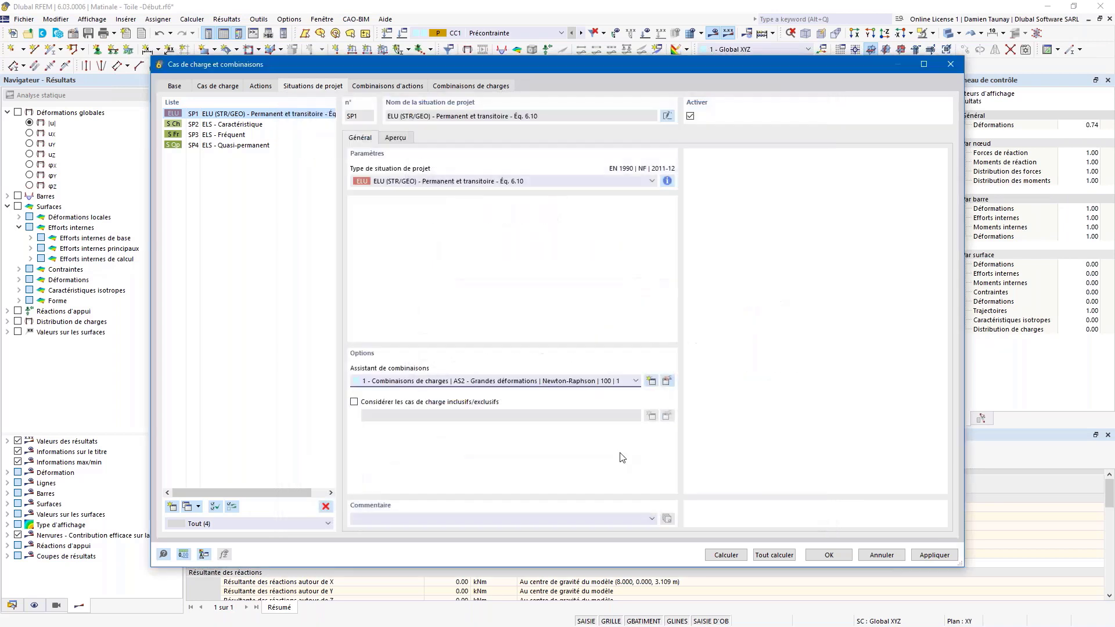
{"action": "left_click", "coordinate": [410, 86]}
{"action": "left_click", "coordinate": [461, 86]}
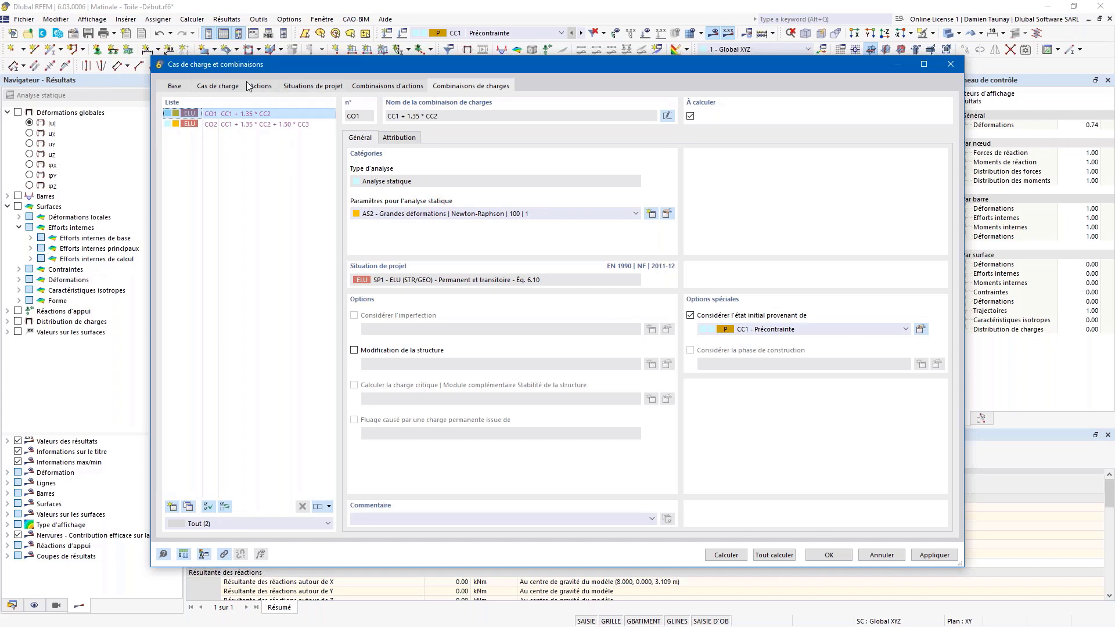
{"action": "left_click", "coordinate": [836, 557]}
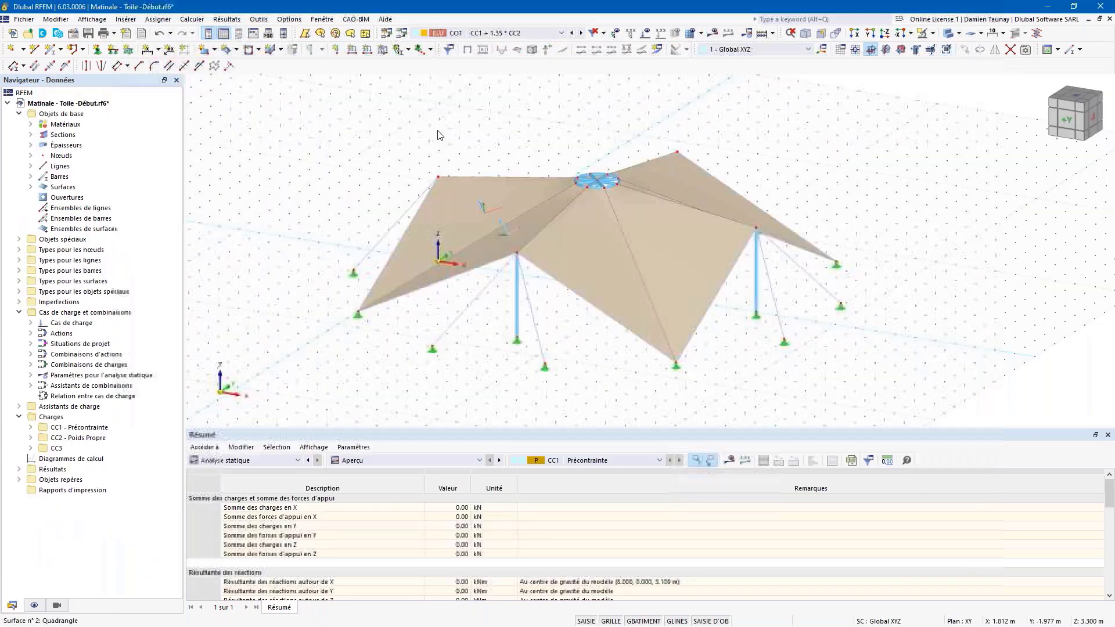
{"action": "left_click", "coordinate": [453, 33]}
Step: Make CC3 active and define a Force surface load of p = -0.39 kN/m² in Za
{"action": "left_click", "coordinate": [453, 53]}
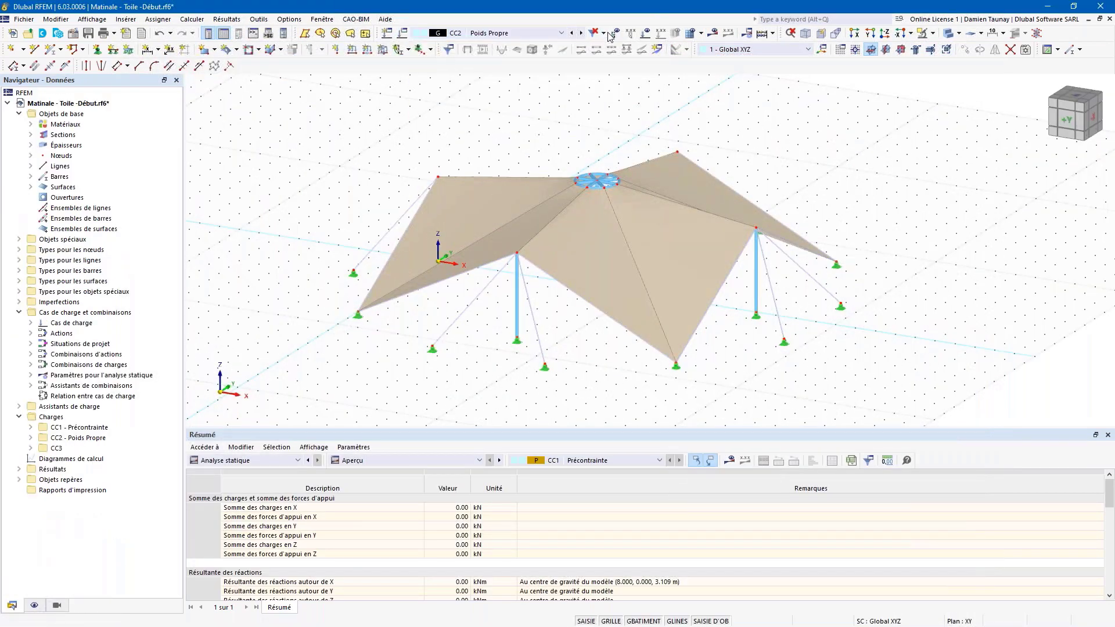
{"action": "middle_click_drag", "start_coordinate": [568, 124], "coordinate": [581, 128], "text": "ctrl"}
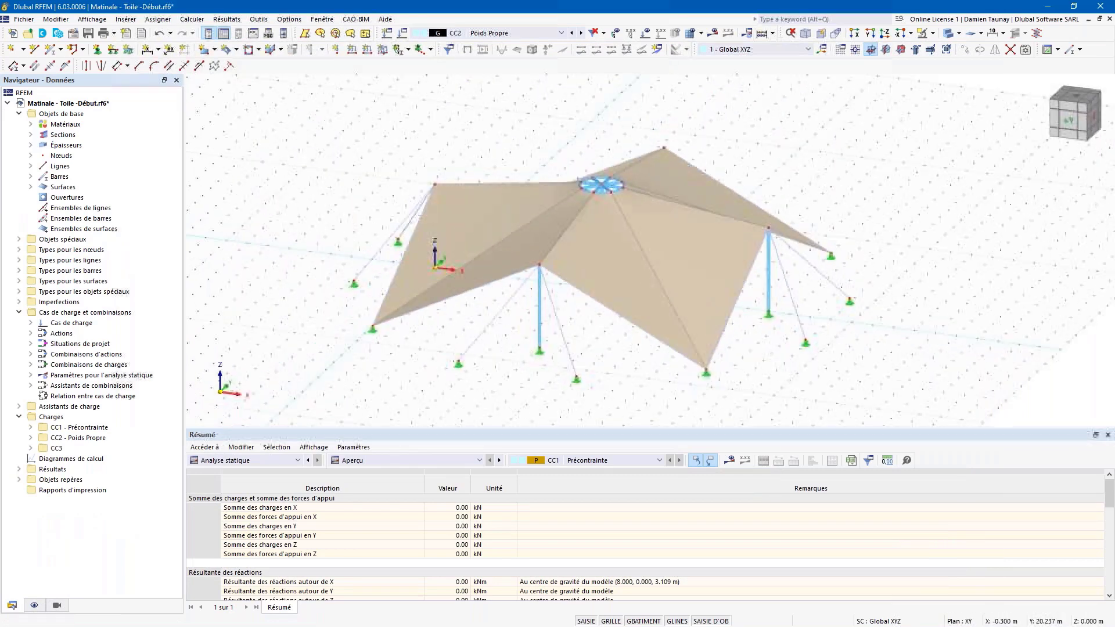
{"action": "left_click", "coordinate": [581, 34]}
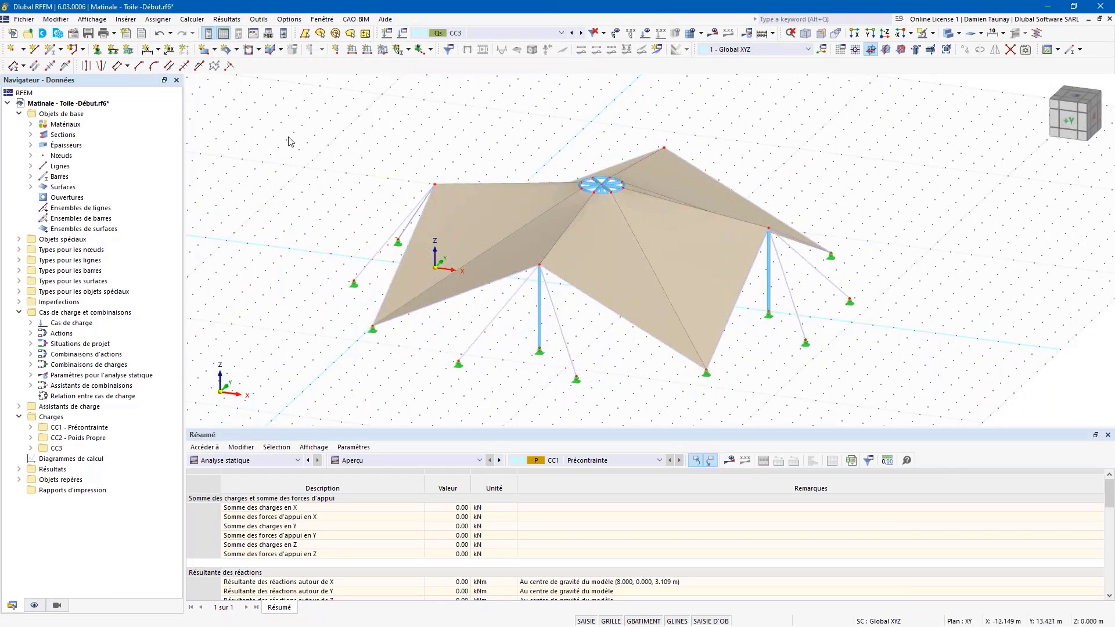
{"action": "left_click", "coordinate": [383, 49]}
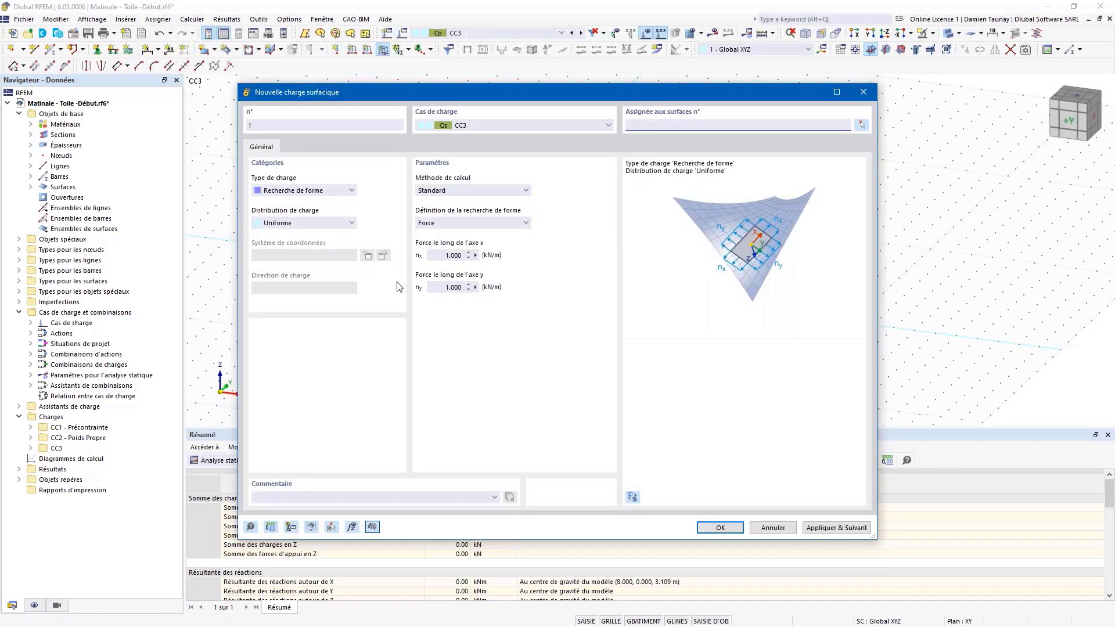
{"action": "left_click", "coordinate": [341, 190]}
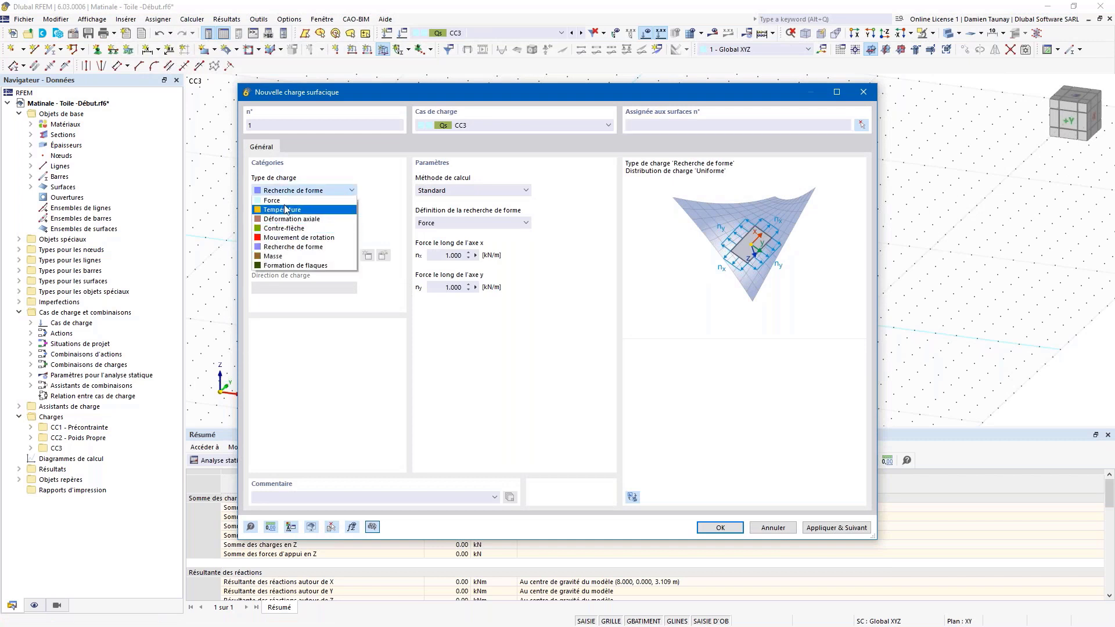
{"action": "left_click", "coordinate": [272, 200]}
{"action": "left_click", "coordinate": [456, 191]}
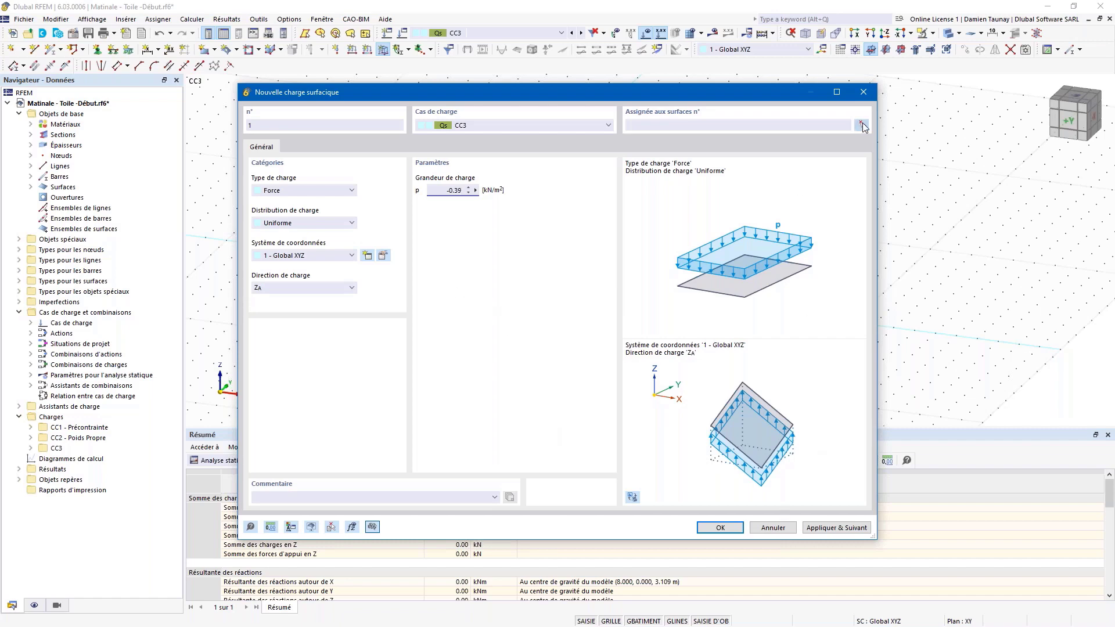
Step: Assign the snow load to all eight roof surfaces 1-8 and create it
{"action": "left_click", "coordinate": [862, 126]}
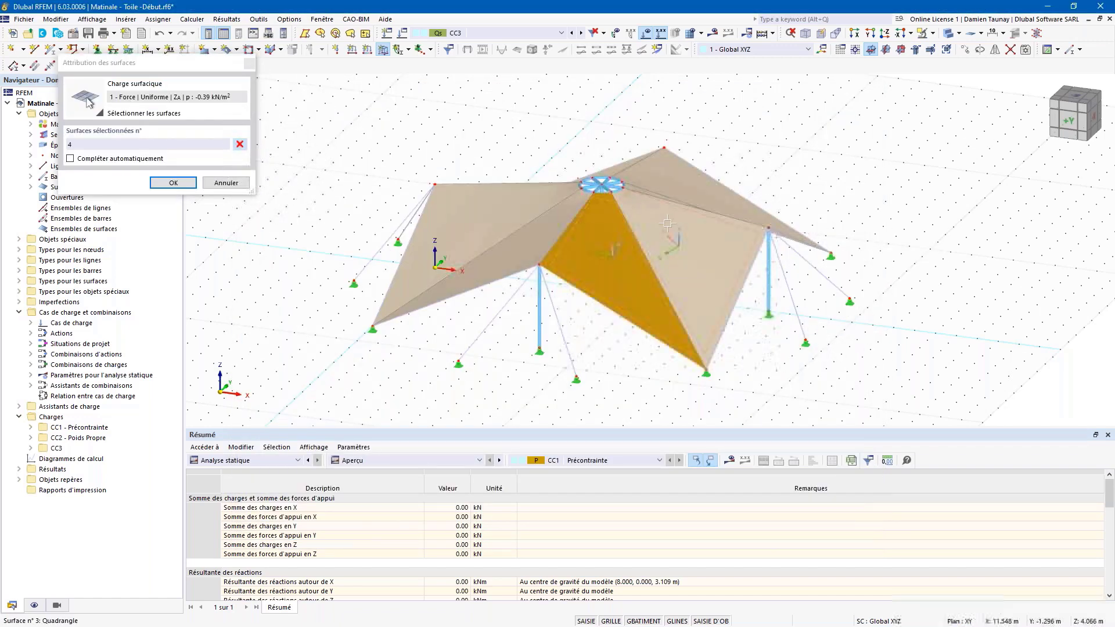
{"action": "middle_click_drag", "start_coordinate": [678, 281], "coordinate": [639, 322], "text": "ctrl"}
{"action": "left_click", "coordinate": [700, 249]}
{"action": "left_click", "coordinate": [708, 212]}
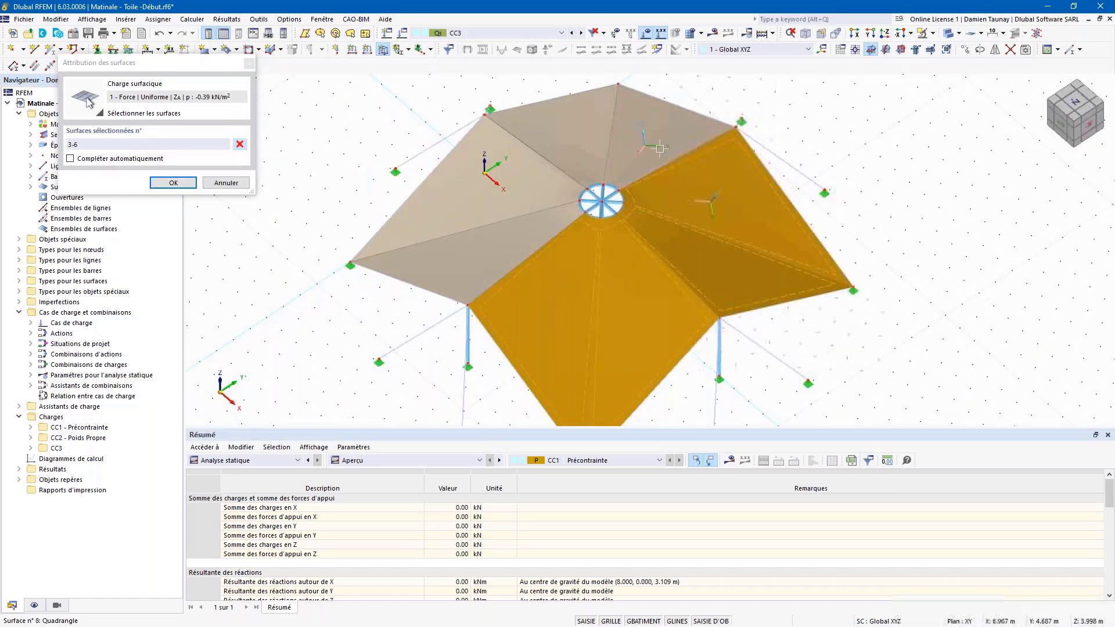
{"action": "left_click", "coordinate": [660, 149]}
{"action": "left_click", "coordinate": [586, 139]}
{"action": "left_click", "coordinate": [517, 215]}
{"action": "left_click", "coordinate": [515, 242]}
{"action": "left_click", "coordinate": [176, 183]}
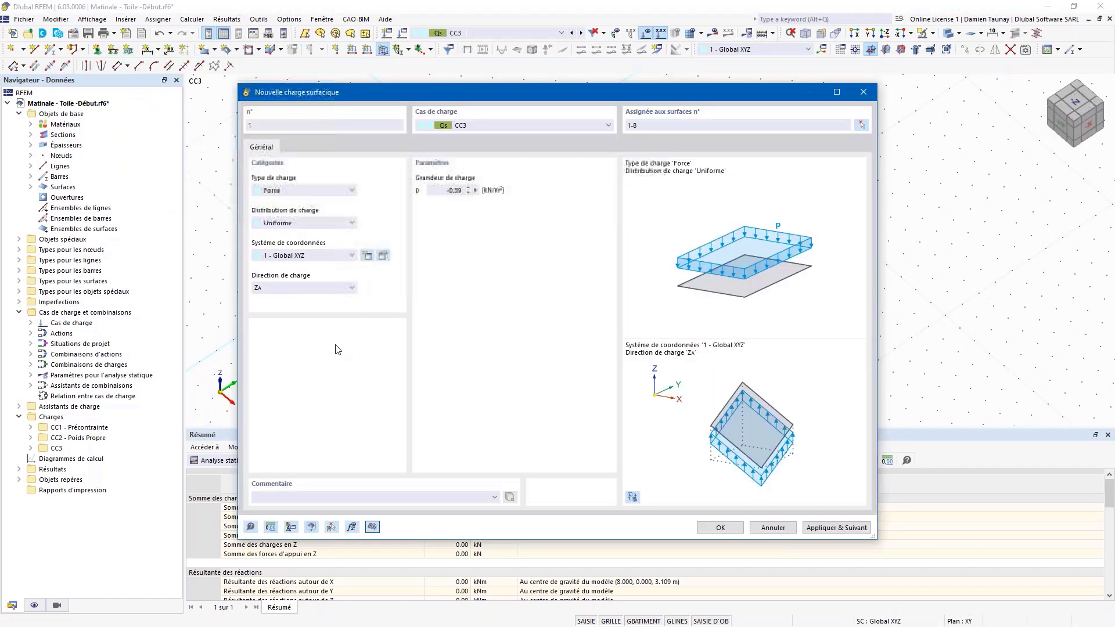
{"action": "left_click", "coordinate": [720, 528]}
Step: Inspect the loaded roof and expand Load Wizards in the navigator
{"action": "middle_click_drag", "start_coordinate": [370, 333], "coordinate": [456, 312], "text": "ctrl"}
{"action": "scroll", "coordinate": [712, 301], "scroll_direction": "down", "scroll_amount": 2}
{"action": "middle_click_drag", "start_coordinate": [752, 366], "coordinate": [733, 330]}
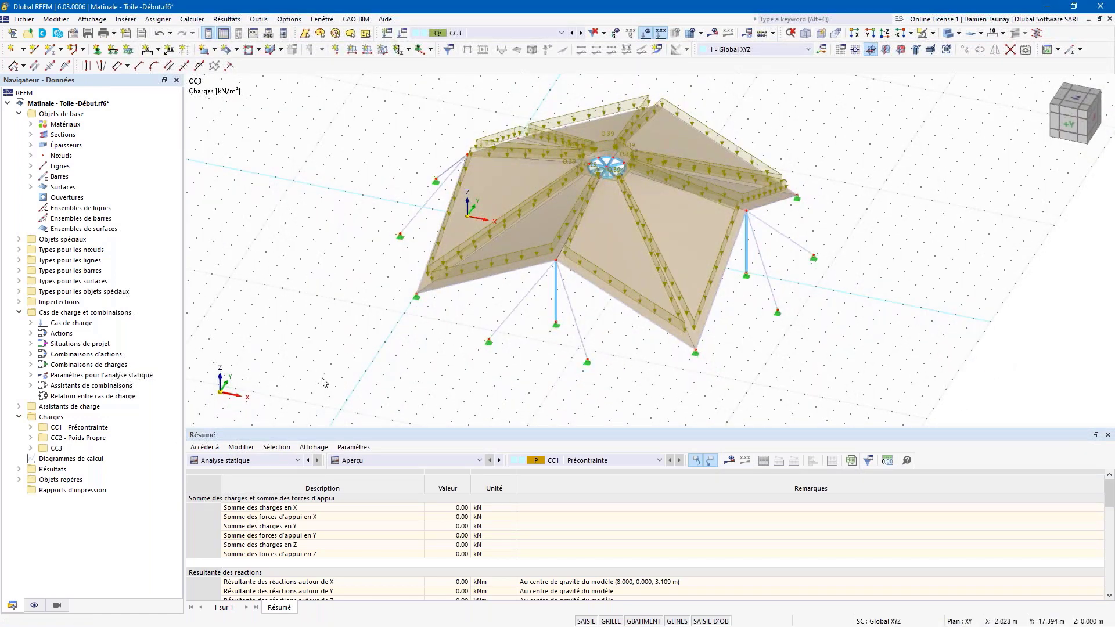
{"action": "mouse_move", "coordinate": [389, 357]}
{"action": "middle_mouse_down", "text": "ctrl"}
{"action": "mouse_move", "coordinate": [394, 381]}
{"action": "mouse_move", "coordinate": [379, 371]}
{"action": "middle_mouse_up", "text": "ctrl"}
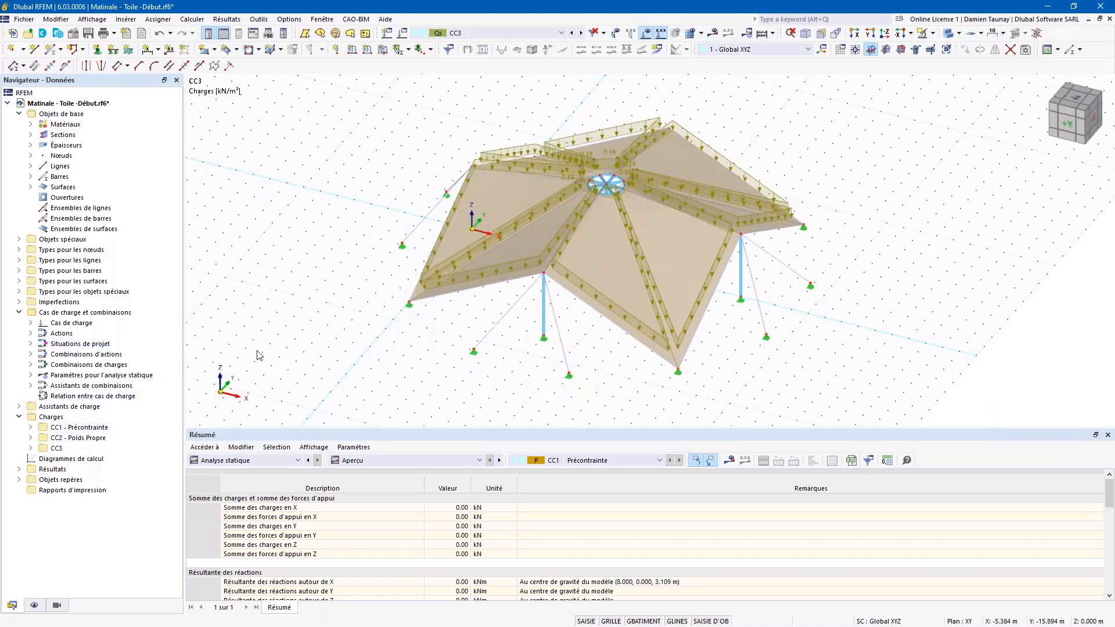
{"action": "left_click", "coordinate": [20, 407]}
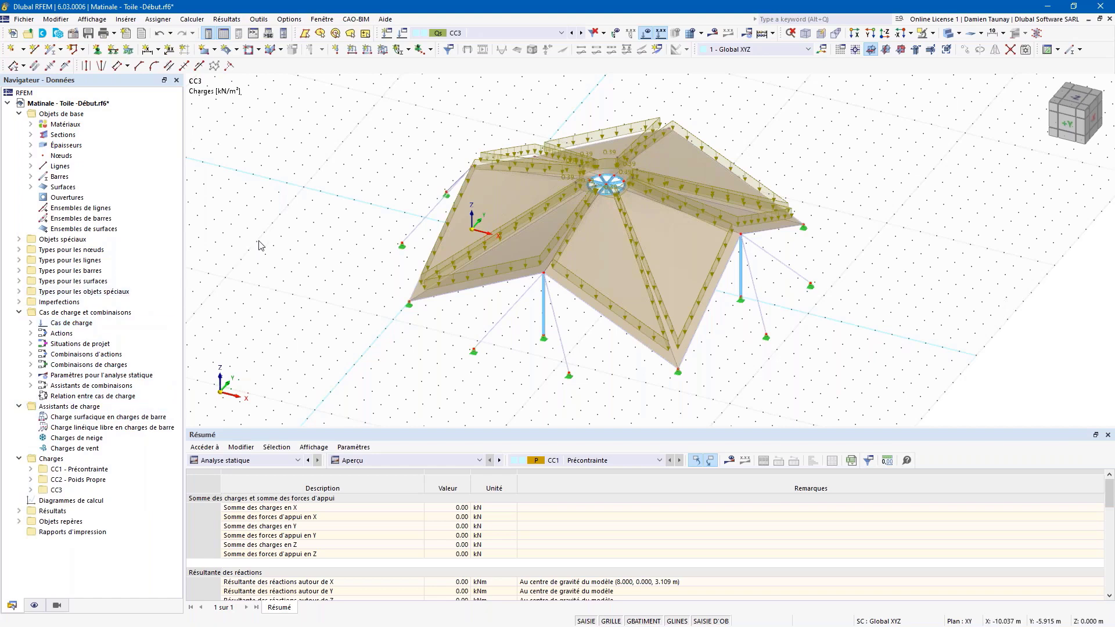
{"action": "right_click", "coordinate": [42, 104]}
Step: Enable the Simulation des flux de vent add-on in the model base data and view model parameters
{"action": "left_click", "coordinate": [85, 113]}
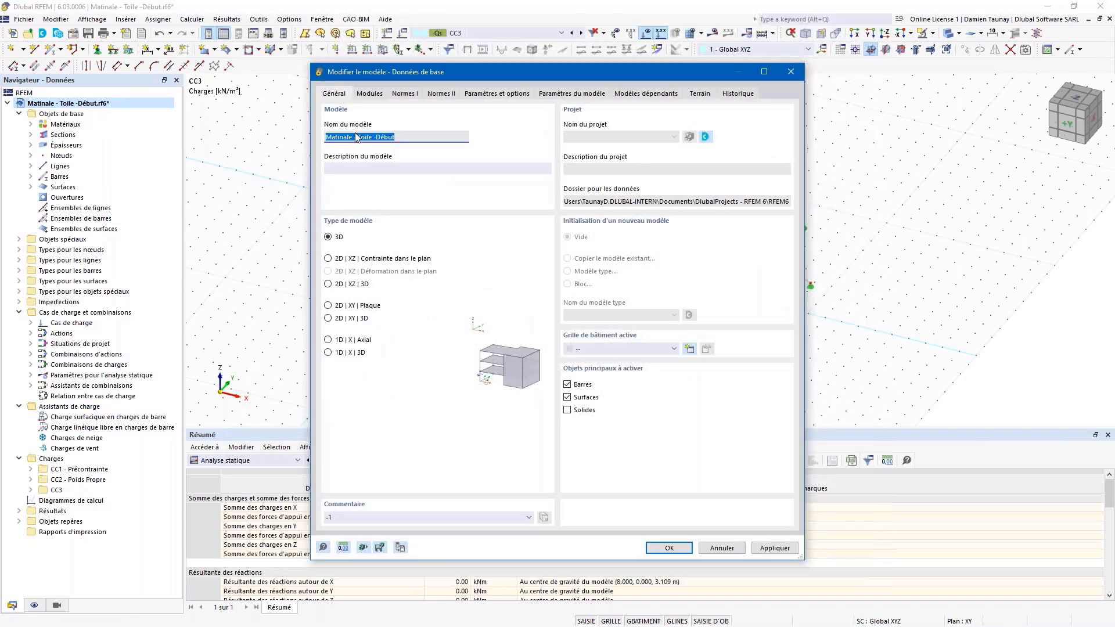
{"action": "left_click", "coordinate": [372, 97]}
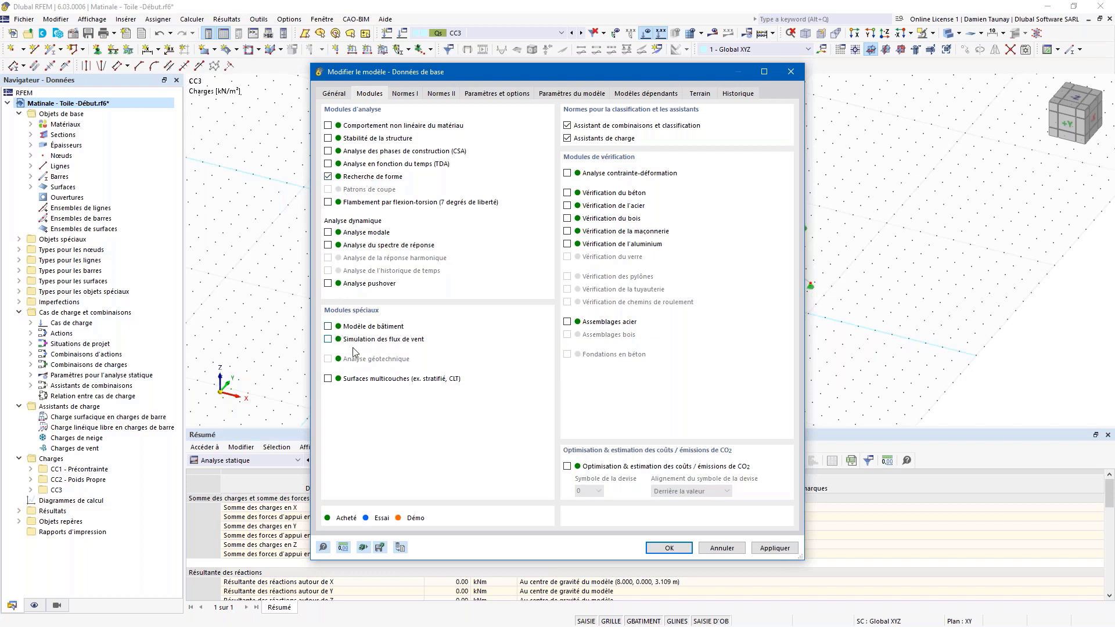
{"action": "left_click", "coordinate": [328, 339]}
{"action": "left_click", "coordinate": [571, 95]}
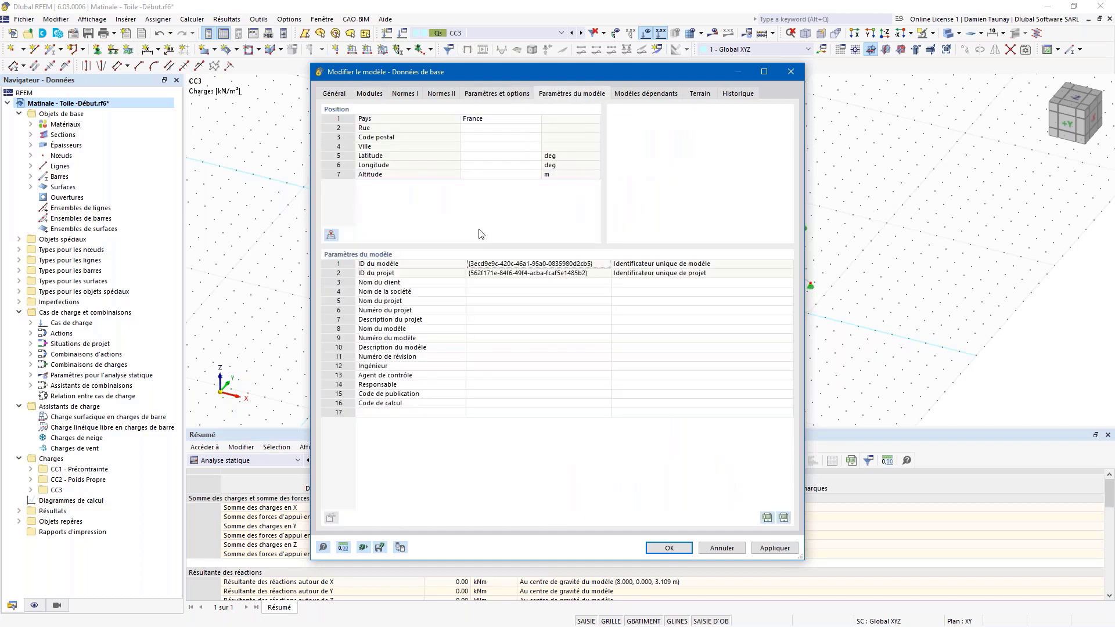
Step: Locate the model at a searched Paris street address (57.000 m altitude) and close the base data
{"action": "left_click", "coordinate": [331, 235]}
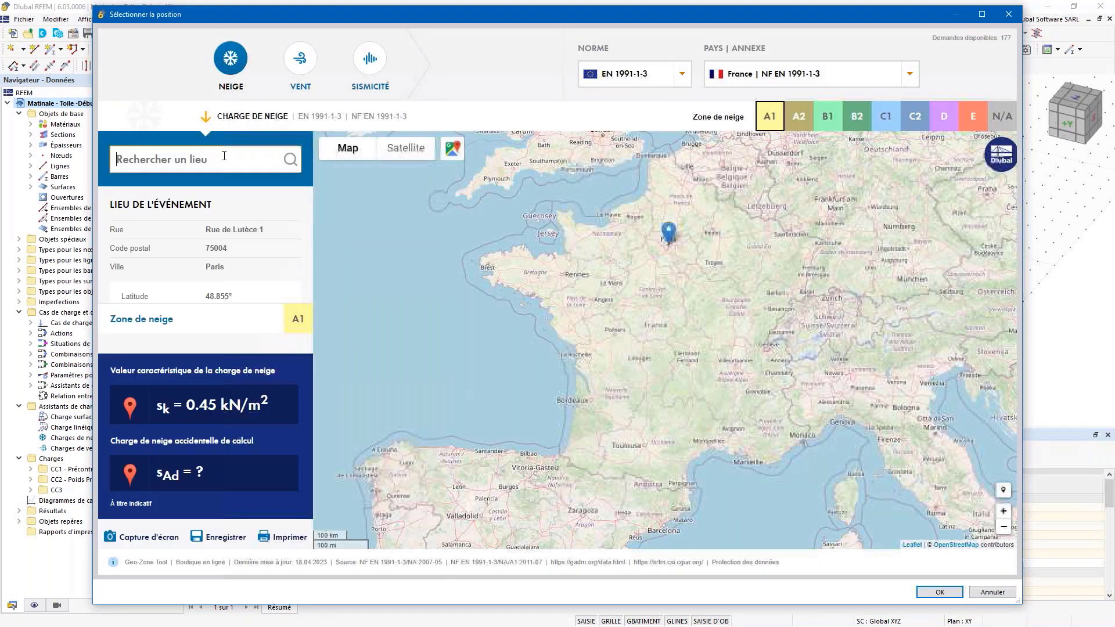
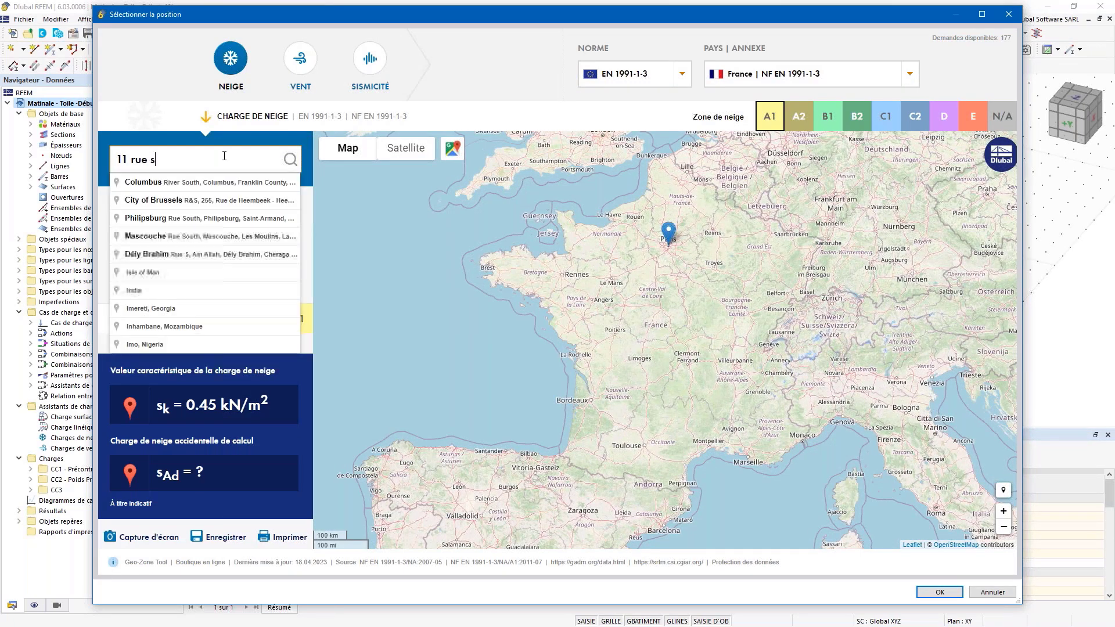
{"action": "left_click", "coordinate": [212, 182]}
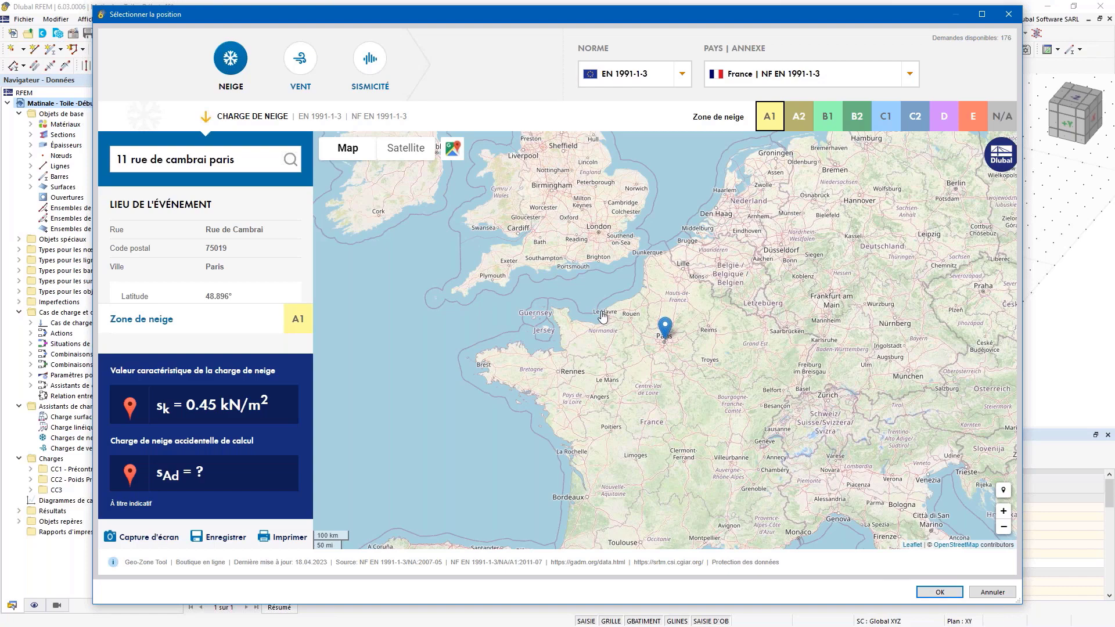
{"action": "left_click", "coordinate": [940, 592]}
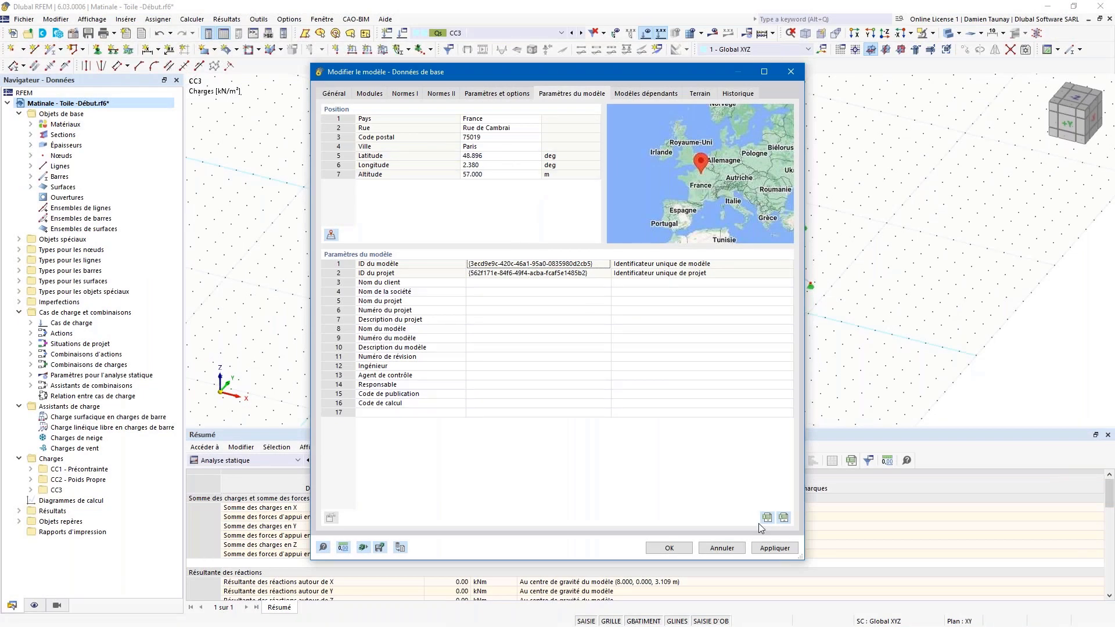
{"action": "left_click", "coordinate": [669, 548]}
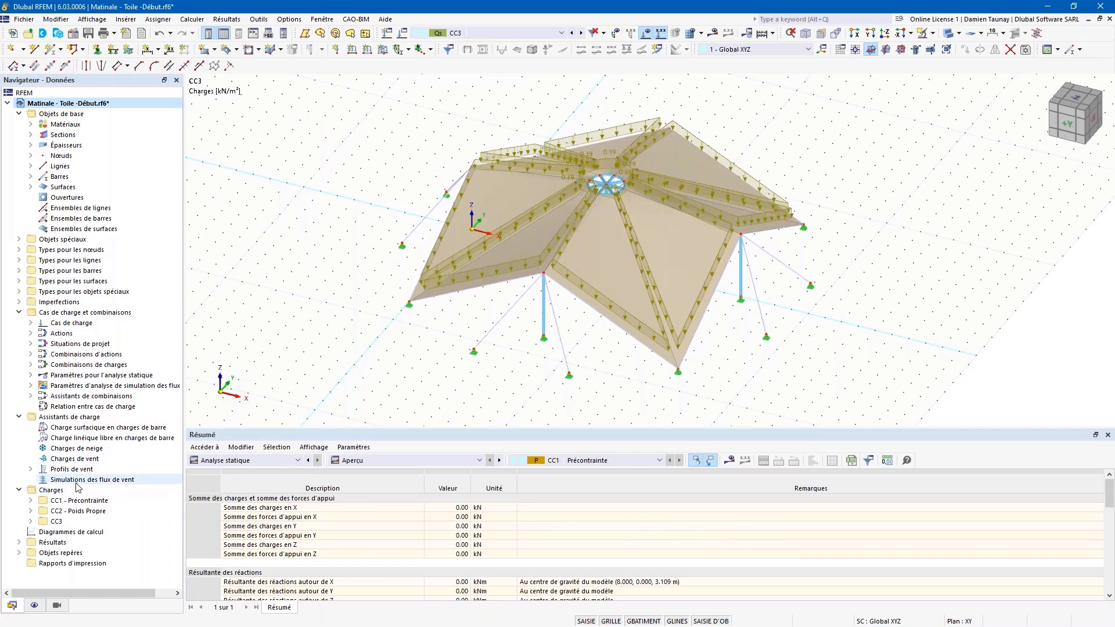
Step: Create wind flow simulation WS1 and review the WA1 analysis settings tabs without changes
{"action": "left_click", "coordinate": [79, 482]}
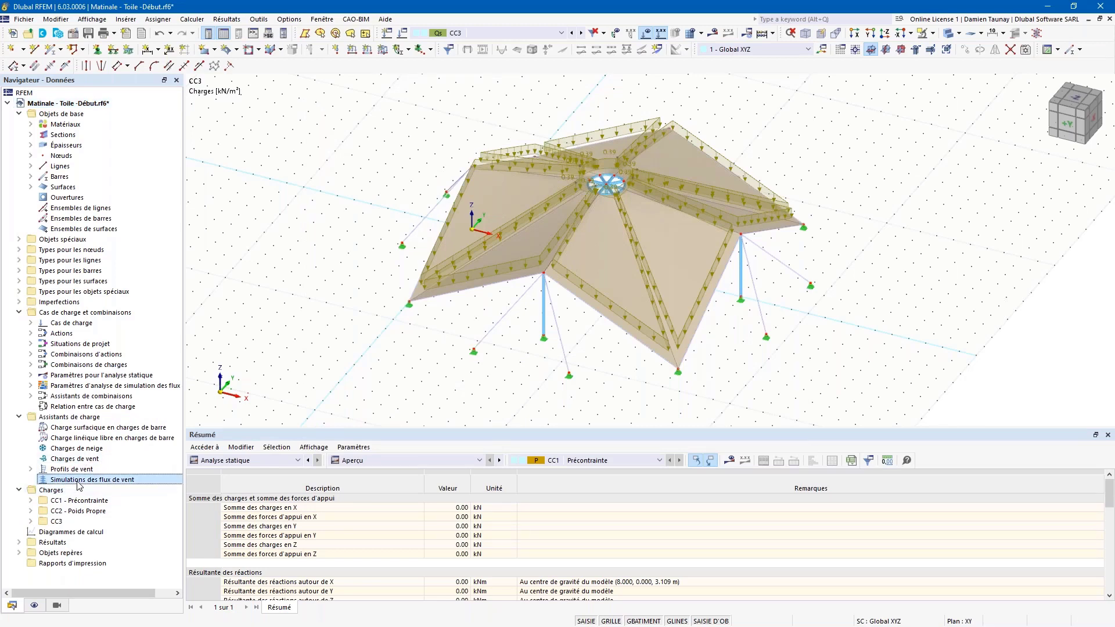
{"action": "double_click", "coordinate": [98, 482]}
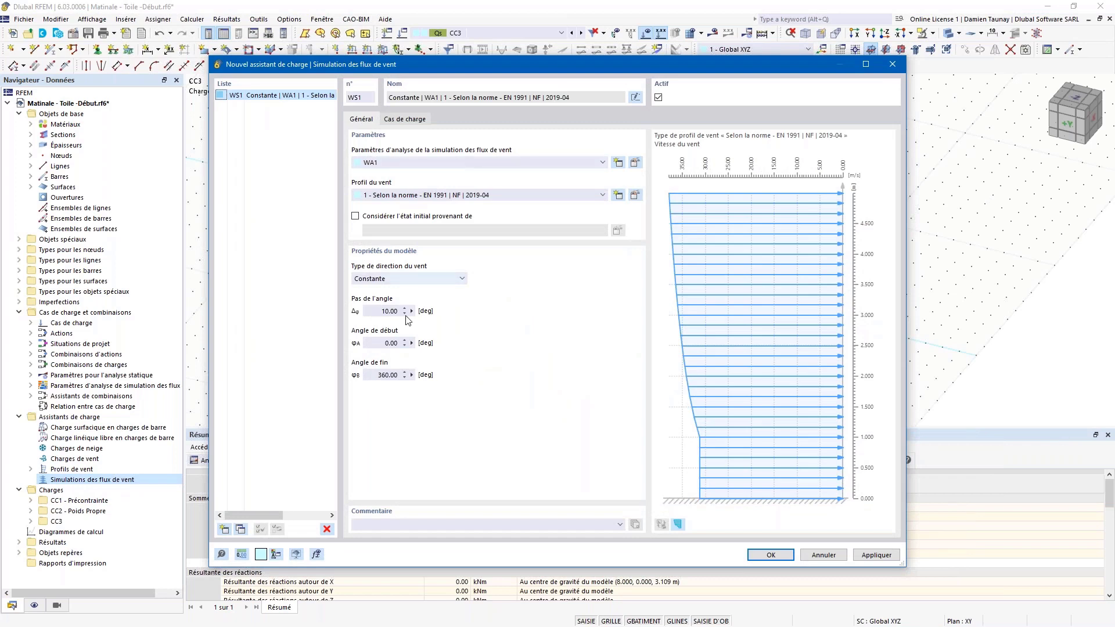
{"action": "left_click", "coordinate": [636, 162]}
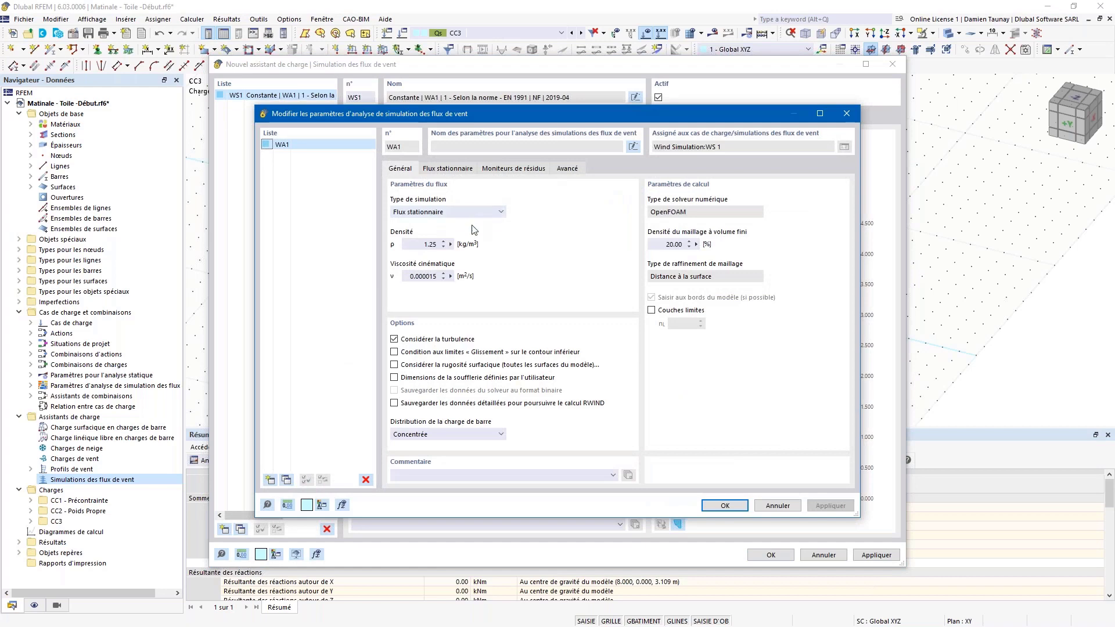
{"action": "left_click", "coordinate": [450, 171]}
{"action": "left_click", "coordinate": [498, 172]}
{"action": "left_click", "coordinate": [563, 168]}
{"action": "left_click", "coordinate": [400, 168]}
{"action": "left_click", "coordinate": [846, 113]}
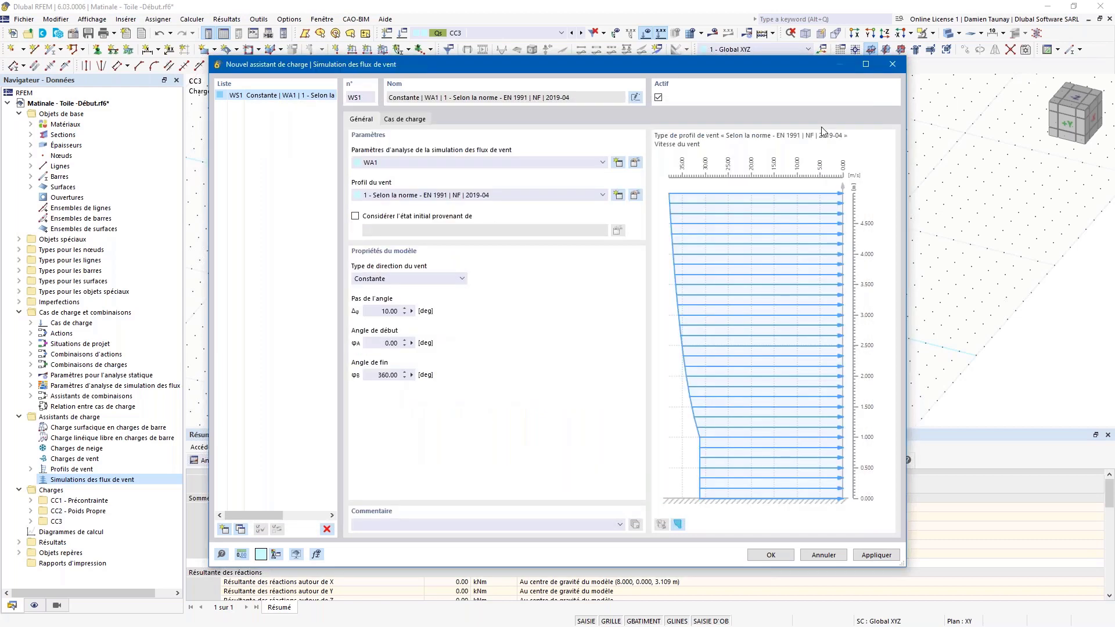
{"action": "left_click", "coordinate": [635, 195]}
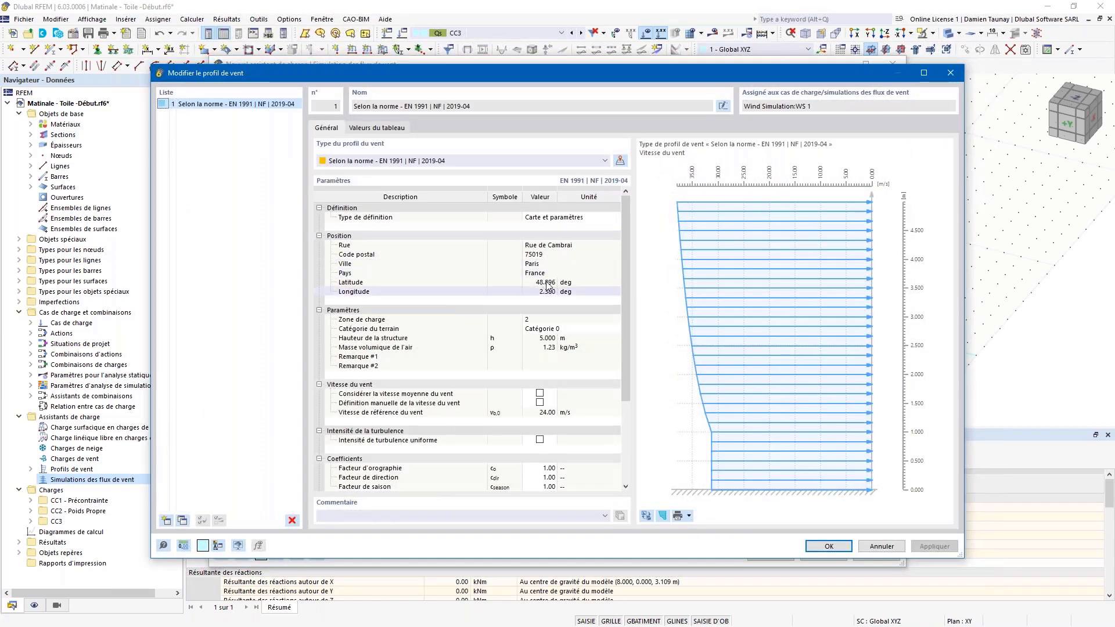
{"action": "left_click", "coordinate": [609, 329]}
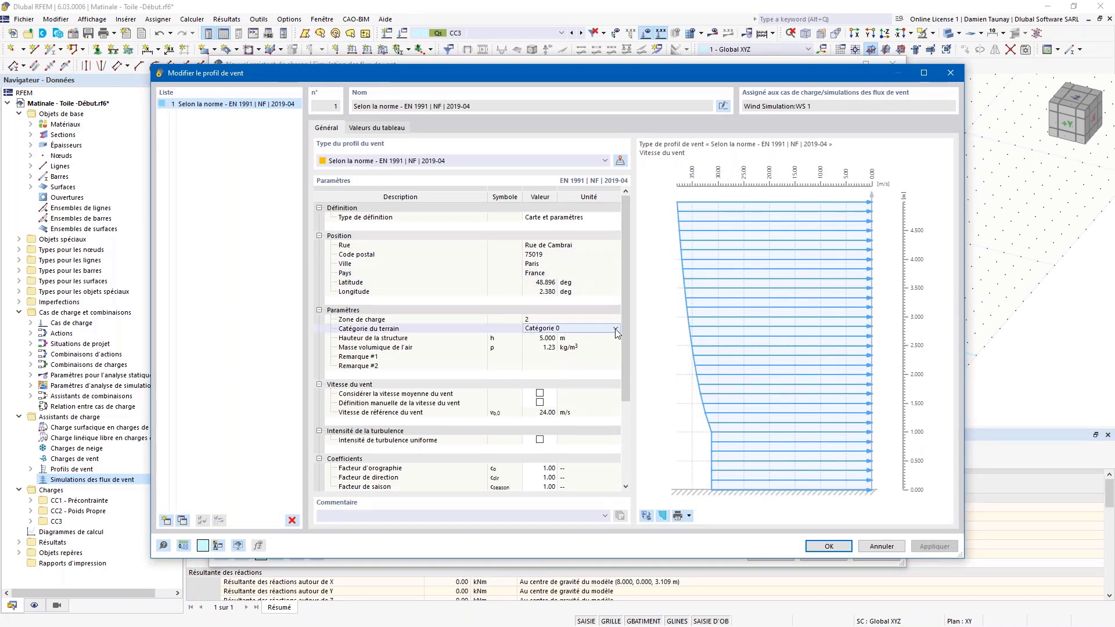
{"action": "left_click", "coordinate": [615, 329]}
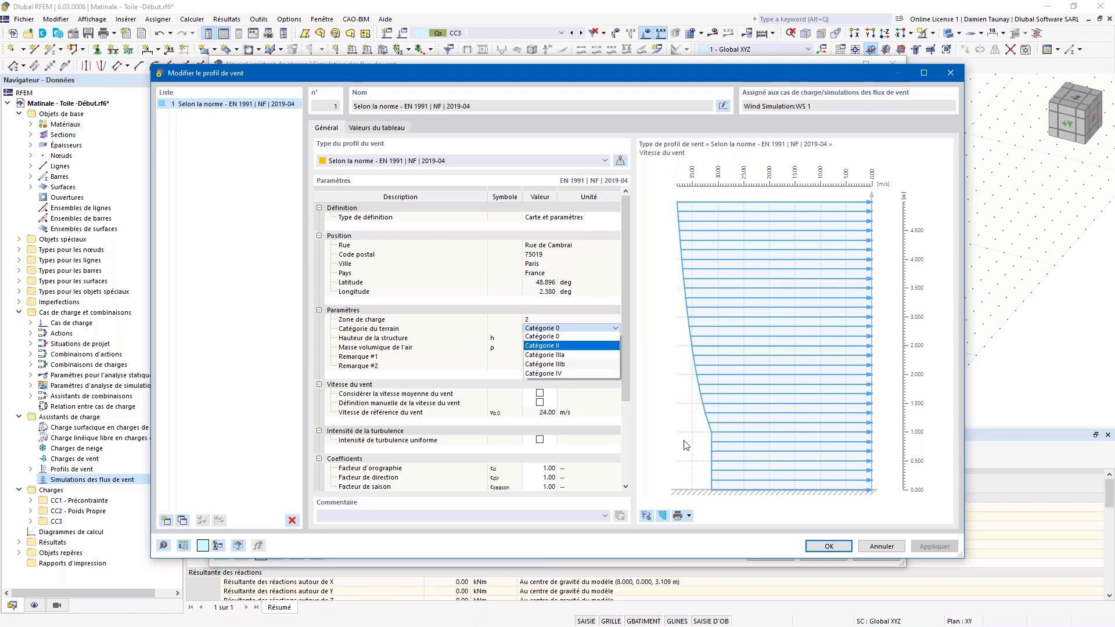
{"action": "left_click", "coordinate": [662, 342]}
{"action": "left_click", "coordinate": [826, 550]}
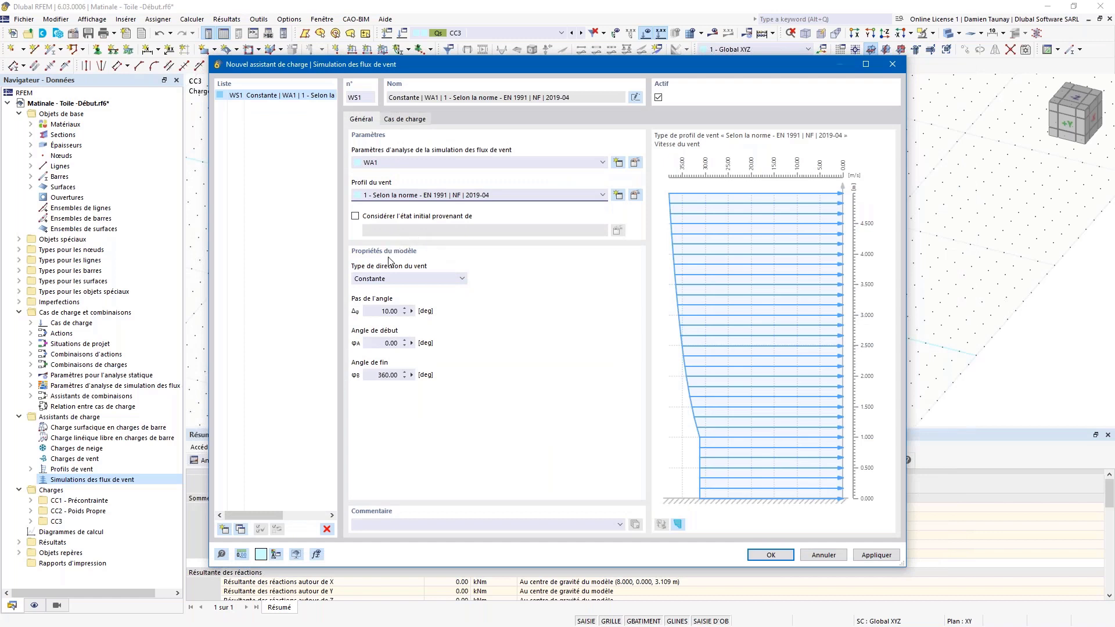
Step: Make WS1 start from the CC1 prestress state and review the wind direction type options
{"action": "left_click", "coordinate": [355, 216]}
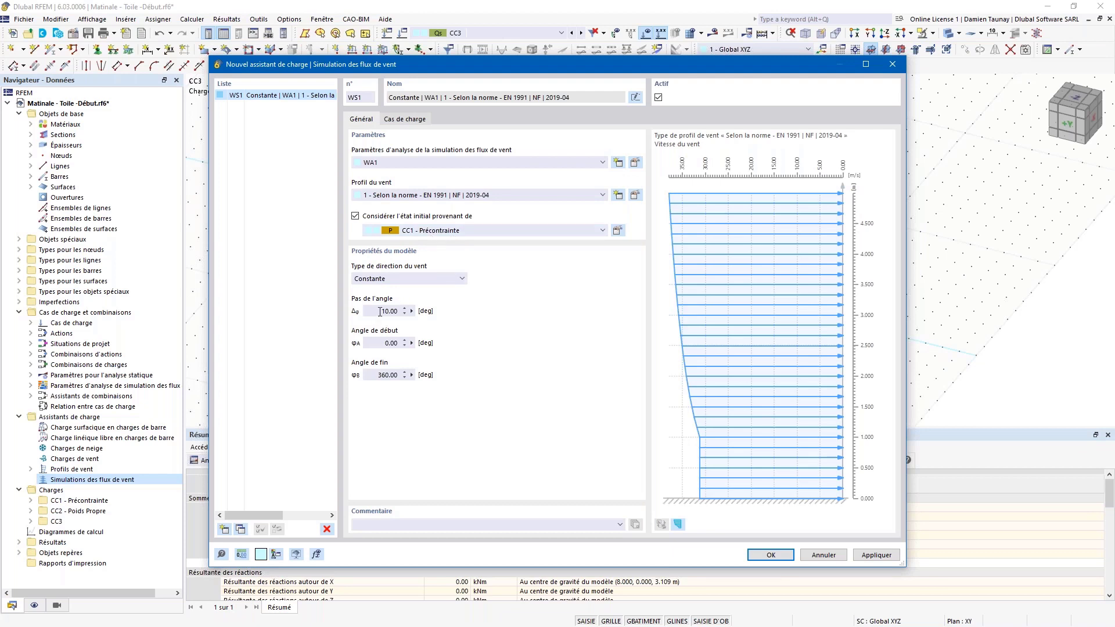
{"action": "left_click", "coordinate": [388, 280]}
{"action": "left_click", "coordinate": [388, 299]}
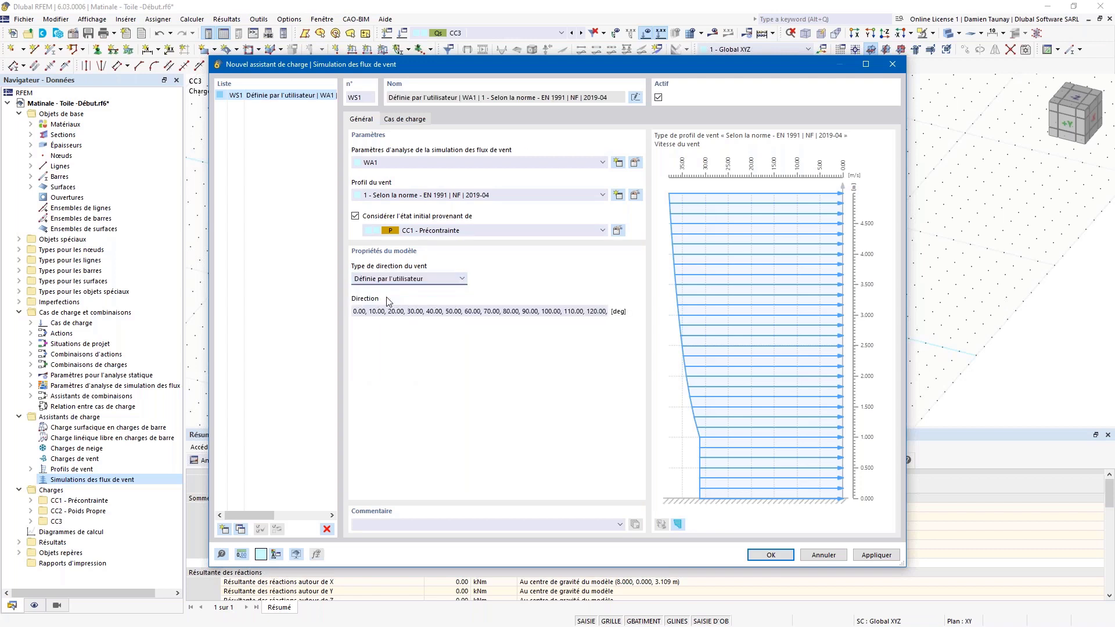
{"action": "left_click", "coordinate": [380, 281]}
{"action": "left_click", "coordinate": [378, 292]}
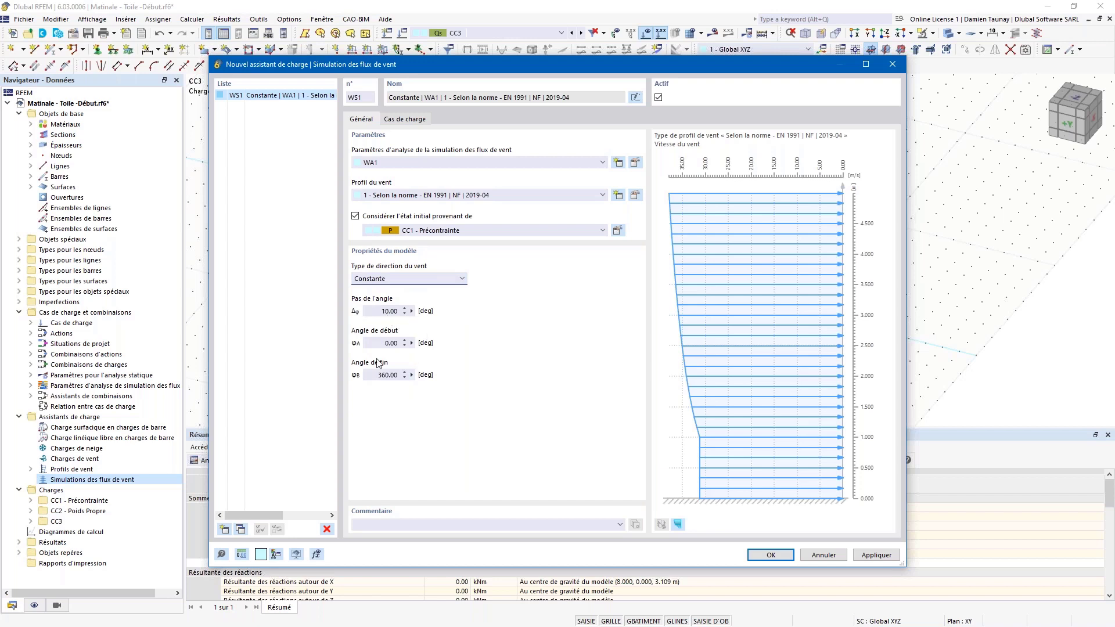
{"action": "left_click", "coordinate": [462, 281]}
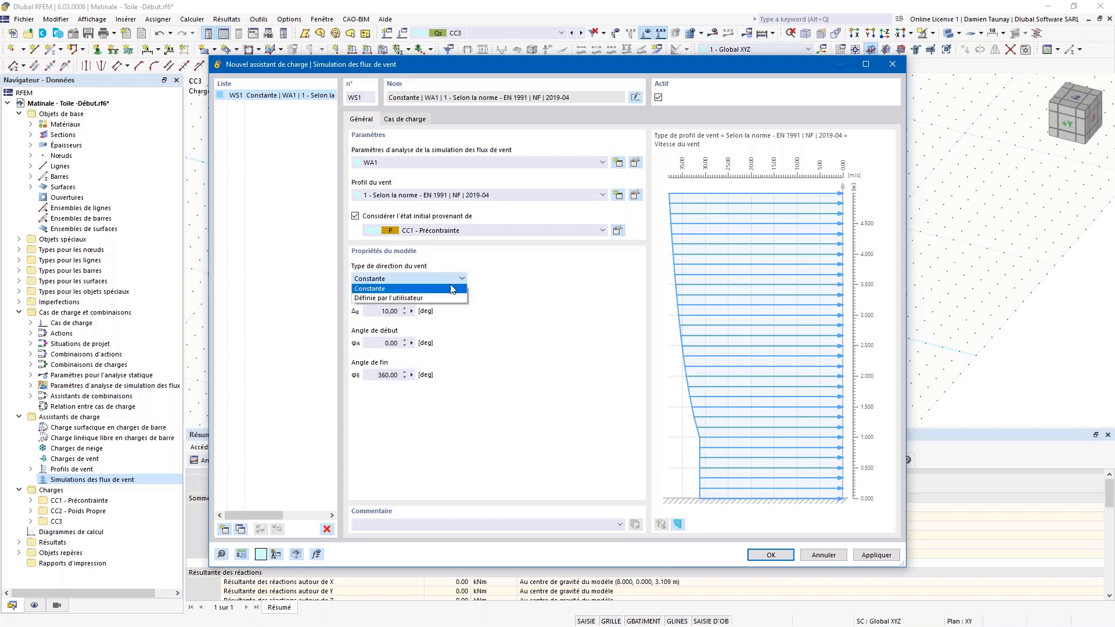
{"action": "left_click", "coordinate": [502, 313]}
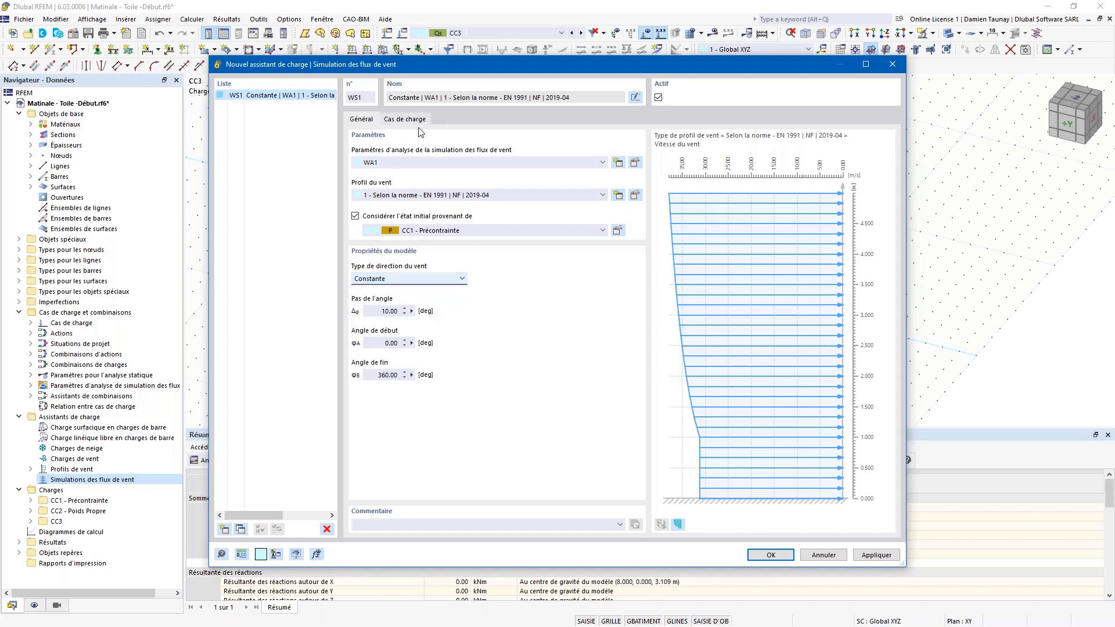
{"action": "left_click", "coordinate": [401, 119]}
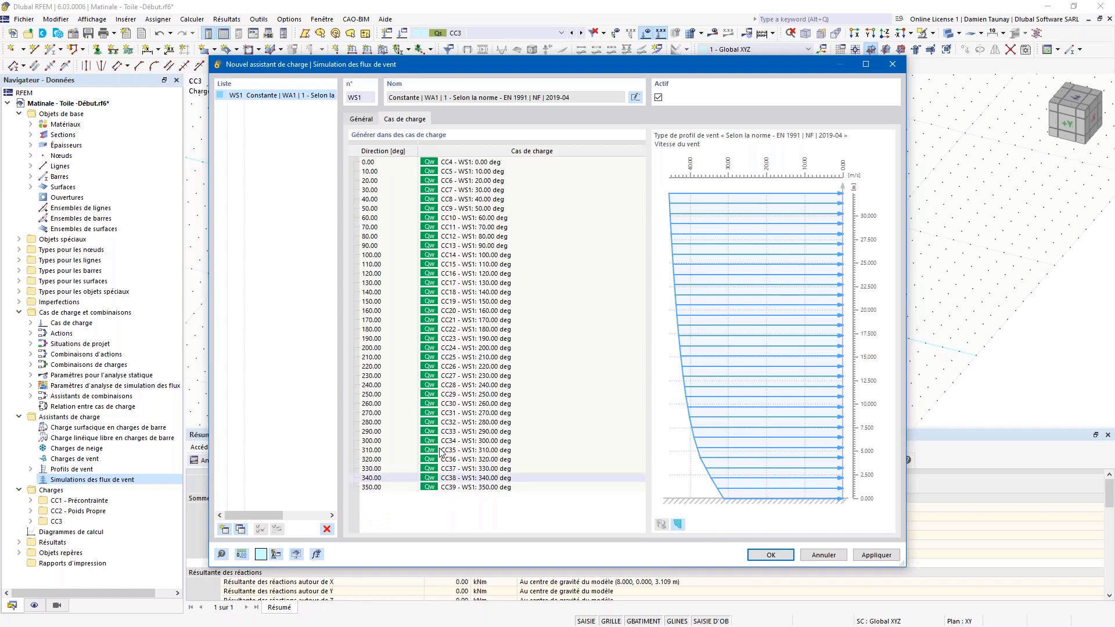
{"action": "left_click", "coordinate": [361, 119]}
Step: Reduce the wind directions to a single user-defined 0.00° angle and save the simulation
{"action": "left_click", "coordinate": [422, 281]}
{"action": "left_click", "coordinate": [406, 303]}
{"action": "left_click_drag", "start_coordinate": [371, 313], "coordinate": [657, 320]}
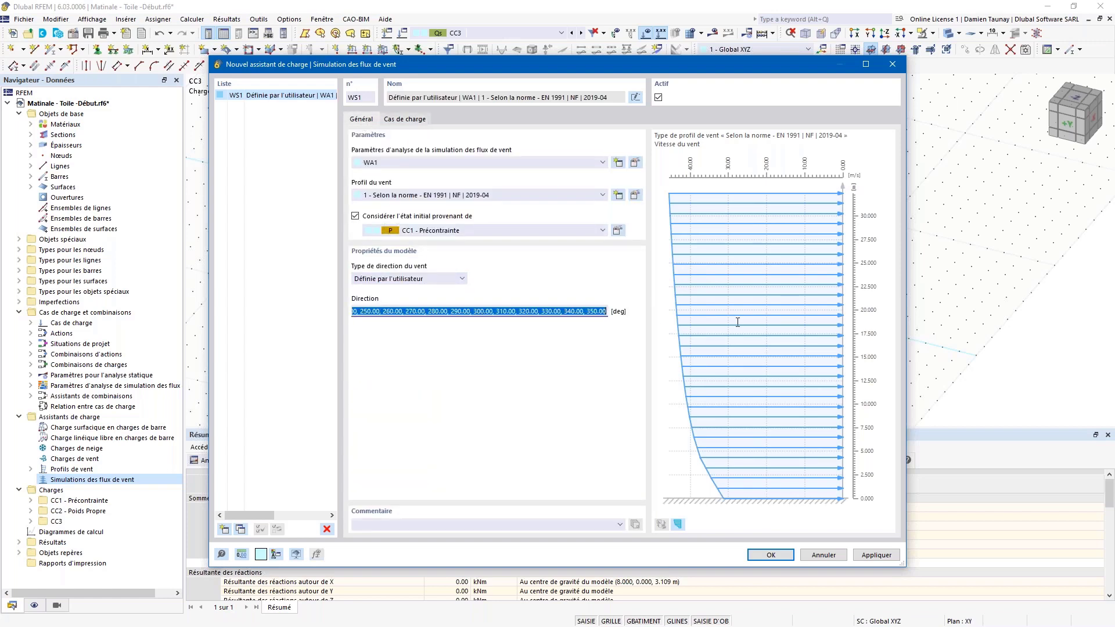
{"action": "key", "text": "BackSpace"}
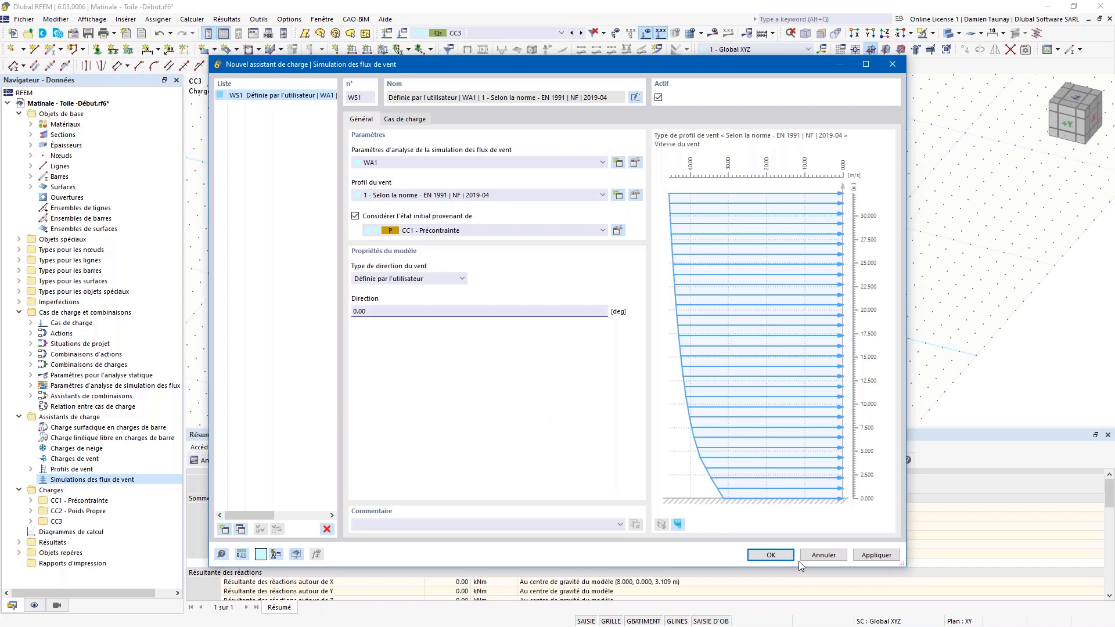
{"action": "left_click", "coordinate": [787, 557]}
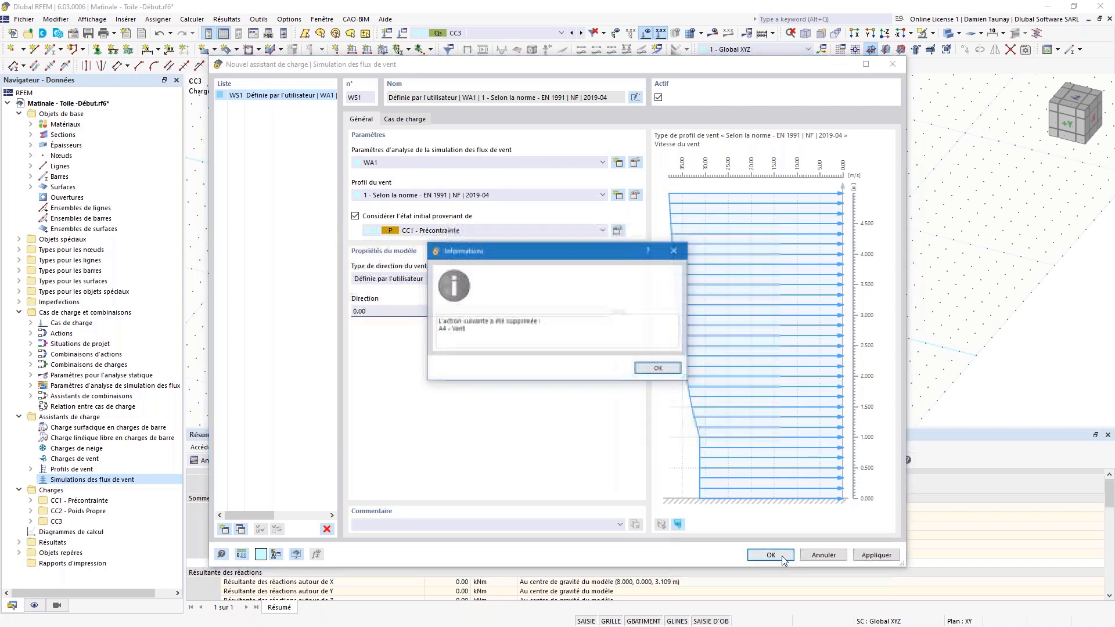
{"action": "left_click", "coordinate": [657, 368]}
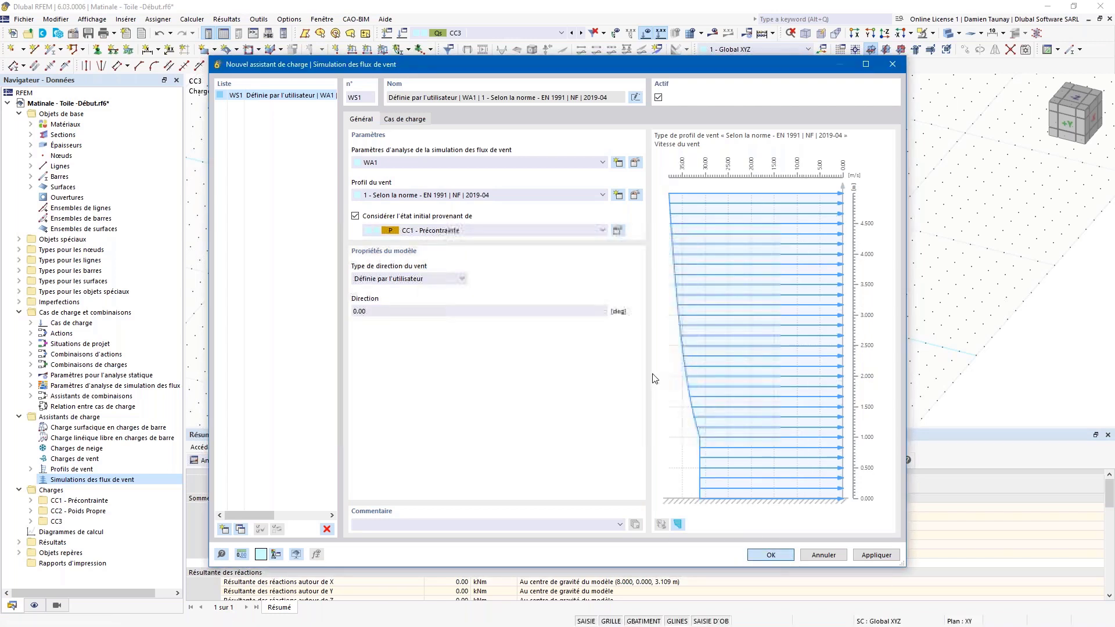
{"action": "left_click", "coordinate": [770, 555]}
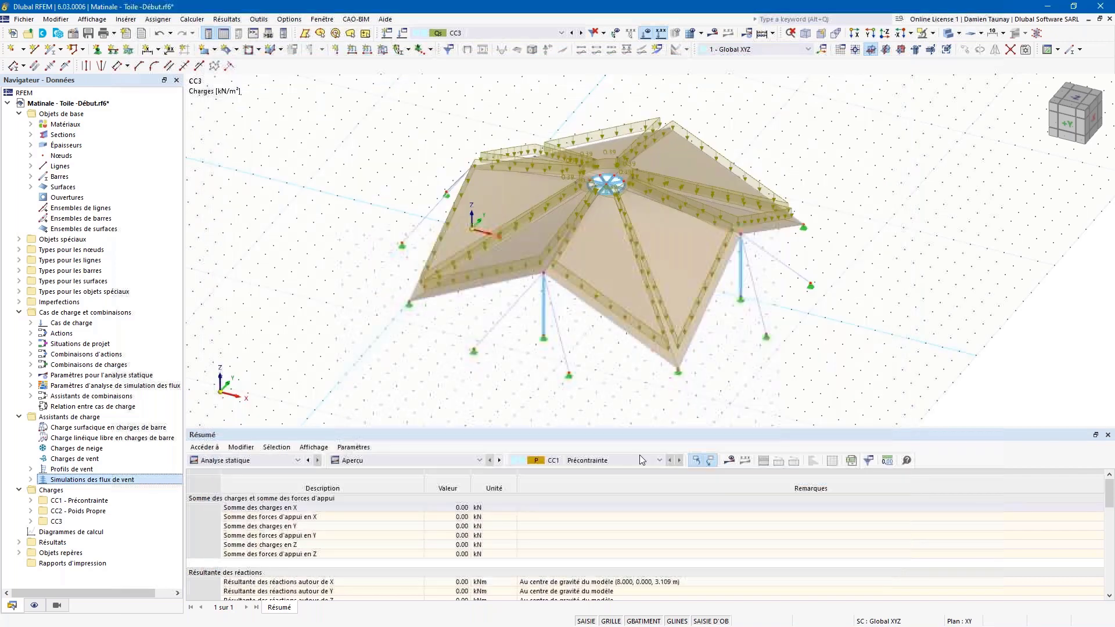
Step: Inspect the generated wind case CC4 (WS1: 0.00°) settings and tunnel dimensions, keeping CC4 active
{"action": "left_click", "coordinate": [404, 35]}
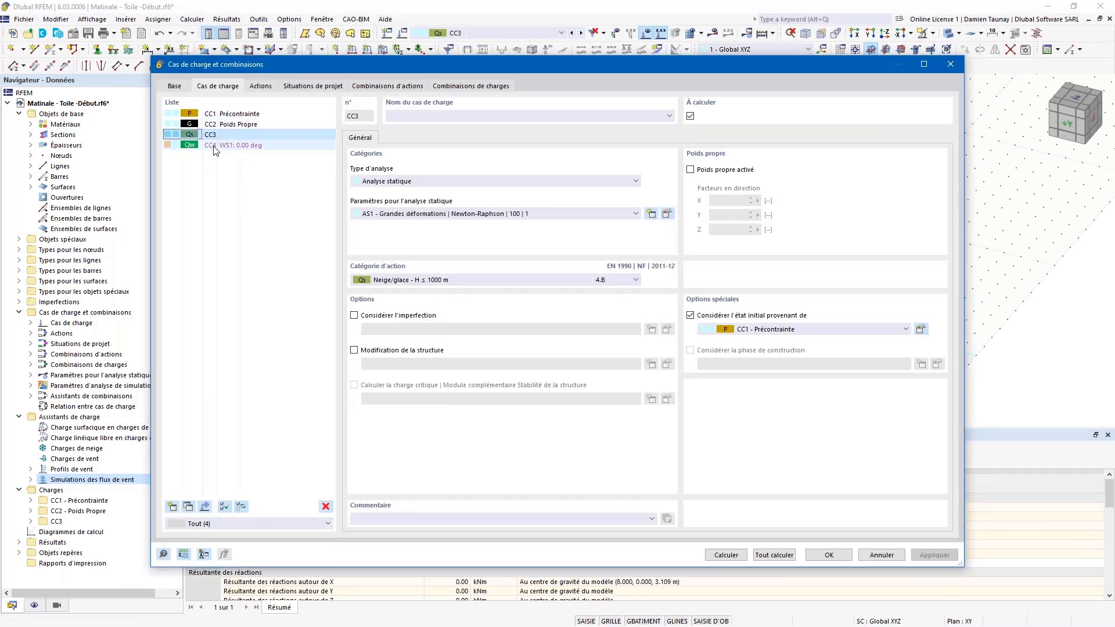
{"action": "left_click", "coordinate": [214, 146]}
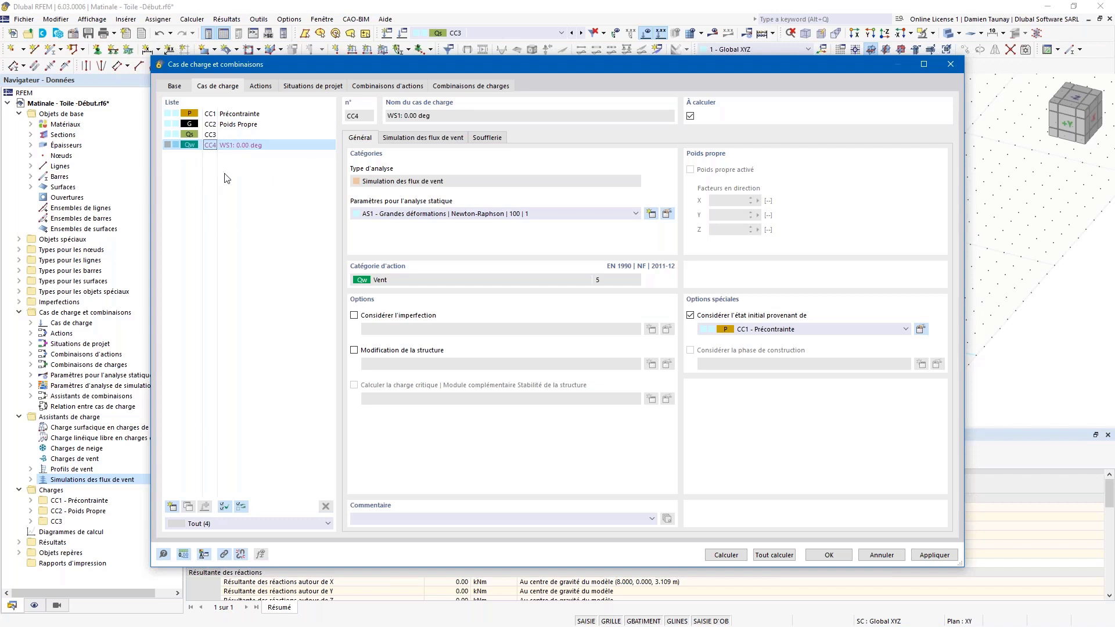
{"action": "left_click", "coordinate": [409, 139]}
{"action": "left_click", "coordinate": [487, 139]}
{"action": "left_click", "coordinate": [425, 139]}
{"action": "left_click", "coordinate": [359, 139]}
{"action": "left_click", "coordinate": [830, 555]}
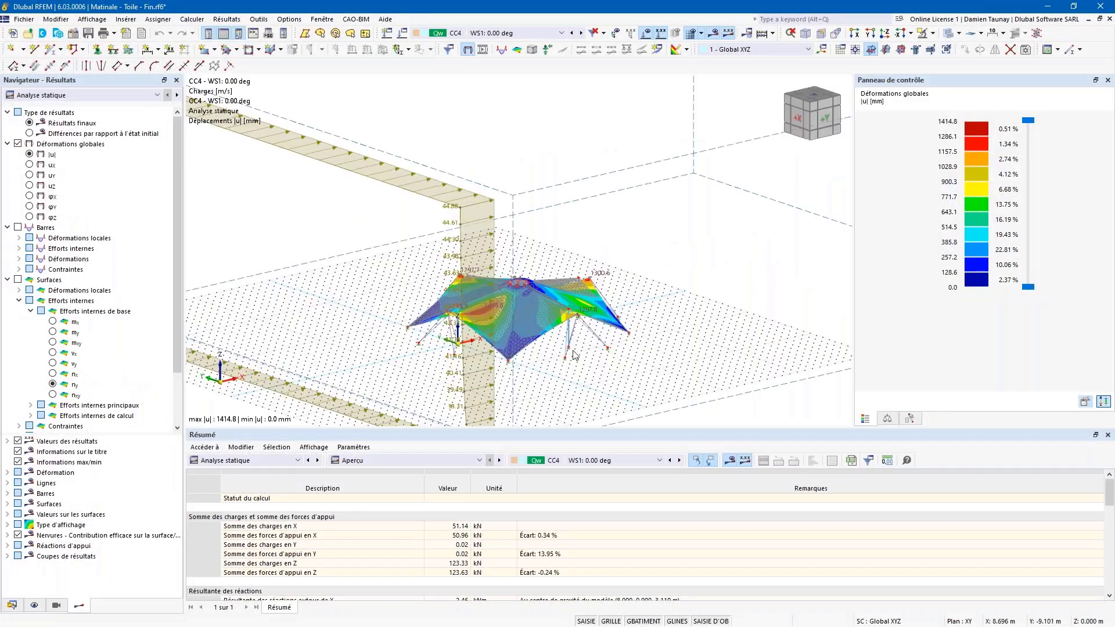
Step: Centre the tent, show the CC1 prestress case, then advance to CC2 Poids propre
{"action": "scroll", "coordinate": [373, 293], "scroll_direction": "down", "scroll_amount": 3}
{"action": "middle_click_drag", "start_coordinate": [355, 316], "coordinate": [487, 288]}
{"action": "scroll", "coordinate": [486, 287], "scroll_direction": "up", "scroll_amount": 5}
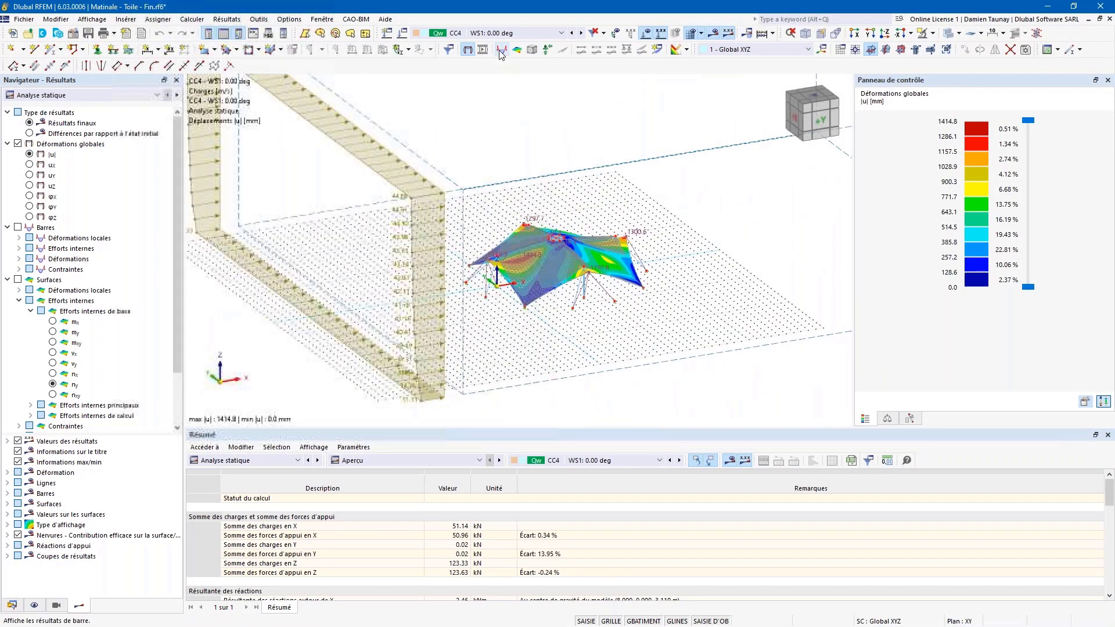
{"action": "left_click", "coordinate": [561, 35]}
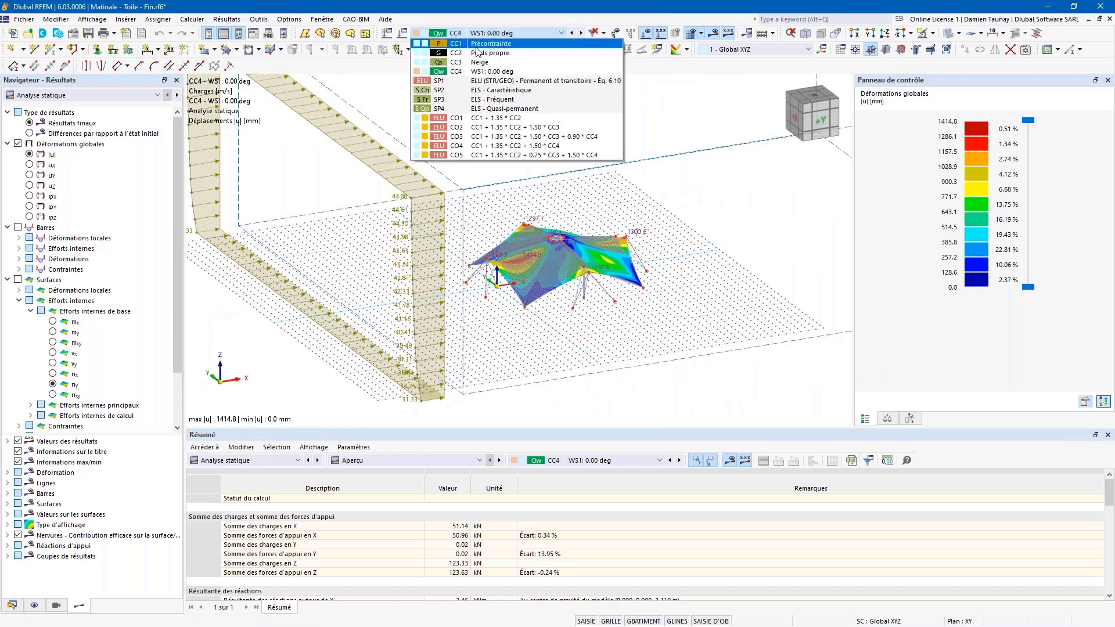
{"action": "left_click", "coordinate": [487, 45]}
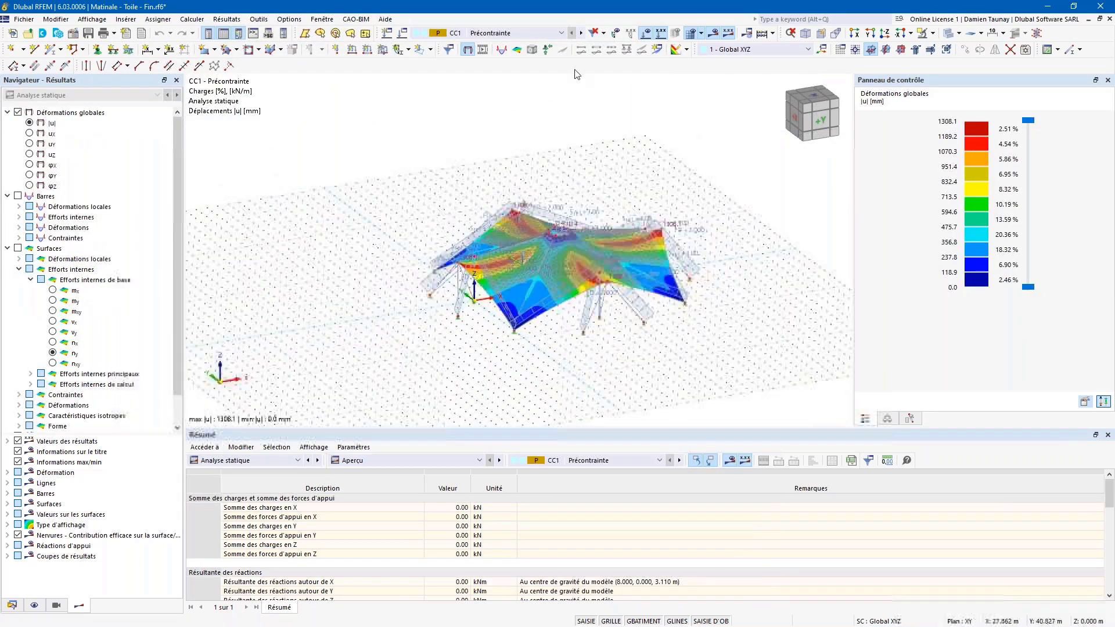
{"action": "mouse_move", "coordinate": [563, 116]}
{"action": "middle_mouse_down", "text": "ctrl"}
{"action": "mouse_move", "coordinate": [582, 155]}
{"action": "mouse_move", "coordinate": [572, 113]}
{"action": "middle_mouse_up", "text": "ctrl"}
{"action": "left_click", "coordinate": [581, 33]}
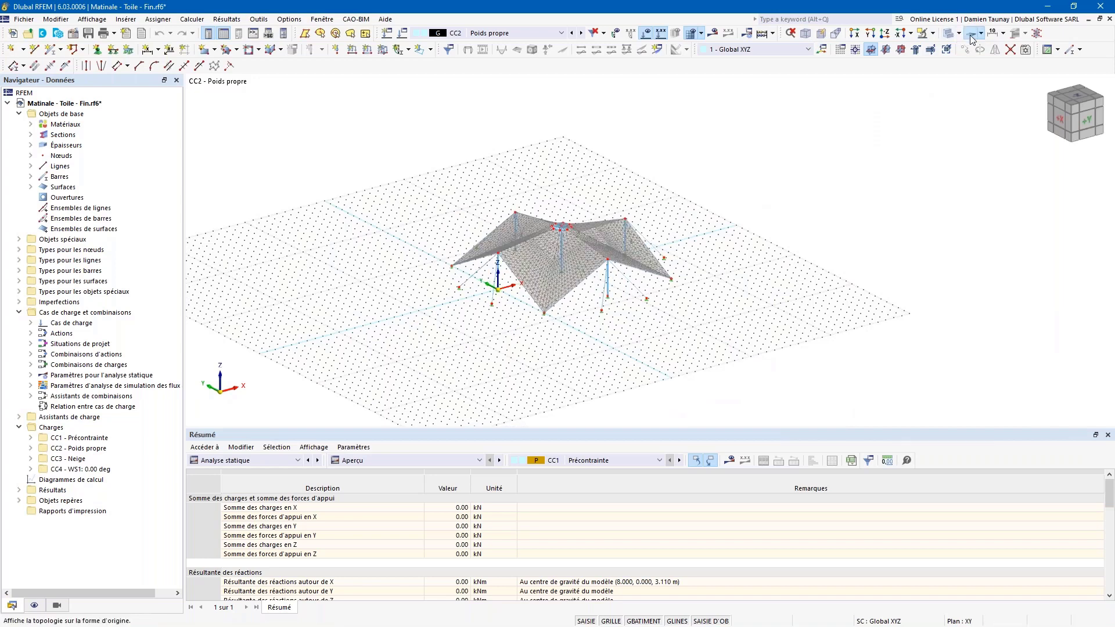
Step: Calculate all load cases and zoom in on CC2's global deformation |u| of up to 1308.1 mm
{"action": "left_click", "coordinate": [713, 34]}
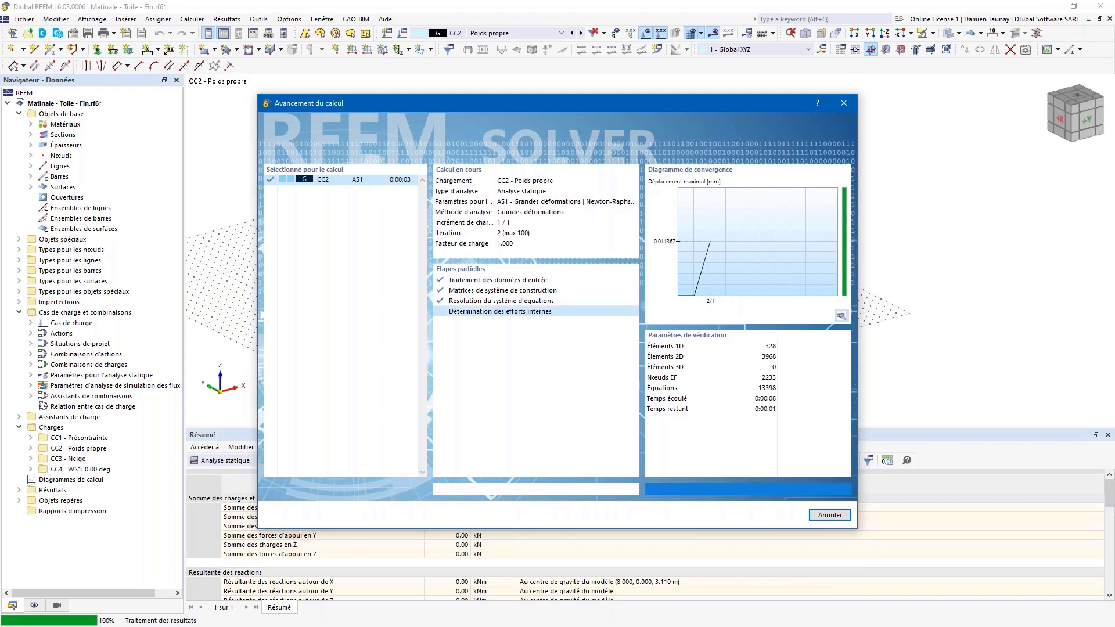
{"action": "scroll", "coordinate": [371, 222], "scroll_direction": "up", "scroll_amount": 3}
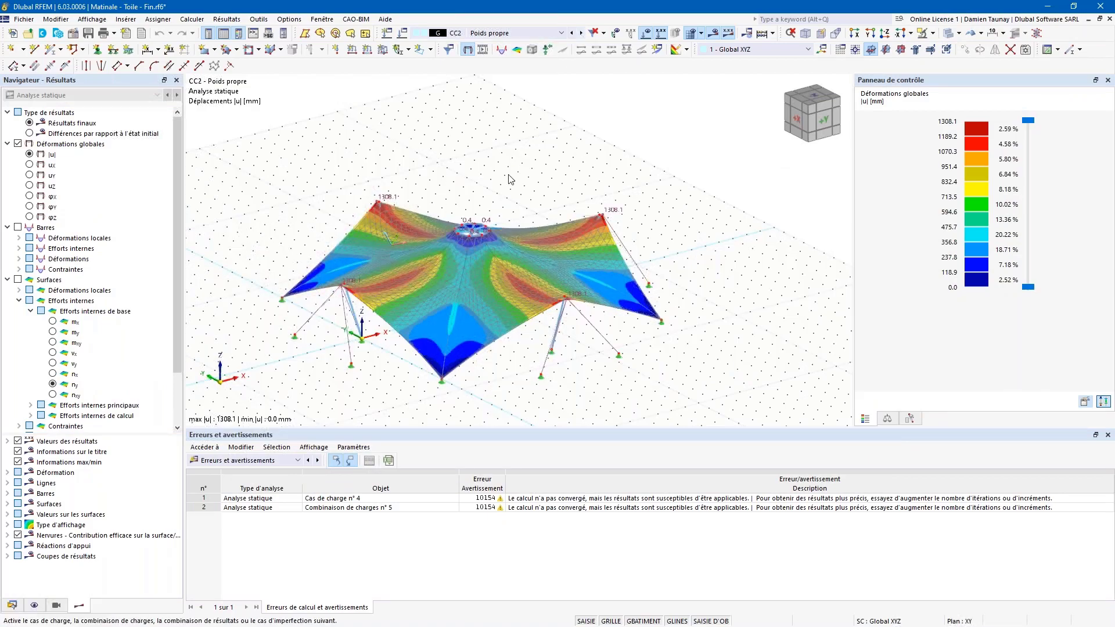
Step: Switch to CC3 Neige and display the Forme contour-level shape results
{"action": "left_click", "coordinate": [580, 33]}
{"action": "middle_click_drag", "start_coordinate": [418, 325], "coordinate": [352, 335], "text": "ctrl"}
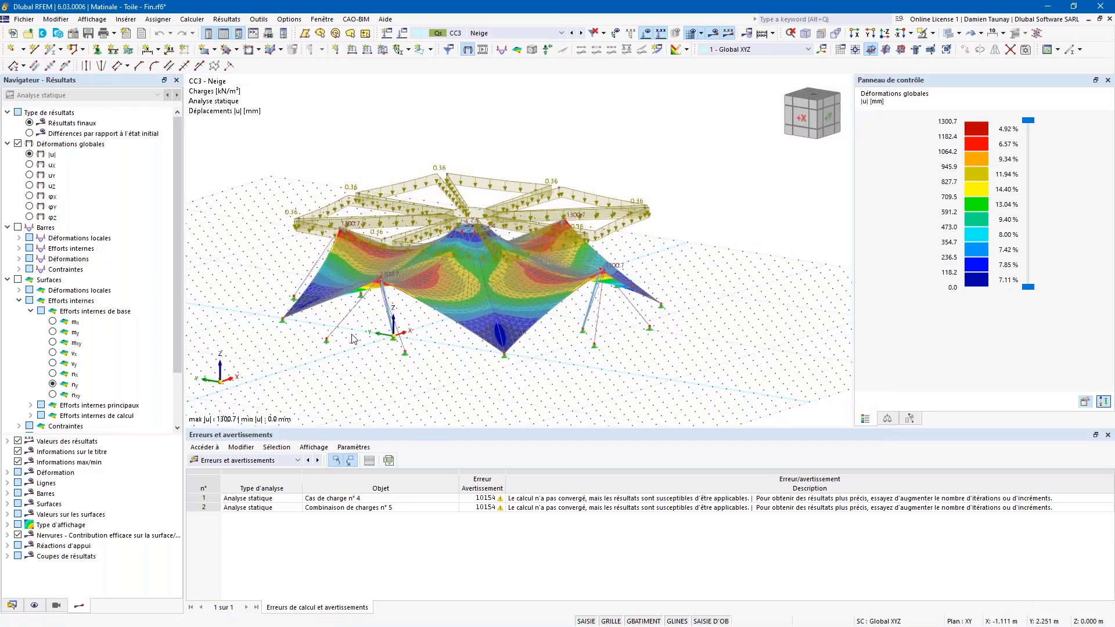
{"action": "scroll", "coordinate": [33, 313], "scroll_direction": "down", "scroll_amount": 2}
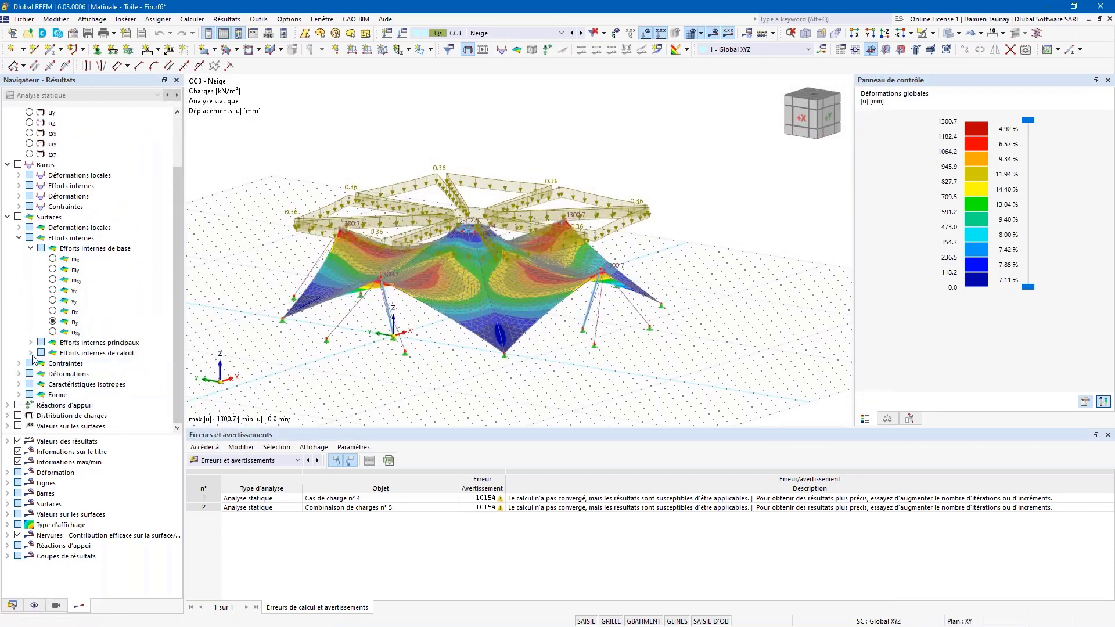
{"action": "left_click", "coordinate": [19, 396]}
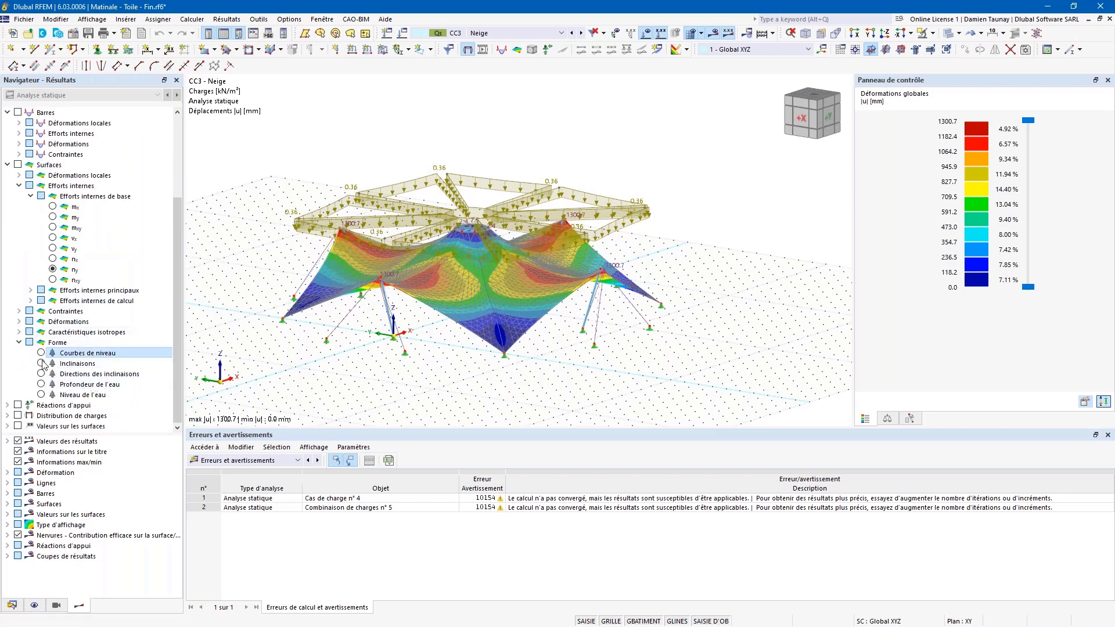
{"action": "left_click", "coordinate": [41, 353]}
{"action": "middle_click_drag", "start_coordinate": [458, 283], "coordinate": [353, 321], "text": "ctrl"}
{"action": "middle_click_drag", "start_coordinate": [297, 350], "coordinate": [424, 318]}
Step: Show the membrane slopes and slope directions, ranging from 10.32 to 43.00 deg
{"action": "left_click", "coordinate": [42, 361]}
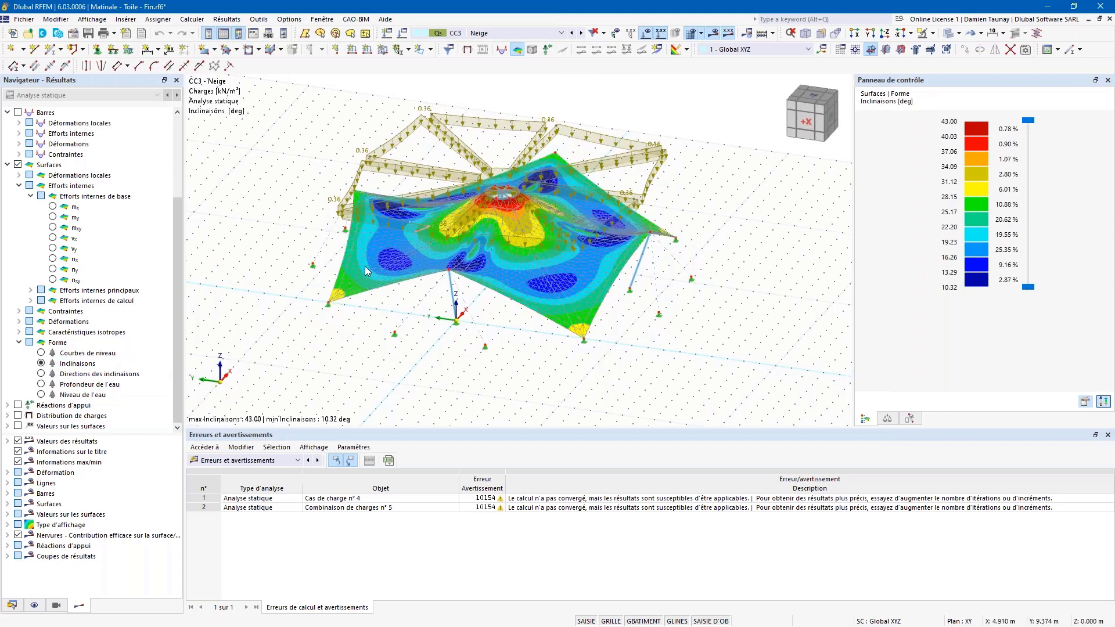
{"action": "left_click", "coordinate": [42, 374]}
{"action": "middle_click_drag", "start_coordinate": [508, 292], "coordinate": [523, 329], "text": "ctrl"}
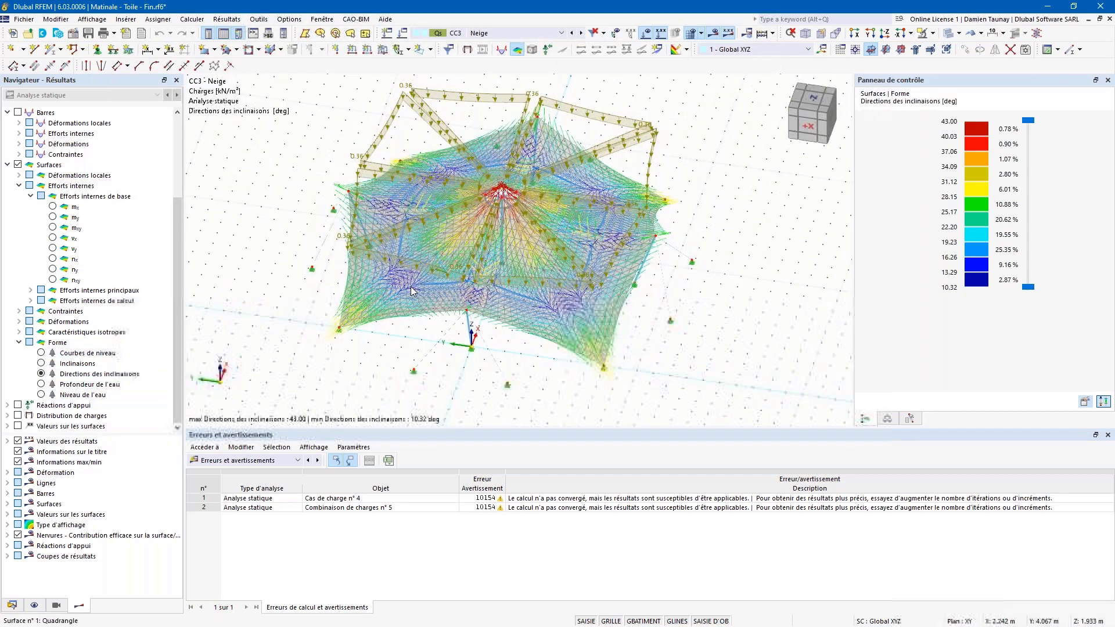
{"action": "scroll", "coordinate": [446, 310], "scroll_direction": "up", "scroll_amount": 6}
{"action": "middle_click_drag", "start_coordinate": [446, 310], "coordinate": [402, 313]}
{"action": "scroll", "coordinate": [402, 312], "scroll_direction": "down", "scroll_amount": 5}
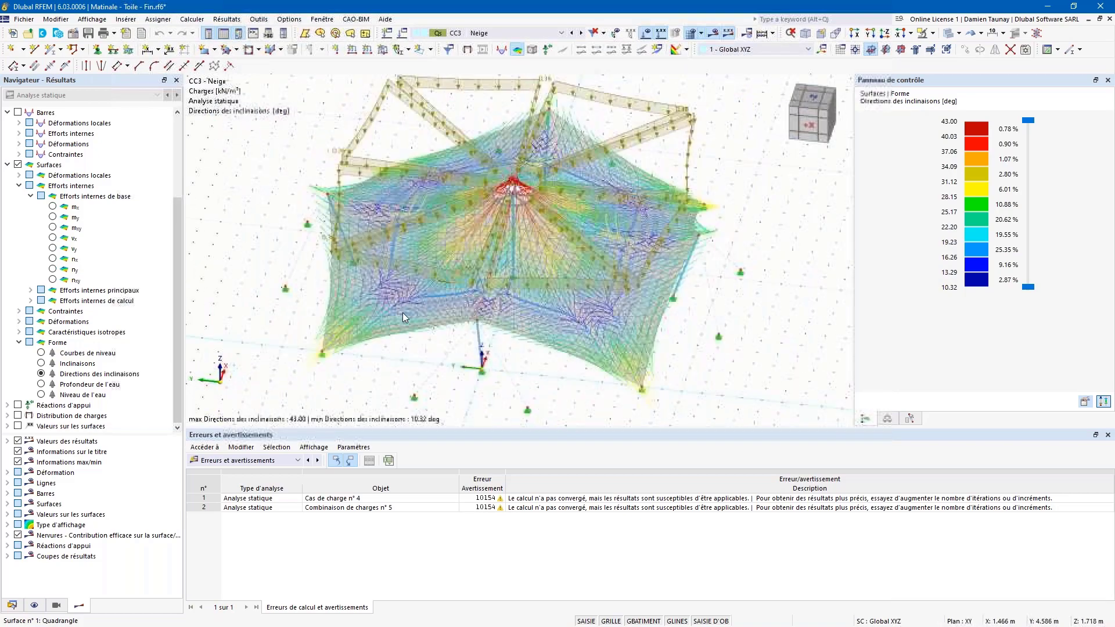
{"action": "middle_click_drag", "start_coordinate": [580, 203], "coordinate": [543, 194], "text": "ctrl"}
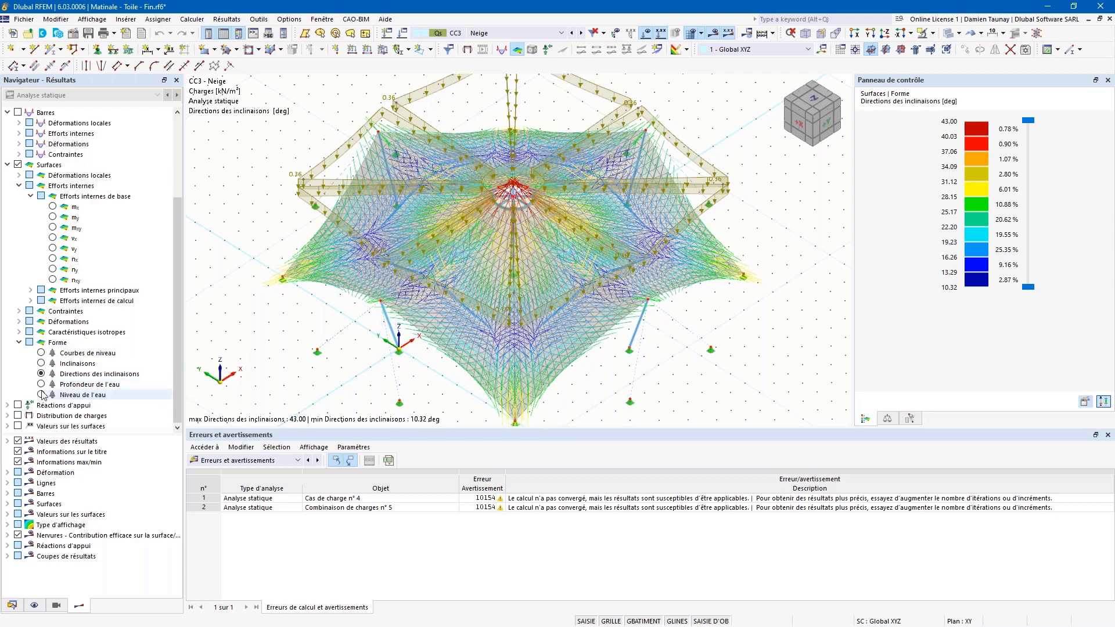
{"action": "middle_click_drag", "start_coordinate": [302, 395], "coordinate": [326, 347], "text": "ctrl"}
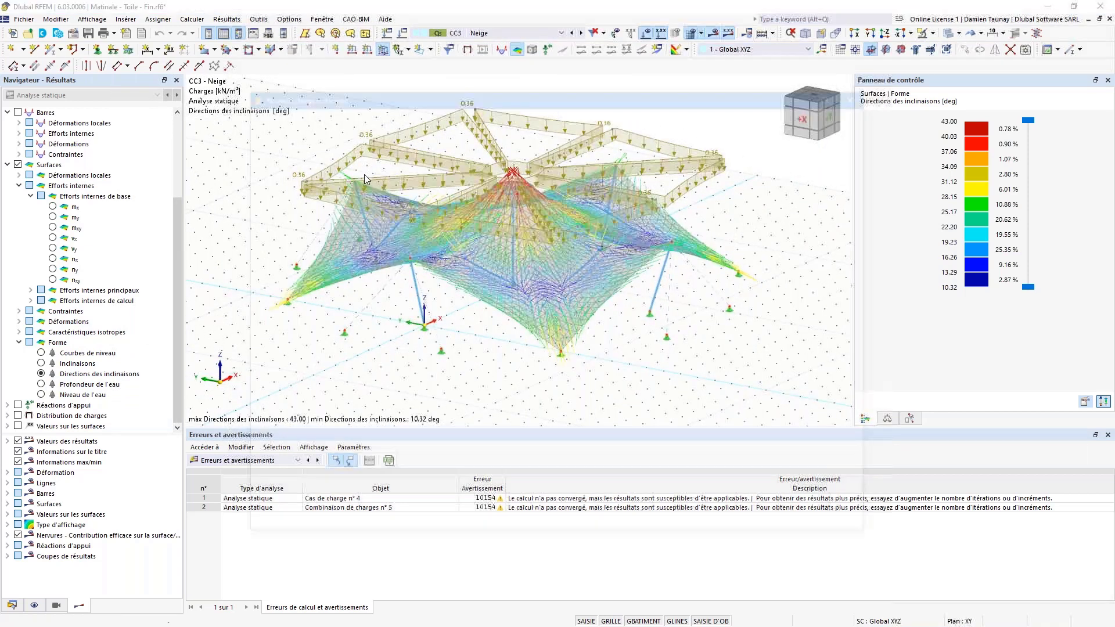
Step: Try a Formation de flaques load with Quantité de précipitation, then discard the new surface load
{"action": "left_click", "coordinate": [338, 189]}
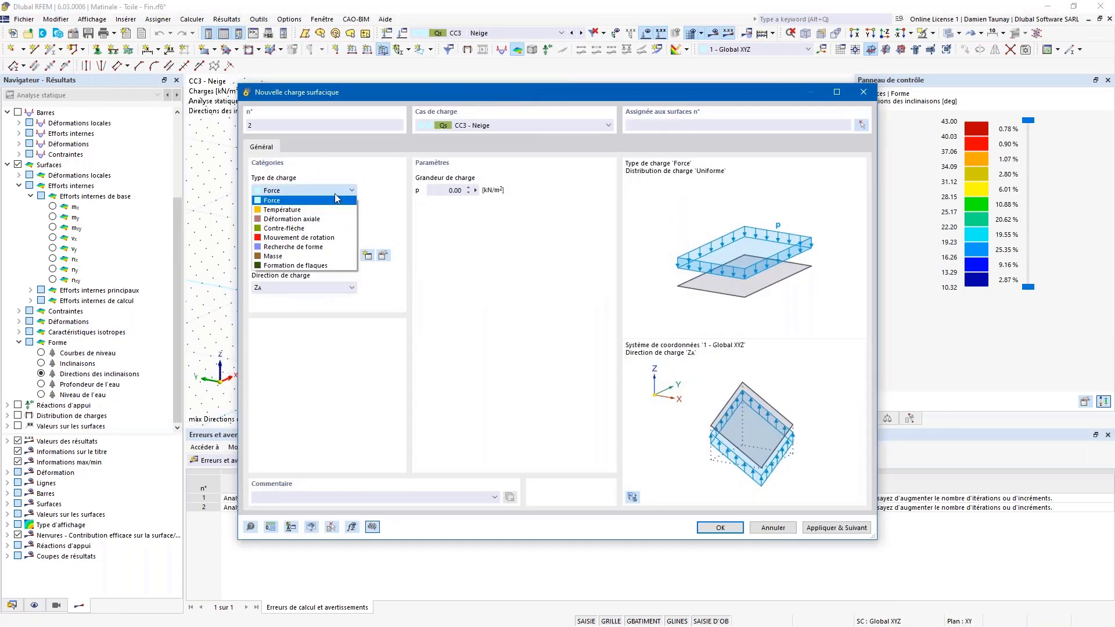
{"action": "left_click", "coordinate": [312, 266]}
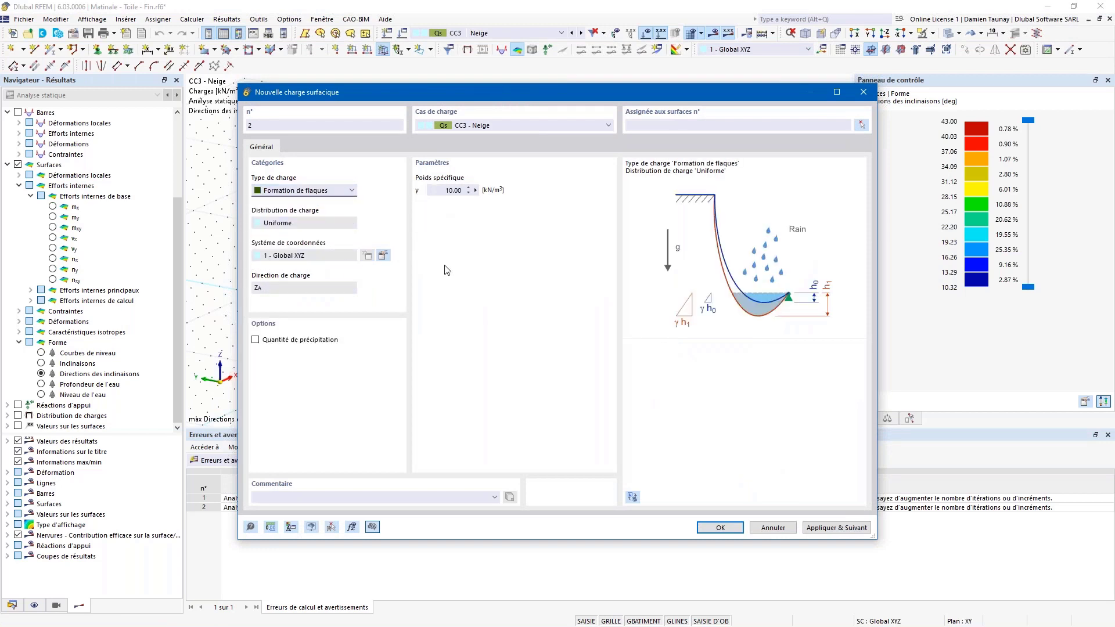
{"action": "left_click", "coordinate": [270, 338]}
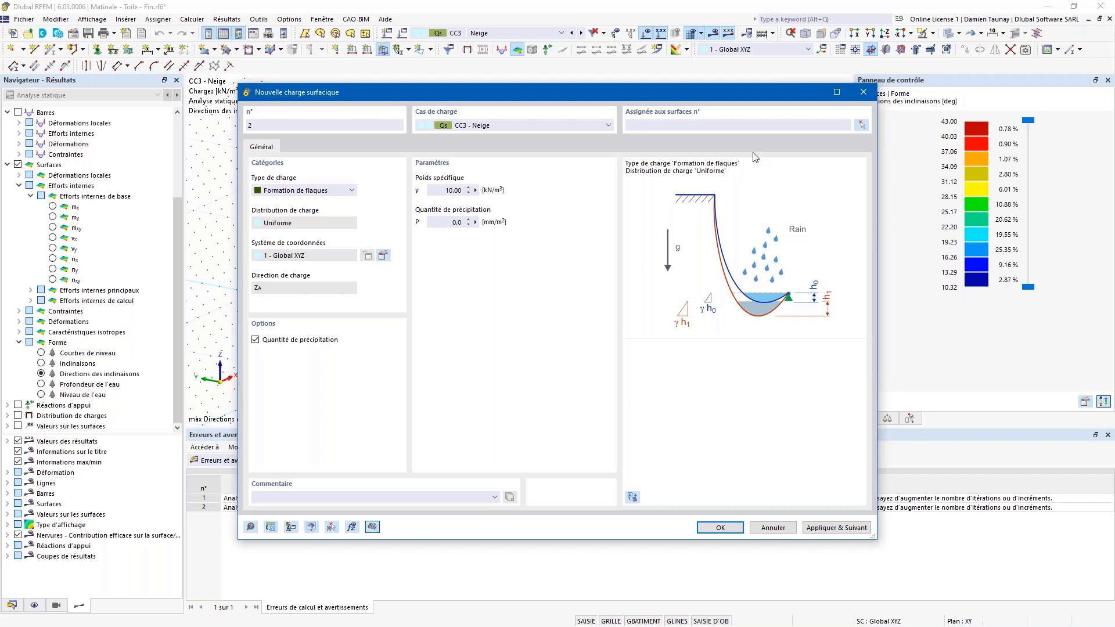
{"action": "left_click", "coordinate": [863, 93]}
Step: Reorient the view and switch to wind load case CC4 WS1: 0.00 deg
{"action": "scroll", "coordinate": [443, 322], "scroll_direction": "down", "scroll_amount": 1}
{"action": "middle_click_drag", "start_coordinate": [443, 322], "coordinate": [413, 353], "text": "ctrl"}
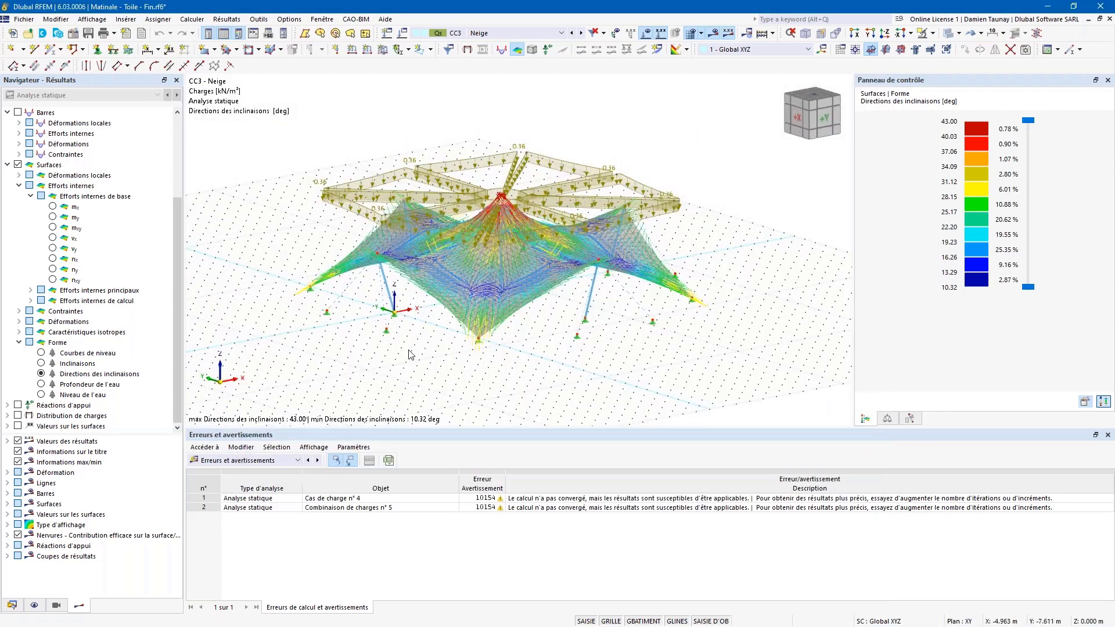
{"action": "middle_click_drag", "start_coordinate": [413, 353], "coordinate": [428, 345], "text": "ctrl"}
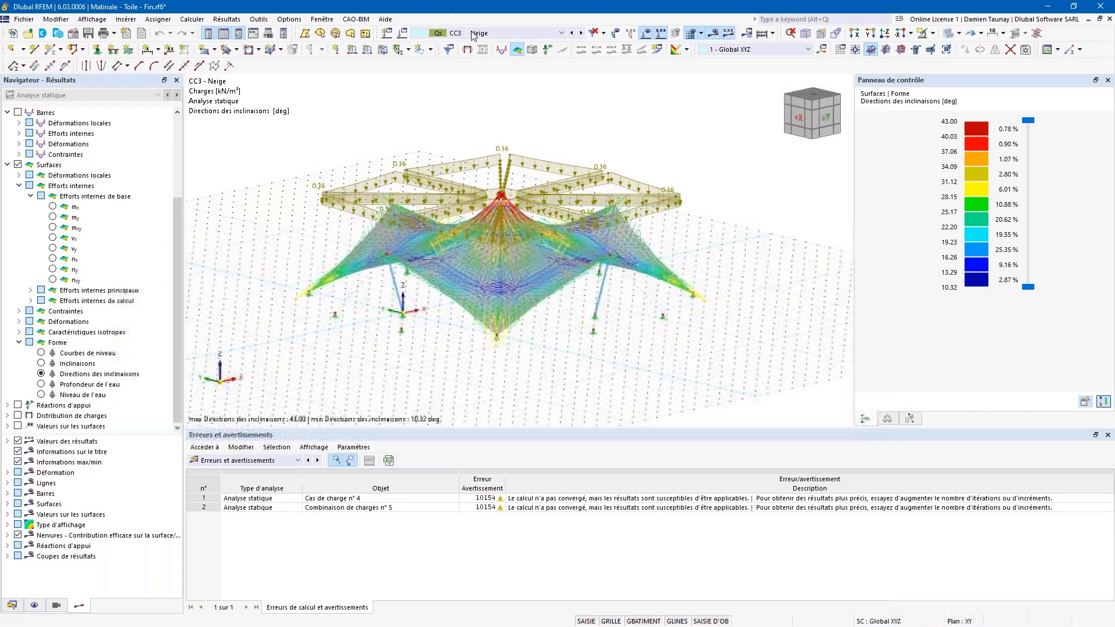
{"action": "left_click", "coordinate": [581, 33]}
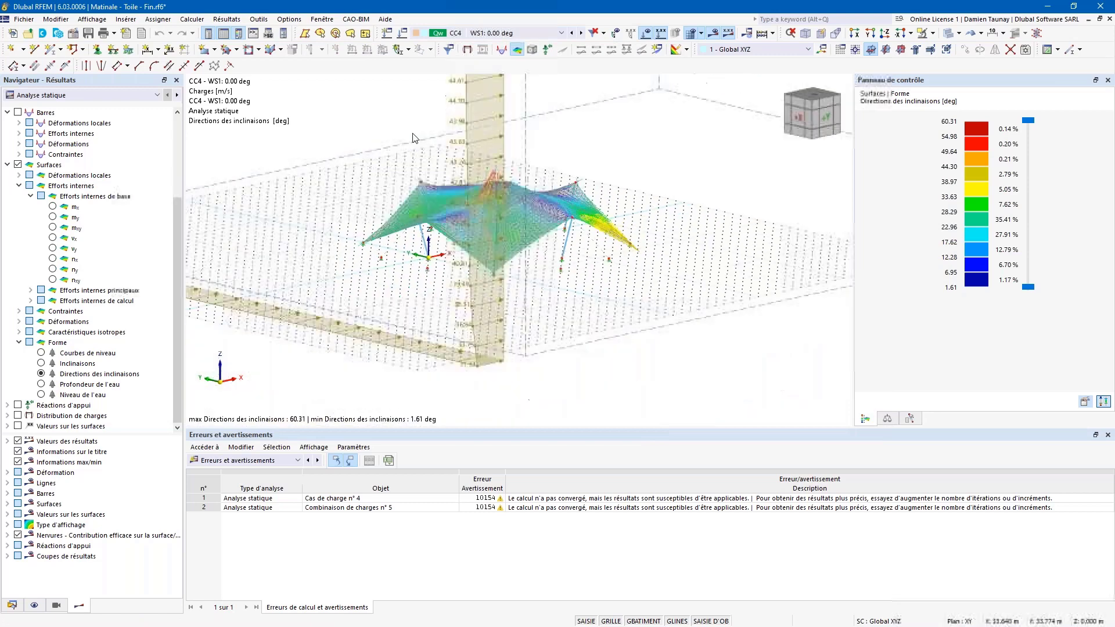
Step: Display member axial forces (−228.14 to 141.26 kN) and the tent's global deformations
{"action": "scroll", "coordinate": [560, 254], "scroll_direction": "down", "scroll_amount": 3}
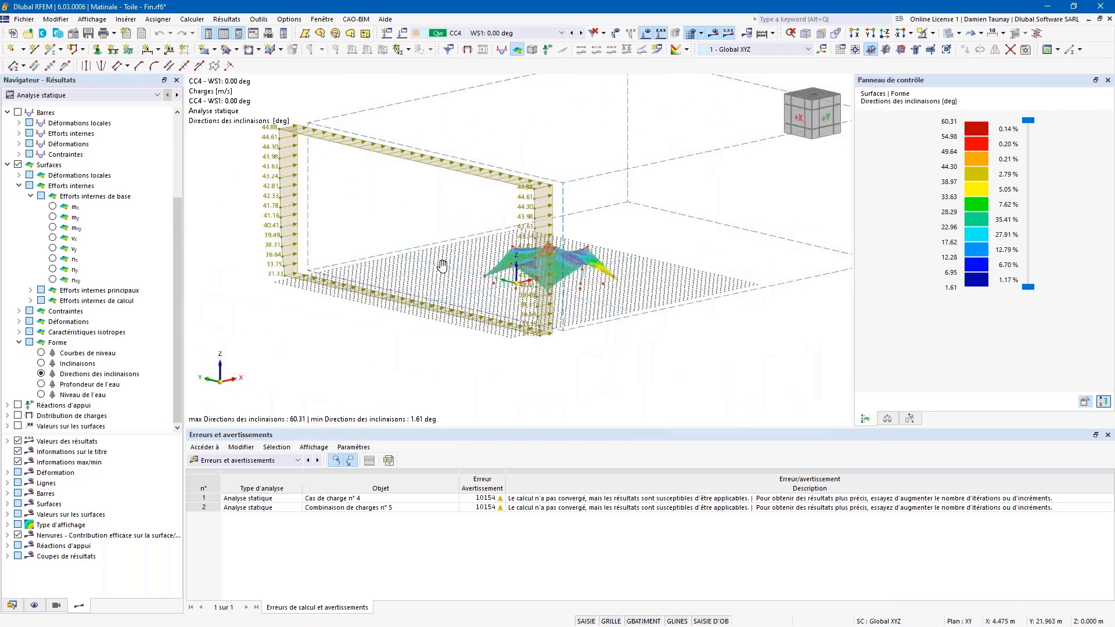
{"action": "middle_click_drag", "start_coordinate": [442, 266], "coordinate": [387, 314]}
{"action": "middle_click_drag", "start_coordinate": [504, 367], "coordinate": [471, 352], "text": "ctrl"}
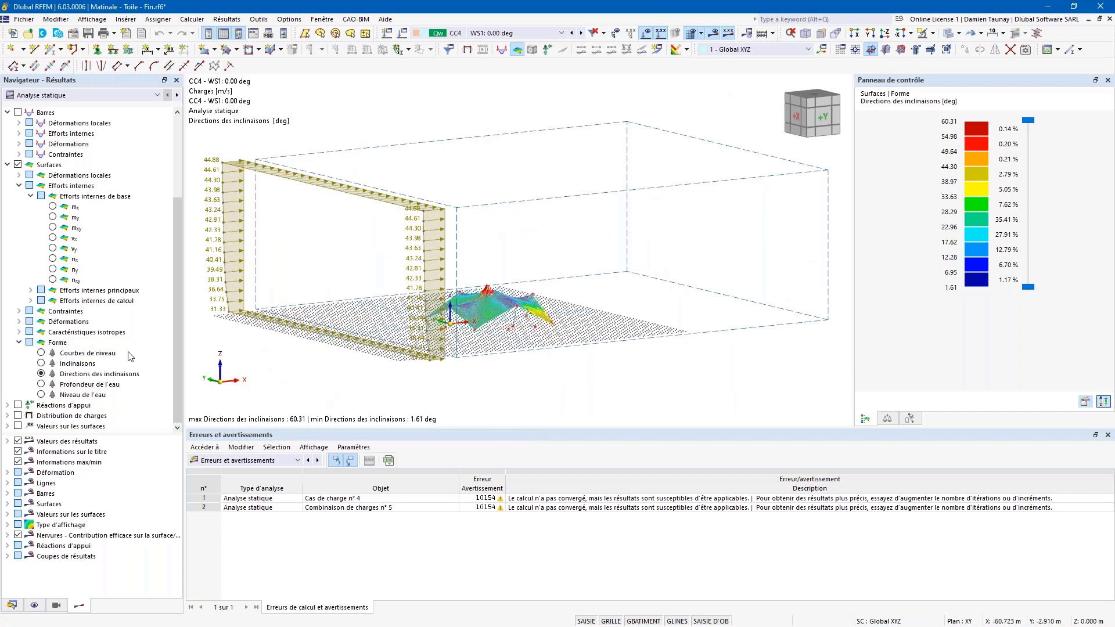
{"action": "left_click", "coordinate": [17, 112]}
{"action": "left_click", "coordinate": [18, 113]}
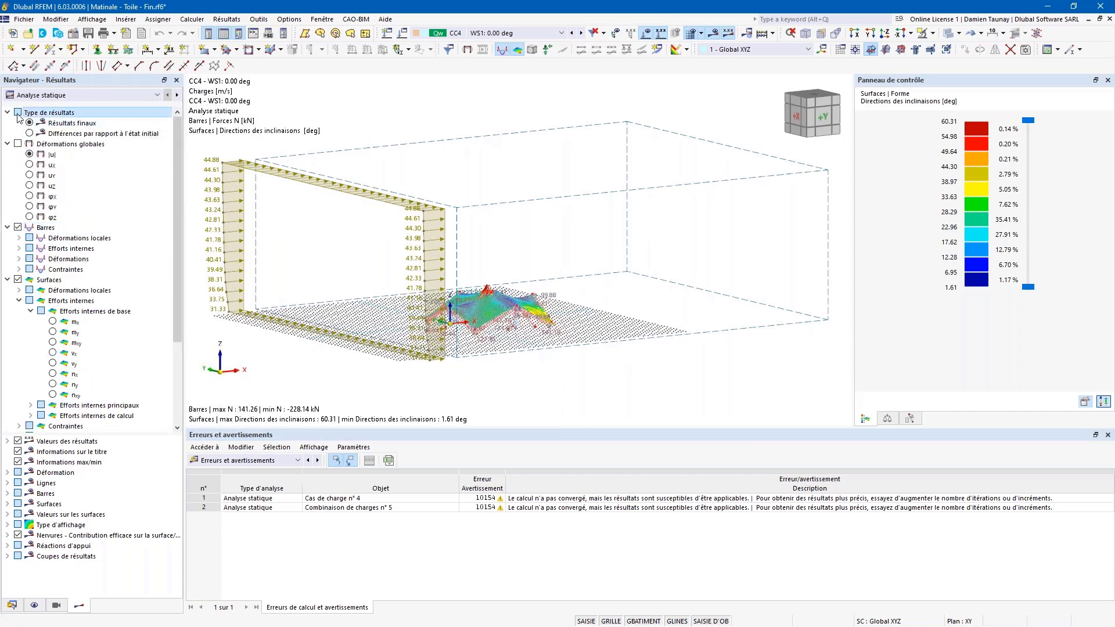
{"action": "left_click", "coordinate": [18, 144]}
Step: In Display Factors, raise the general deformation factor repeatedly, then lower it to 0.75
{"action": "scroll", "coordinate": [441, 336], "scroll_direction": "up", "scroll_amount": 5}
{"action": "mouse_move", "coordinate": [442, 335]}
{"action": "middle_mouse_down", "text": "ctrl"}
{"action": "mouse_move", "coordinate": [395, 326]}
{"action": "mouse_move", "coordinate": [524, 326]}
{"action": "mouse_move", "coordinate": [400, 329]}
{"action": "mouse_move", "coordinate": [446, 341]}
{"action": "middle_mouse_up", "text": "ctrl"}
{"action": "middle_click_drag", "start_coordinate": [431, 256], "coordinate": [498, 308], "text": "ctrl"}
{"action": "left_click", "coordinate": [887, 418]}
{"action": "left_click", "coordinate": [1081, 125]}
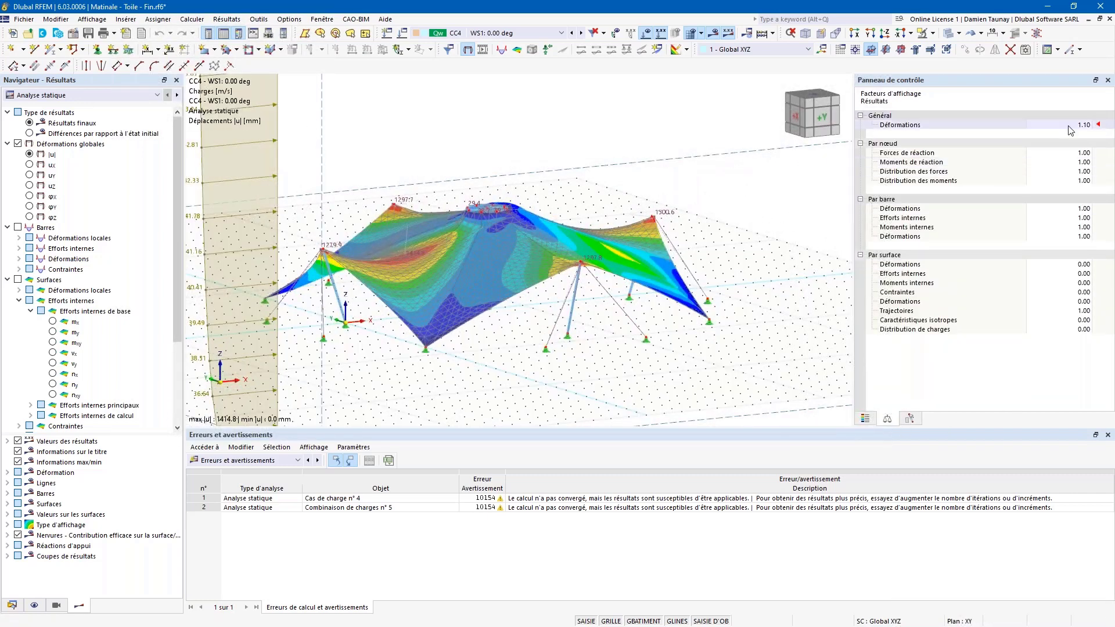
{"action": "left_click", "coordinate": [1087, 123]}
{"action": "left_click", "coordinate": [1087, 123]}
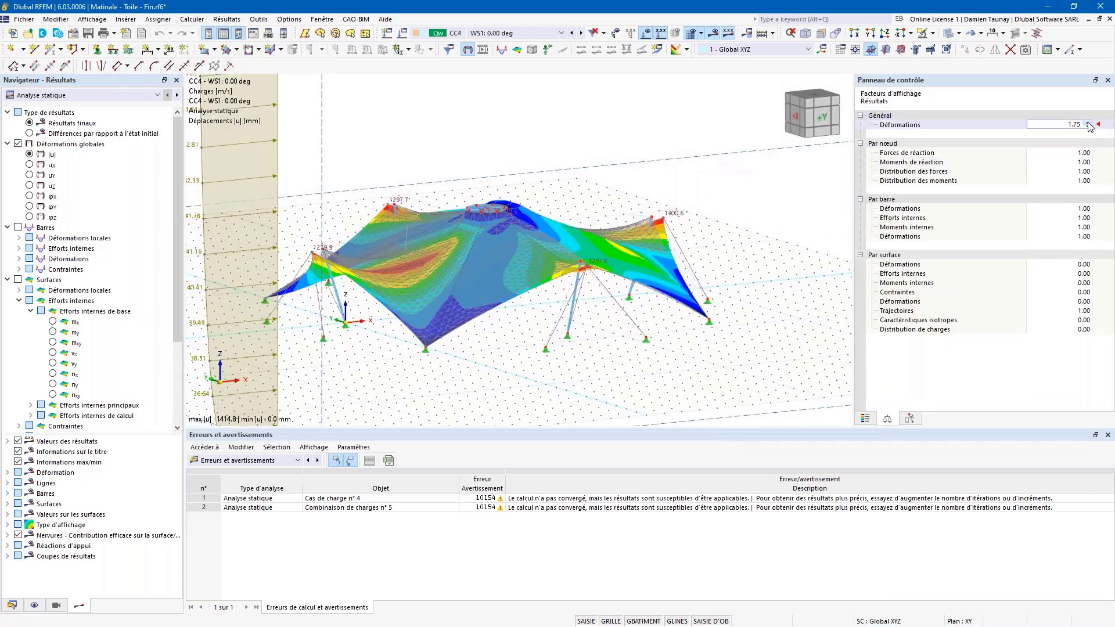
{"action": "left_click", "coordinate": [1087, 123]}
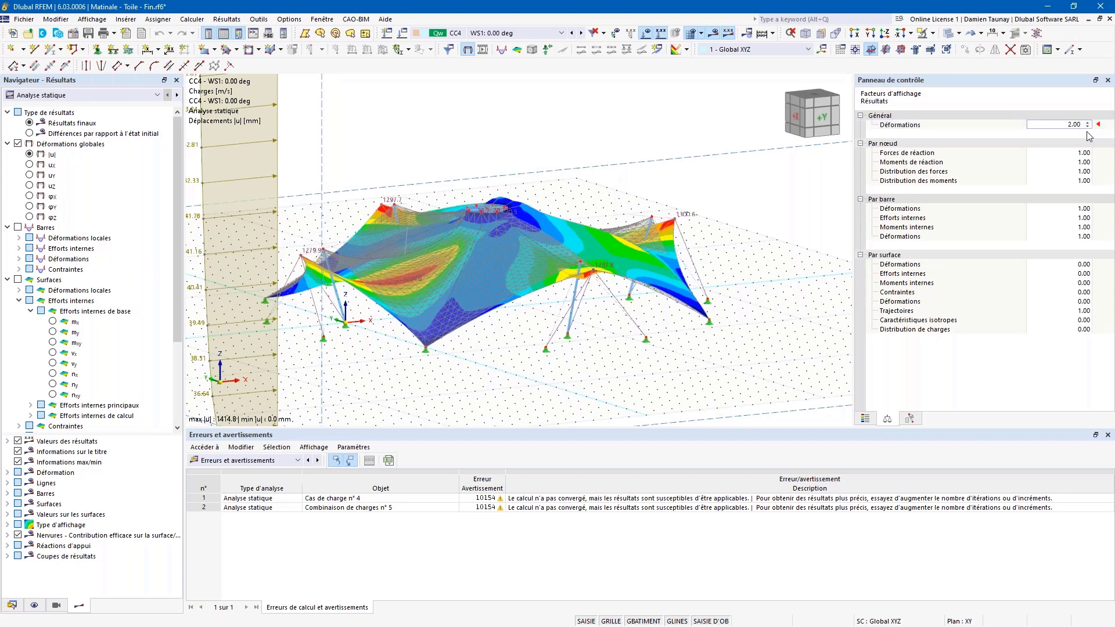
{"action": "left_click", "coordinate": [1088, 124]}
{"action": "left_click", "coordinate": [1088, 127]}
{"action": "left_click", "coordinate": [1088, 127]}
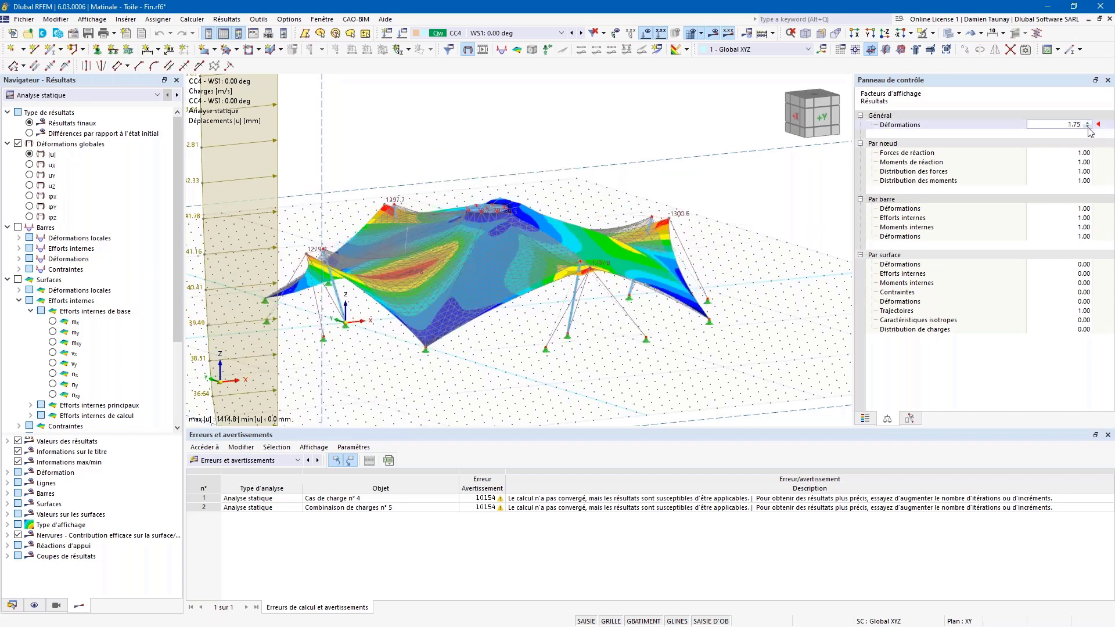
Step: Set the general deformation display factor to 1.00, showing |u| peaking at 1414.8 mm
{"action": "scroll", "coordinate": [701, 221], "scroll_direction": "down", "scroll_amount": 3}
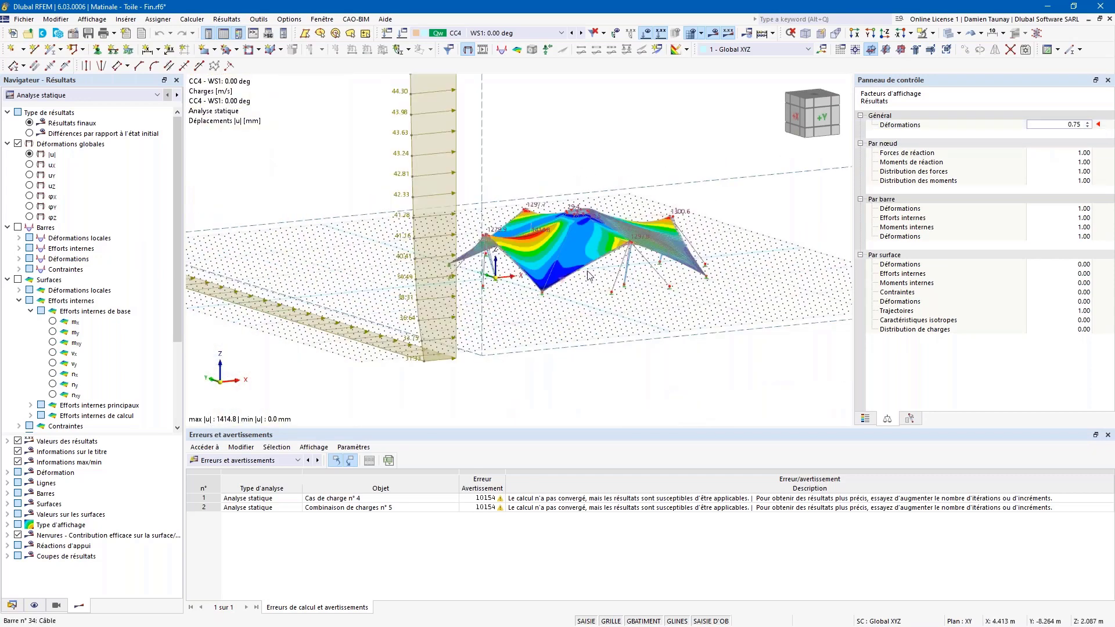
{"action": "left_click_drag", "start_coordinate": [1067, 125], "coordinate": [1106, 136]}
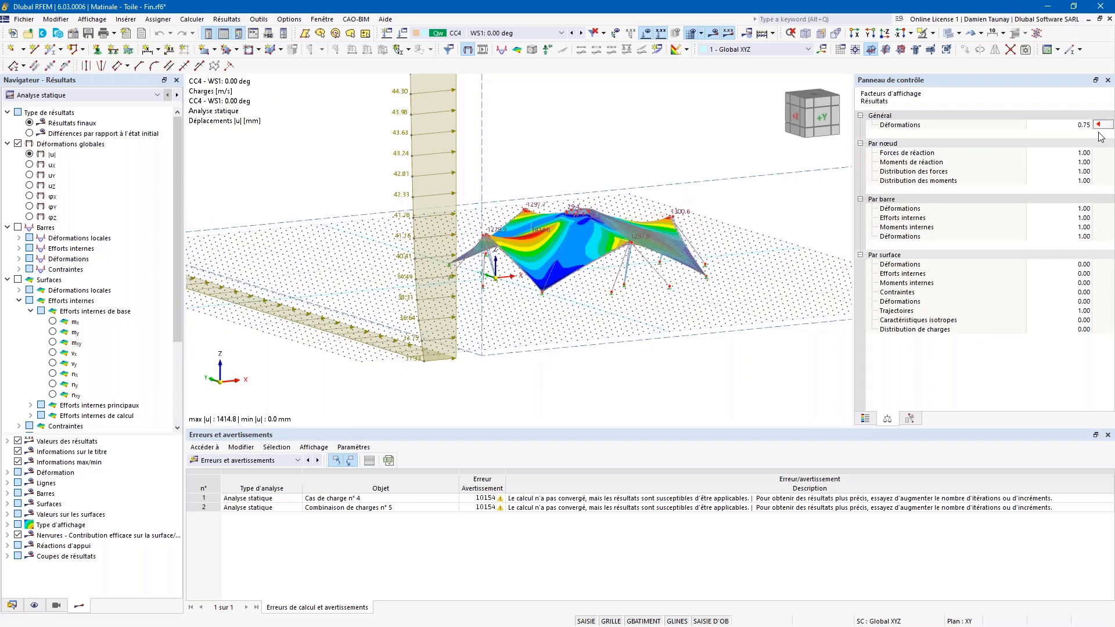
{"action": "left_click", "coordinate": [1087, 126]}
{"action": "type", "text": "1"}
{"action": "key", "text": "Return"}
{"action": "scroll", "coordinate": [632, 217], "scroll_direction": "down", "scroll_amount": 2}
{"action": "middle_click_drag", "start_coordinate": [598, 239], "coordinate": [496, 384], "text": "ctrl"}
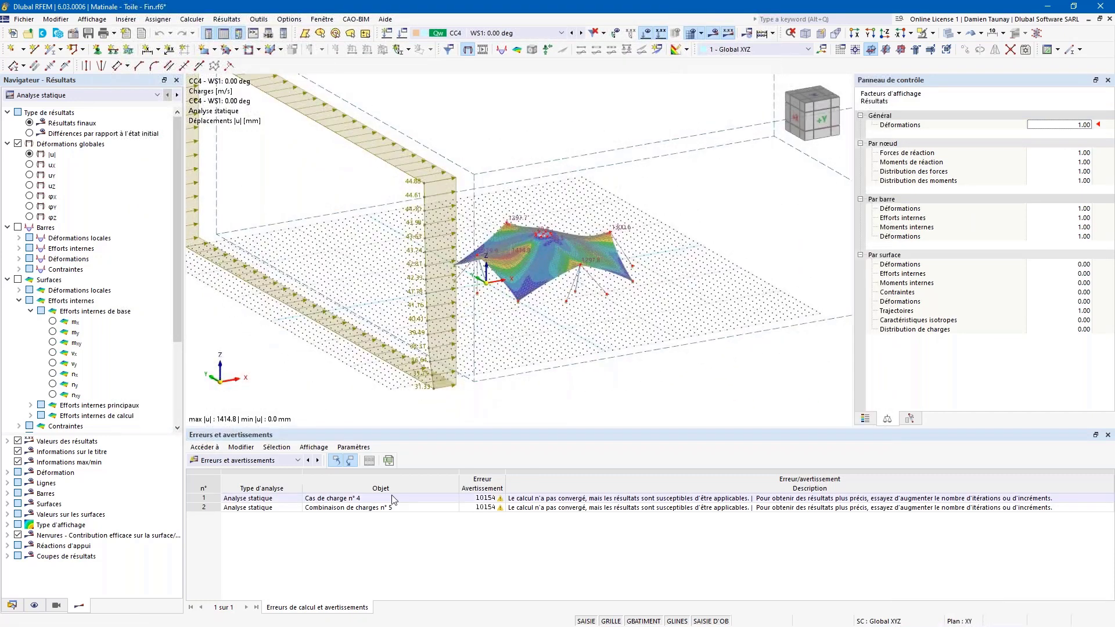
Step: Switch the Résumé category to Analyse de simulation des flux de vent, showing 70.251 kN drag
{"action": "left_click", "coordinate": [298, 461]}
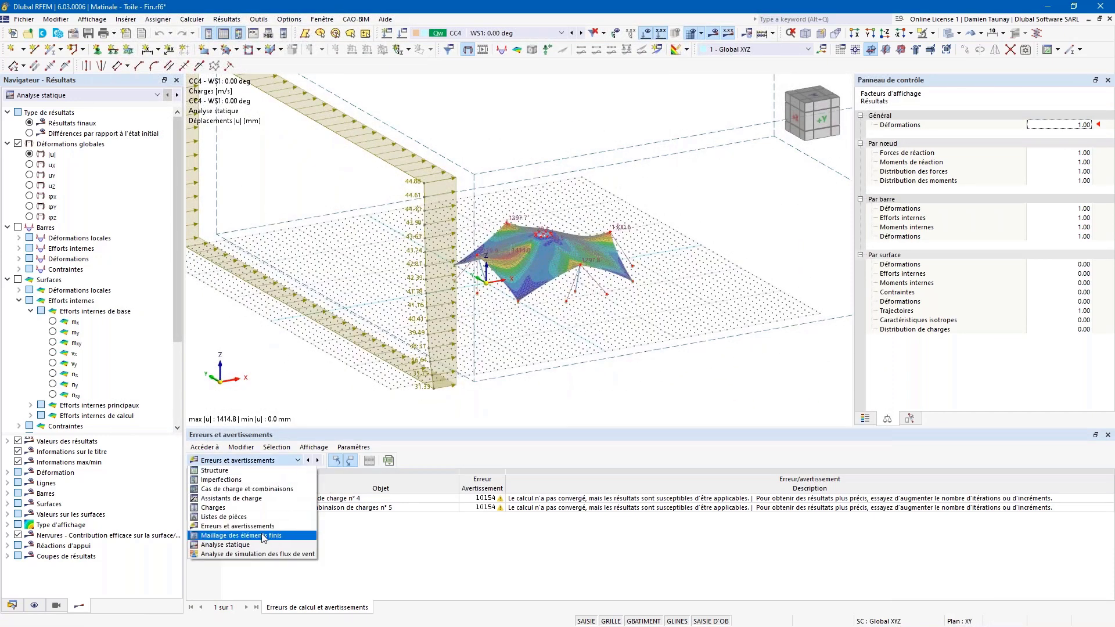
{"action": "left_click", "coordinate": [242, 544]}
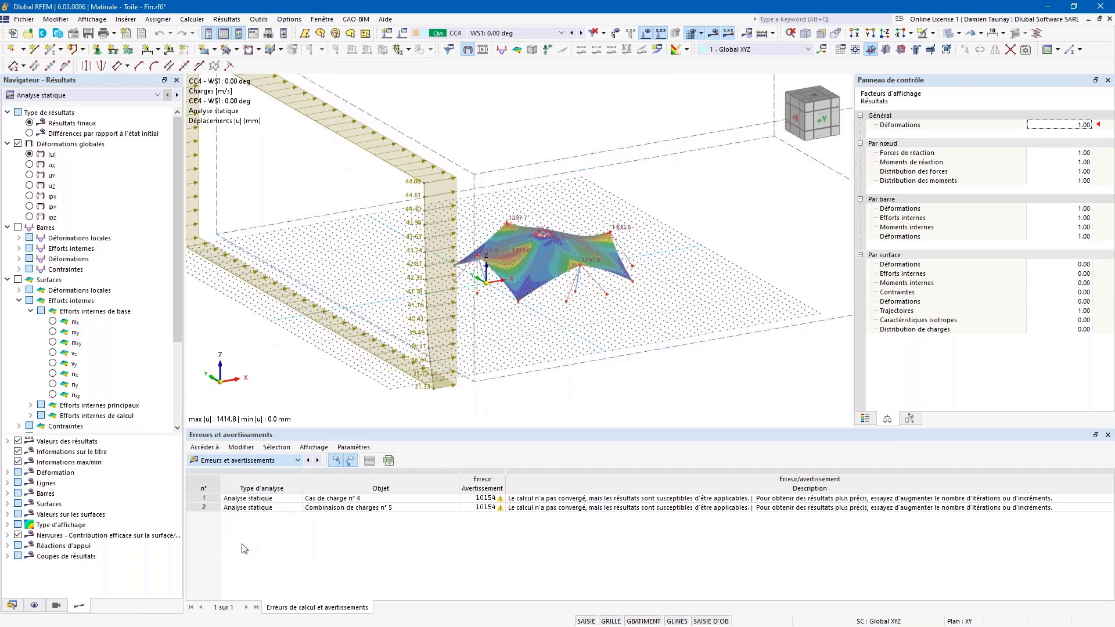
{"action": "left_click", "coordinate": [298, 461]}
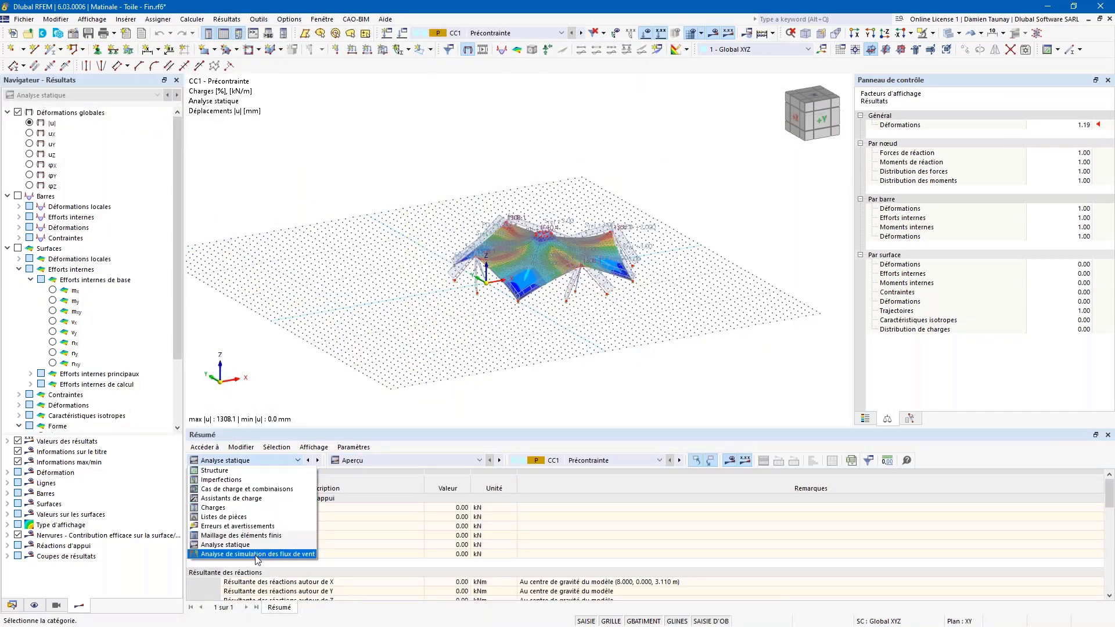
{"action": "left_click", "coordinate": [255, 554]}
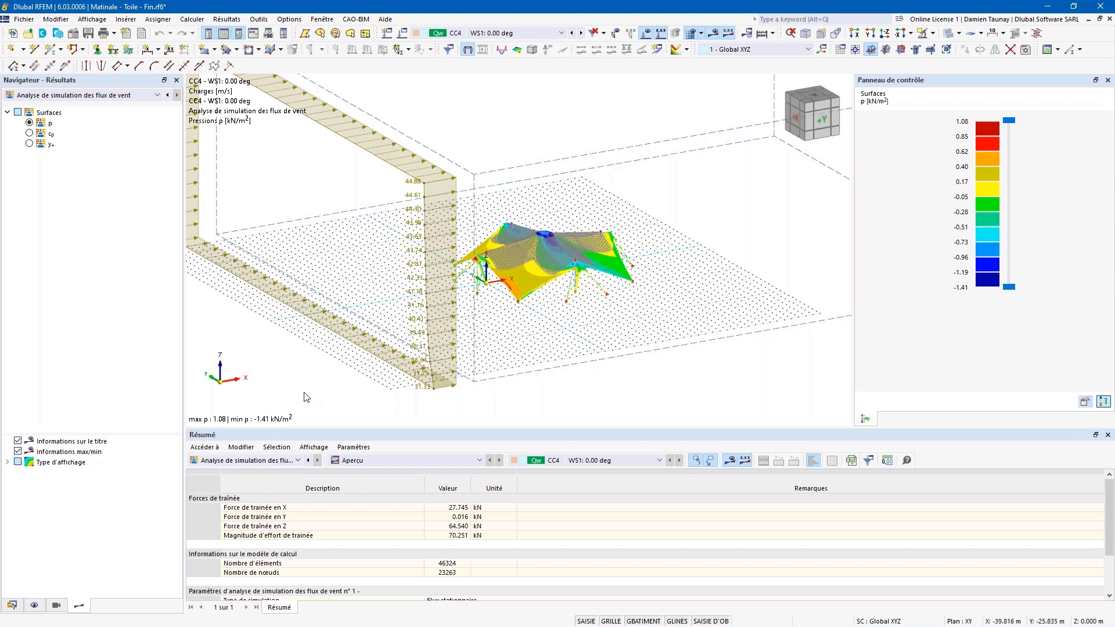
Step: Keep the wind flow simulation summary and display smooth result surfaces without the mesh
{"action": "left_click", "coordinate": [297, 460]}
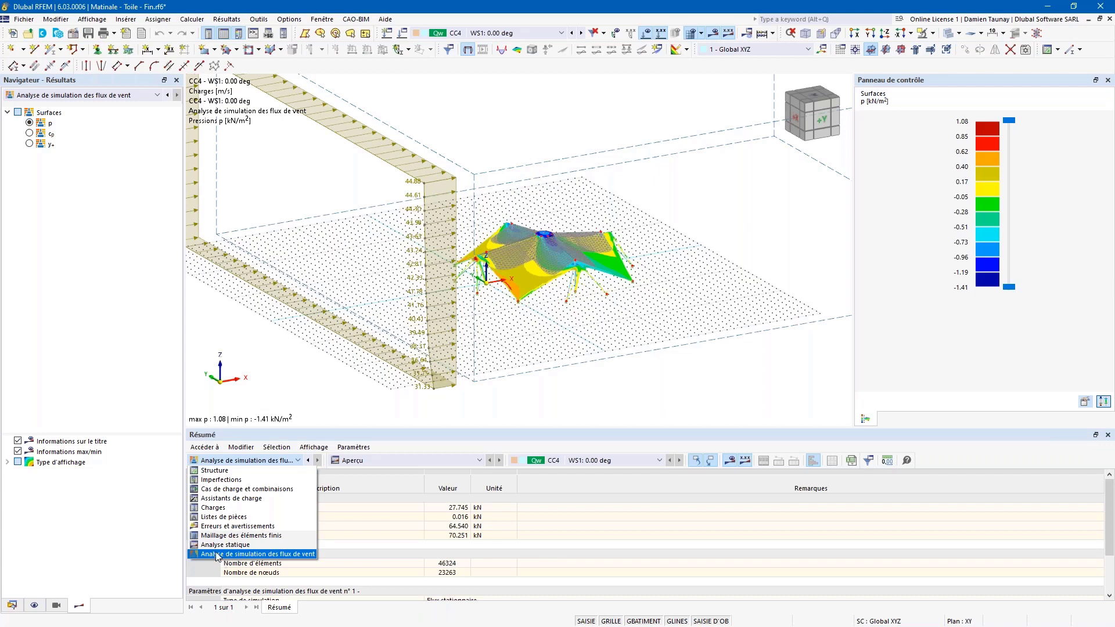
{"action": "left_click", "coordinate": [258, 553]}
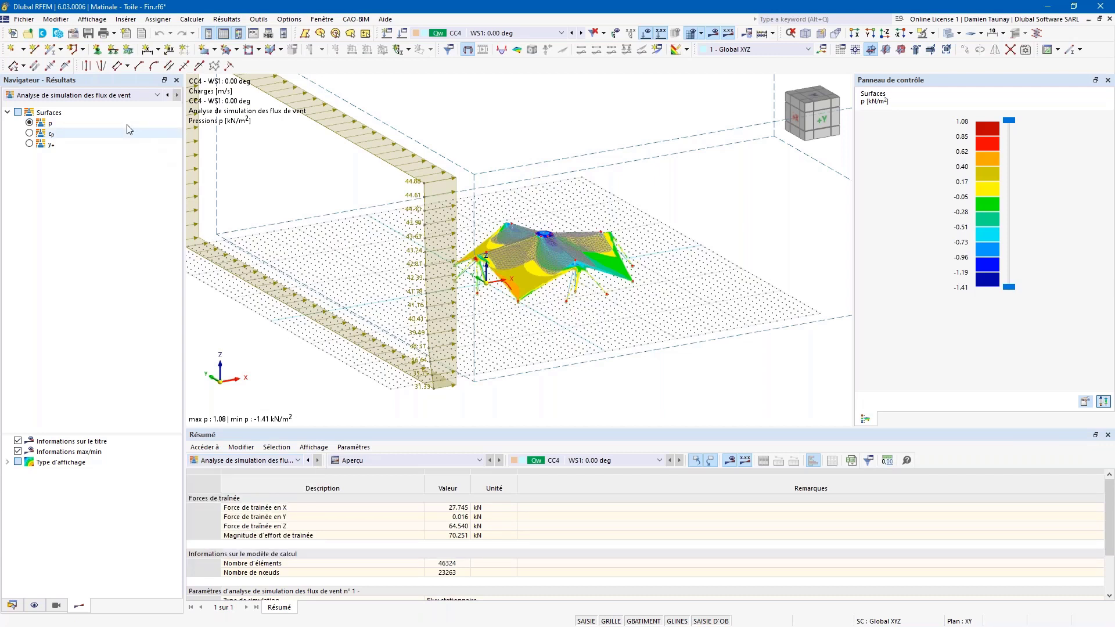
{"action": "left_click", "coordinate": [125, 96]}
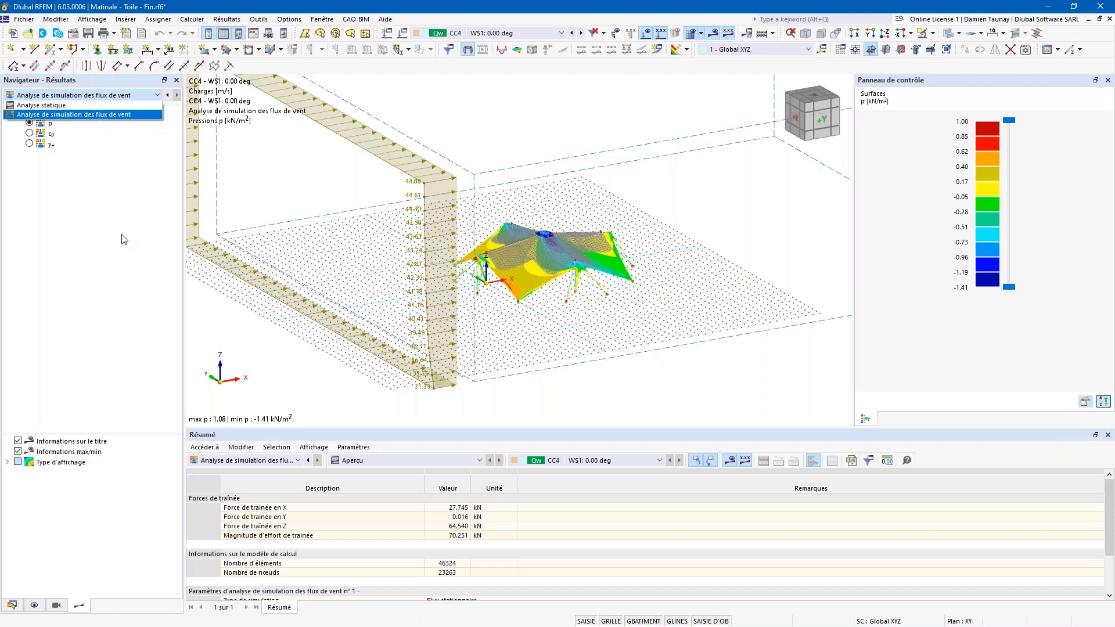
{"action": "left_click", "coordinate": [317, 187]}
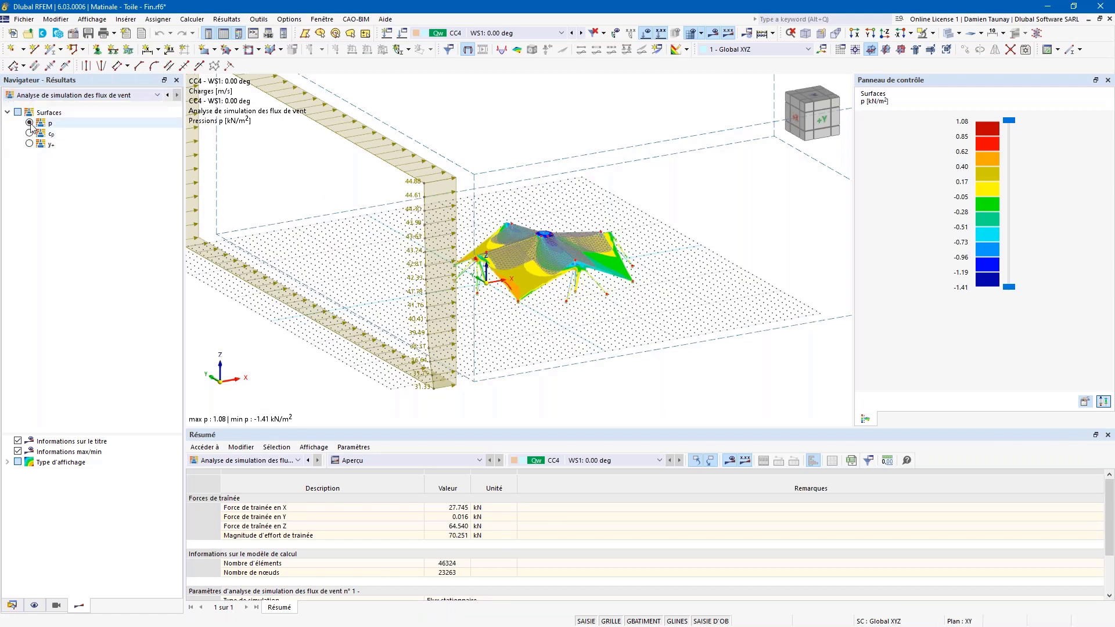
{"action": "scroll", "coordinate": [554, 279], "scroll_direction": "up", "scroll_amount": 2}
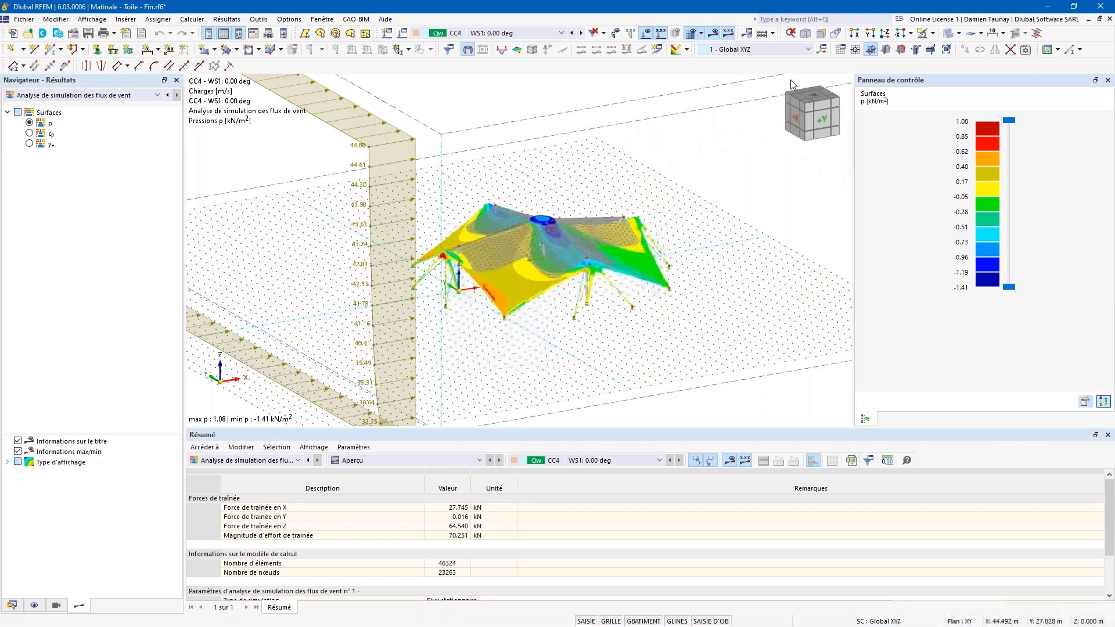
{"action": "left_click", "coordinate": [970, 35]}
{"action": "middle_click_drag", "start_coordinate": [612, 286], "coordinate": [647, 273], "text": "ctrl"}
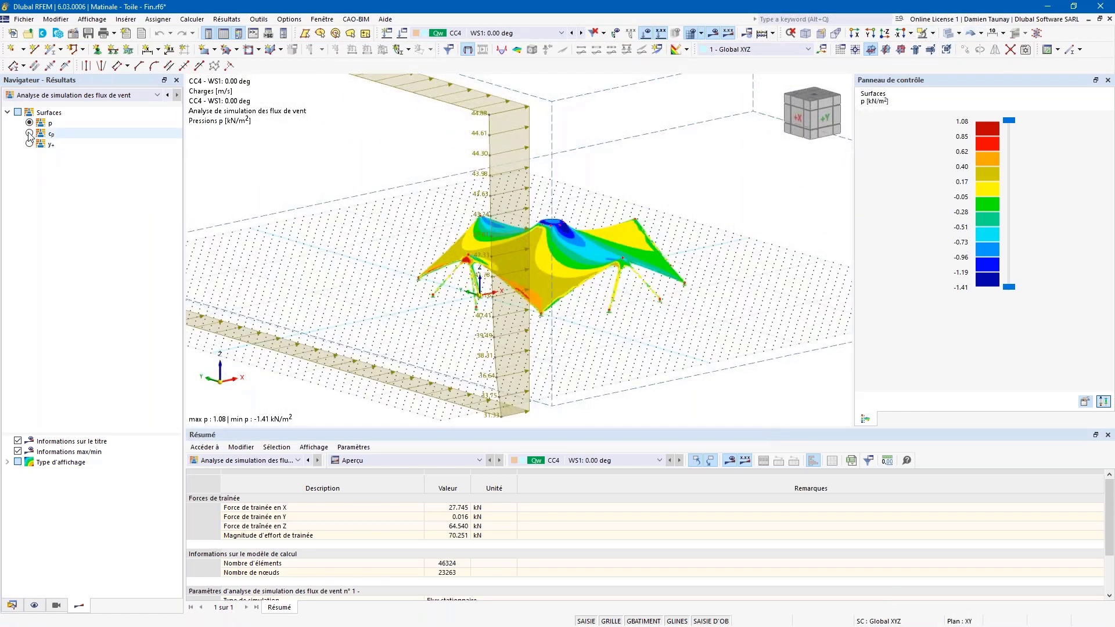
{"action": "middle_click_drag", "start_coordinate": [603, 349], "coordinate": [586, 290], "text": "ctrl"}
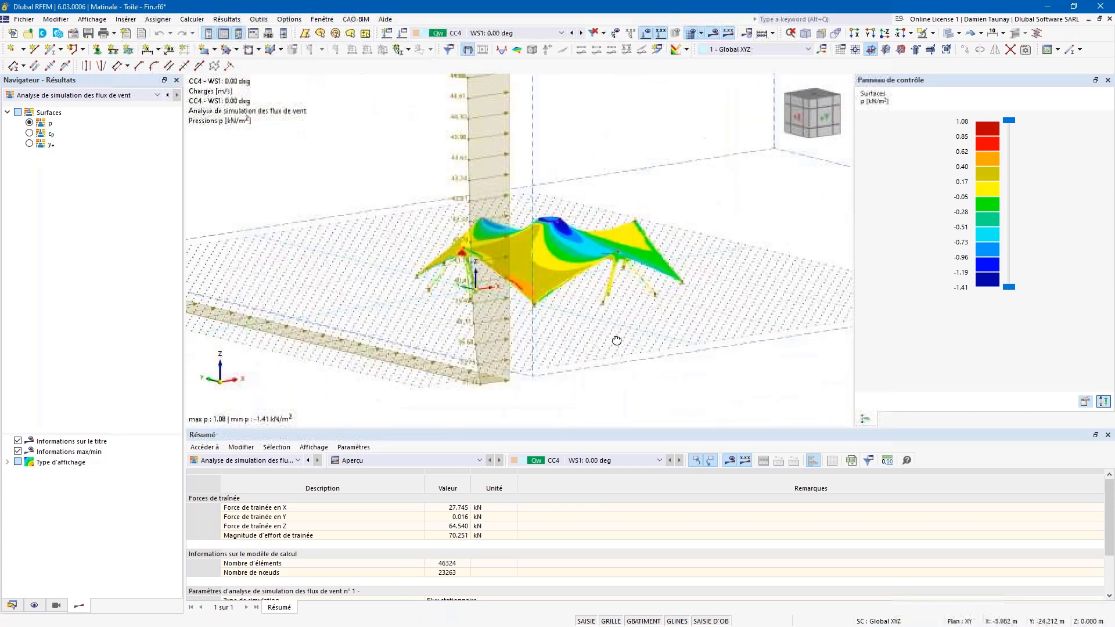
Step: Compare y+, cp and p wind results, then return to Analyse statique deformations |u|
{"action": "left_click", "coordinate": [30, 144]}
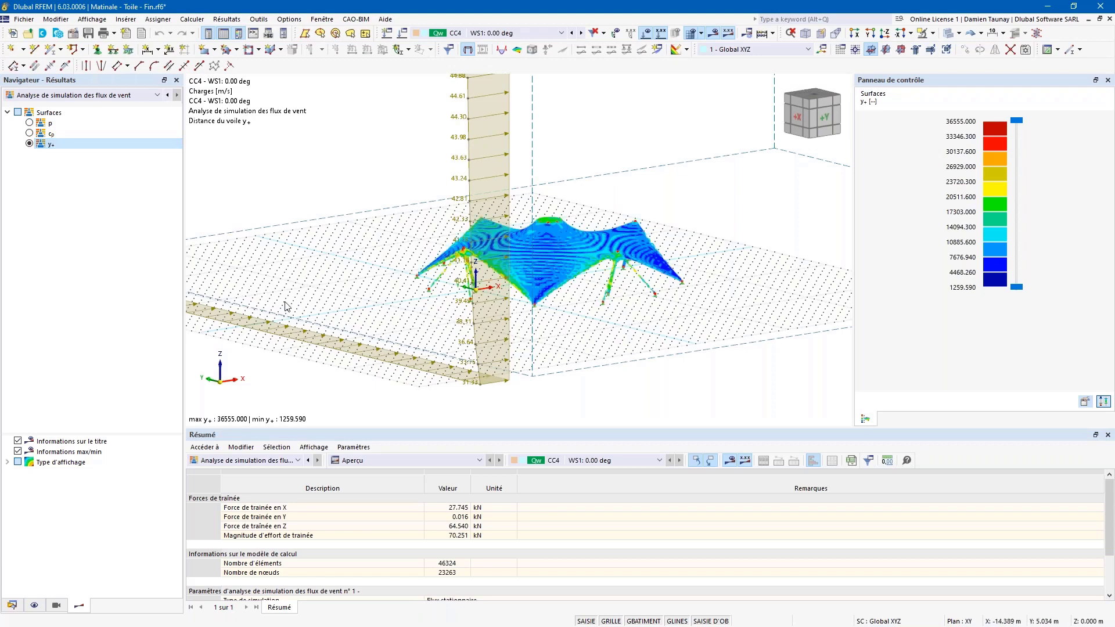
{"action": "left_click", "coordinate": [30, 134]}
{"action": "left_click", "coordinate": [30, 123]}
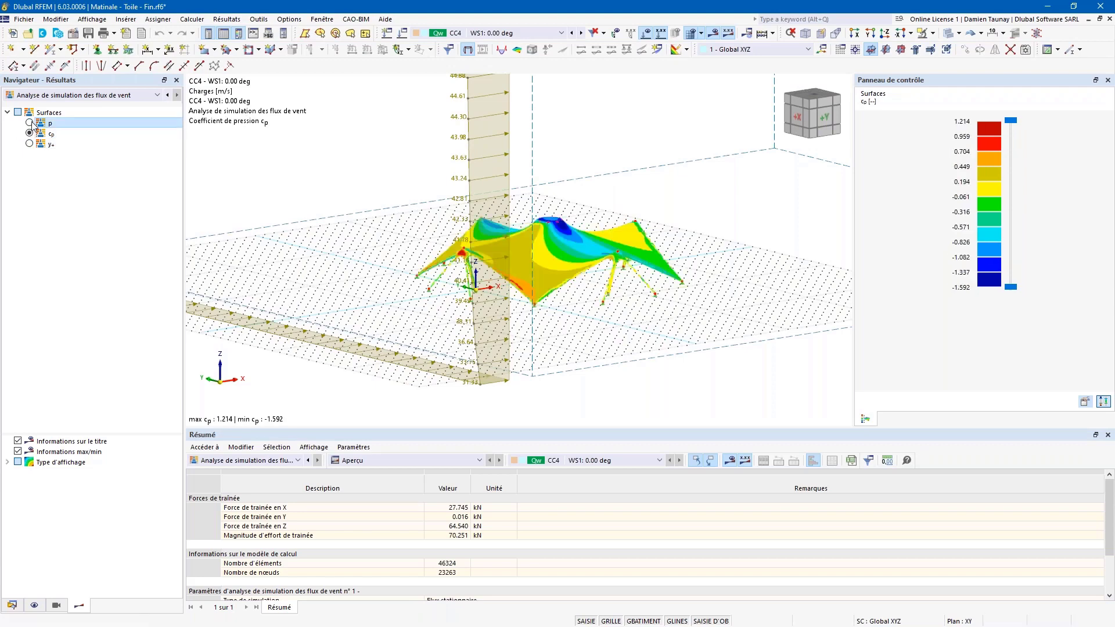
{"action": "middle_click_drag", "start_coordinate": [582, 352], "coordinate": [525, 380], "text": "ctrl"}
{"action": "left_click", "coordinate": [32, 135]}
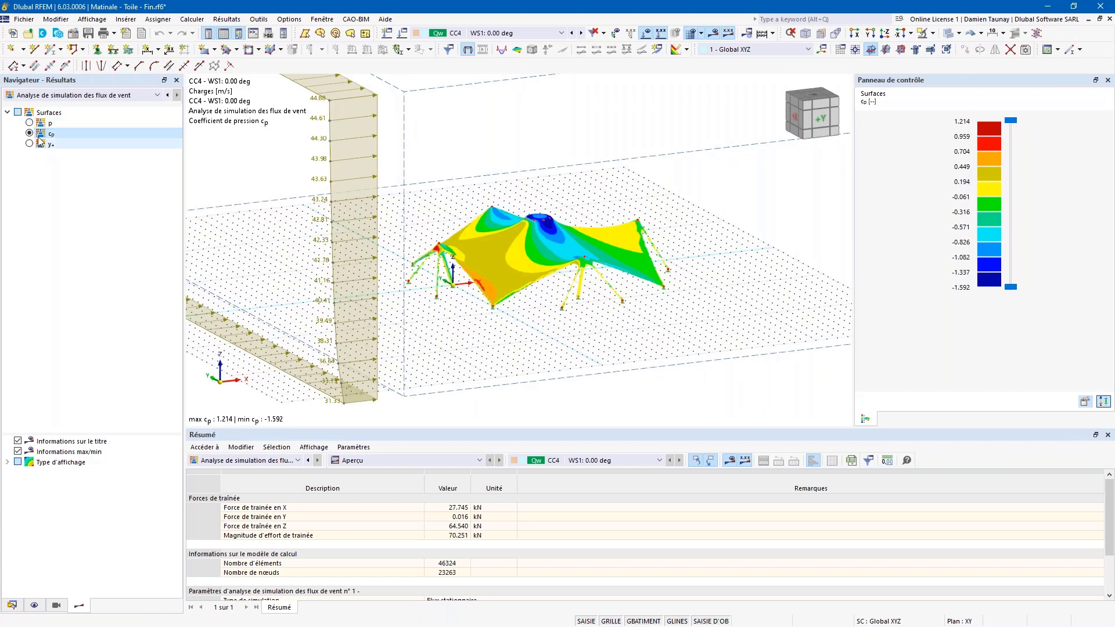
{"action": "left_click", "coordinate": [30, 123]}
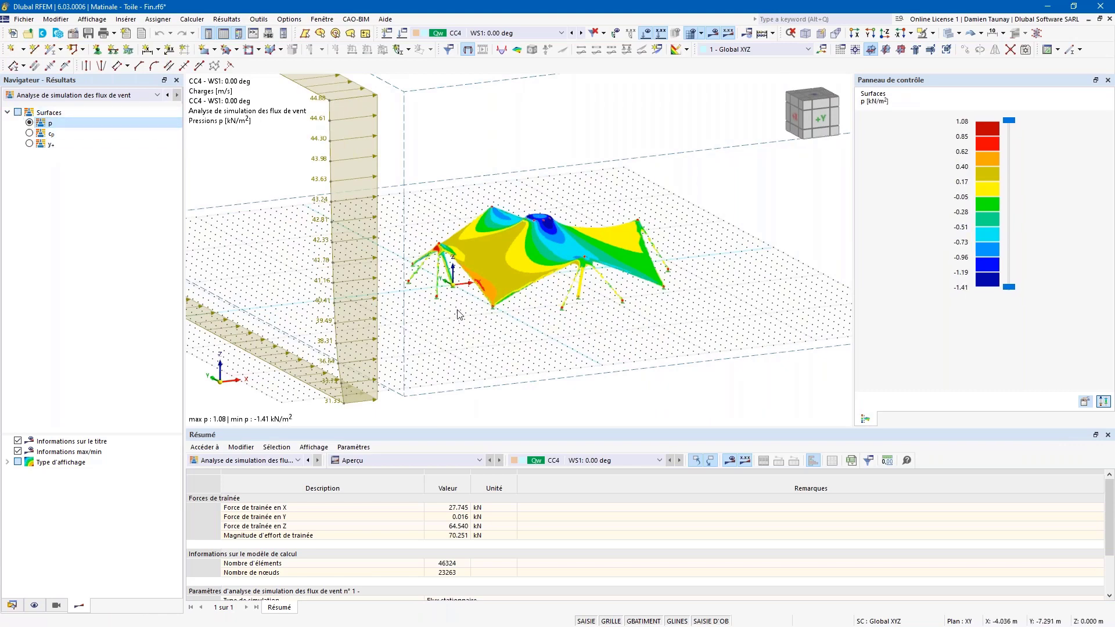
{"action": "middle_click_drag", "start_coordinate": [448, 334], "coordinate": [508, 352]}
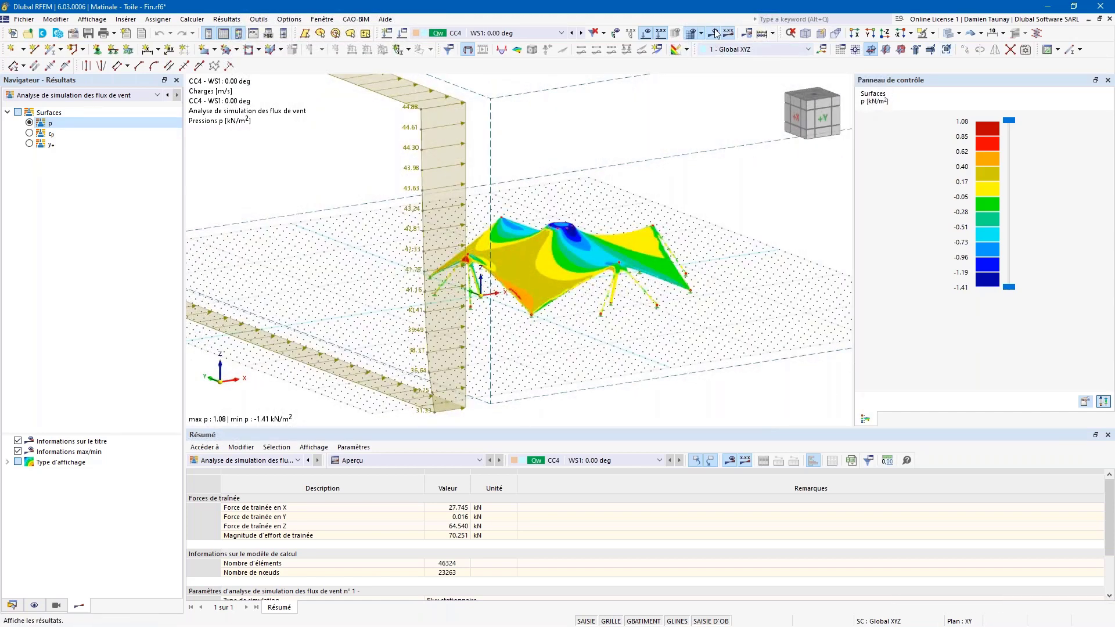
{"action": "left_click", "coordinate": [145, 95]}
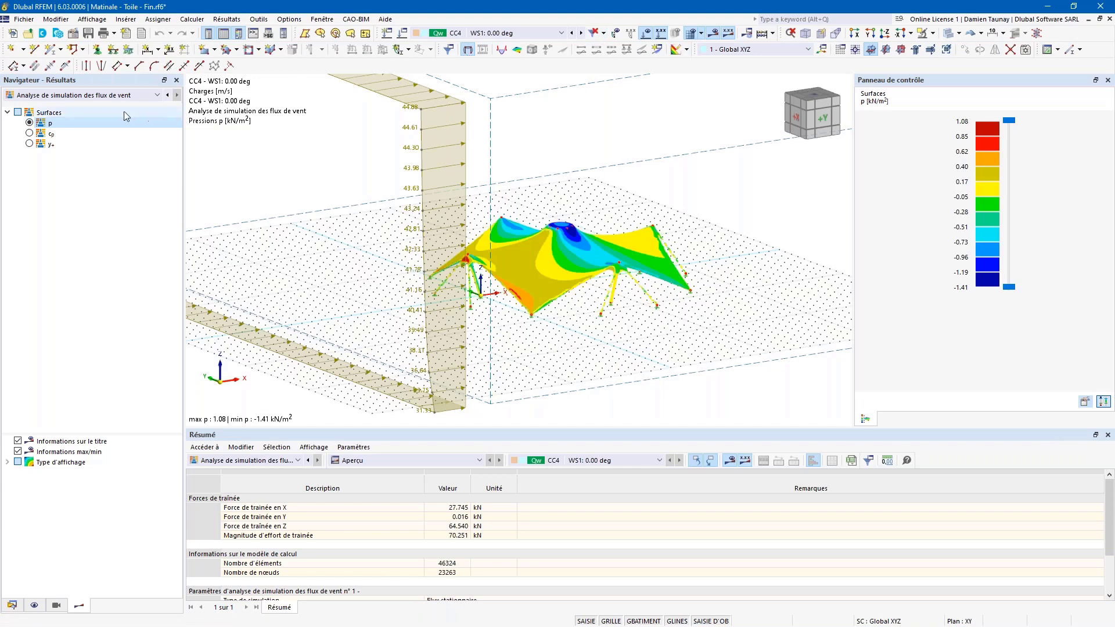
{"action": "left_click", "coordinate": [85, 109]}
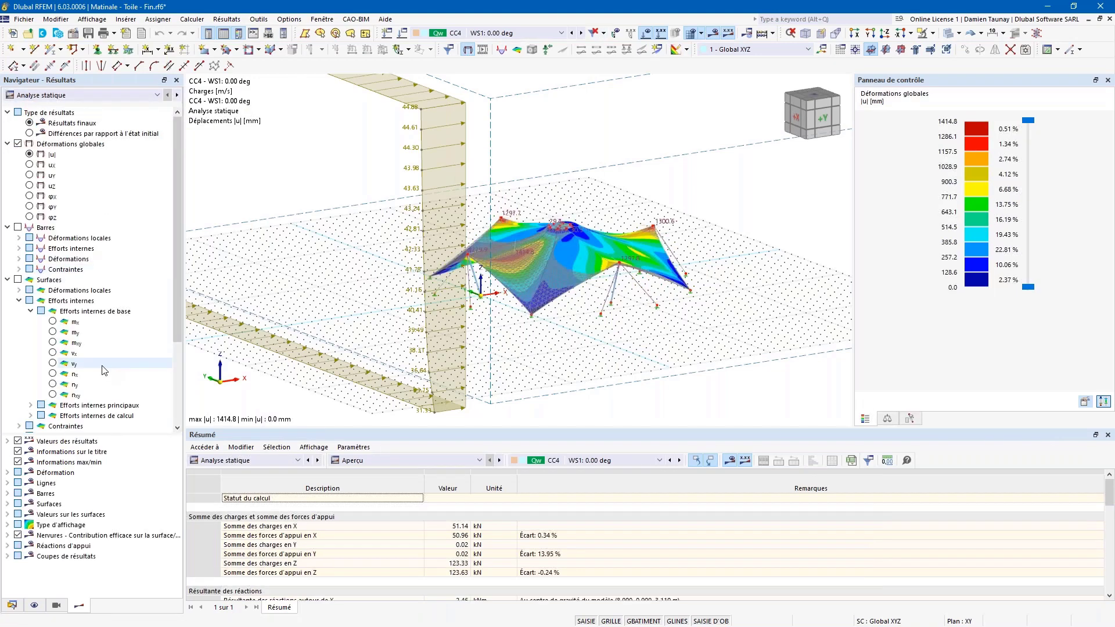
Step: Compare membrane forces nx with principal forces n1 and n2, ending on nx (0.000–26.804 kN/m)
{"action": "left_click", "coordinate": [53, 373]}
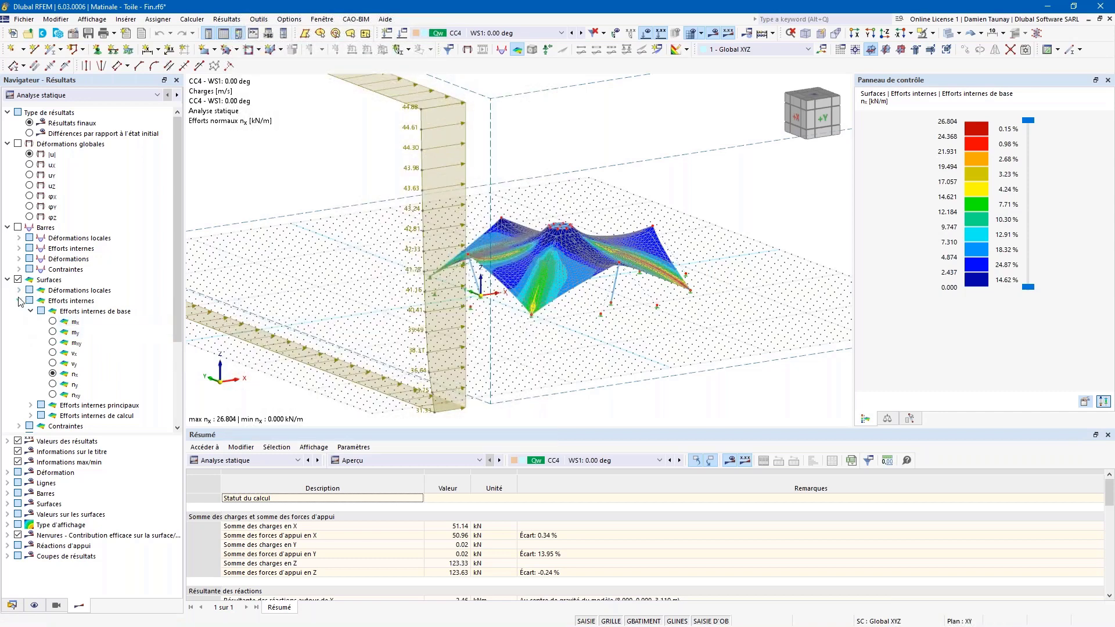
{"action": "left_click", "coordinate": [19, 426]}
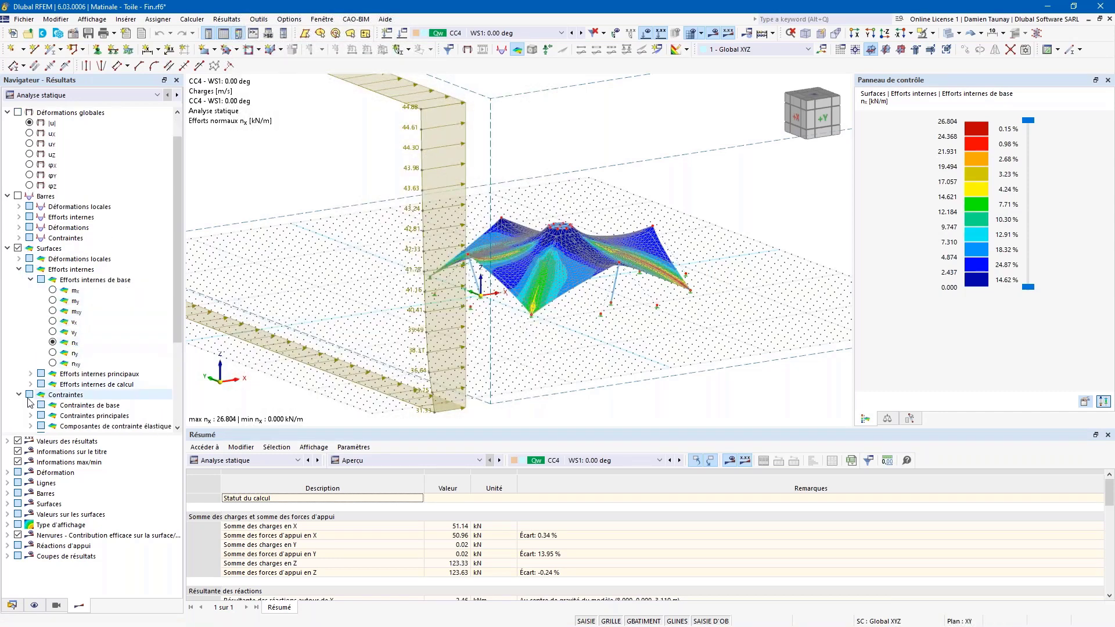
{"action": "left_click", "coordinate": [30, 374]}
{"action": "left_click", "coordinate": [52, 352]}
{"action": "left_click", "coordinate": [53, 363]}
{"action": "left_click", "coordinate": [53, 353]}
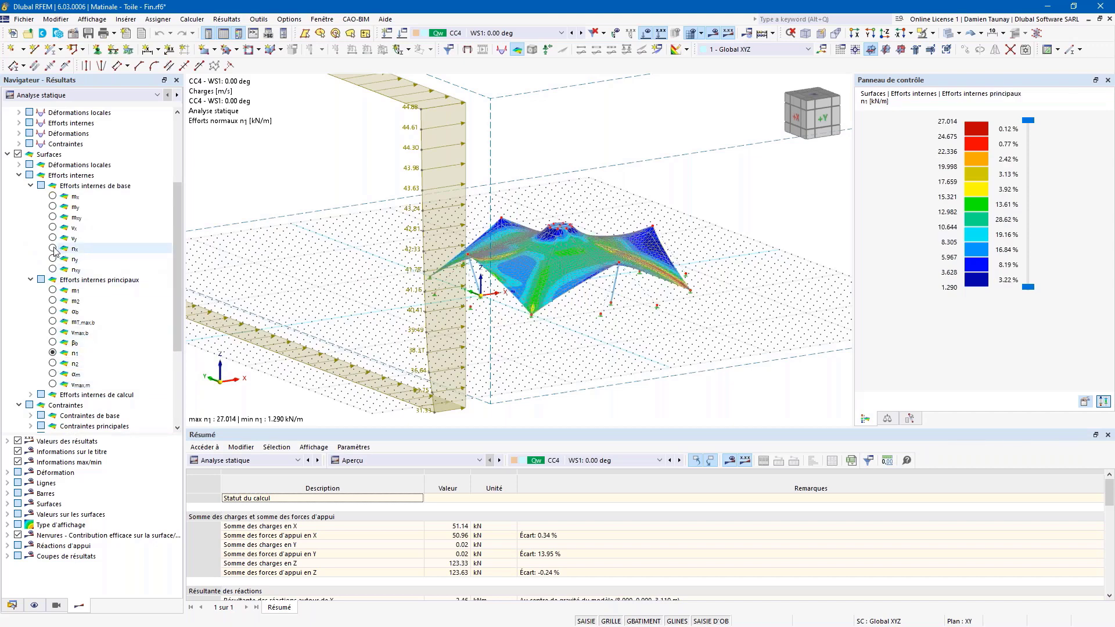
{"action": "left_click", "coordinate": [52, 249]}
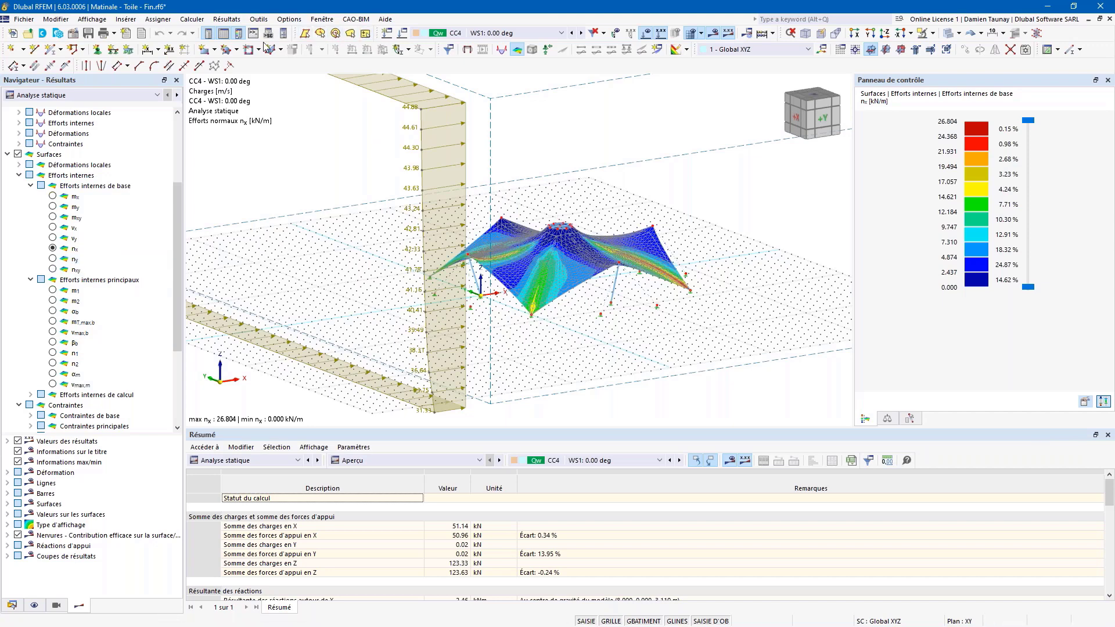
{"action": "left_click", "coordinate": [192, 19]}
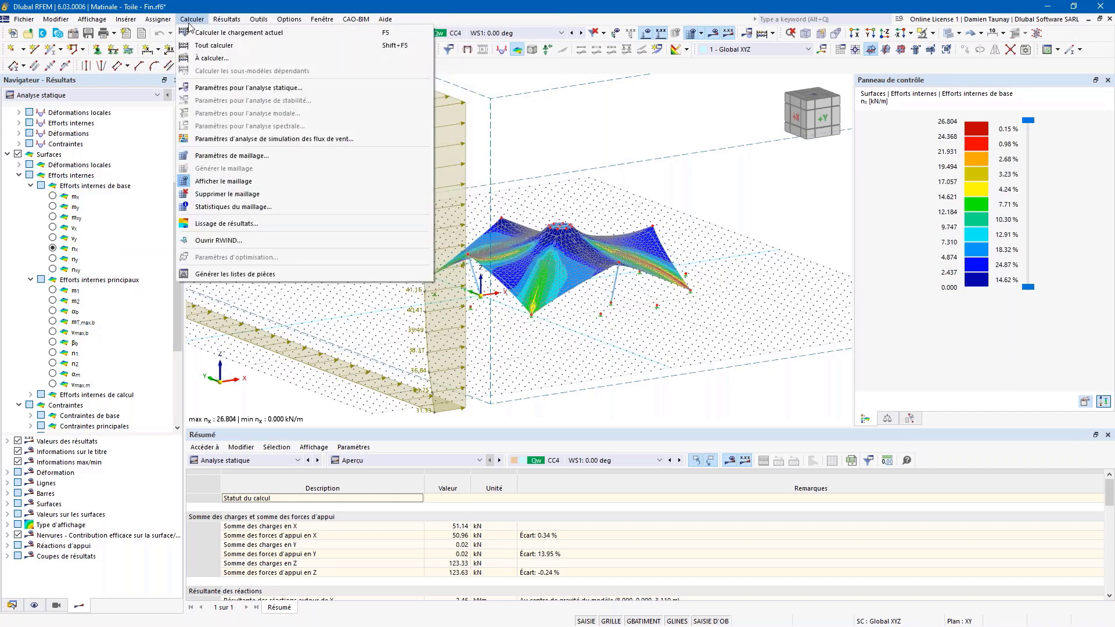
Step: Open the model in RWIND to view CC4's wind streamlines, with velocities up to 55.84 m/s
{"action": "left_click", "coordinate": [234, 246]}
{"action": "left_click", "coordinate": [225, 246]}
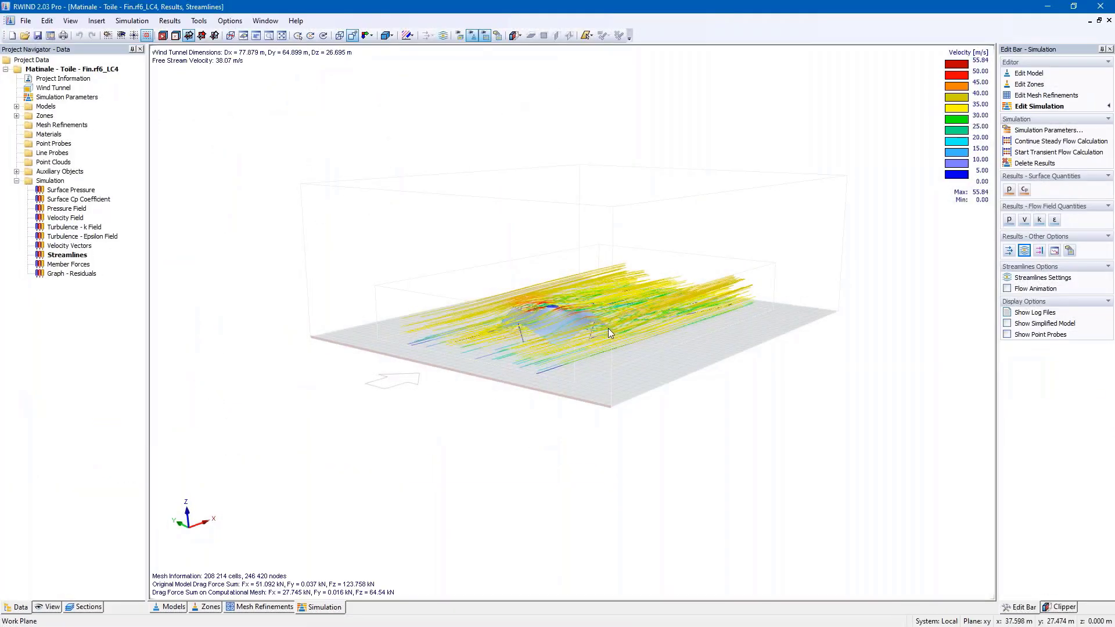
Step: Inspect the RWIND streamlines around the tent from several angles, then show its surface pressure
{"action": "scroll", "coordinate": [607, 339], "scroll_direction": "up", "scroll_amount": 2}
{"action": "middle_click_drag", "start_coordinate": [509, 387], "coordinate": [590, 387], "text": "ctrl"}
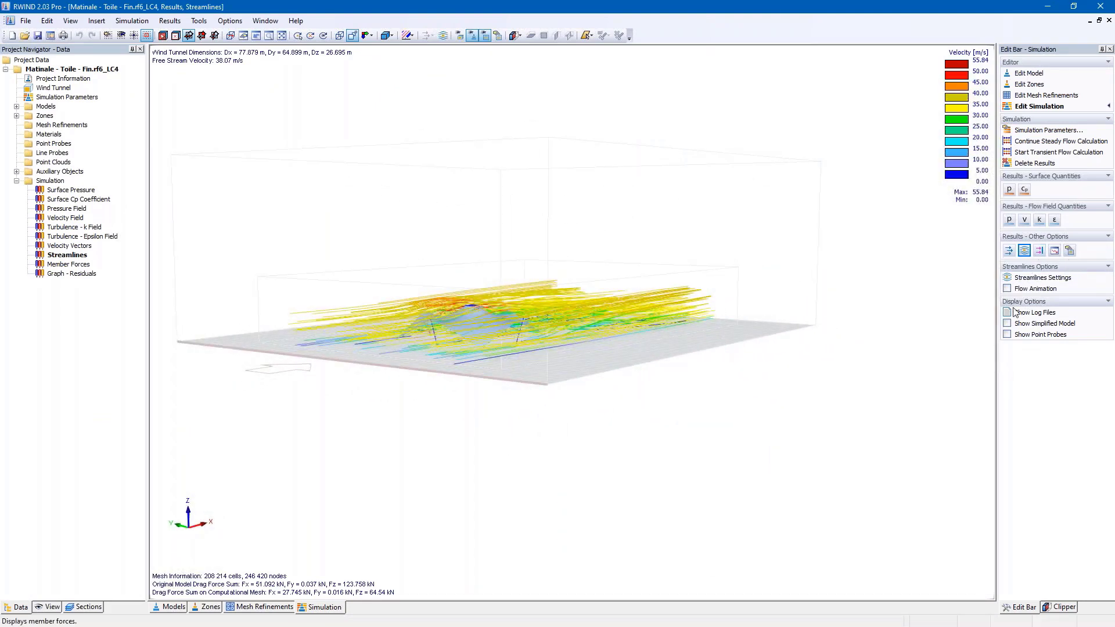
{"action": "middle_click_drag", "start_coordinate": [418, 383], "coordinate": [437, 398], "text": "ctrl"}
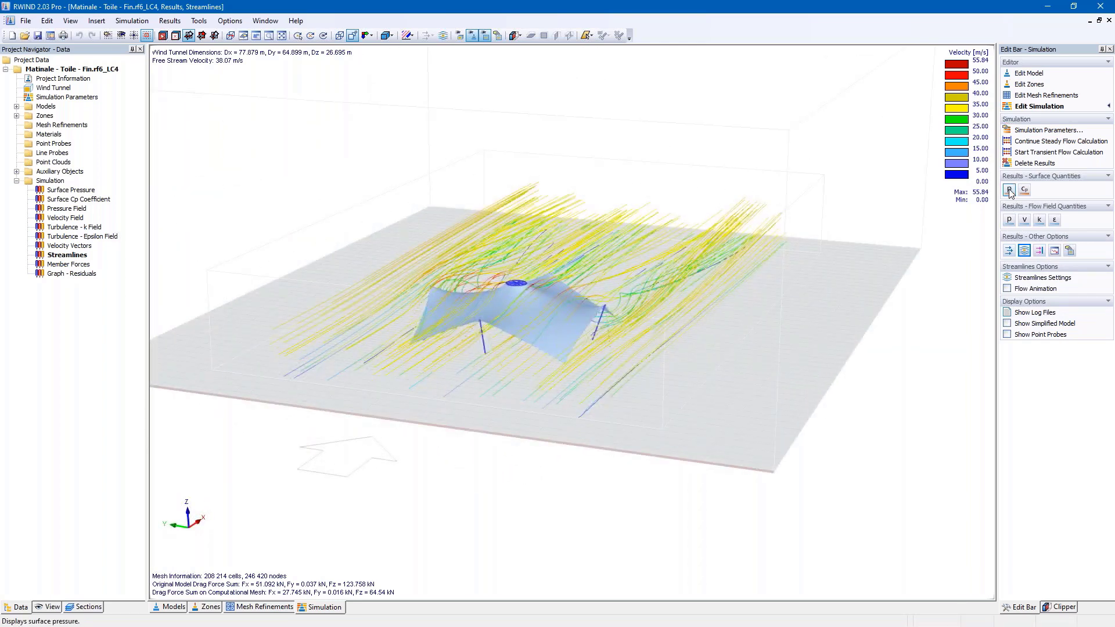
{"action": "middle_click_drag", "start_coordinate": [642, 385], "coordinate": [465, 366], "text": "ctrl"}
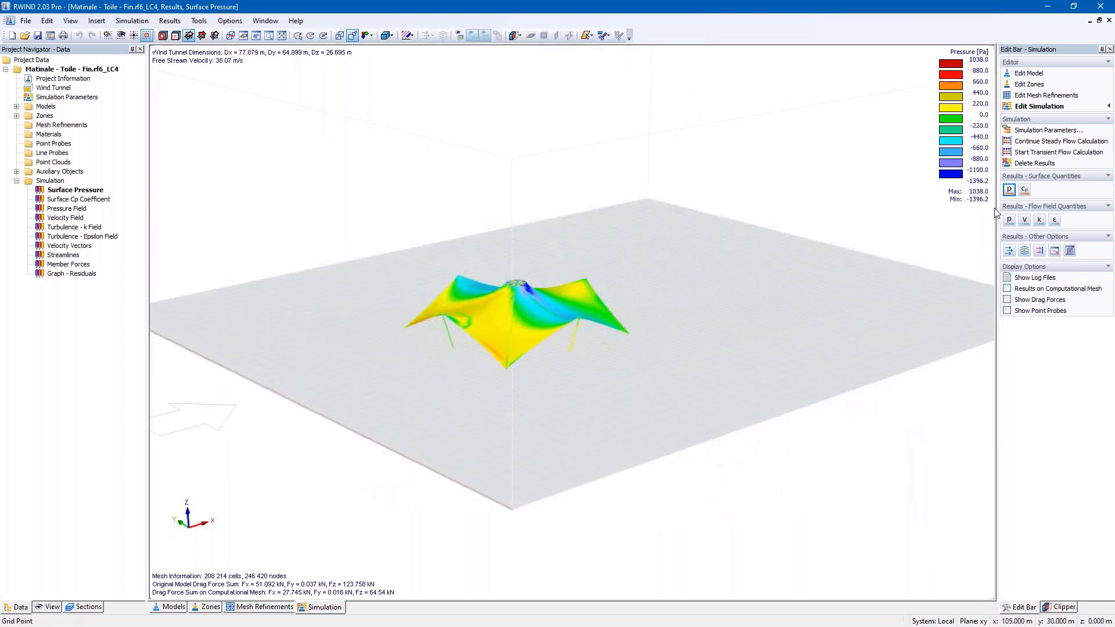
Step: Review the wind velocity field around the tent, then close RWIND to return to RFEM
{"action": "left_click", "coordinate": [1024, 219]}
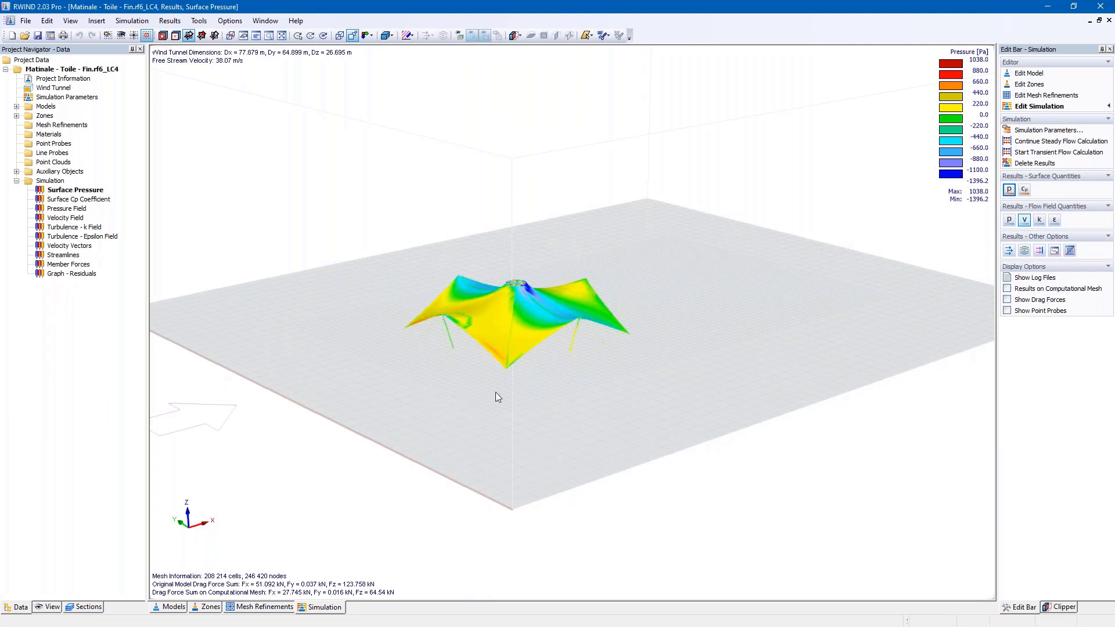
{"action": "mouse_move", "coordinate": [525, 386]}
{"action": "middle_mouse_down", "text": "ctrl"}
{"action": "mouse_move", "coordinate": [614, 374]}
{"action": "mouse_move", "coordinate": [545, 379]}
{"action": "middle_mouse_up", "text": "ctrl"}
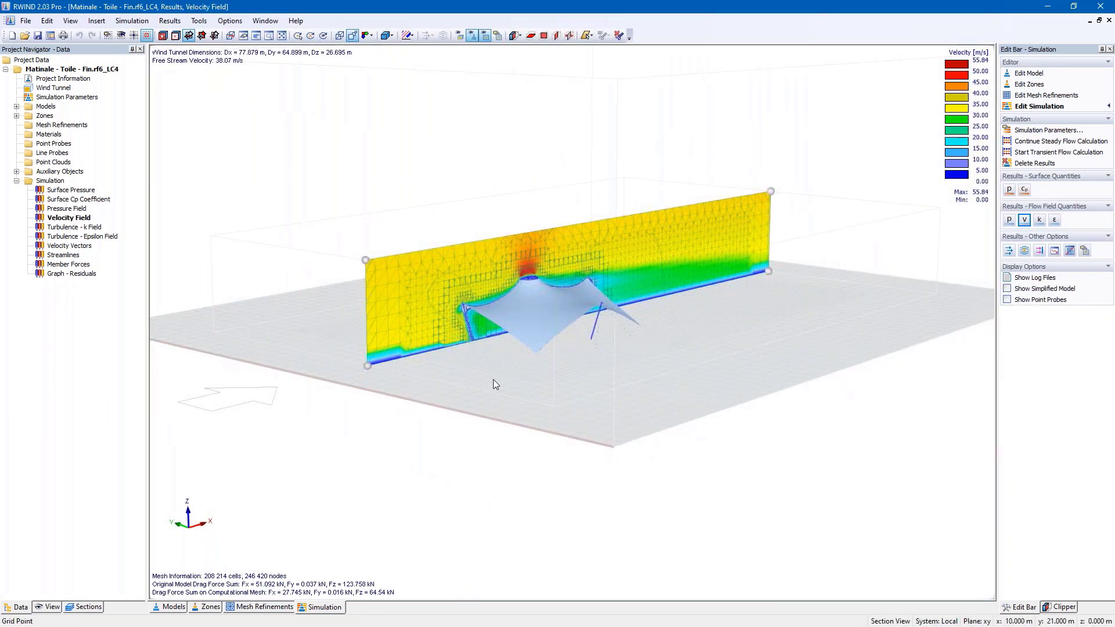
{"action": "middle_click_drag", "start_coordinate": [604, 389], "coordinate": [547, 394], "text": "ctrl"}
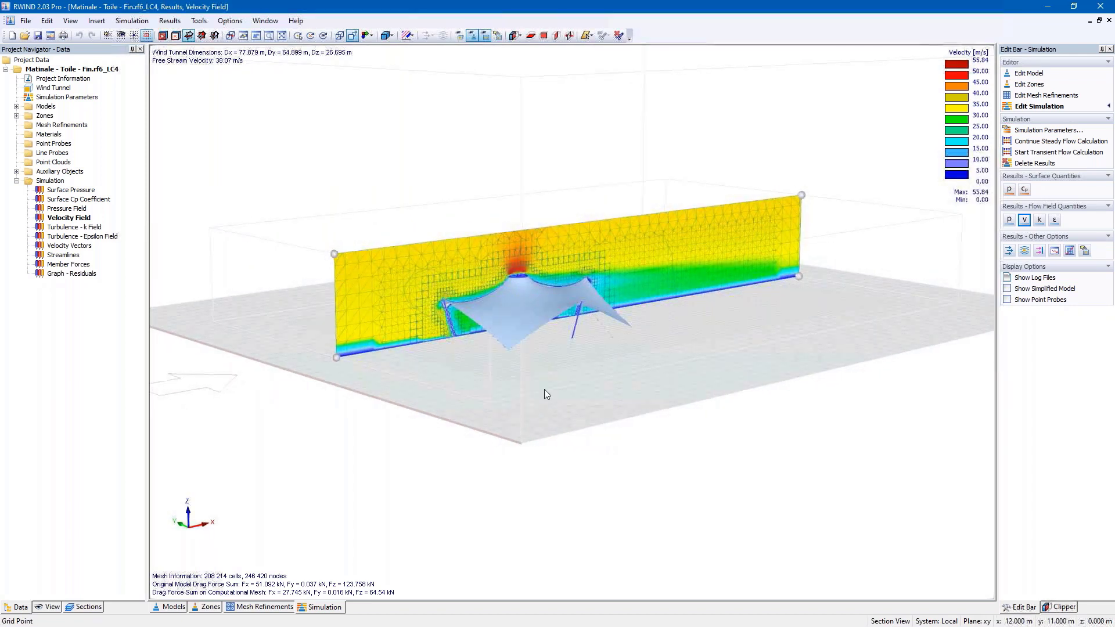
{"action": "left_click", "coordinate": [1100, 6]}
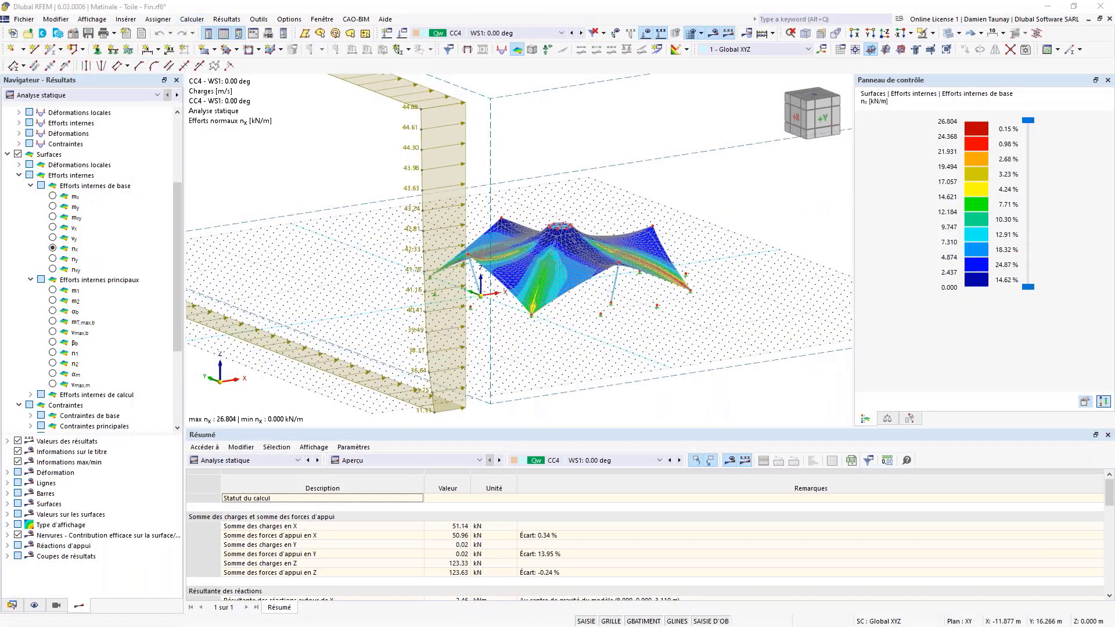
{"action": "left_click", "coordinate": [310, 270]}
{"action": "scroll", "coordinate": [310, 270], "scroll_direction": "down", "scroll_amount": 1}
{"action": "mouse_move", "coordinate": [307, 302]}
{"action": "middle_mouse_down", "text": "ctrl"}
{"action": "mouse_move", "coordinate": [335, 301]}
{"action": "mouse_move", "coordinate": [317, 306]}
{"action": "middle_mouse_up", "text": "ctrl"}
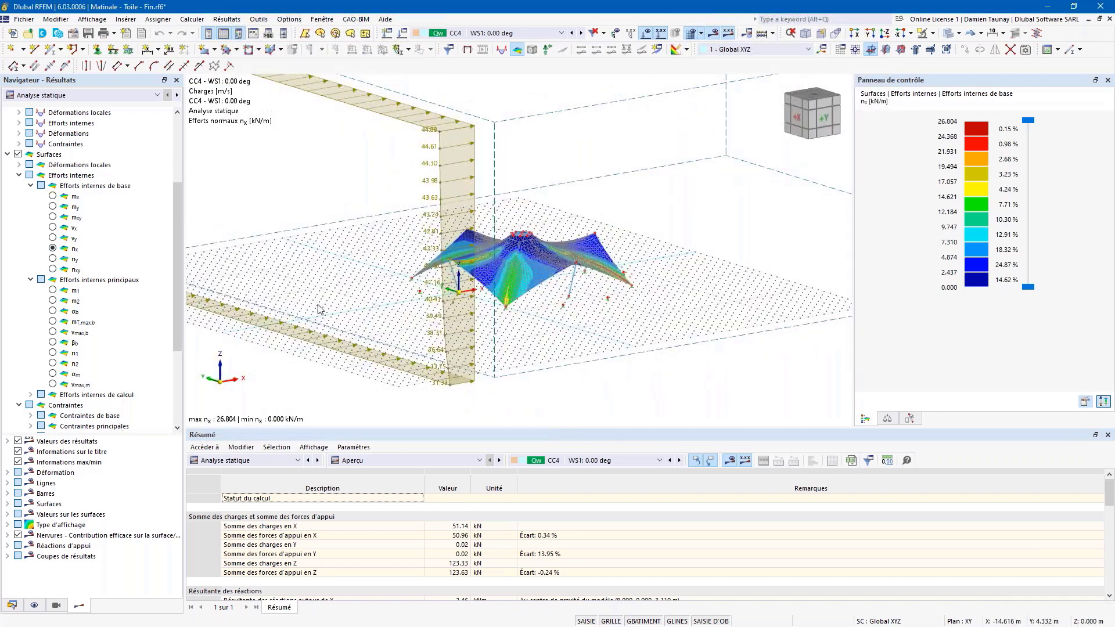